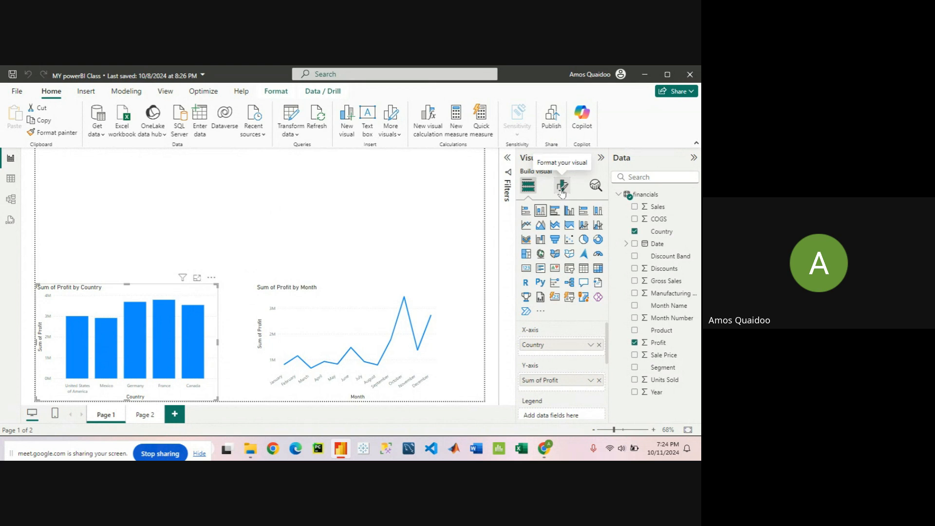
# Set the font size of the X-axis values in the Sum of Profit by Country chart to 15
pyautogui.click(562, 188)
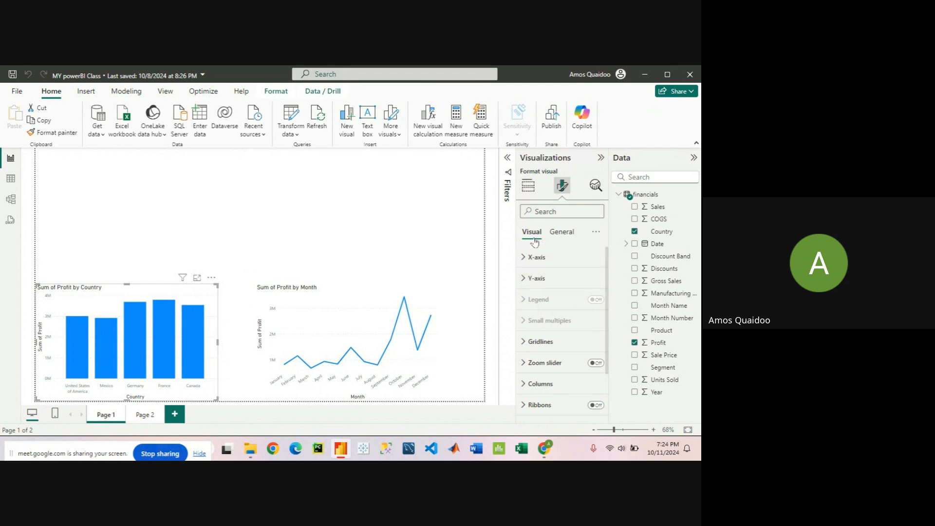
pyautogui.click(564, 238)
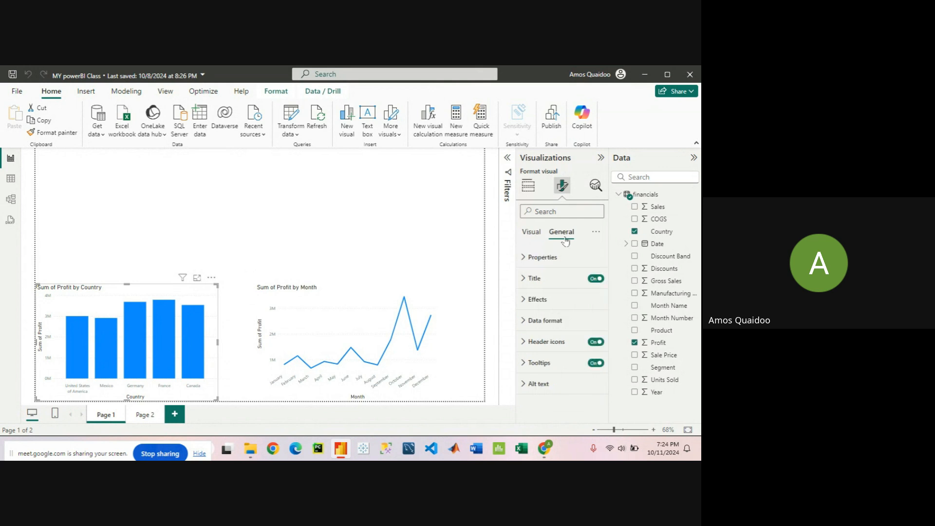
pyautogui.click(531, 233)
pyautogui.click(560, 233)
pyautogui.click(532, 233)
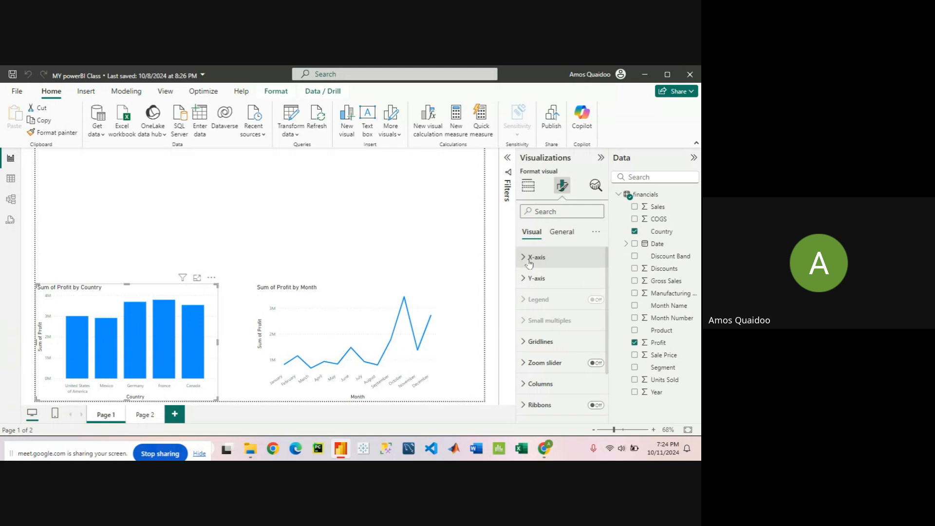
pyautogui.click(527, 258)
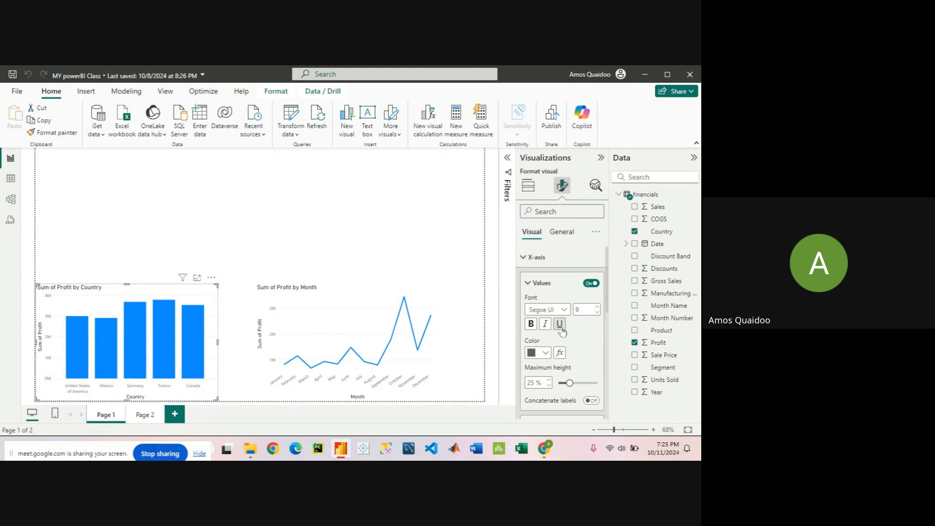
pyautogui.click(597, 308)
pyautogui.click(598, 308)
pyautogui.click(598, 308)
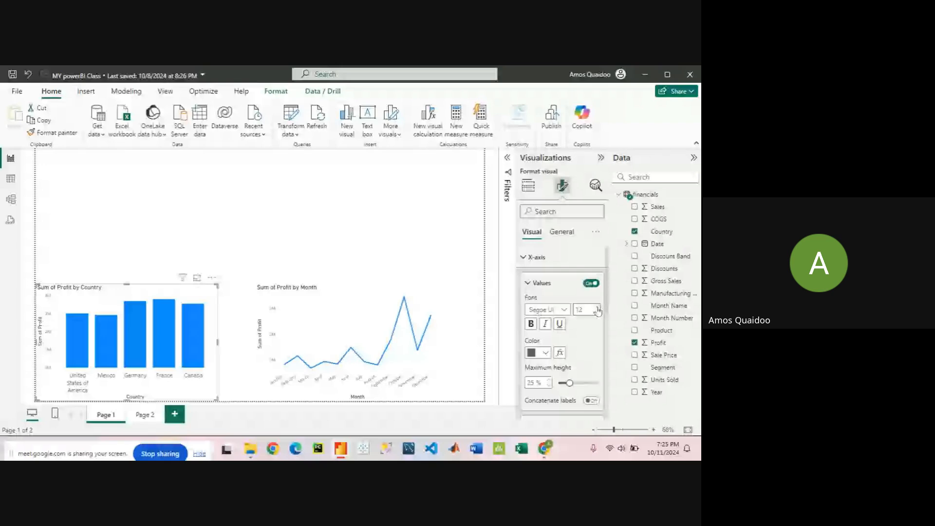
pyautogui.click(597, 307)
pyautogui.click(597, 308)
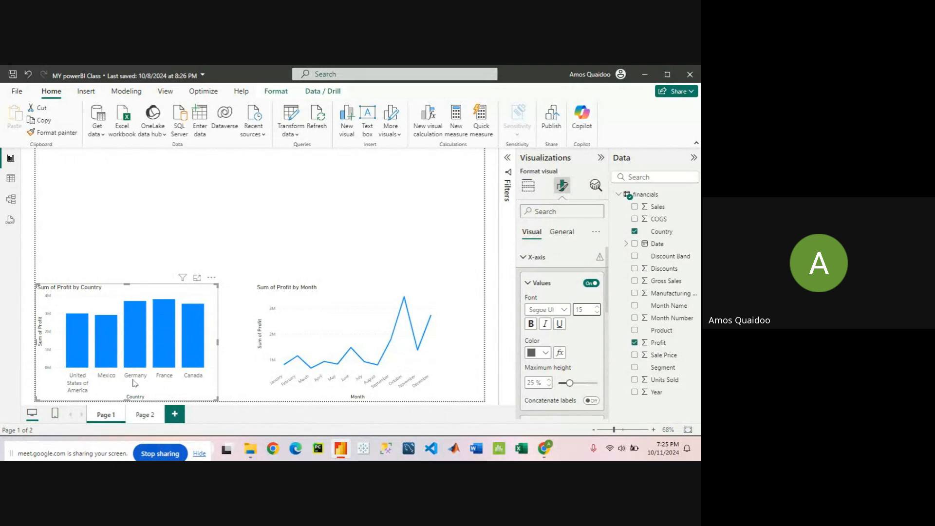
pyautogui.click(564, 310)
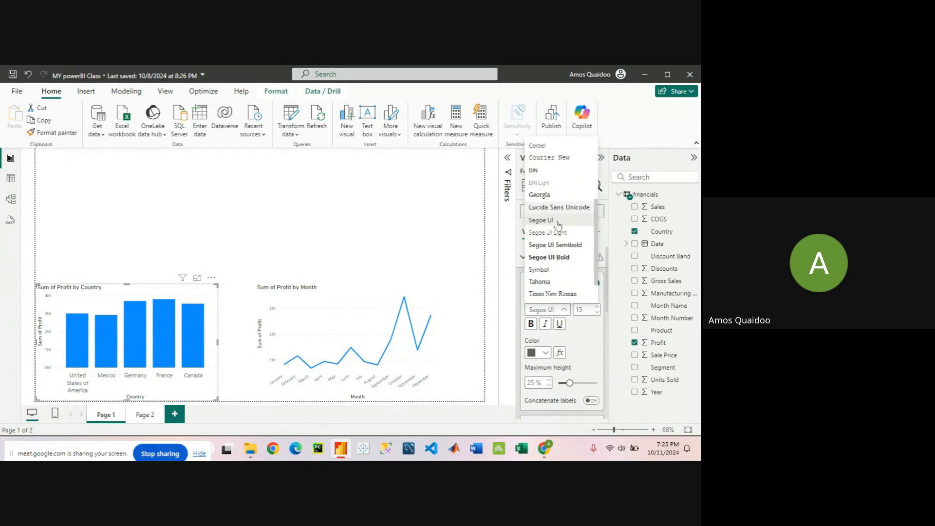
pyautogui.scroll(-2, 558, 225)
pyautogui.scroll(5, 560, 239)
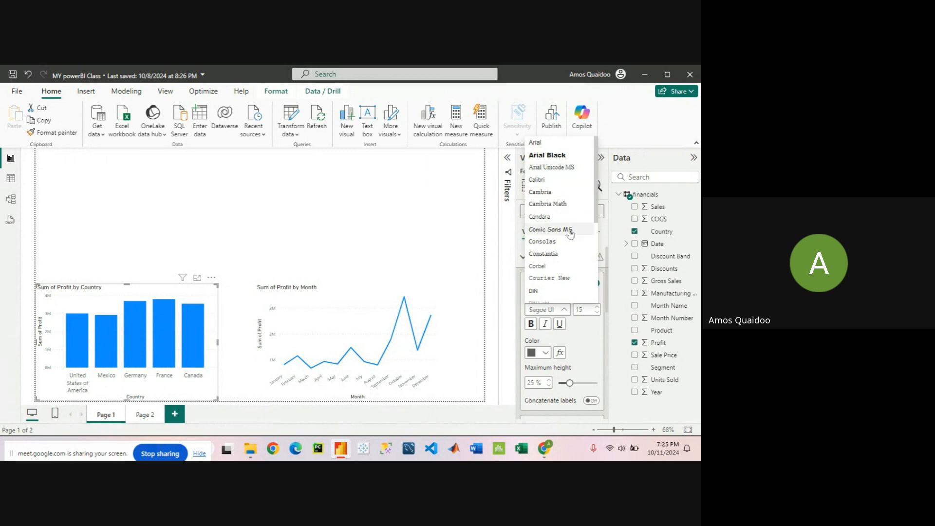
pyautogui.click(582, 335)
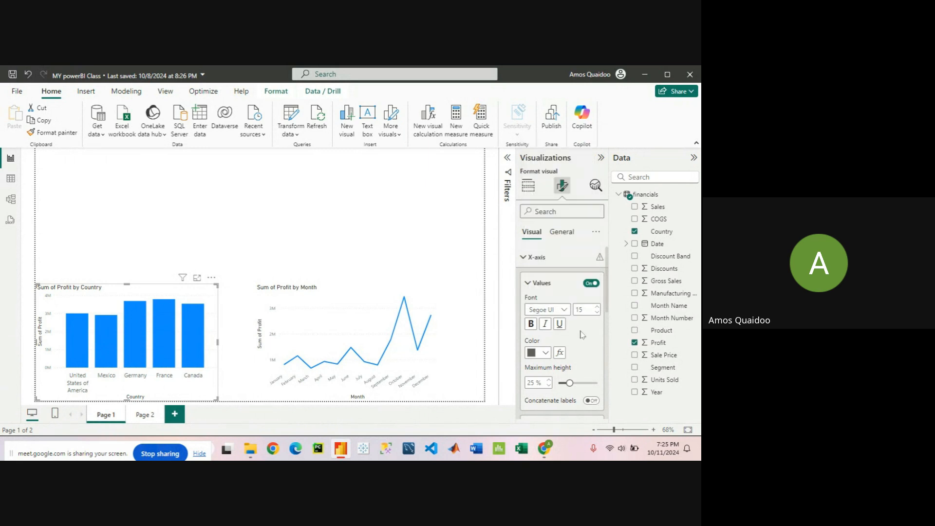
# Make the country labels on the X-axis bold, italic and underlined, and color them black
pyautogui.click(531, 324)
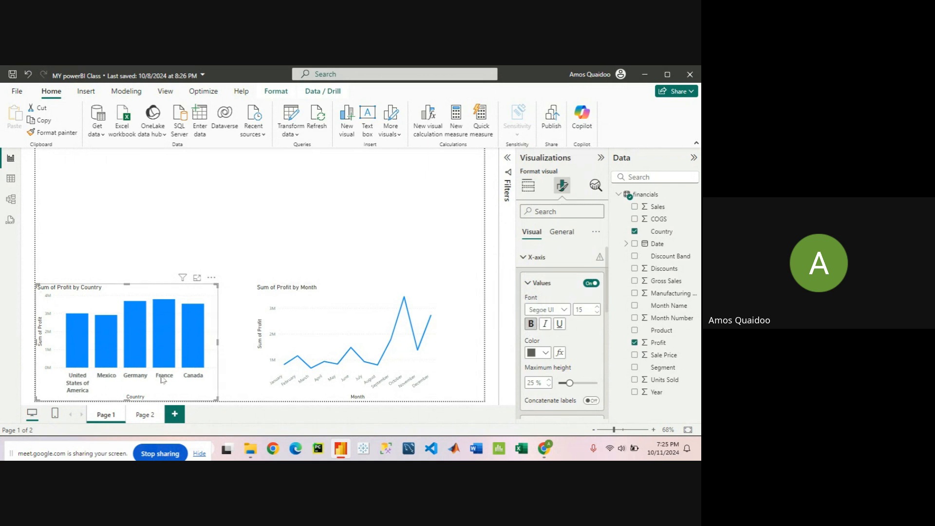
pyautogui.click(560, 332)
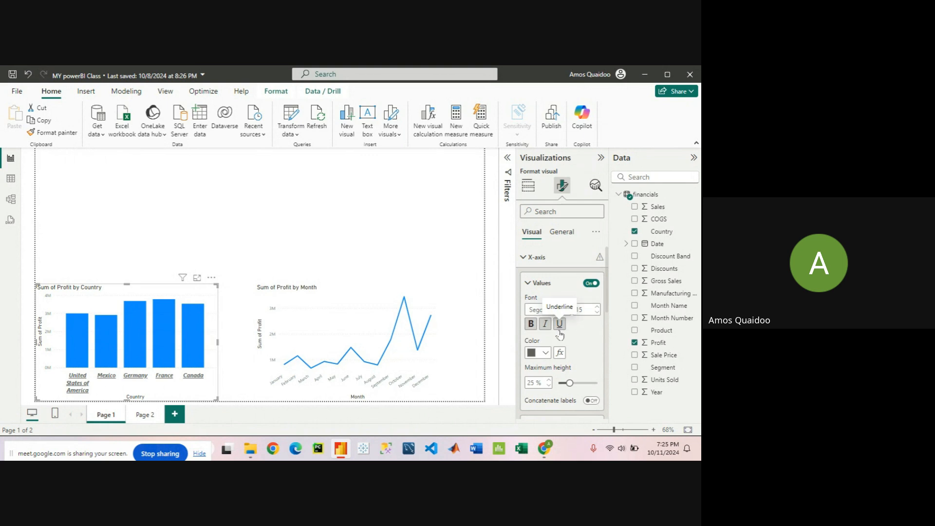
pyautogui.click(544, 353)
pyautogui.click(552, 311)
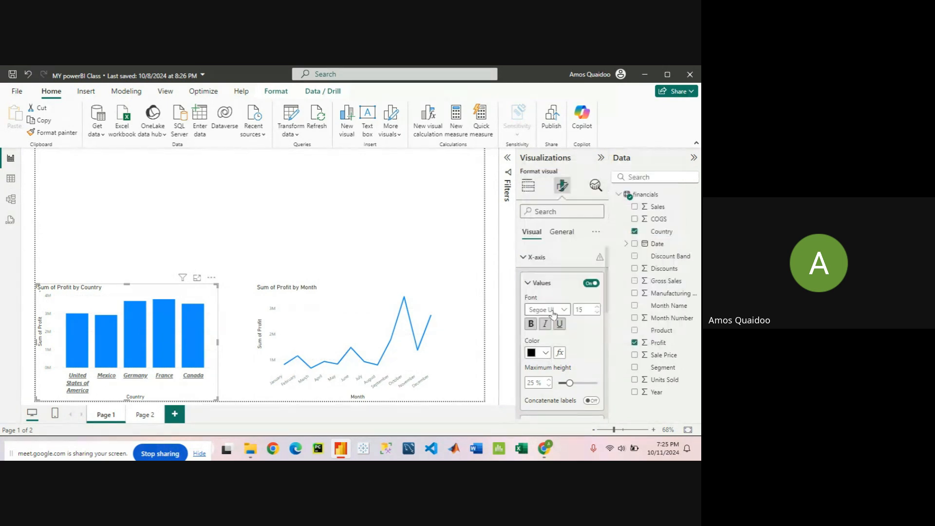
# Try the theme blue on the X-axis labels and return their color to black
pyautogui.click(545, 353)
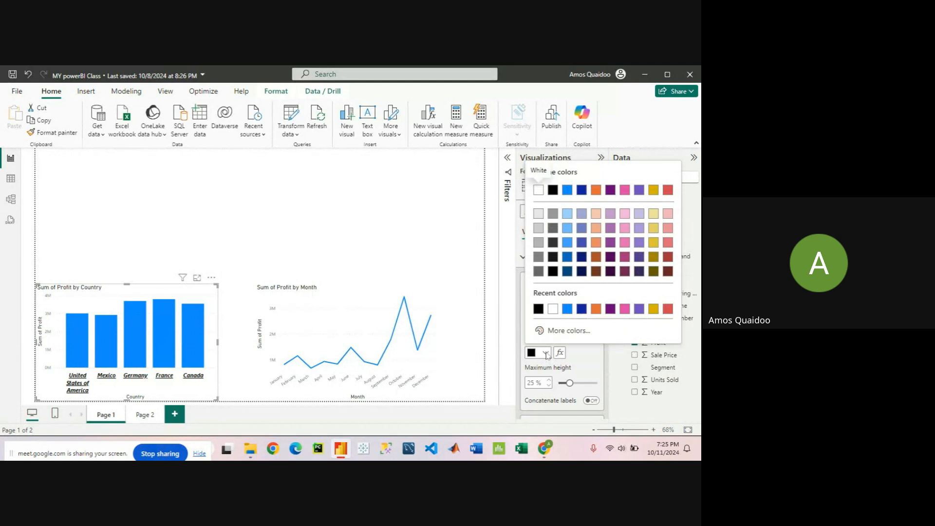
pyautogui.click(567, 194)
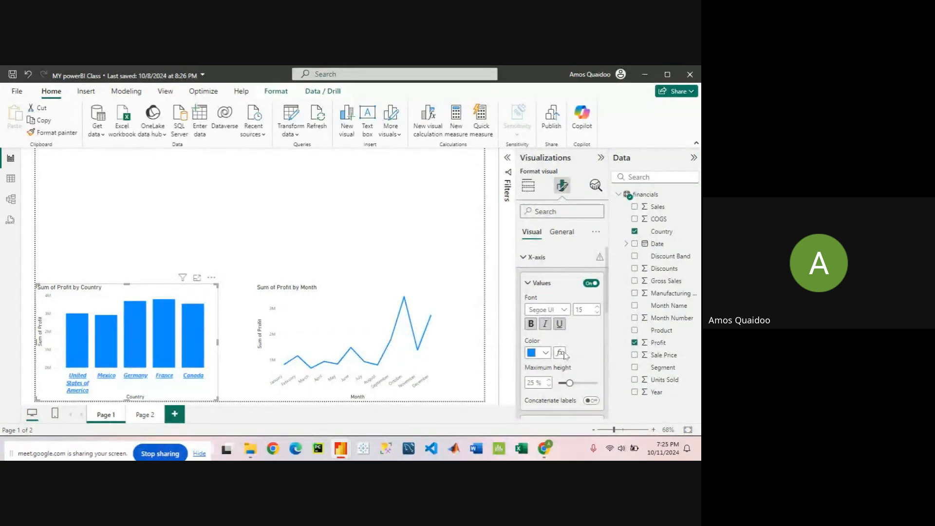
pyautogui.click(564, 354)
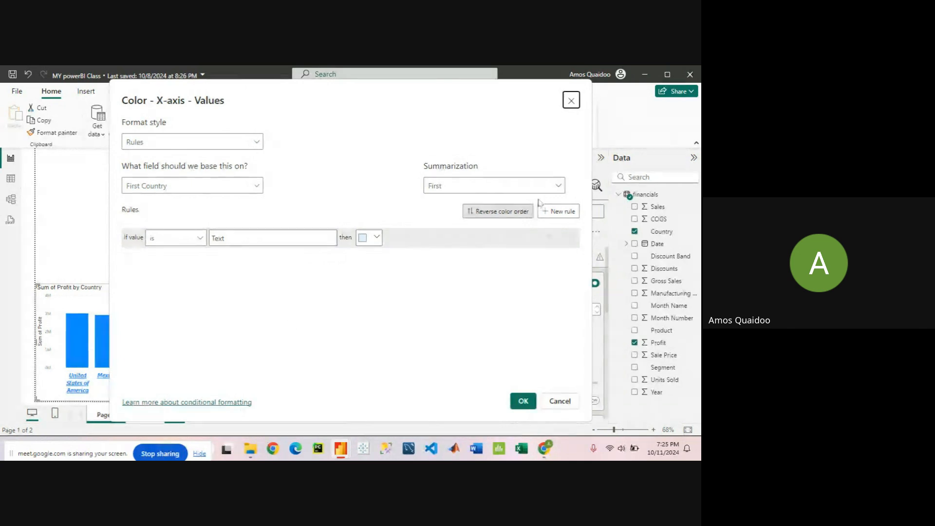
pyautogui.click(559, 401)
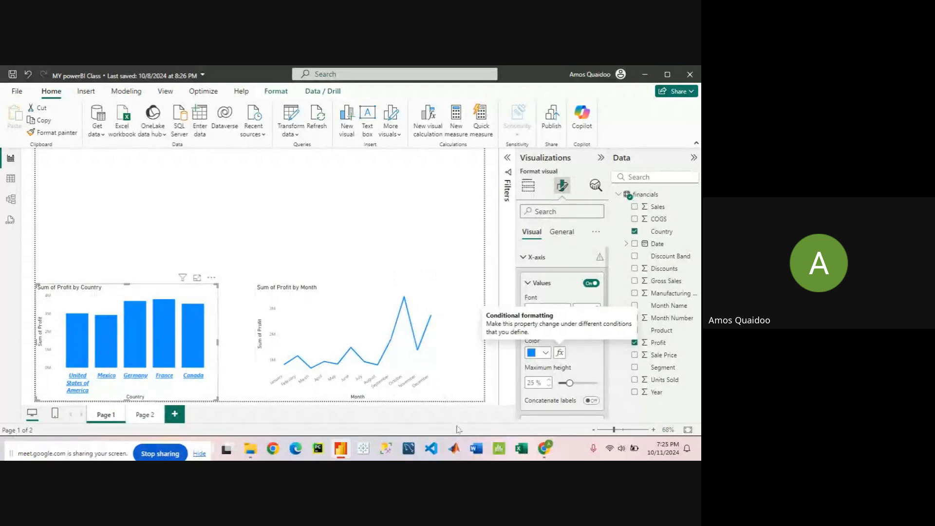
pyautogui.click(541, 353)
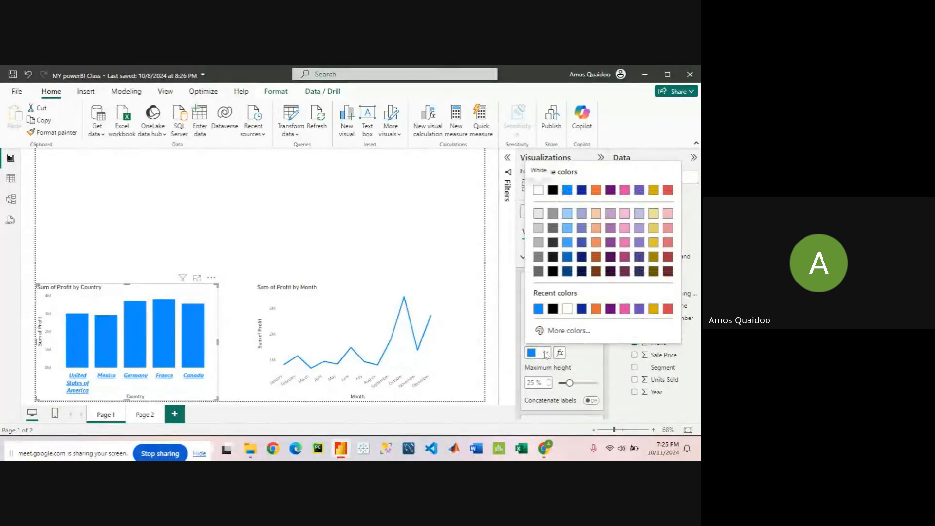
pyautogui.click(553, 308)
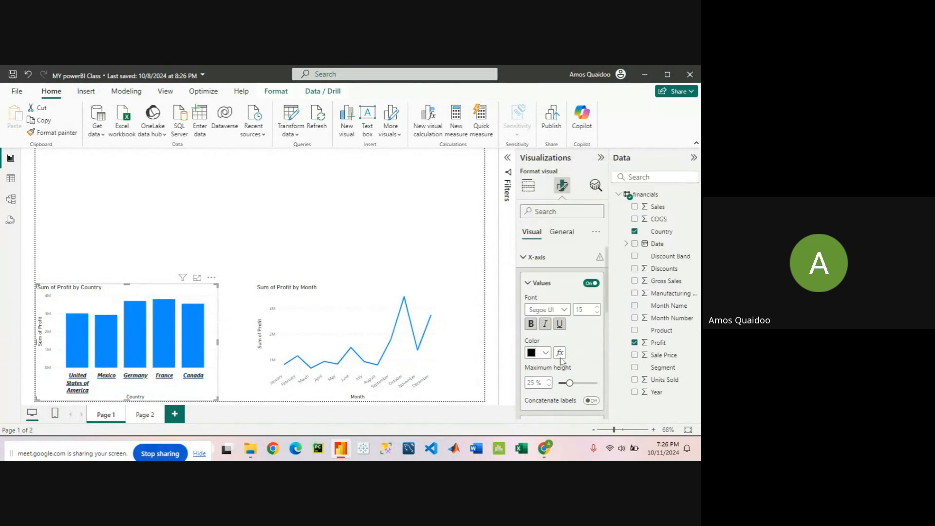
# Remove the italic style from the X-axis labels and collapse the X-axis settings
pyautogui.click(546, 324)
pyautogui.click(545, 325)
pyautogui.scroll(-3, 553, 296)
pyautogui.scroll(-2, 552, 296)
pyautogui.scroll(4, 551, 295)
pyautogui.click(522, 271)
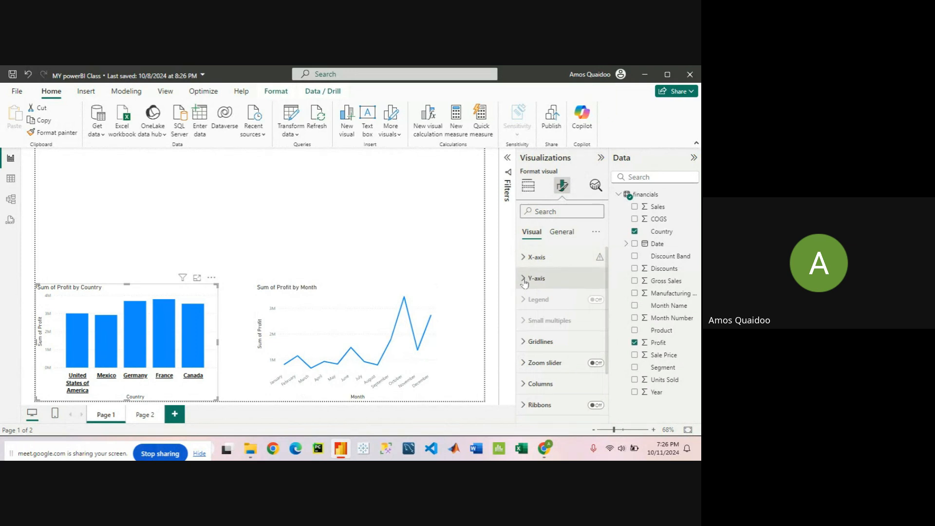
# Expand the Y-axis formatting settings of the country chart and show the options for its values
pyautogui.click(525, 280)
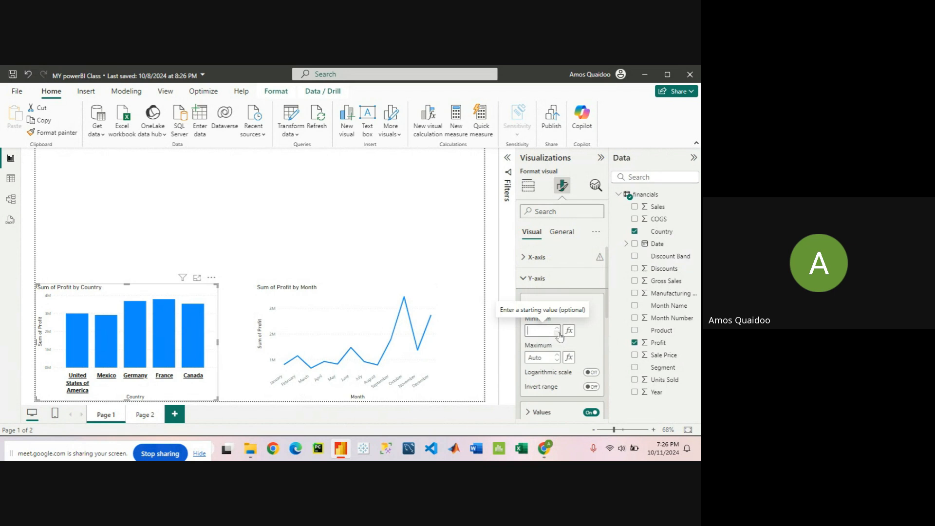
pyautogui.click(590, 345)
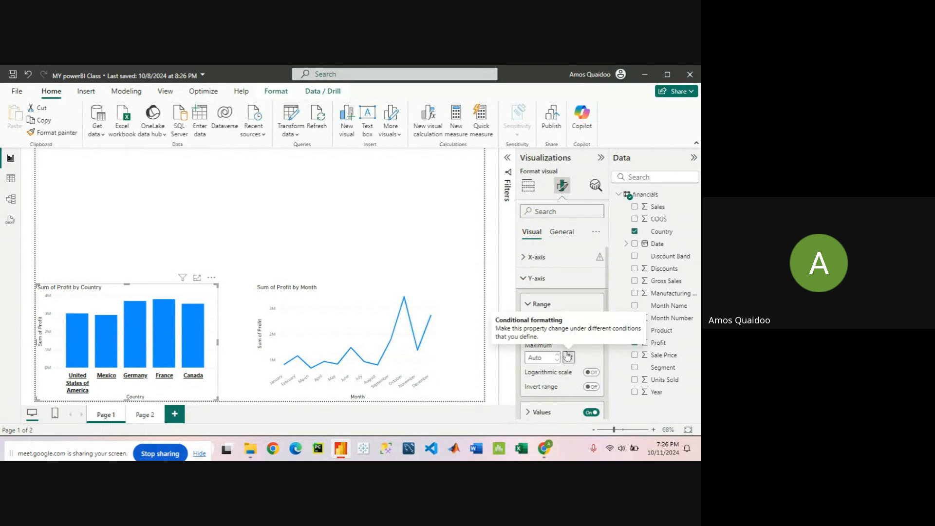
pyautogui.scroll(-2, 567, 355)
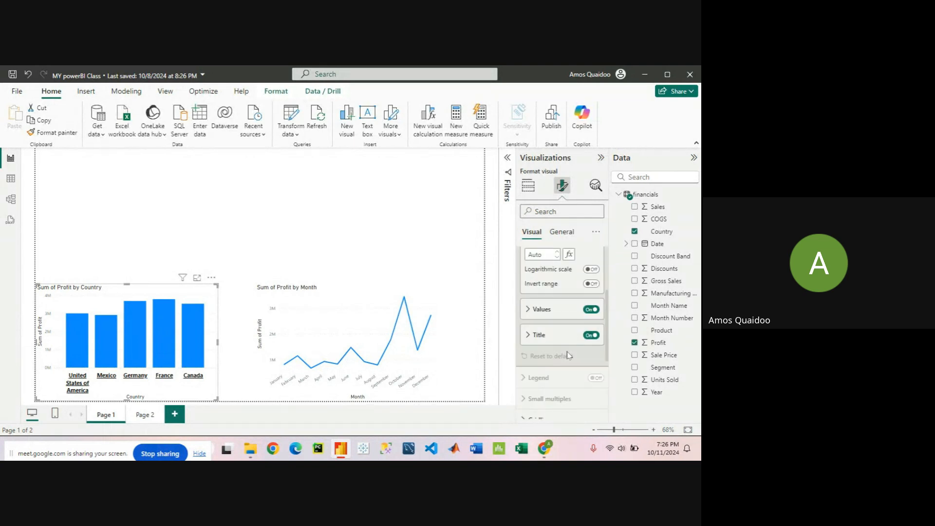
pyautogui.click(529, 312)
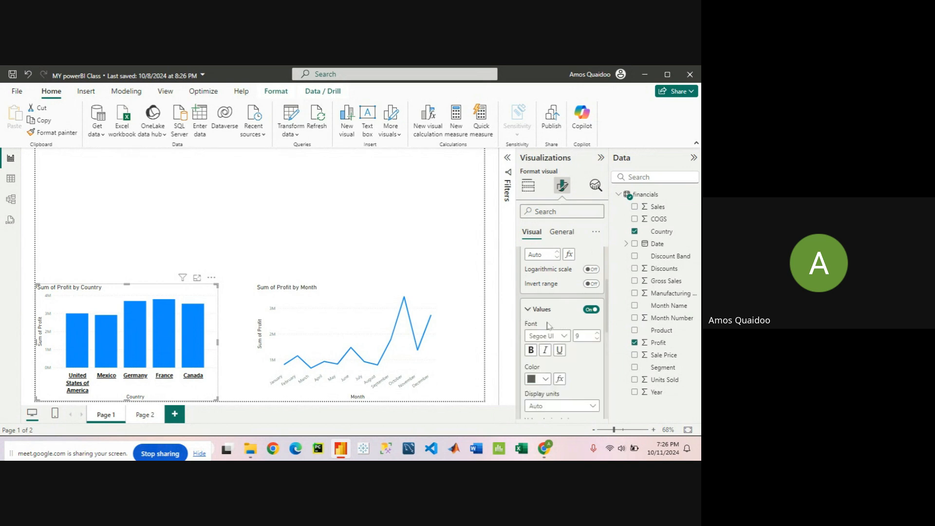
# Toggle the Y-axis values of the country chart off and back on
pyautogui.click(591, 310)
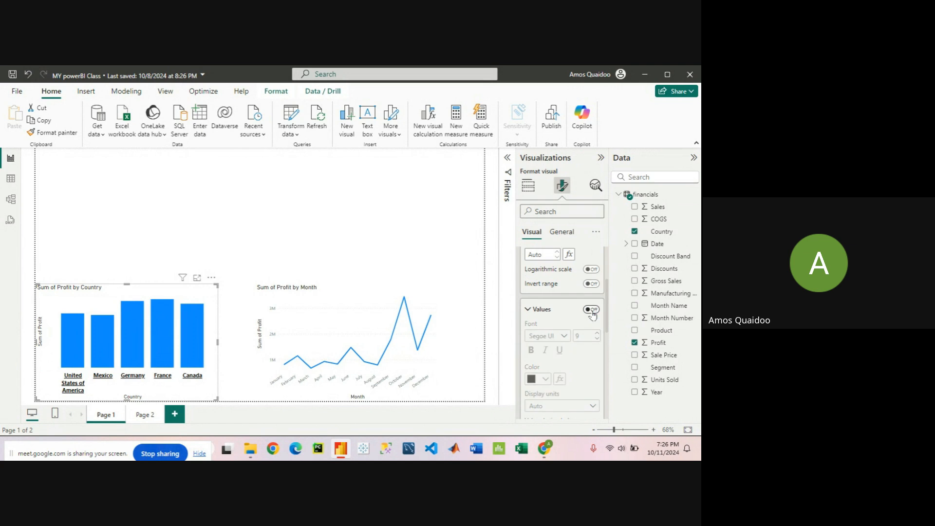
pyautogui.click(592, 310)
pyautogui.click(592, 310)
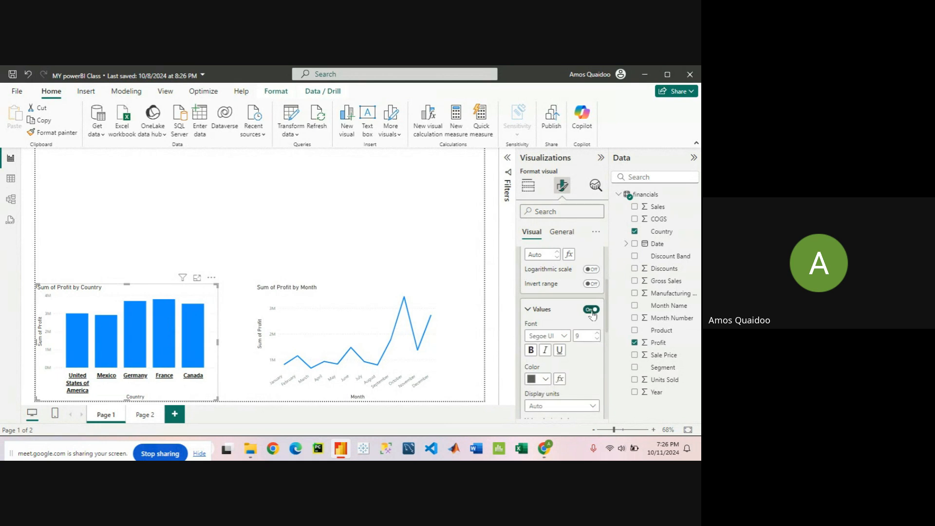
pyautogui.click(591, 310)
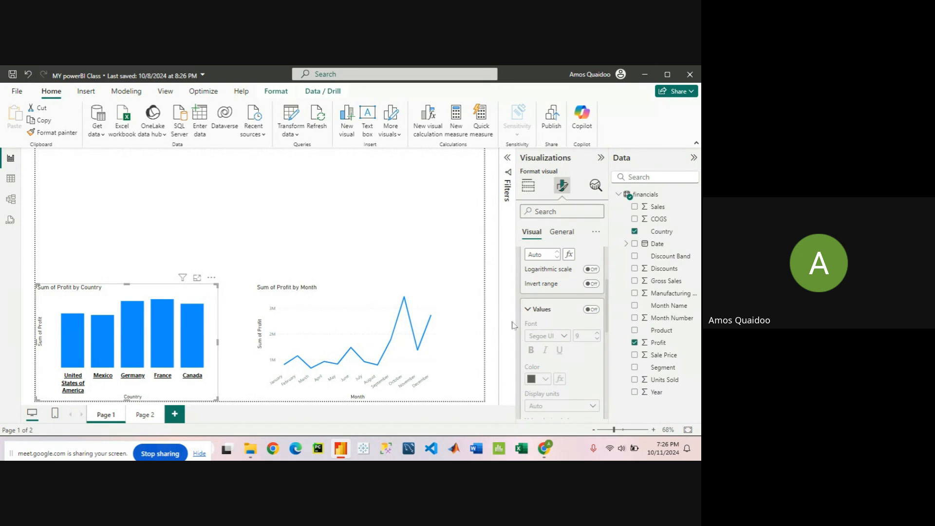
pyautogui.click(592, 310)
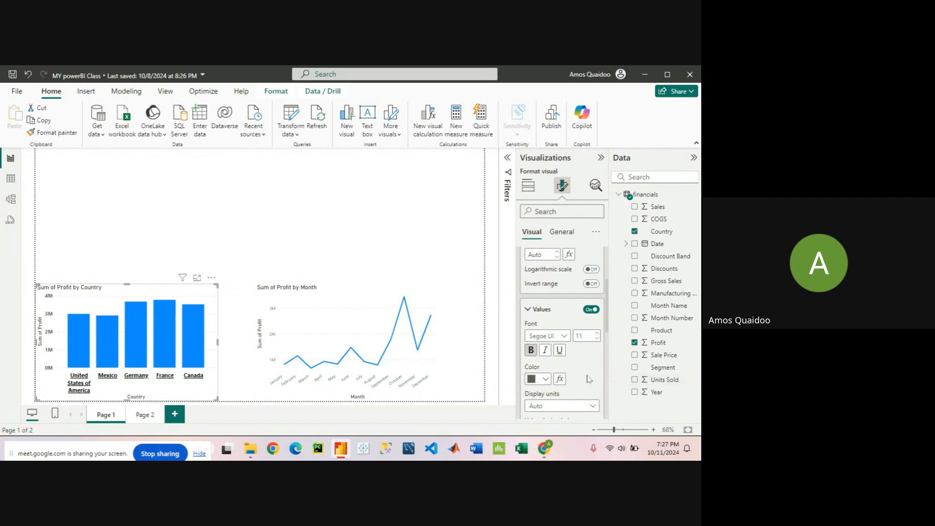
# Make the Y-axis values bold and black with a font size of 12
pyautogui.click(545, 380)
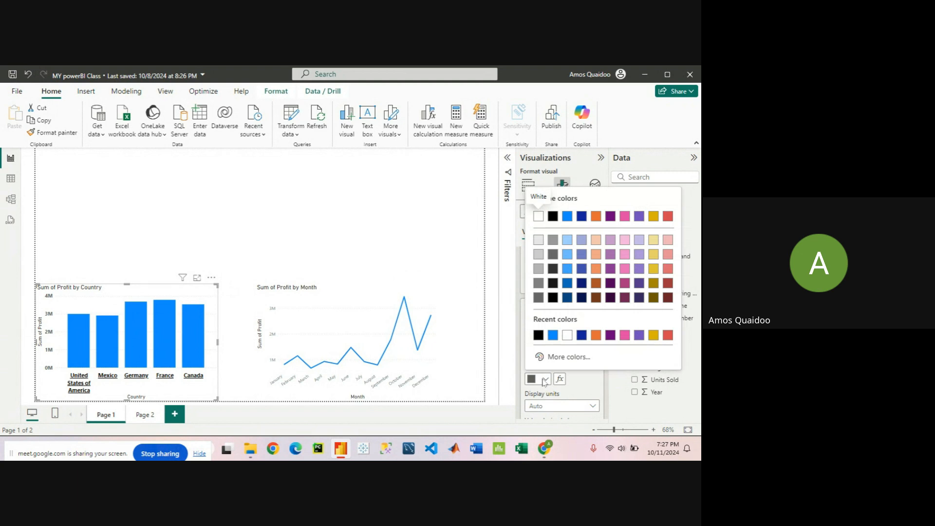
pyautogui.click(539, 337)
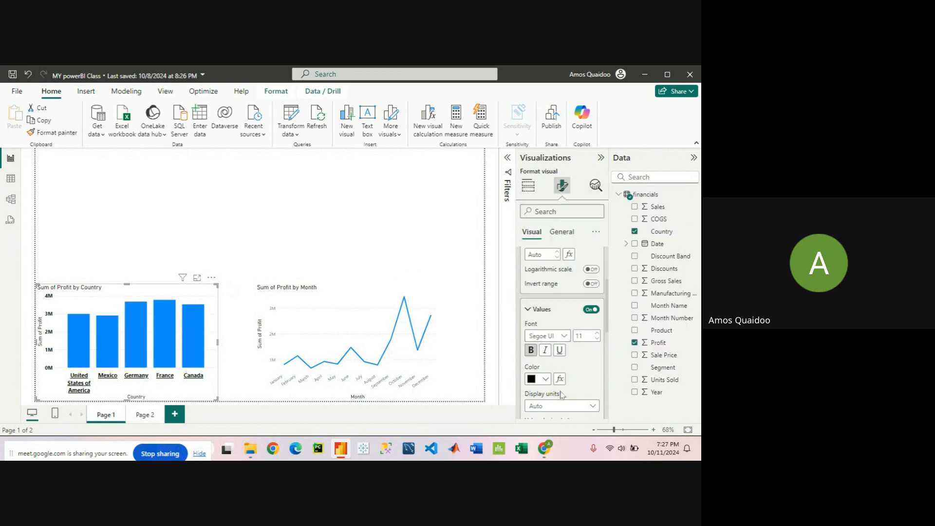
pyautogui.click(599, 338)
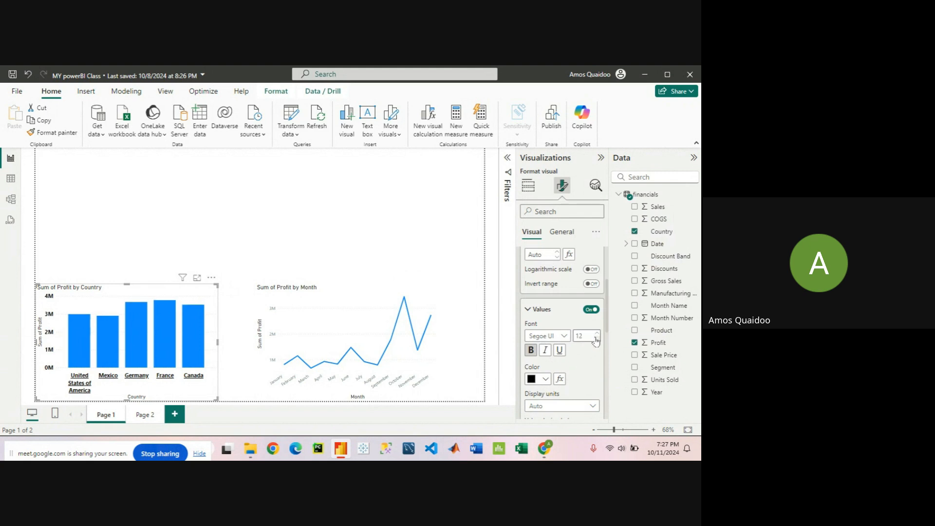
# Try Thousands as the display units of the Y-axis values and settle on Millions
pyautogui.scroll(-1, 585, 341)
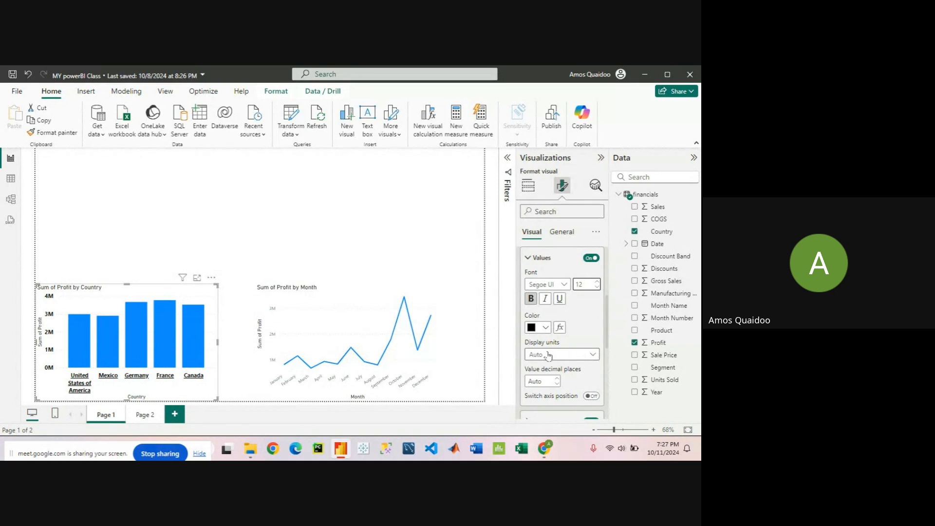
pyautogui.click(591, 355)
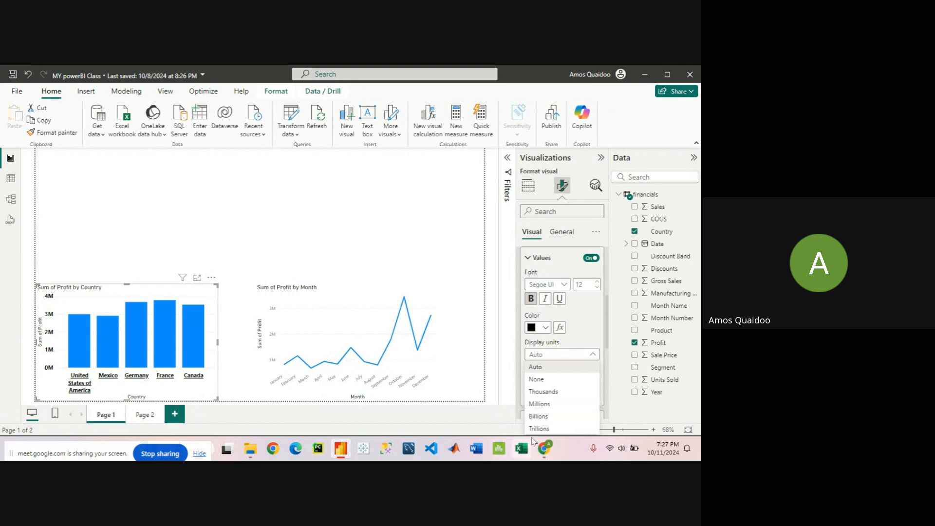
pyautogui.click(541, 391)
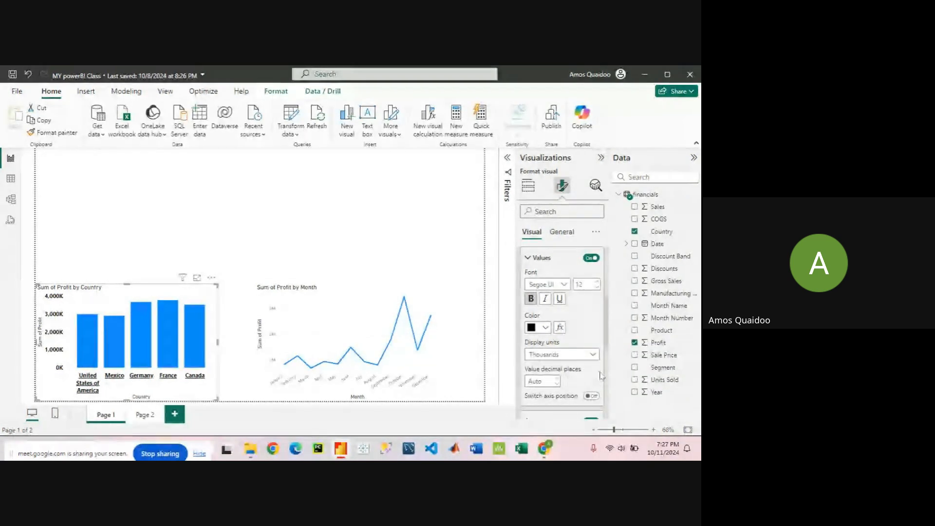
pyautogui.click(593, 354)
pyautogui.click(573, 421)
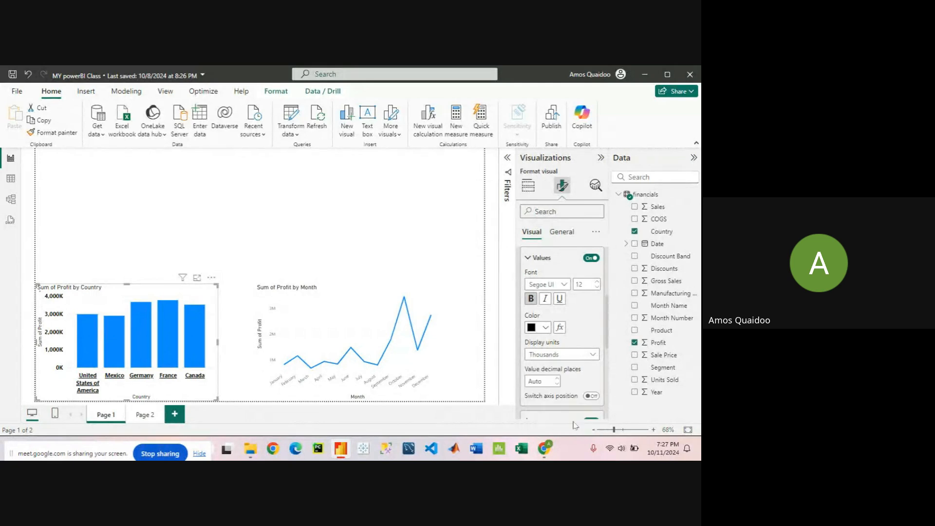
pyautogui.click(591, 354)
pyautogui.click(577, 406)
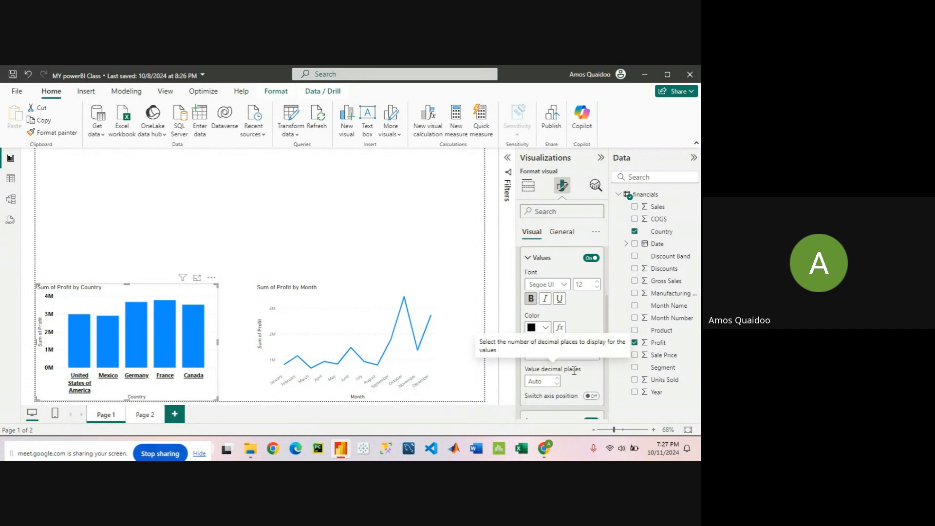
# Set the value decimal places of the country chart's Y-axis to 1
pyautogui.scroll(-1, 570, 372)
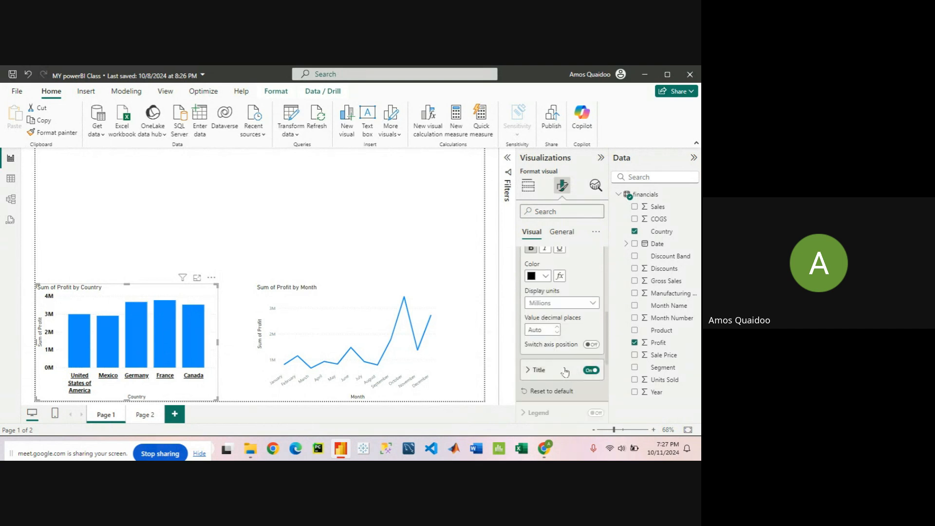
pyautogui.click(557, 328)
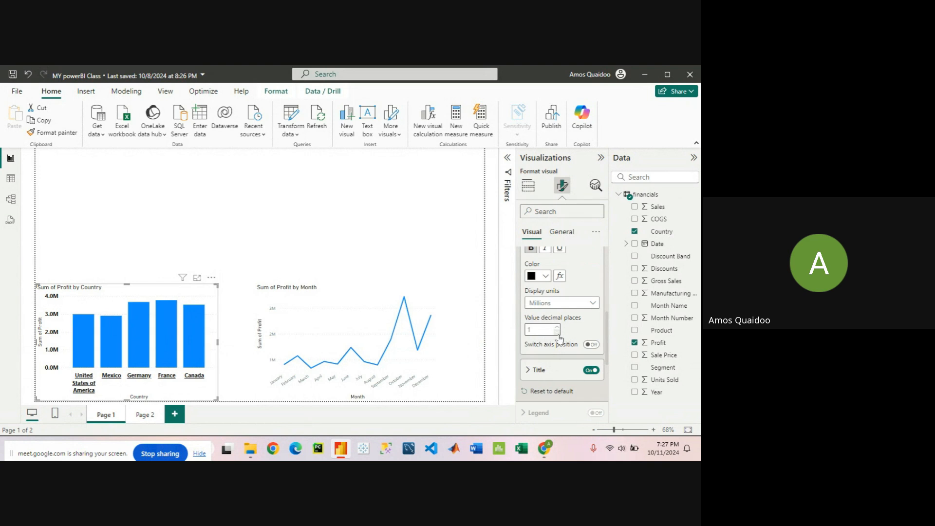
pyautogui.scroll(-1, 579, 331)
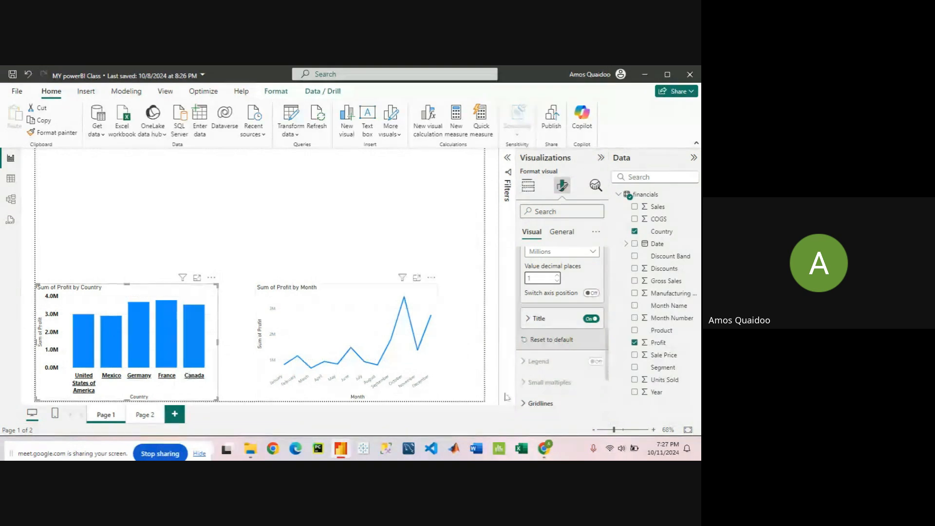
pyautogui.hotkey('alt', 'Tab')
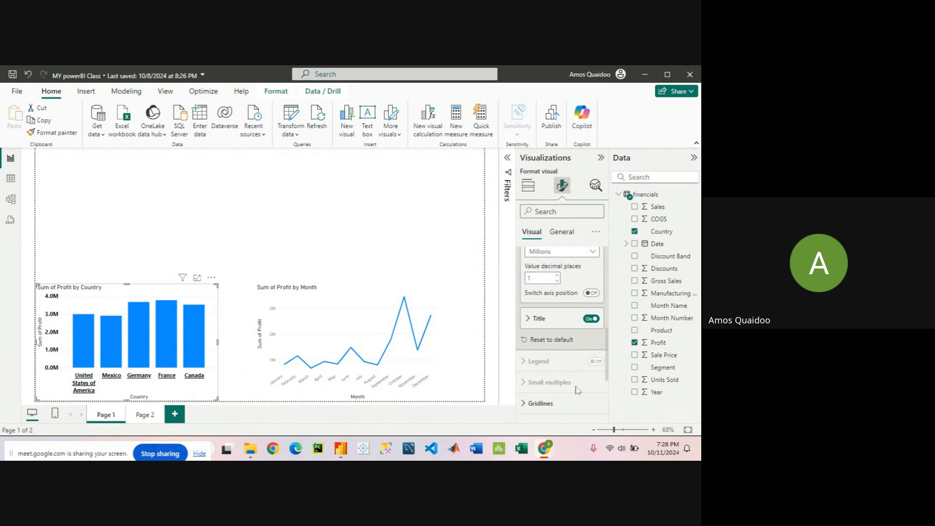
# Expand the Y-axis title settings of the country chart and set the title text to Profit
pyautogui.click(530, 319)
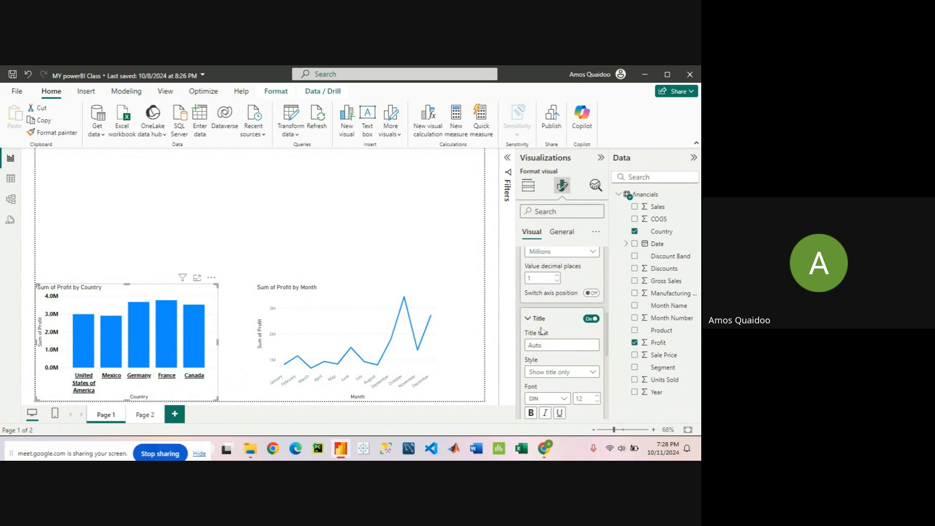
pyautogui.click(558, 346)
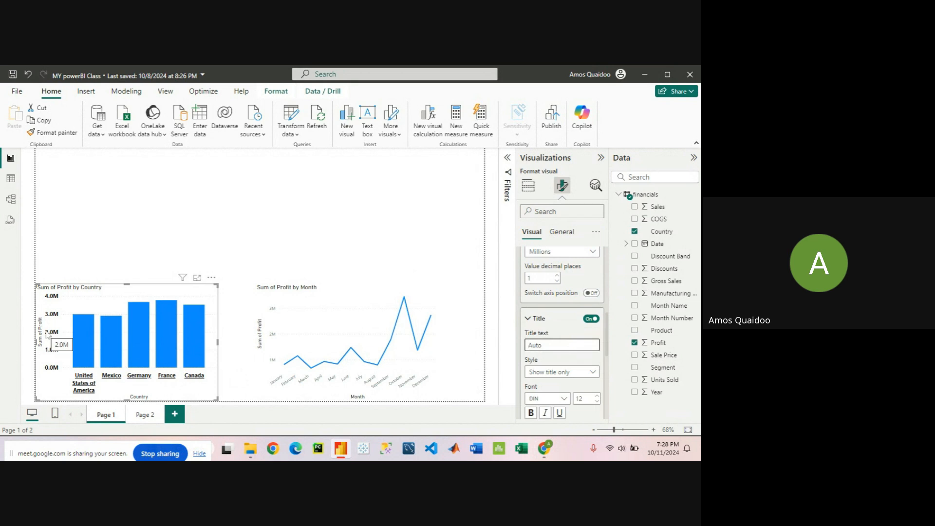
pyautogui.click(554, 346)
pyautogui.write('P')
pyautogui.write('rofit')
# Look through the style and font choices for the Y-axis title without changing them
pyautogui.click(593, 375)
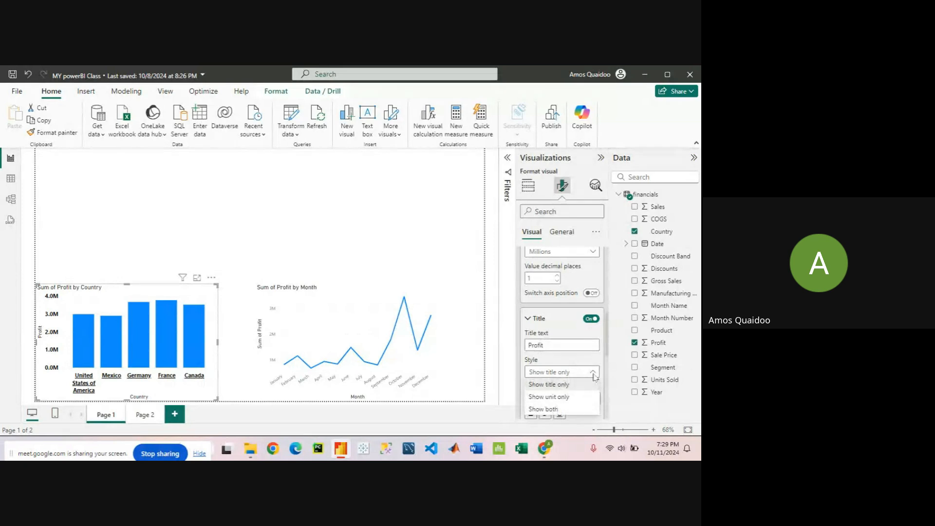
pyautogui.click(586, 358)
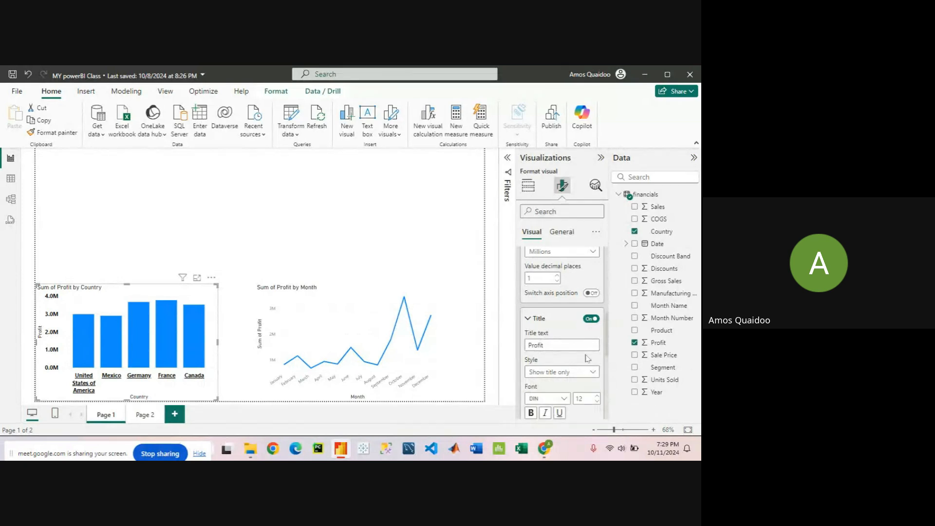
pyautogui.scroll(-2, 587, 358)
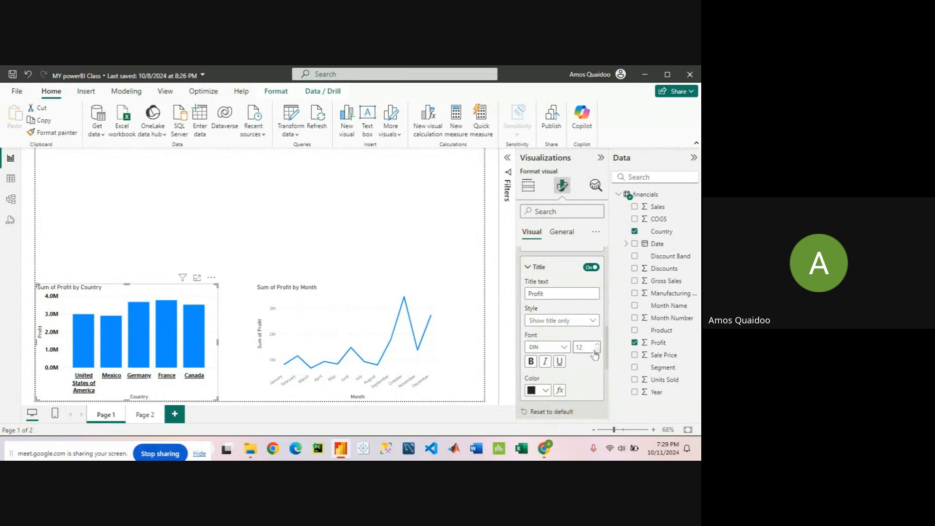
pyautogui.click(563, 347)
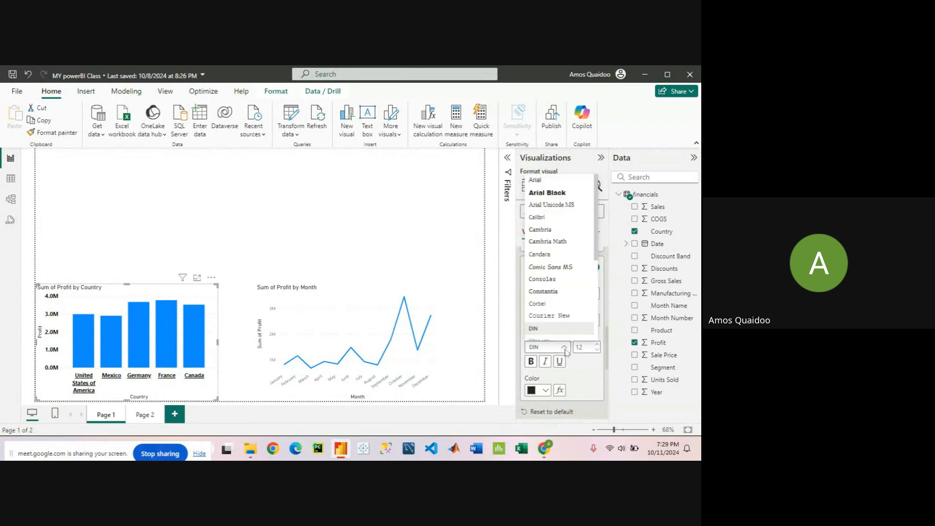
pyautogui.click(584, 372)
pyautogui.scroll(-2, 575, 363)
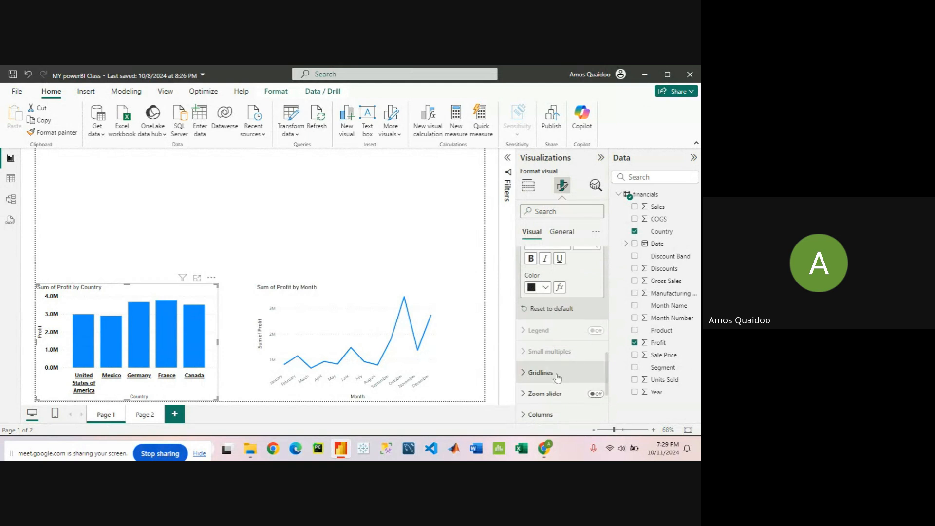
# Collapse the Y-axis range and Y-axis settings, and briefly view the column settings of the country chart
pyautogui.scroll(5, 555, 370)
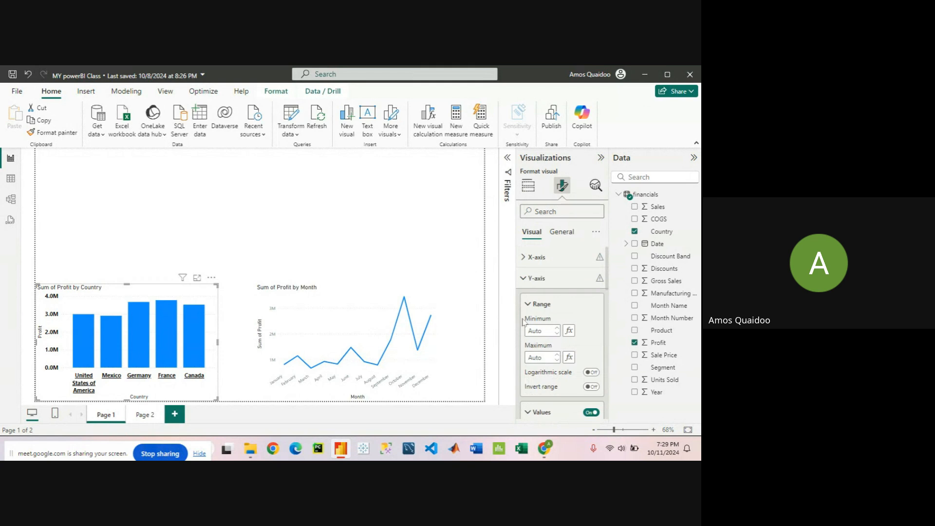
pyautogui.click(534, 306)
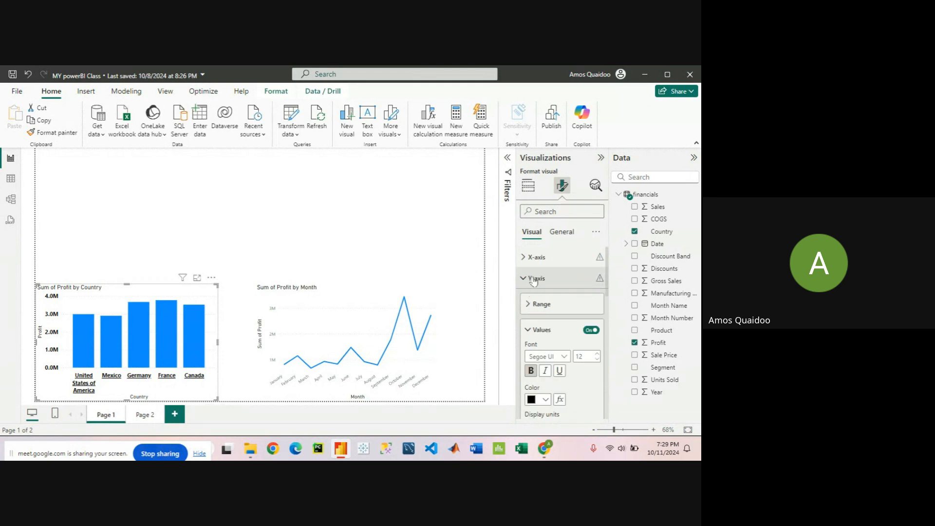
pyautogui.click(528, 279)
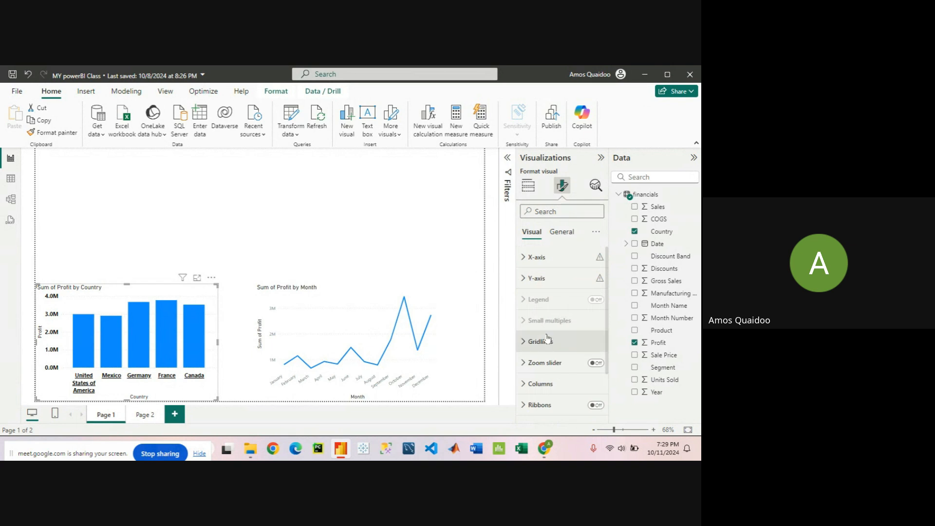
pyautogui.scroll(-3, 548, 340)
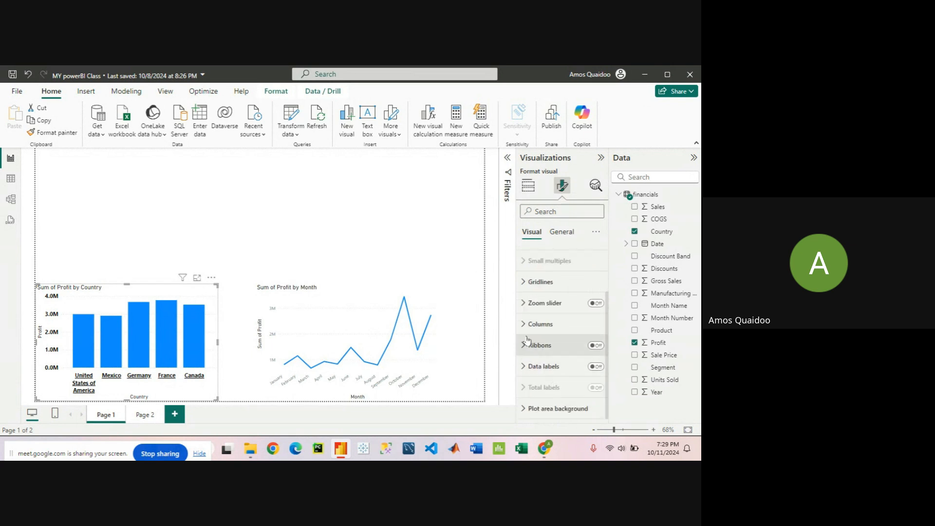
pyautogui.click(525, 326)
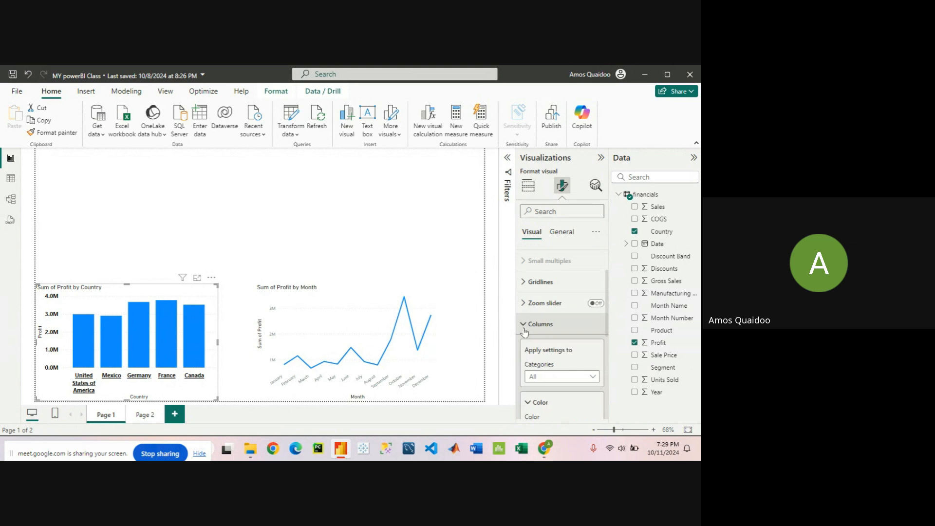
pyautogui.click(524, 331)
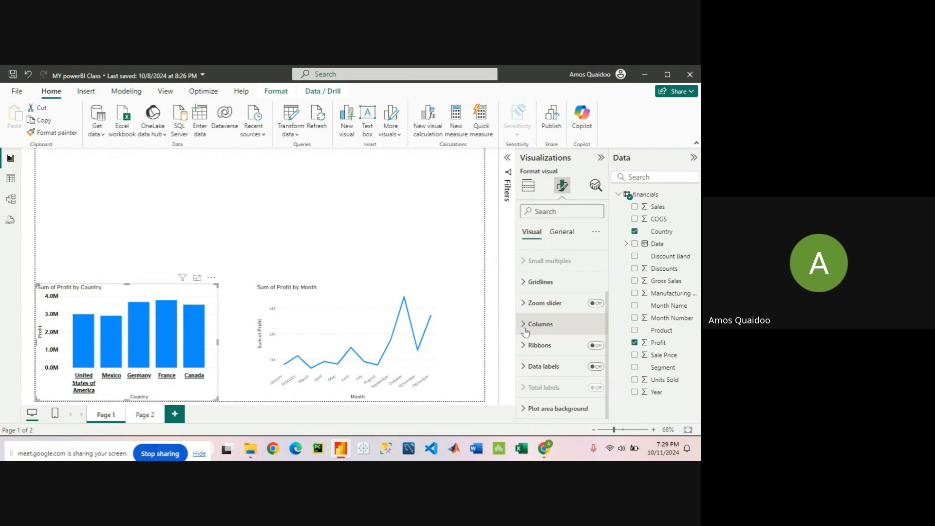
pyautogui.scroll(2, 524, 332)
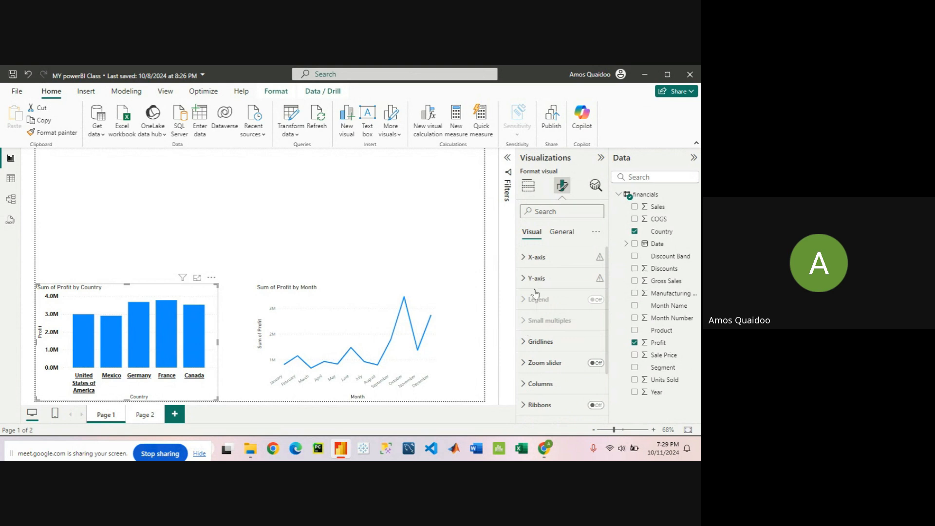
# Open the general title settings of the country chart and shorten the title text to "Profit by Country"
pyautogui.click(564, 234)
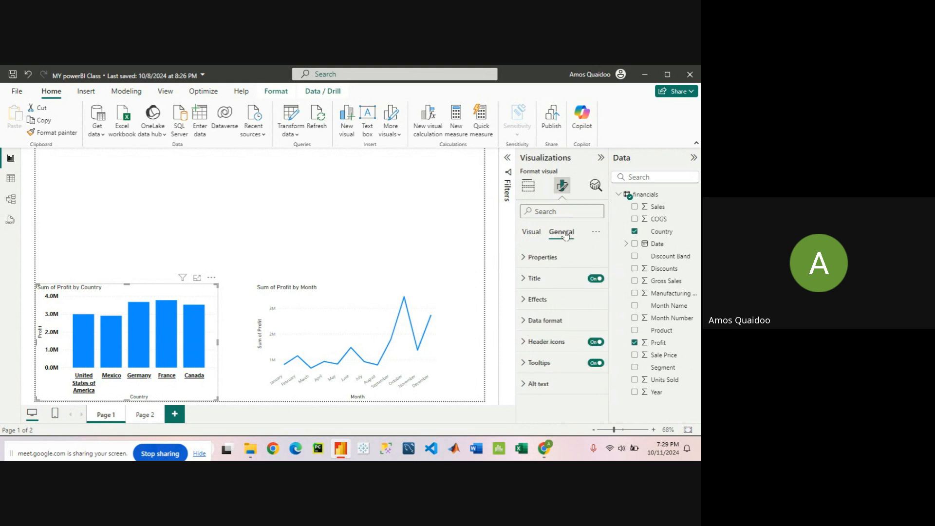
pyautogui.click(534, 234)
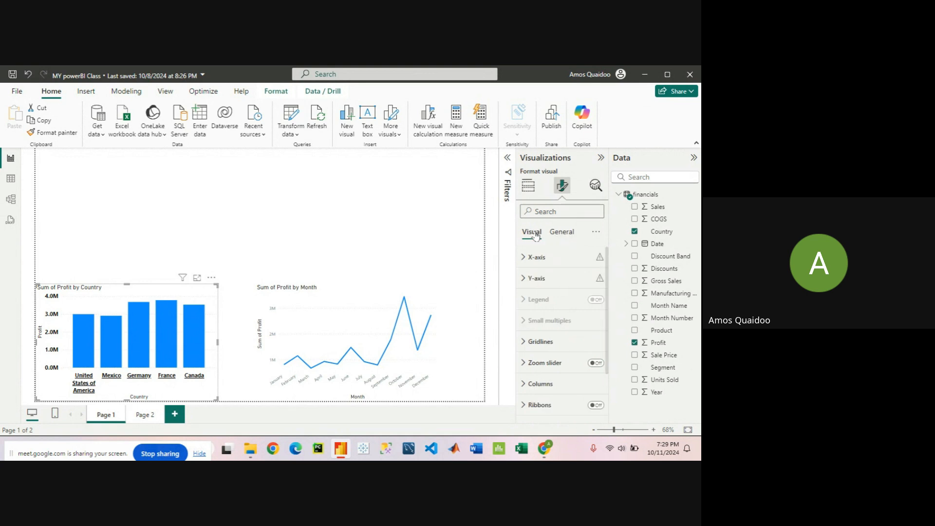
pyautogui.click(558, 233)
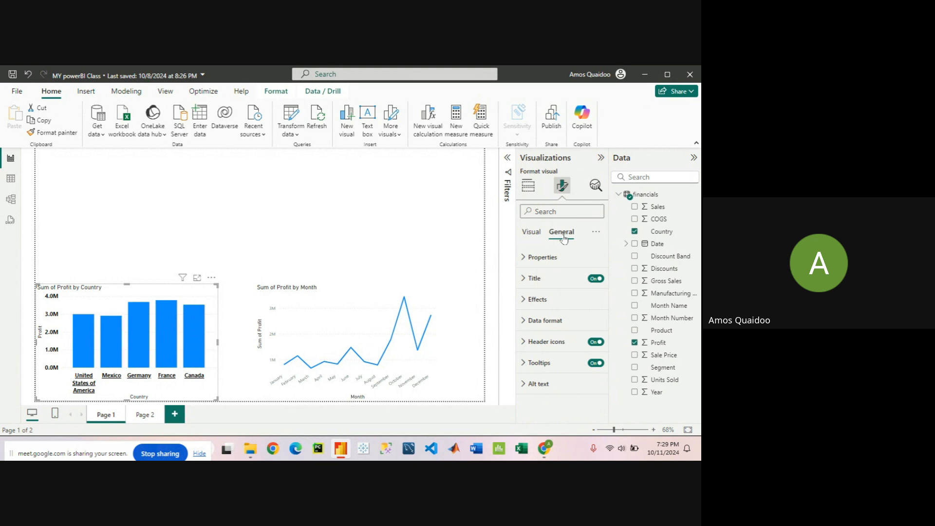
pyautogui.click(525, 282)
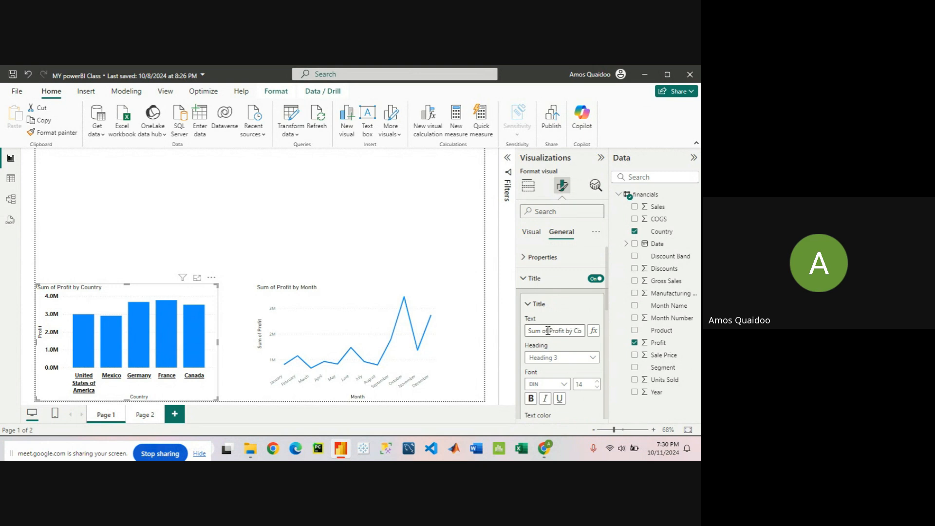
pyautogui.moveTo(548, 330); pyautogui.dragTo(507, 328)
pyautogui.press('BackSpace')
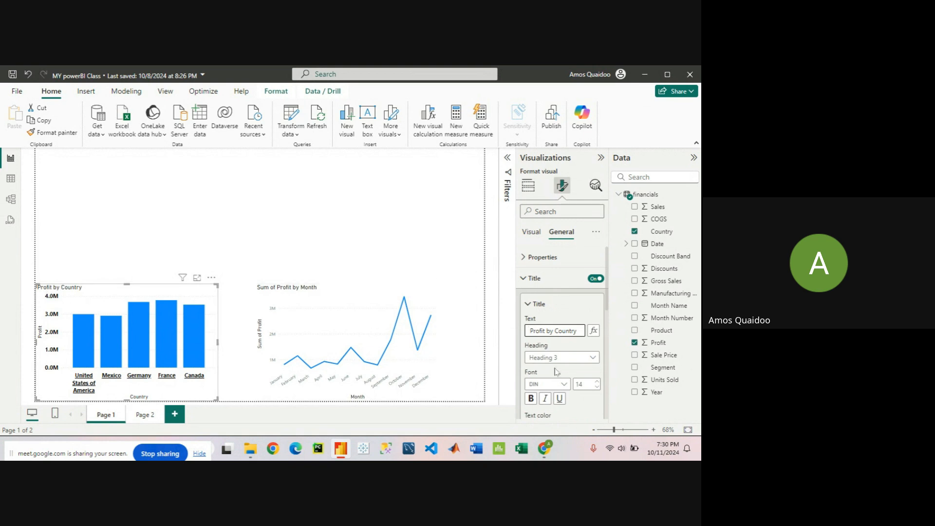
# Try right and left horizontal alignment for the country chart's title and settle on centered
pyautogui.scroll(-2, 556, 371)
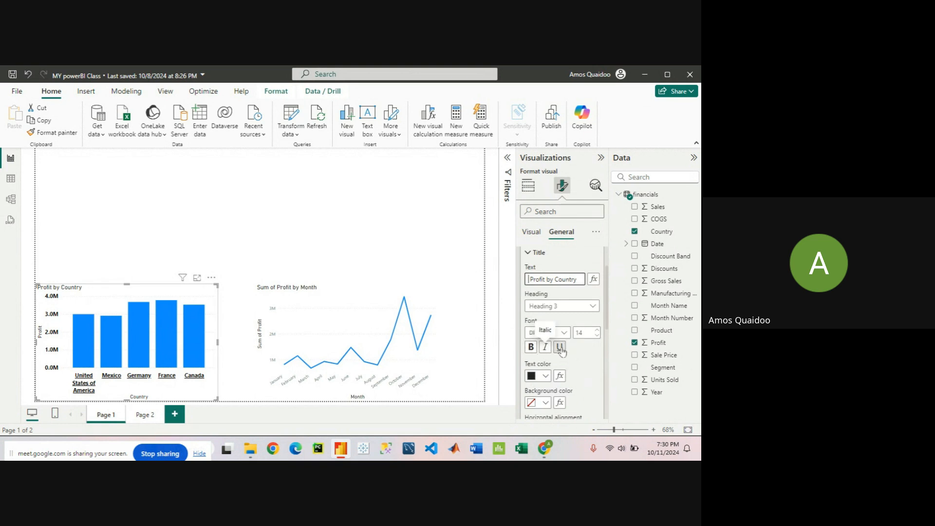
pyautogui.scroll(-3, 579, 354)
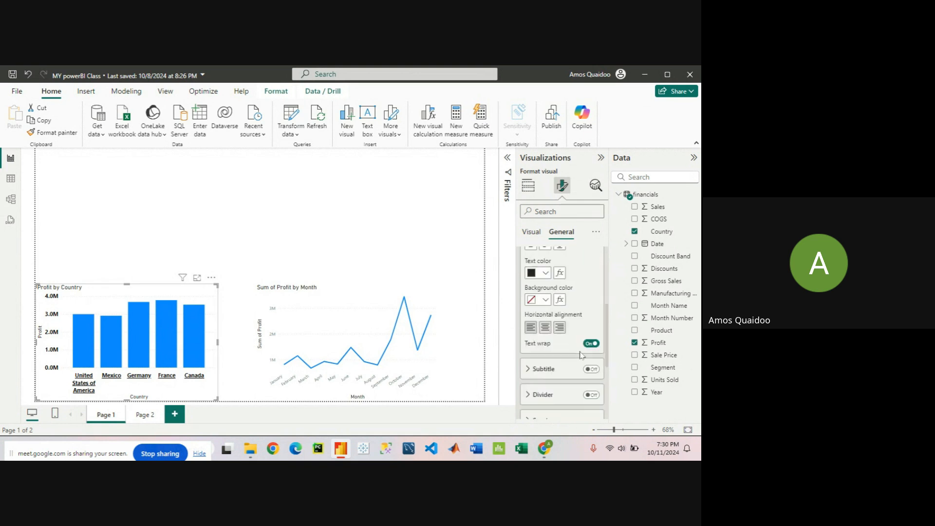
pyautogui.click(549, 329)
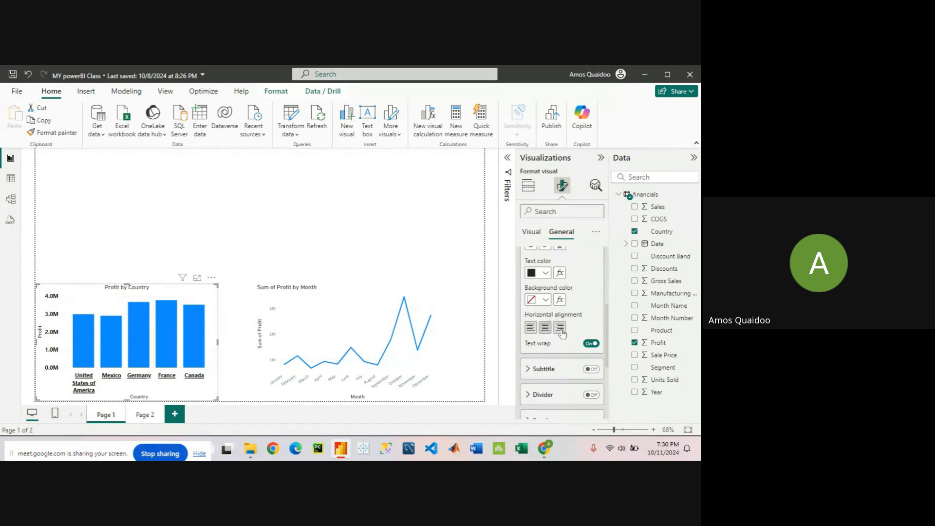
pyautogui.click(560, 329)
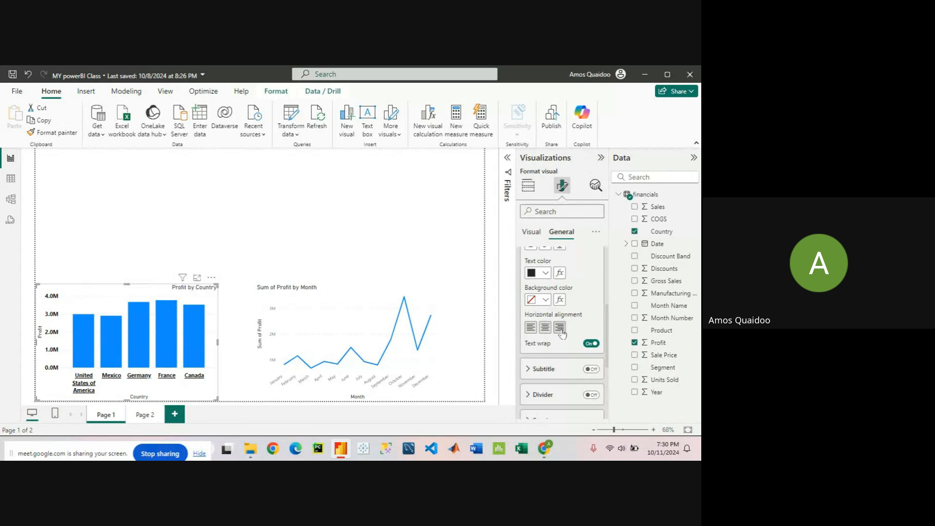
pyautogui.click(530, 328)
pyautogui.click(545, 329)
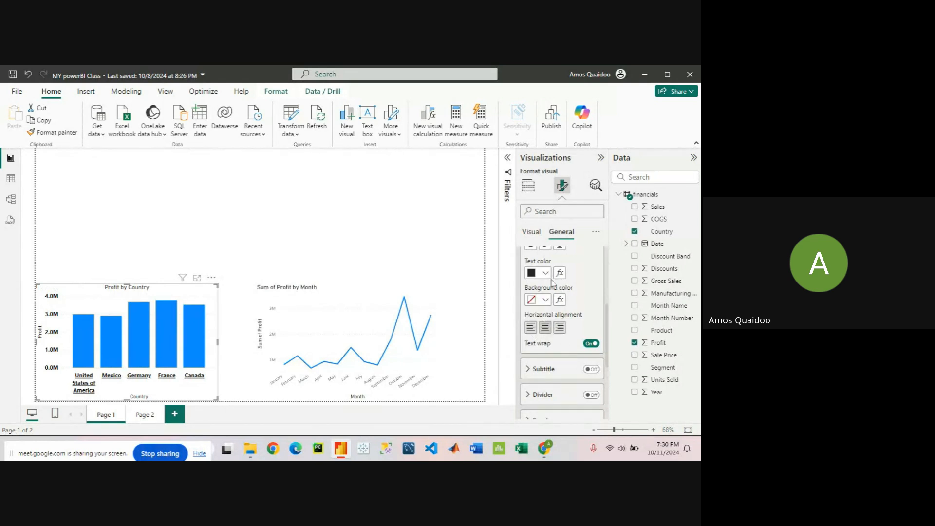
# Try gray and dark blue as the background color of the country chart's title and settle on black
pyautogui.scroll(1, 557, 295)
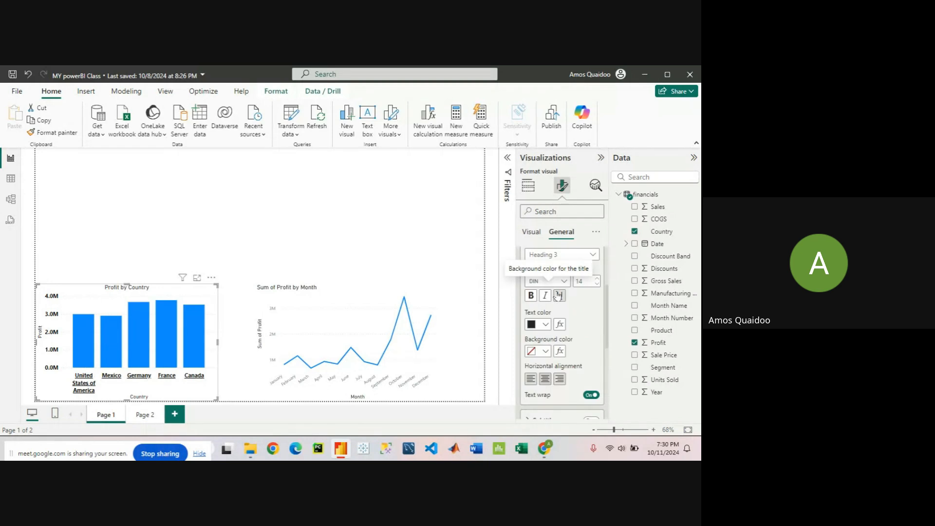
pyautogui.click(545, 352)
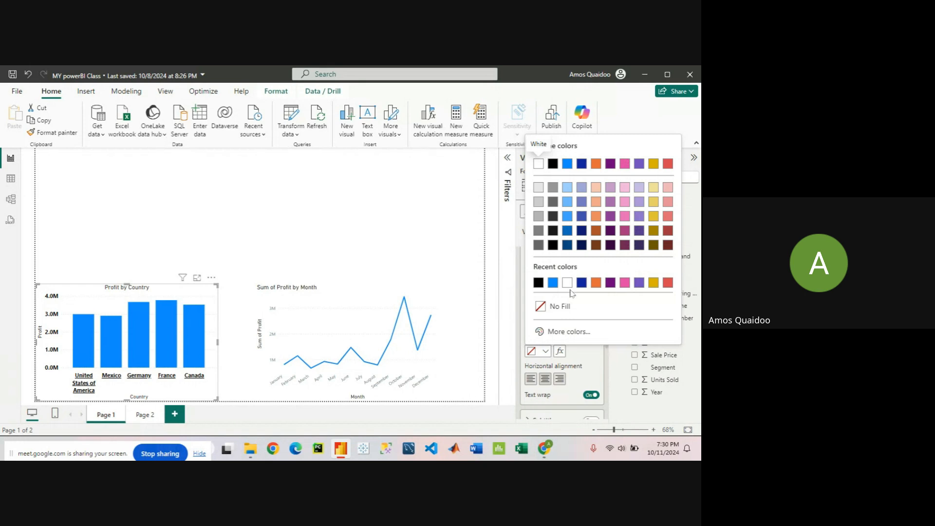
pyautogui.click(553, 188)
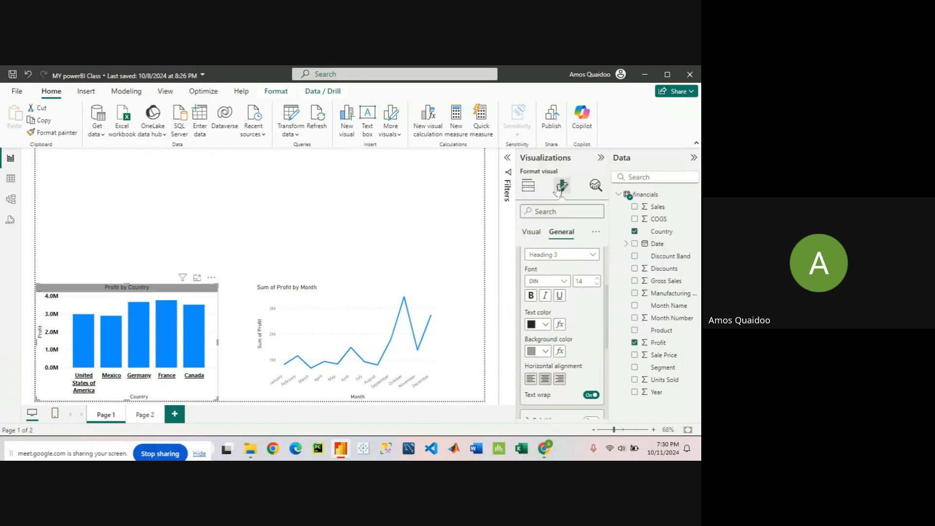
pyautogui.click(546, 352)
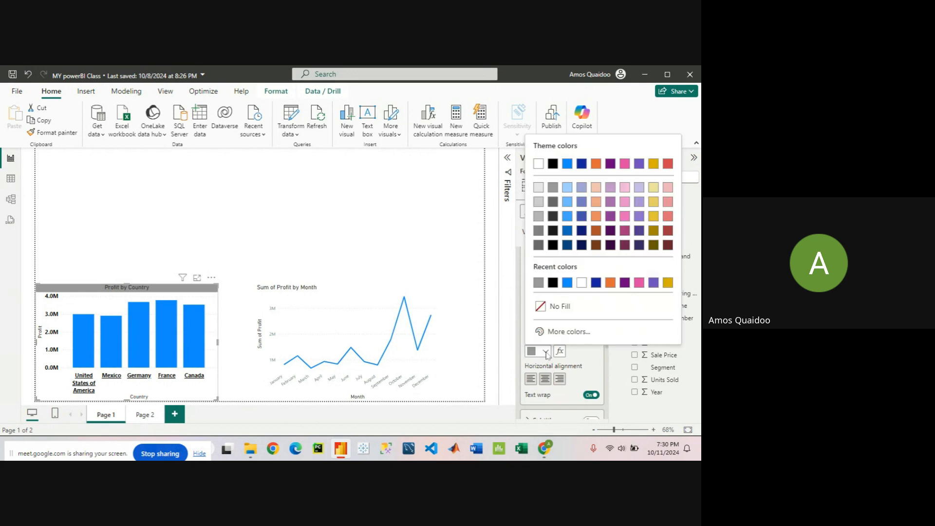
pyautogui.click(596, 283)
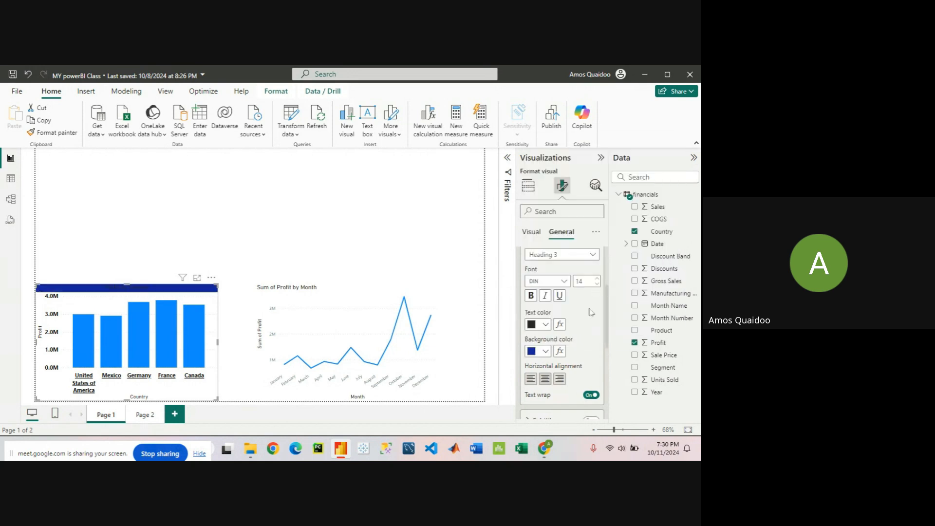
pyautogui.click(546, 356)
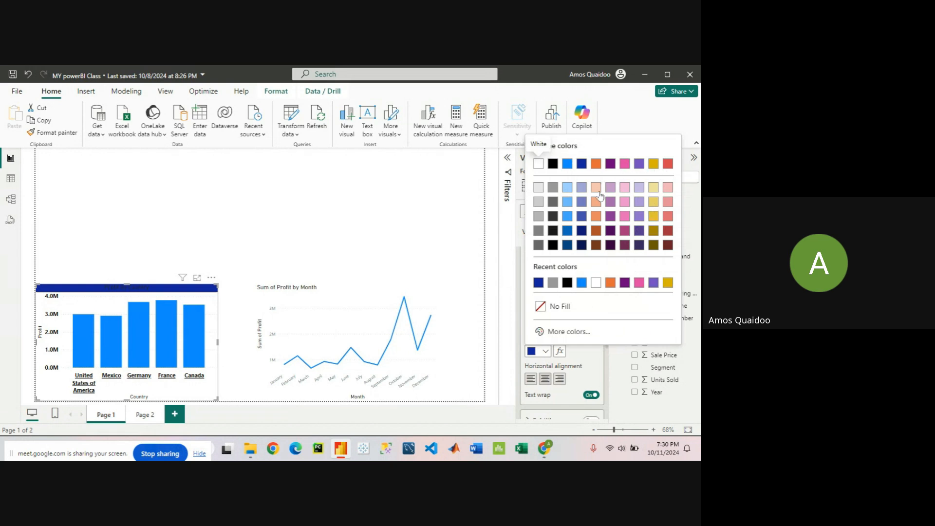
pyautogui.click(552, 165)
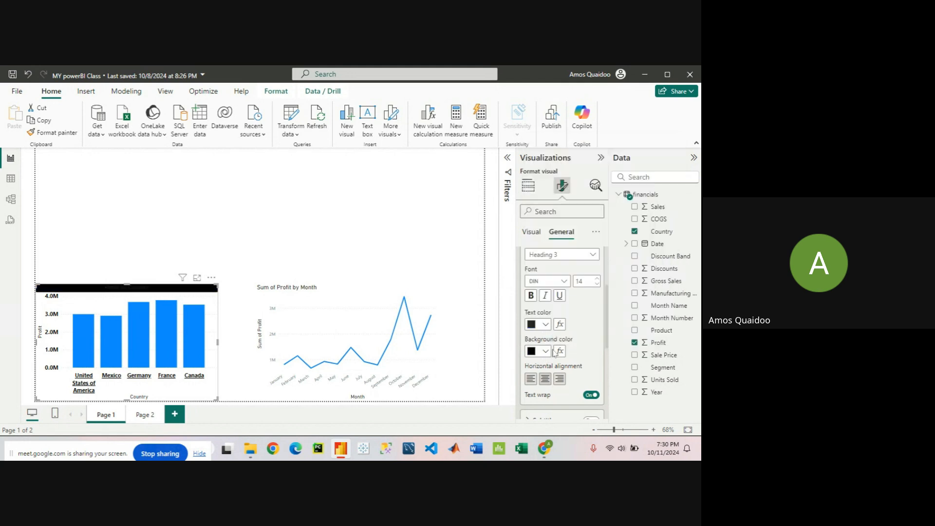
# Set the country chart title's text color to white and the chart's effects background color to black
pyautogui.click(545, 324)
pyautogui.click(537, 162)
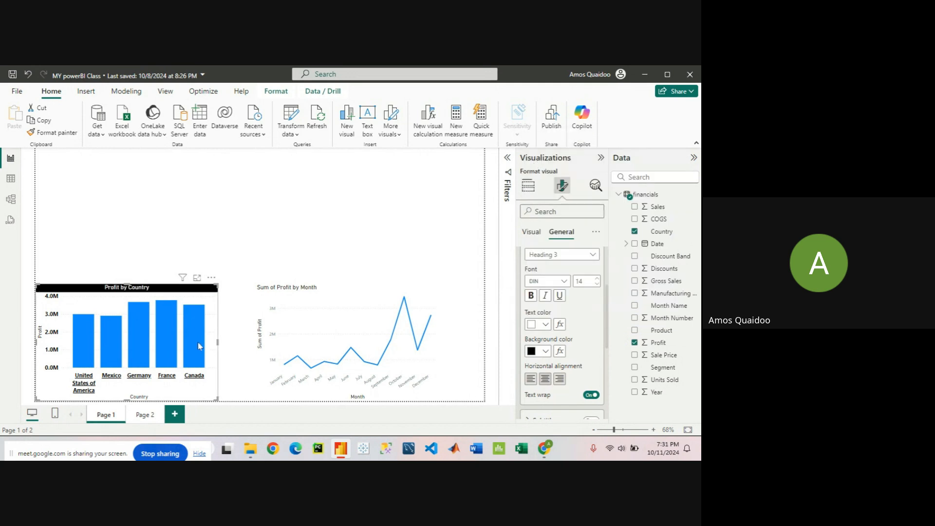
pyautogui.scroll(-2, 566, 335)
pyautogui.scroll(-4, 565, 335)
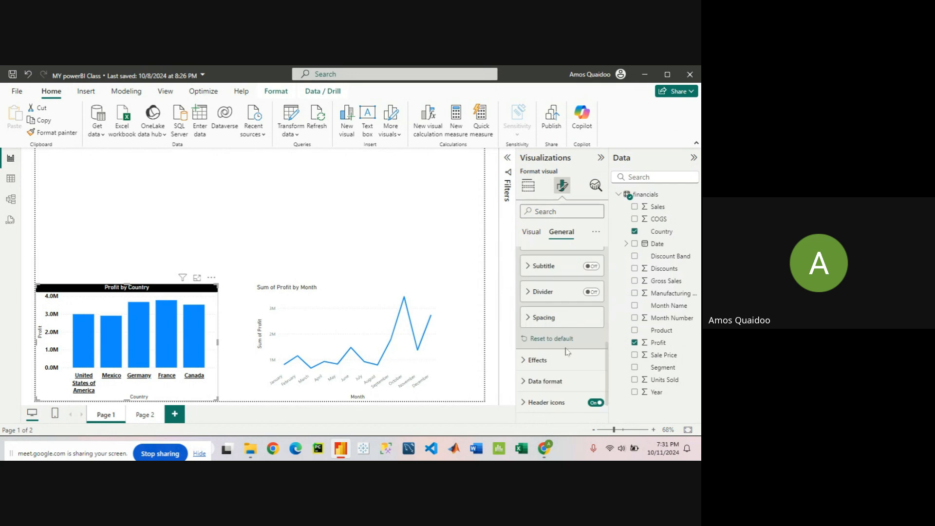
pyautogui.click(529, 360)
pyautogui.scroll(-4, 550, 346)
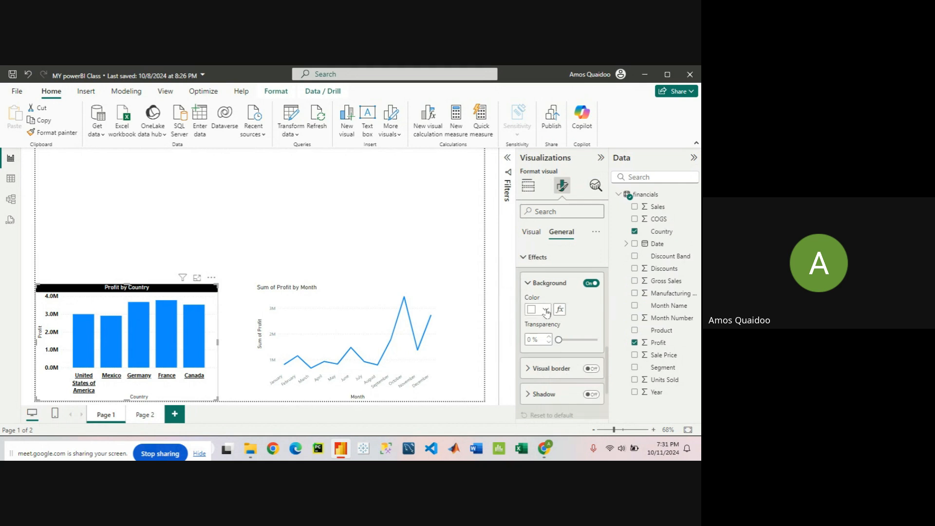
pyautogui.click(545, 310)
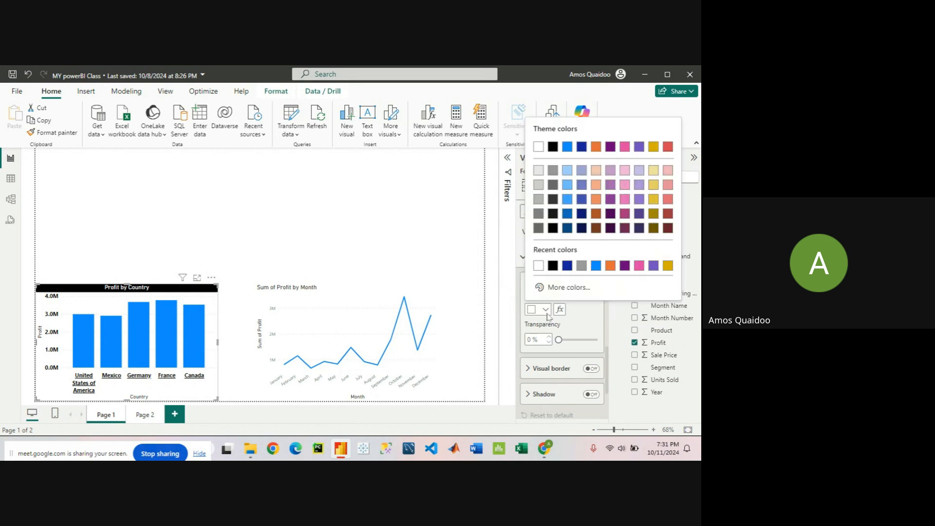
pyautogui.click(552, 266)
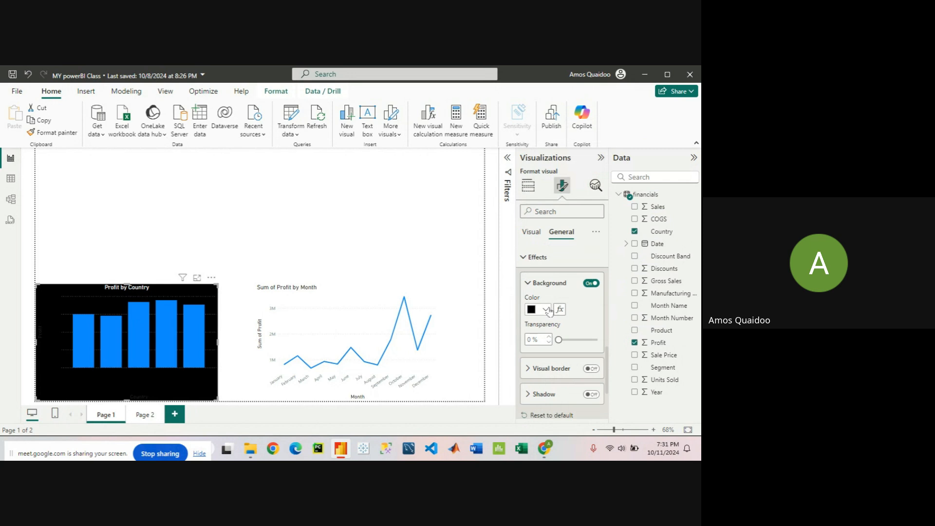
# Set the transparency of the country chart's black background to 89%
pyautogui.click(548, 310)
pyautogui.click(548, 310)
pyautogui.moveTo(558, 339); pyautogui.dragTo(590, 339)
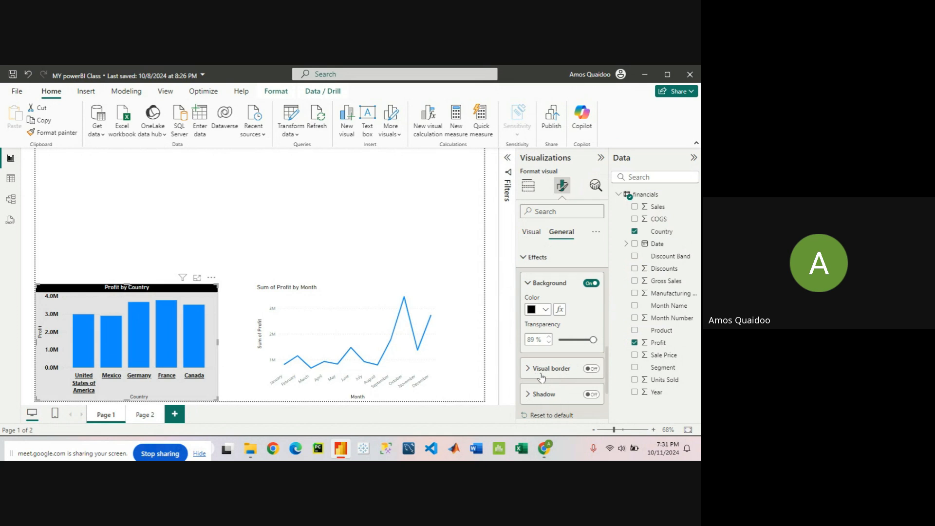
pyautogui.click(217, 291)
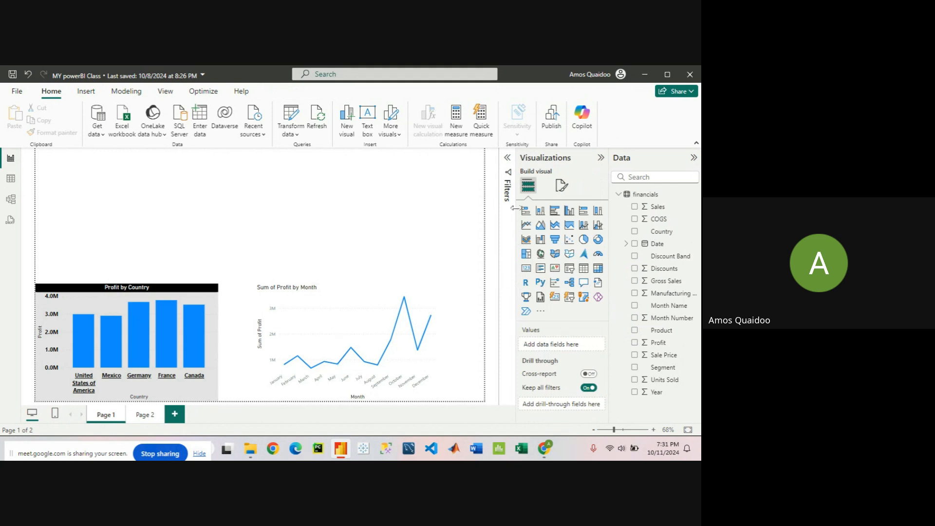
# Turn on the visual border of the country chart and set its rounded corners to 20 px
pyautogui.click(212, 298)
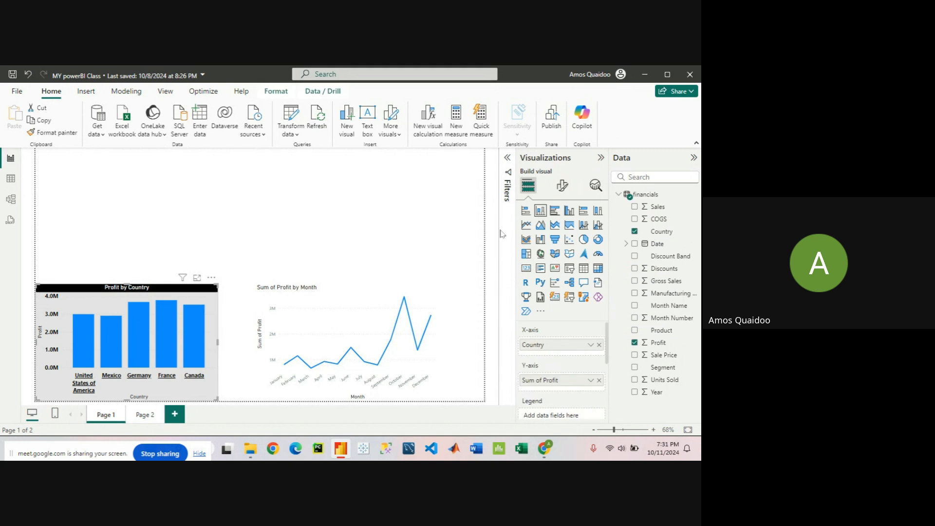
pyautogui.click(562, 188)
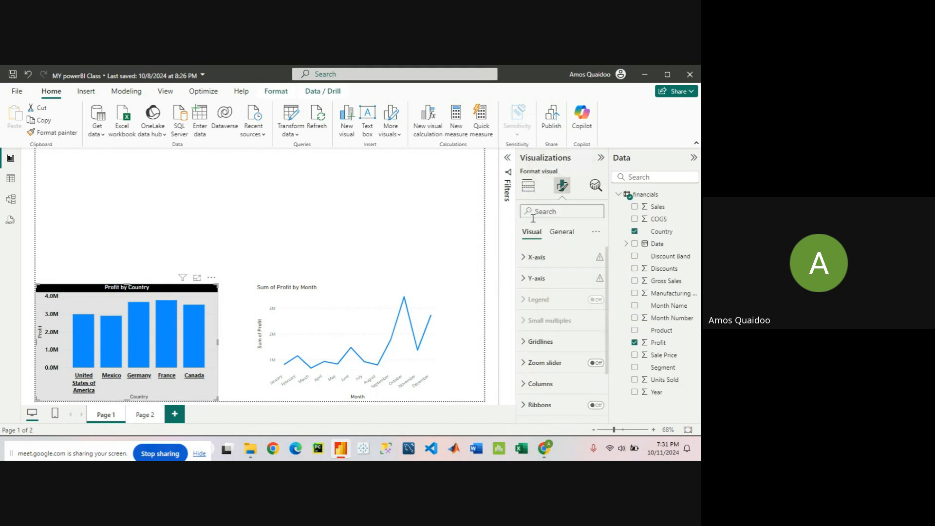
pyautogui.click(560, 231)
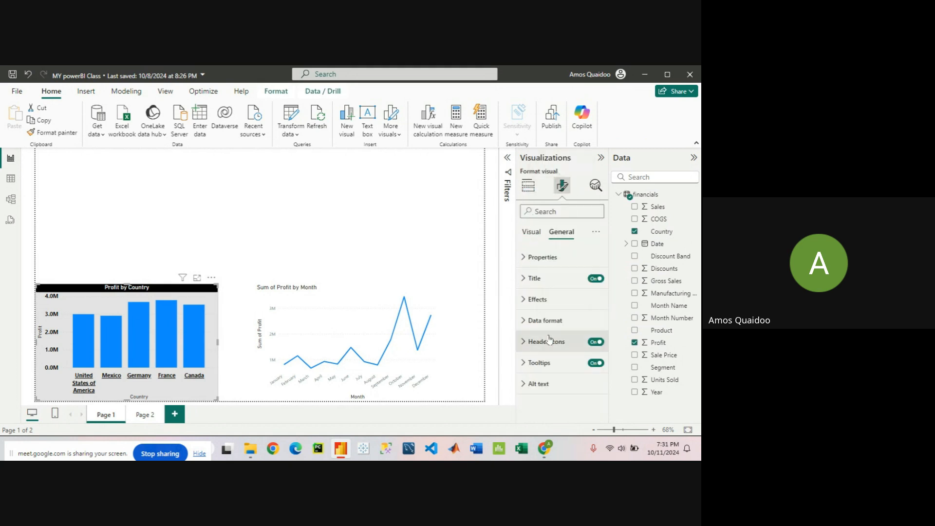
pyautogui.click(531, 299)
pyautogui.scroll(-1, 562, 379)
pyautogui.scroll(-1, 562, 379)
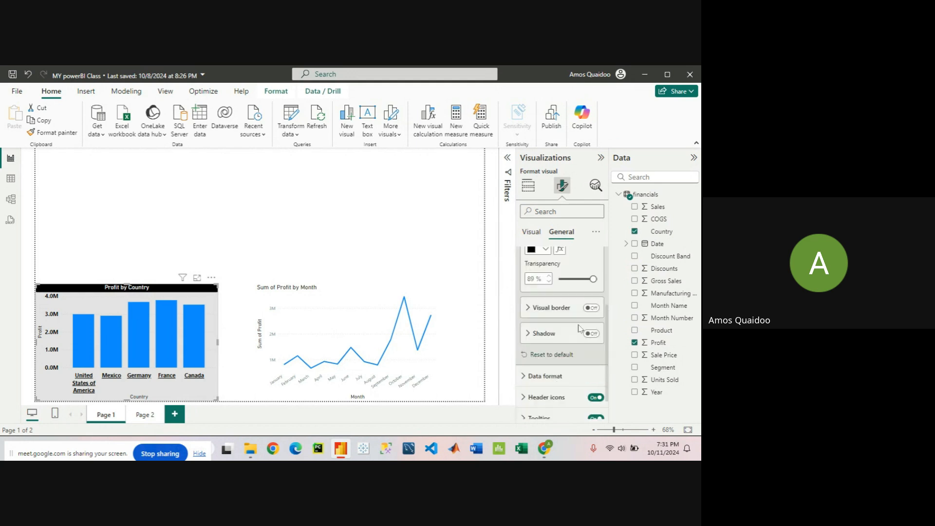
pyautogui.click(592, 308)
pyautogui.click(550, 311)
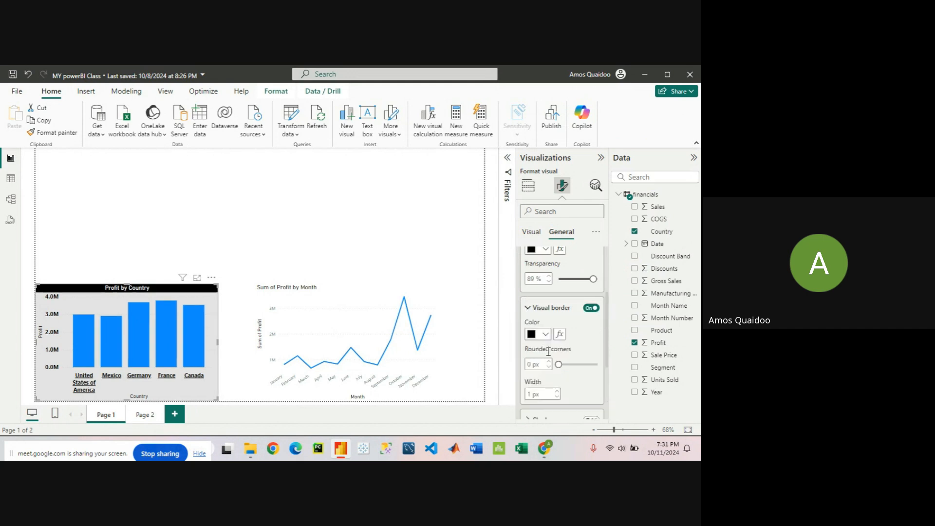
pyautogui.moveTo(558, 363); pyautogui.dragTo(584, 364)
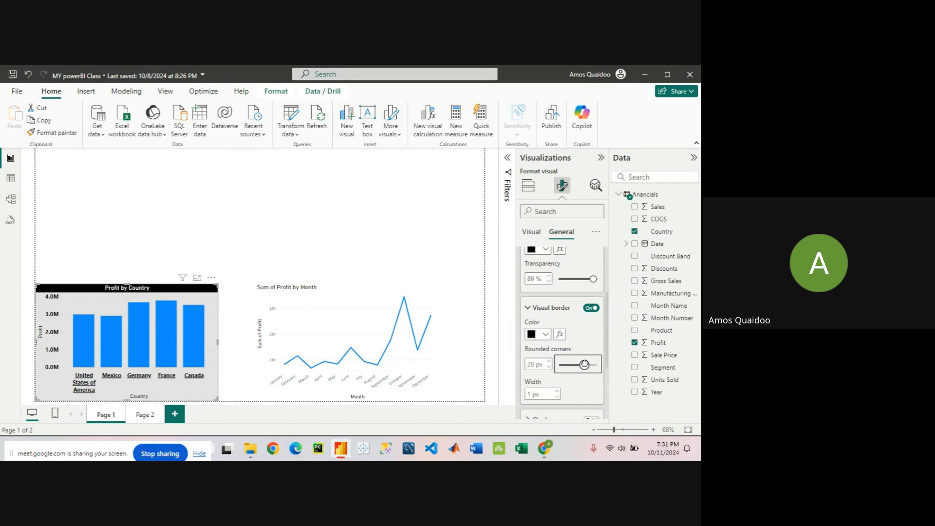
pyautogui.click(317, 265)
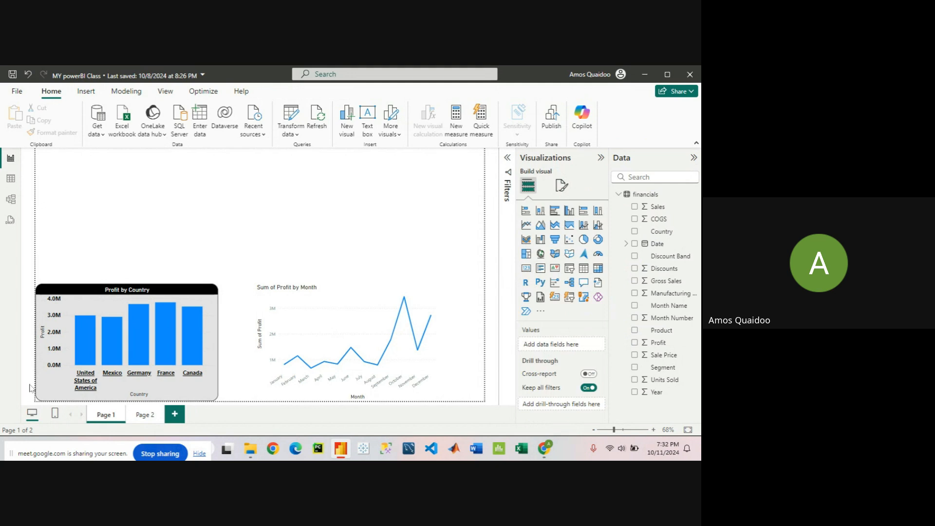
# Turn on the shadow effect for the country chart
pyautogui.click(199, 300)
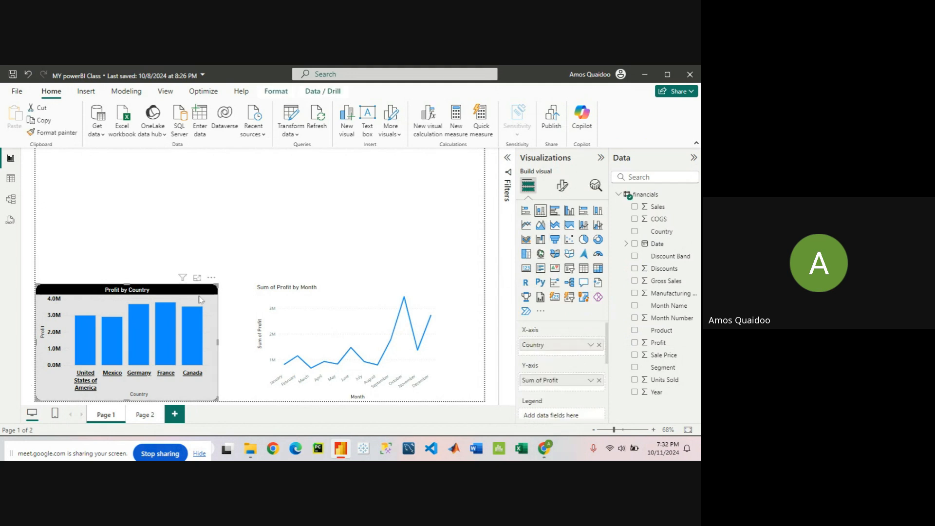
pyautogui.click(562, 185)
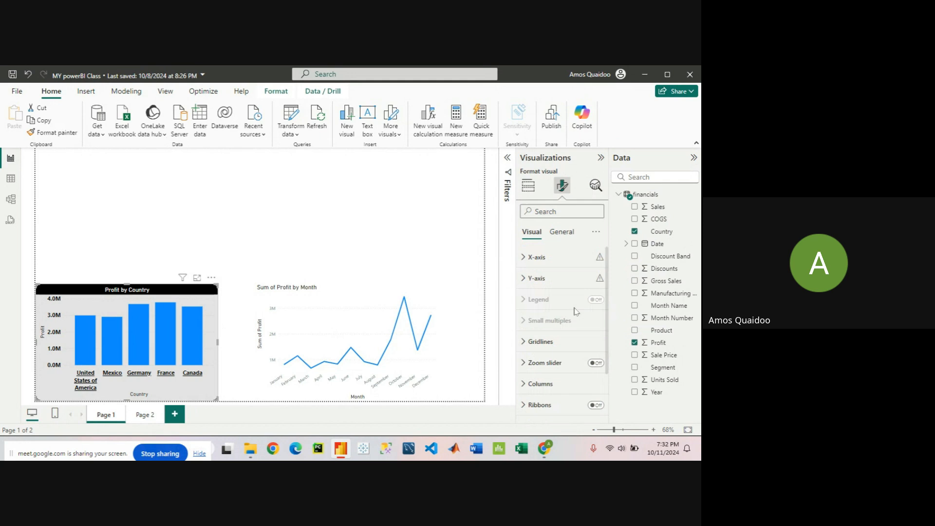
pyautogui.click(561, 232)
pyautogui.click(538, 298)
pyautogui.scroll(-2, 560, 342)
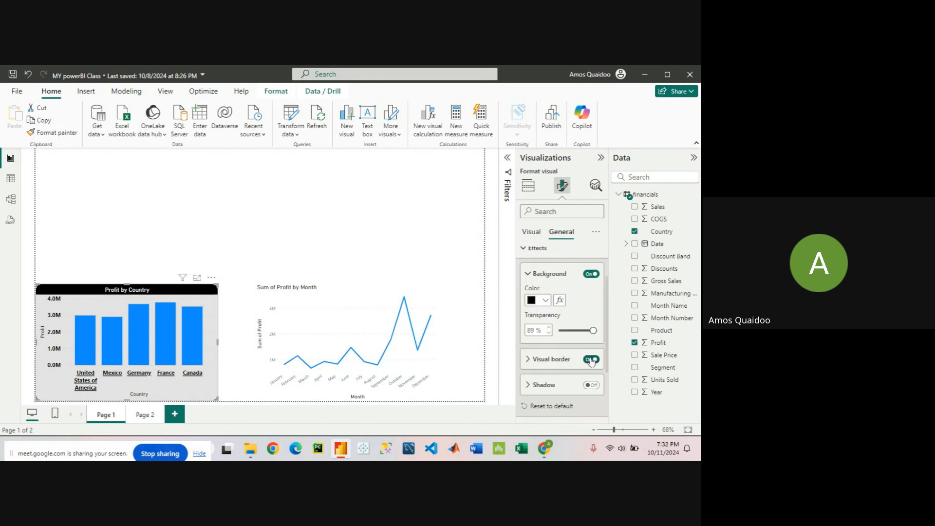
pyautogui.click(591, 334)
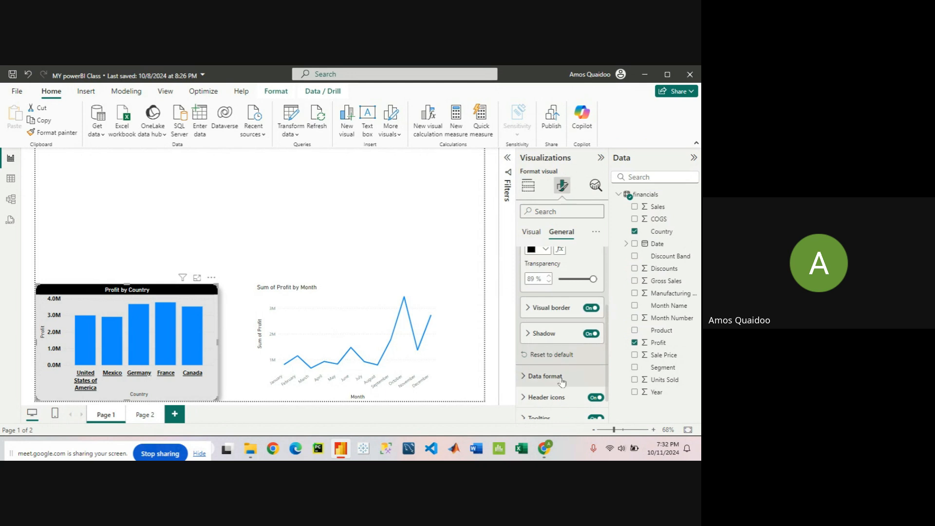
# Examine the size settings in the country chart's general properties, leaving them unedited, and deselect the chart
pyautogui.scroll(-1, 559, 387)
pyautogui.scroll(3, 563, 388)
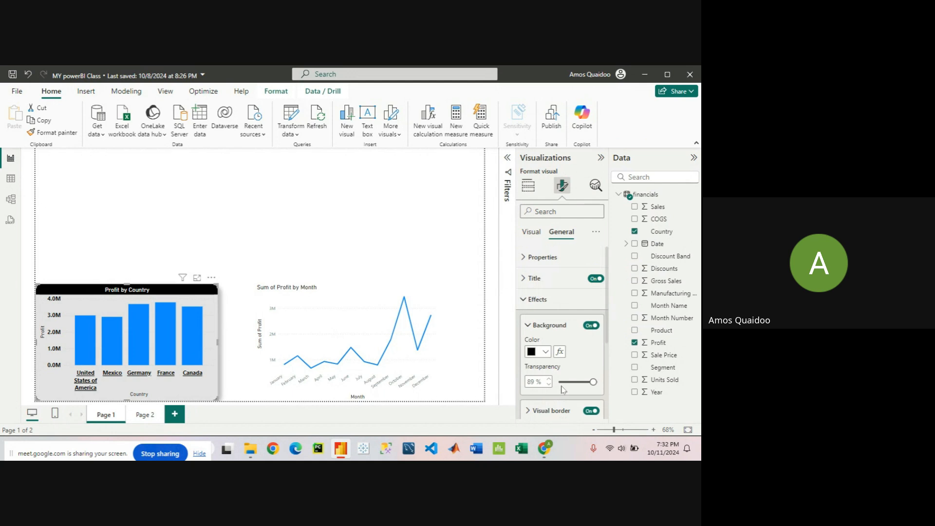
pyautogui.click(523, 257)
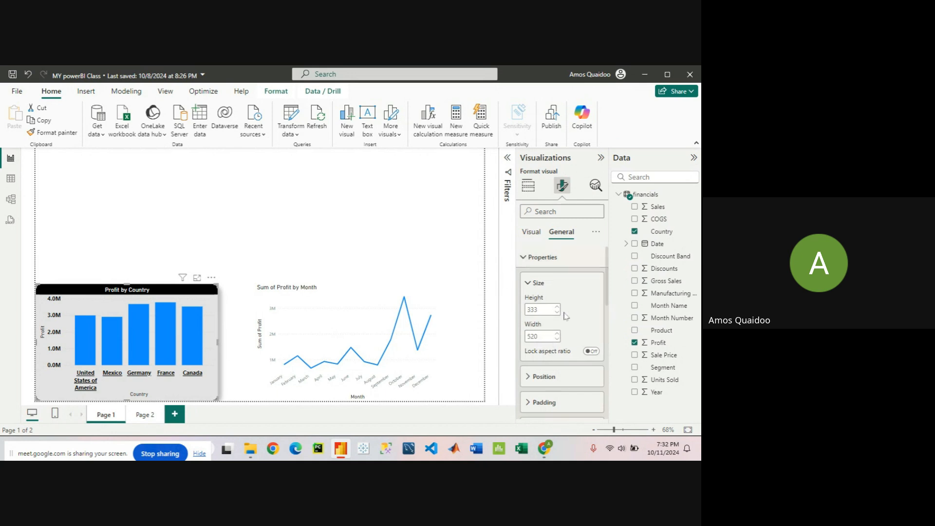
pyautogui.click(531, 257)
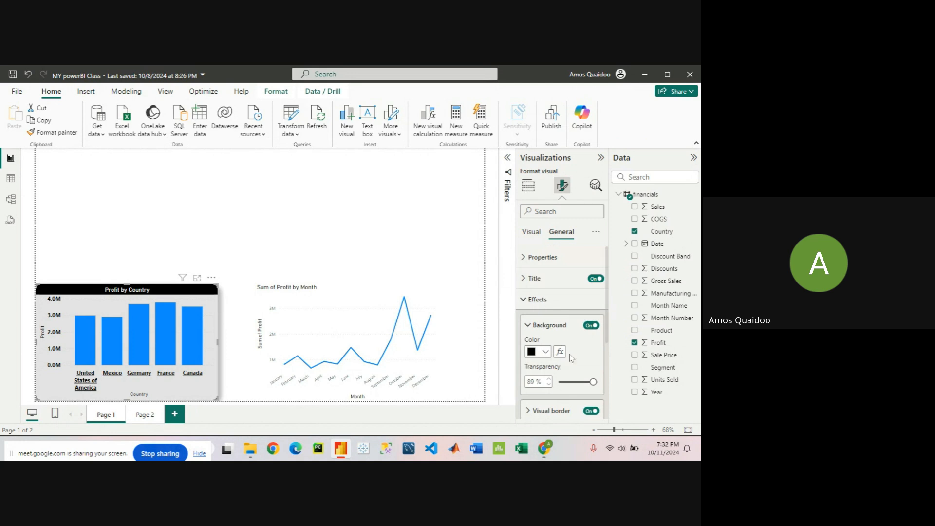
pyautogui.click(273, 220)
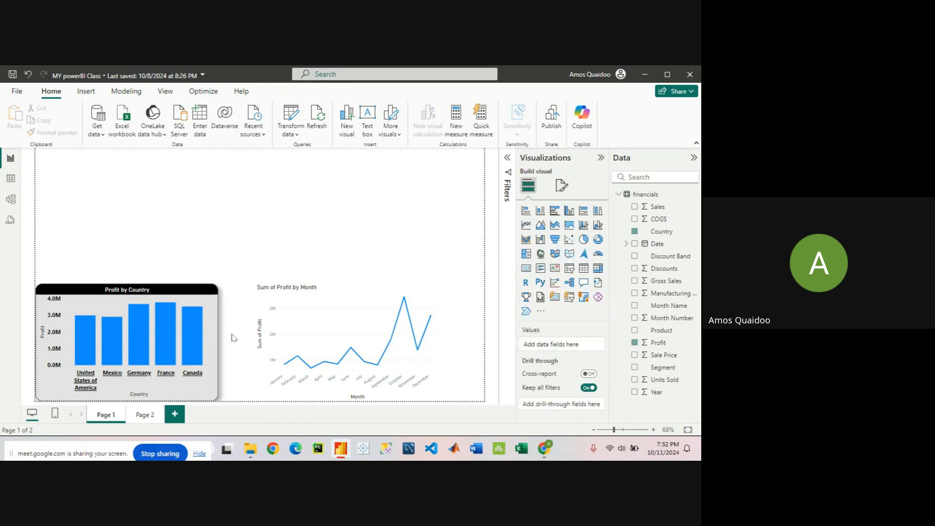
# Copy the country chart's formatting onto the profit by month line chart with Format painter and move the line chart closer to the country chart
pyautogui.click(198, 397)
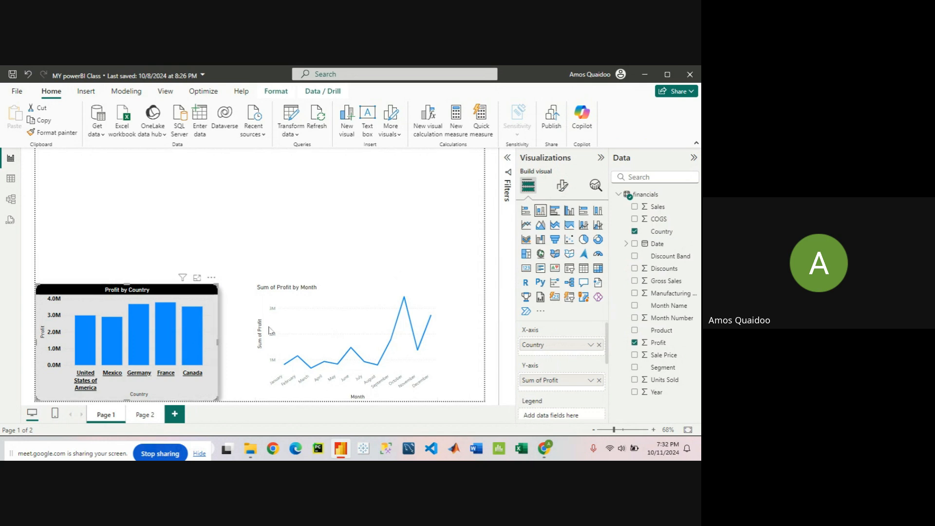
pyautogui.moveTo(352, 300)
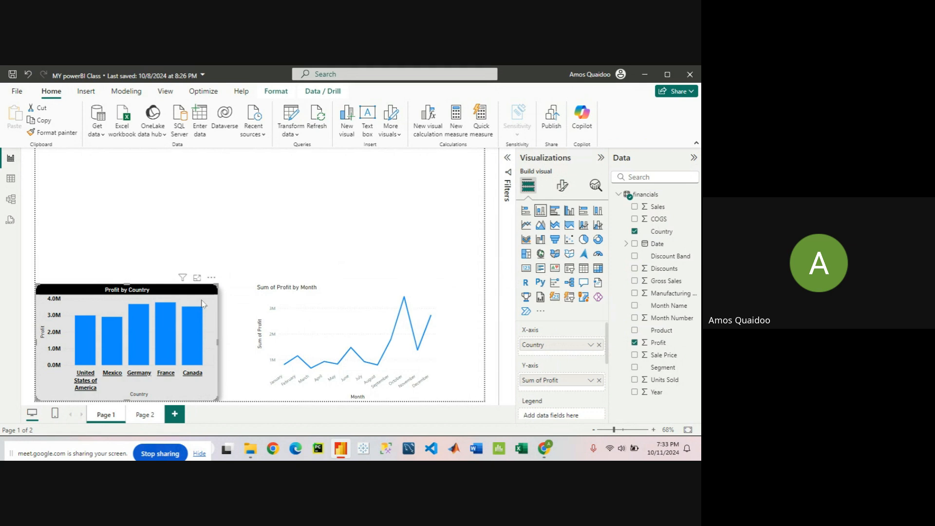
pyautogui.click(54, 133)
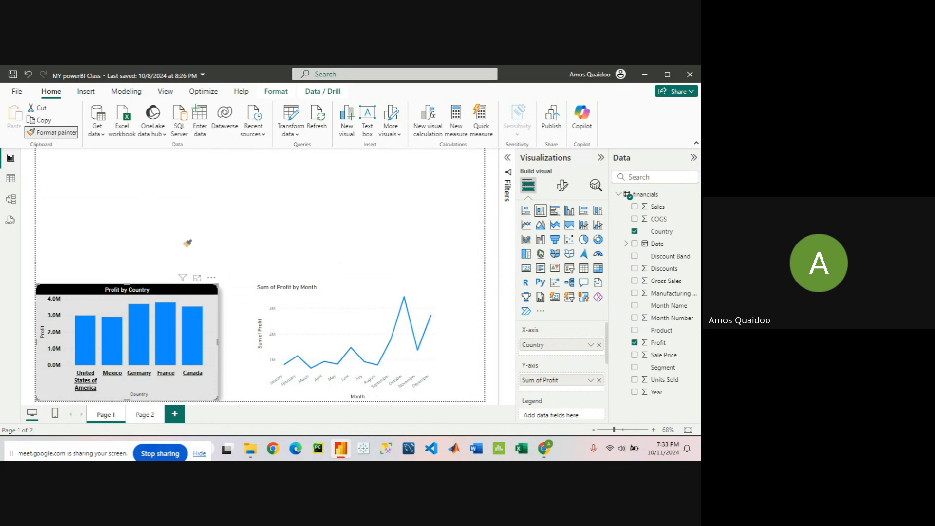
pyautogui.click(375, 314)
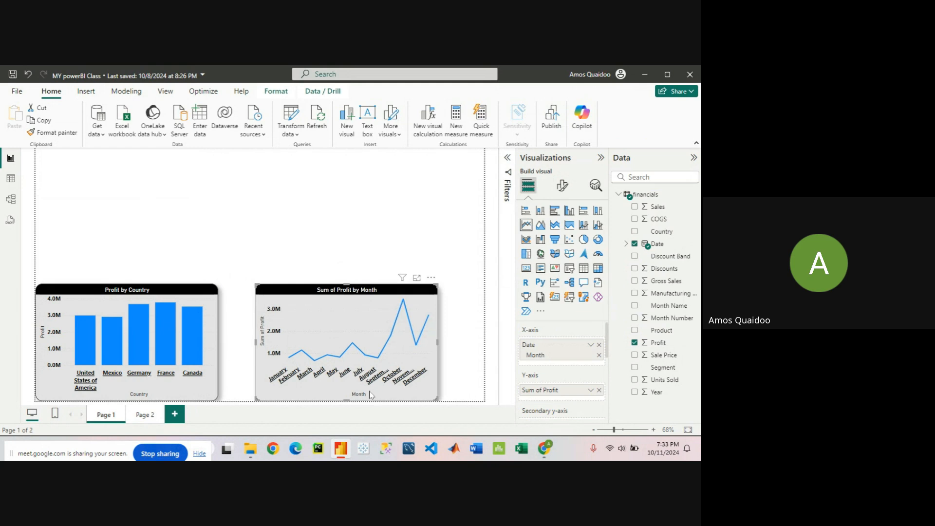
pyautogui.moveTo(433, 277)
pyautogui.mouseDown()
pyautogui.moveTo(406, 276)
pyautogui.moveTo(420, 278)
pyautogui.mouseUp()
pyautogui.moveTo(408, 310)
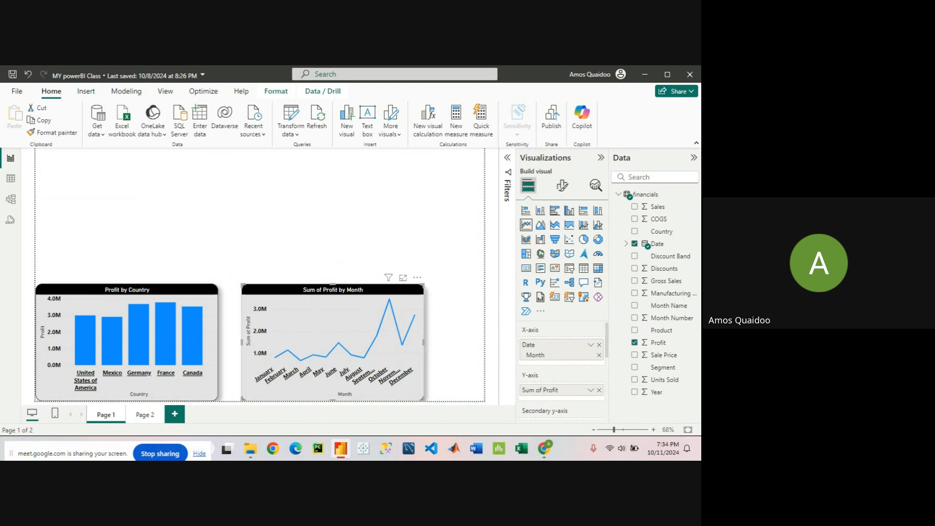
pyautogui.hotkey('alt', 'Tab')
pyautogui.moveTo(339, 312)
pyautogui.click(346, 243)
pyautogui.click(361, 249)
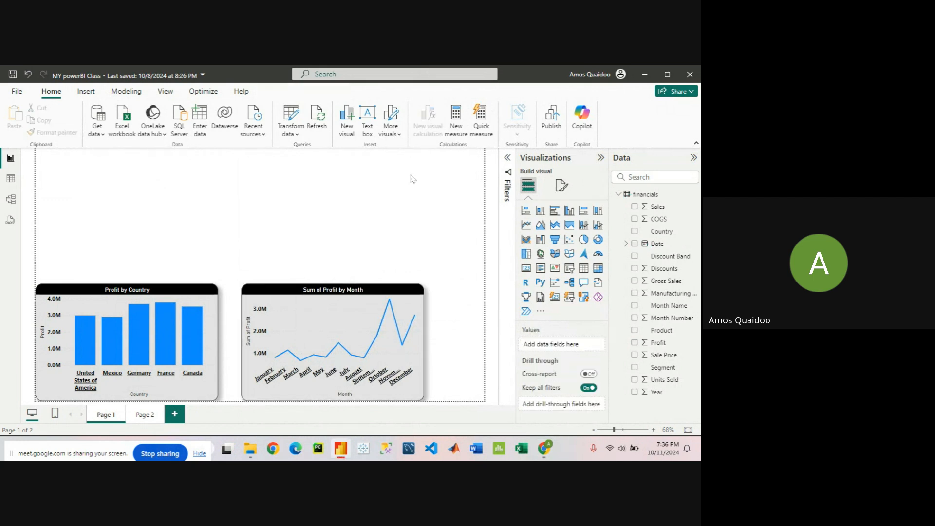
# Insert a text box on the report page and enter the heading "Financials DashBoard"
pyautogui.click(373, 117)
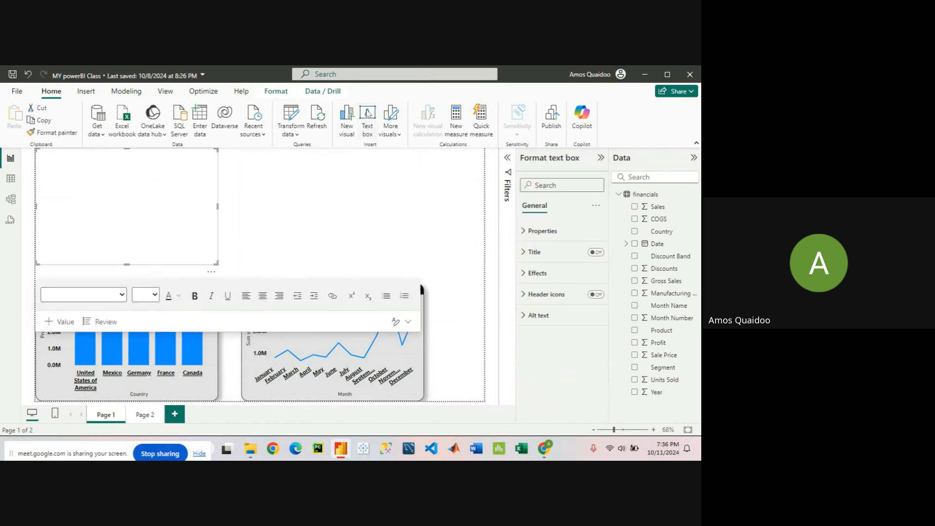
pyautogui.click(141, 189)
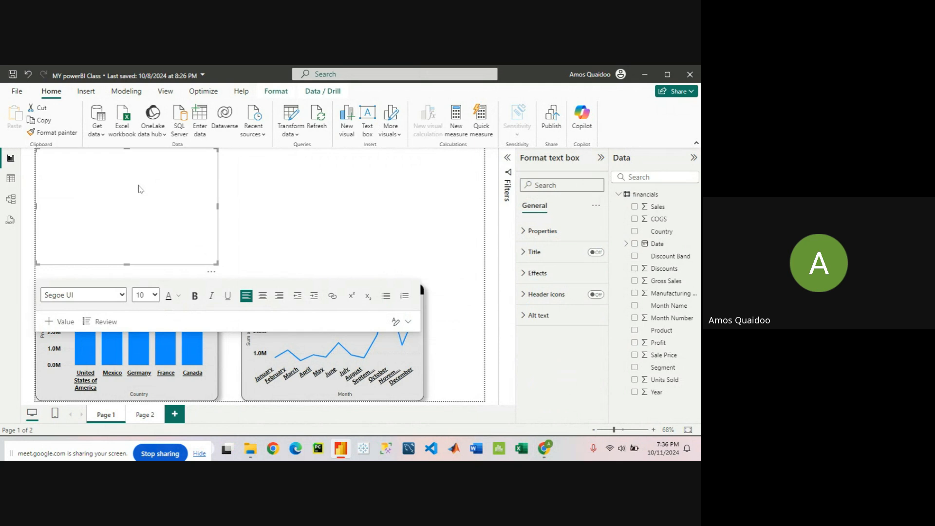
pyautogui.write('F')
pyautogui.press('BackSpace')
pyautogui.write('Financials DashBoard')
# Set the whole "Financials DashBoard" heading in the Georgia font, trying size 20 and settling on size 28
pyautogui.hotkey('ctrl', 'a')
pyautogui.click(155, 295)
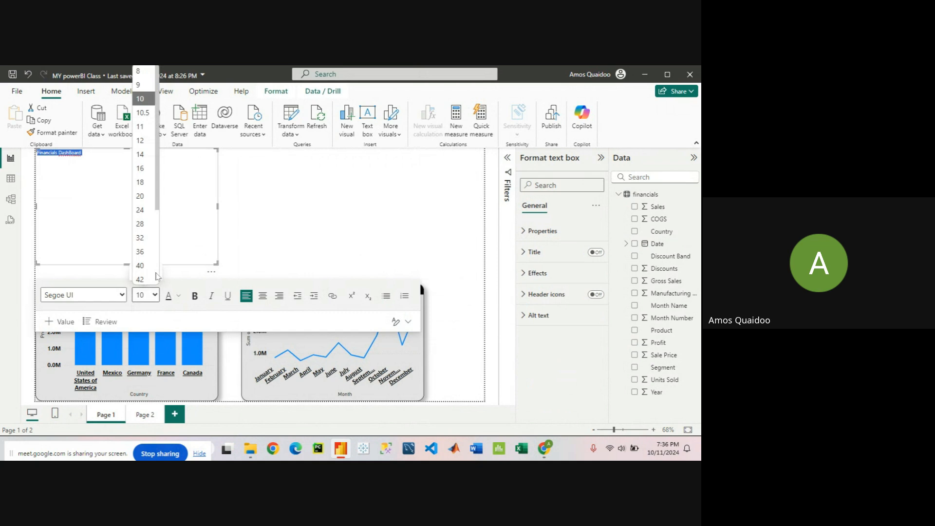
pyautogui.click(142, 196)
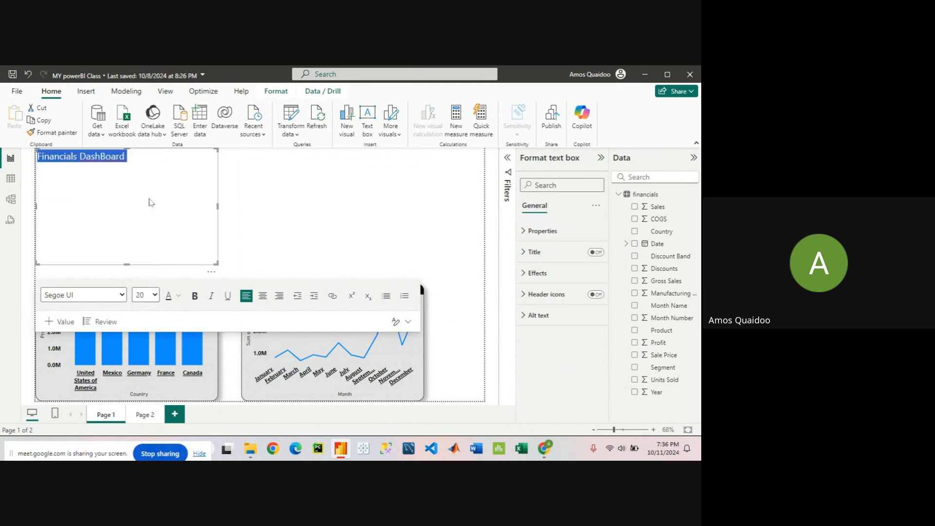
pyautogui.click(122, 295)
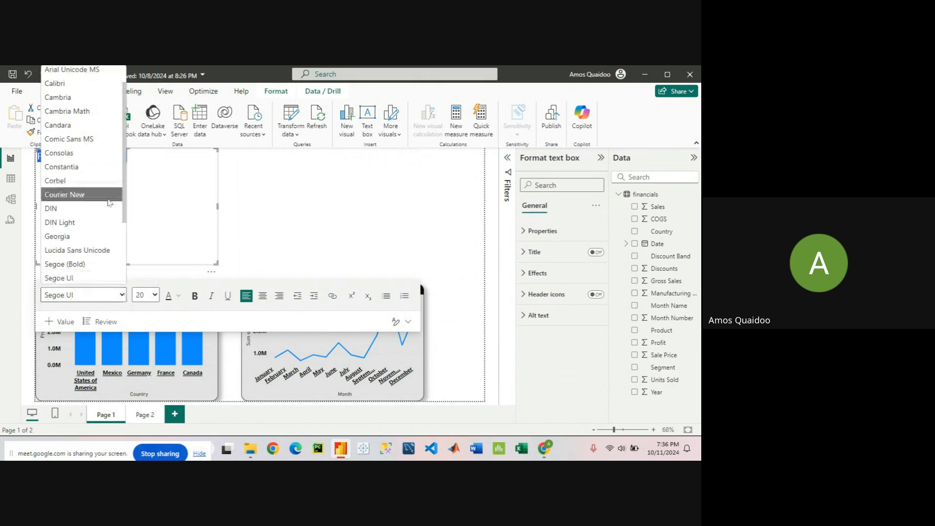
pyautogui.click(108, 236)
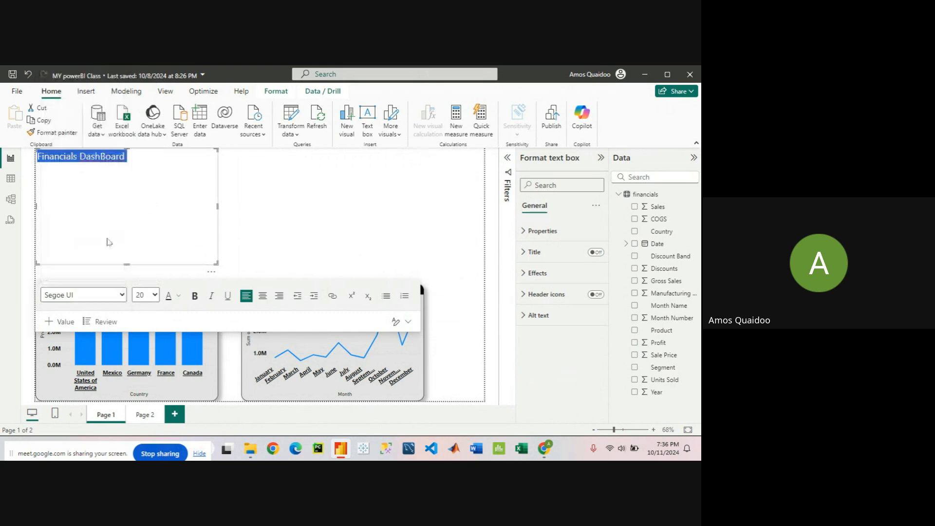
pyautogui.click(154, 295)
pyautogui.click(149, 228)
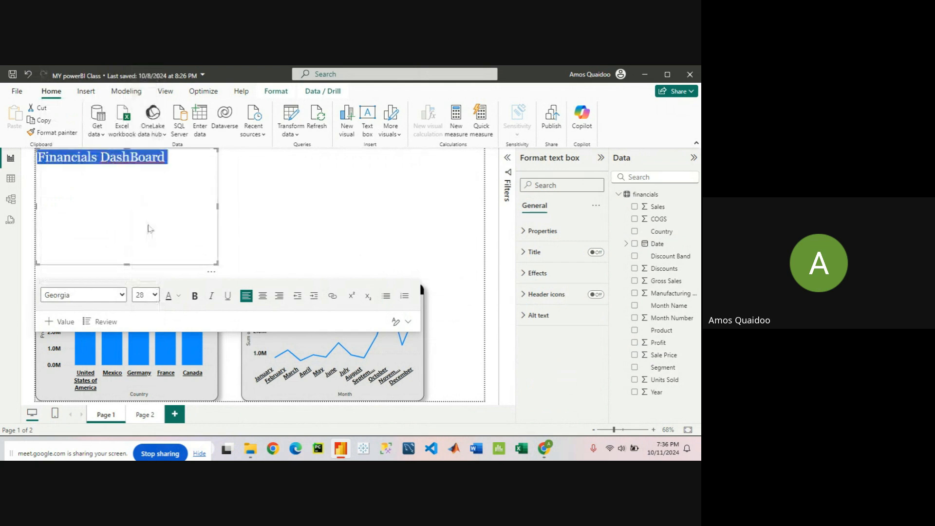
# Shrink the "Financials DashBoard" text box to fit its heading and place it at the page's upper-left corner
pyautogui.click(169, 226)
pyautogui.moveTo(218, 263); pyautogui.dragTo(203, 197)
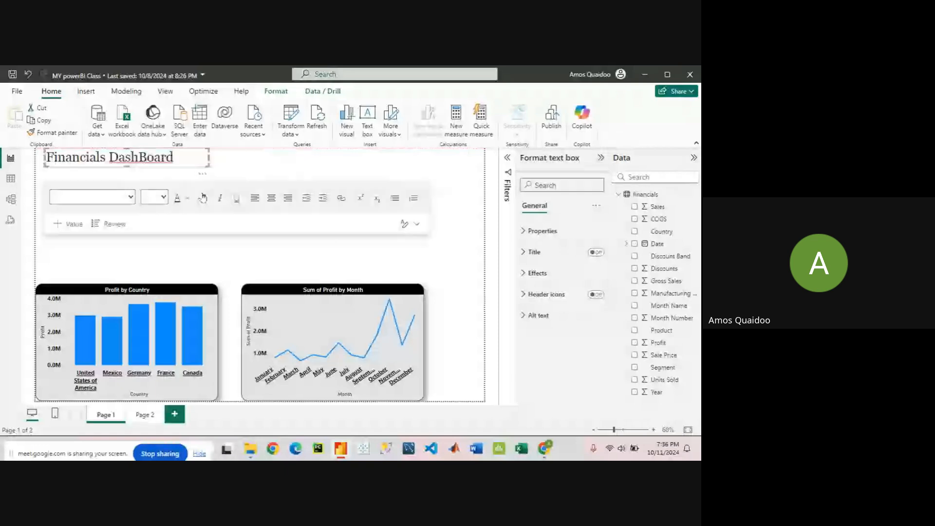
pyautogui.click(162, 220)
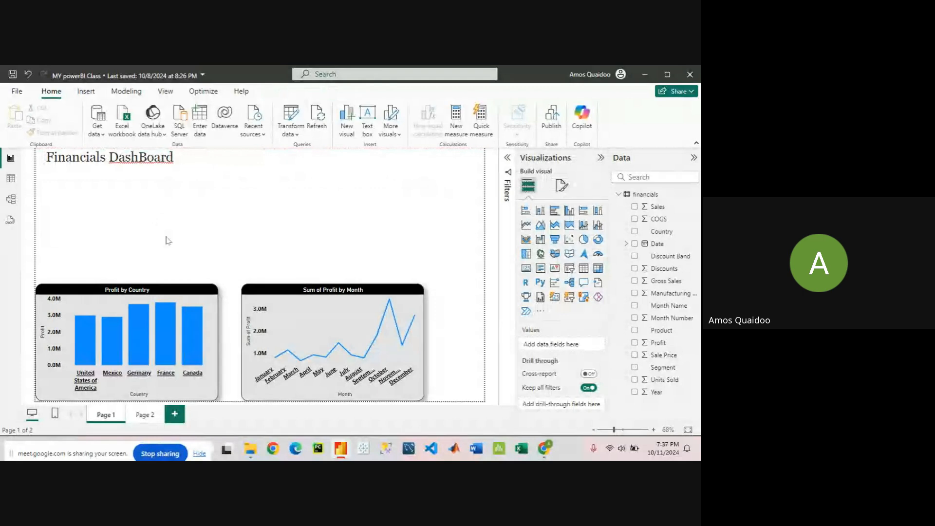
pyautogui.click(200, 175)
# Give the heading text box a black background with 65% transparency
pyautogui.click(193, 159)
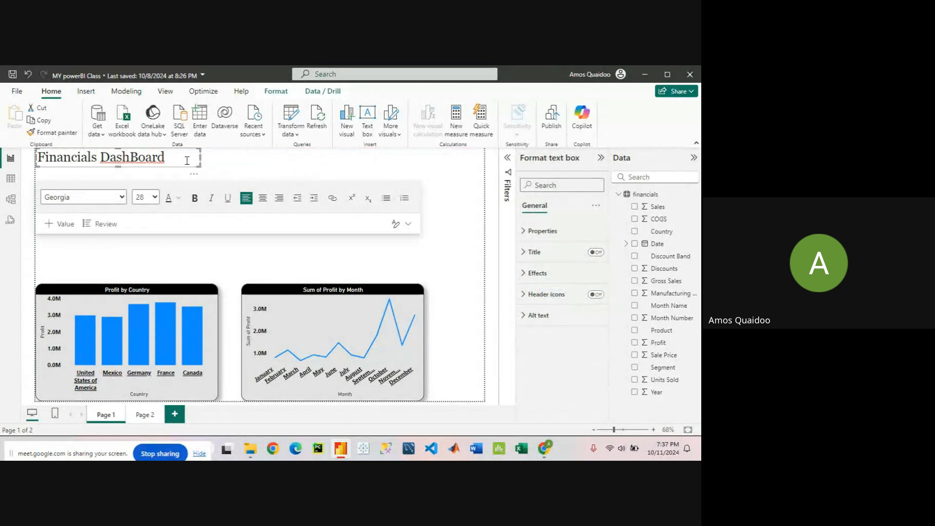
pyautogui.click(525, 274)
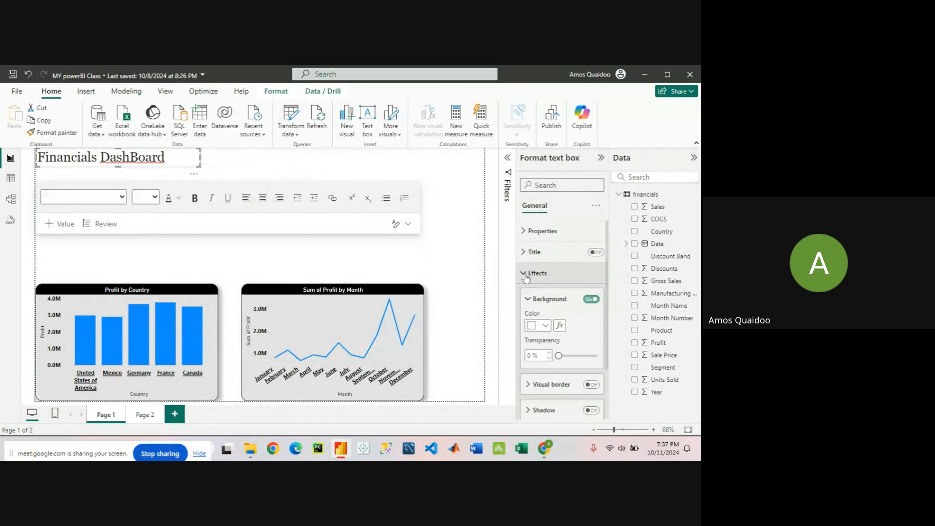
pyautogui.click(545, 325)
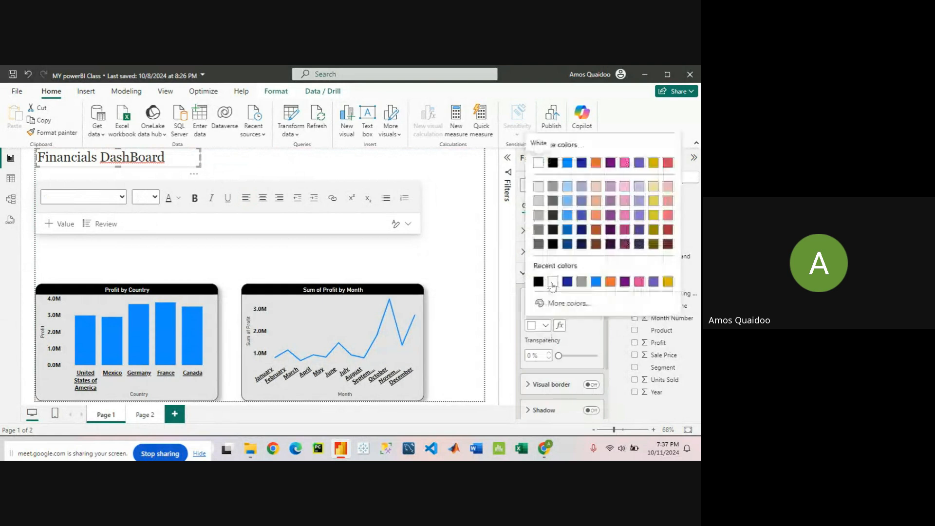
pyautogui.click(538, 287)
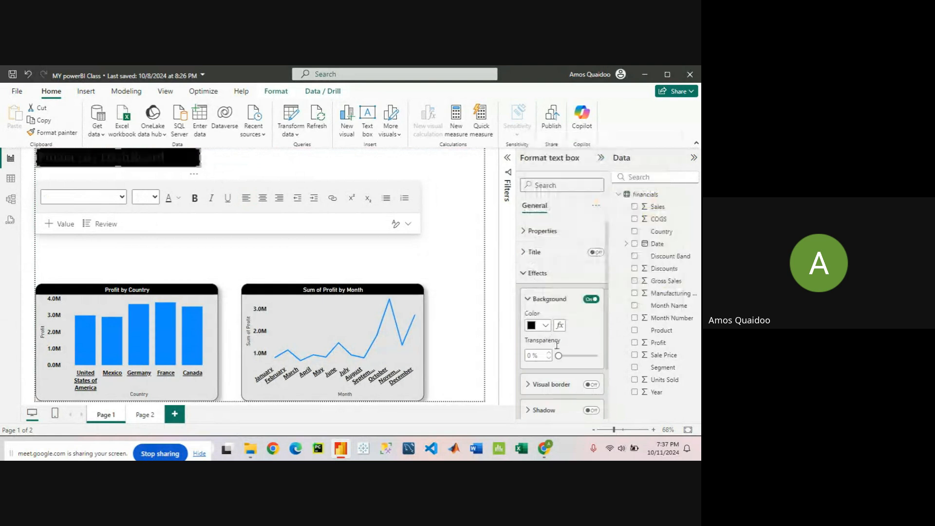
pyautogui.moveTo(558, 354); pyautogui.dragTo(584, 354)
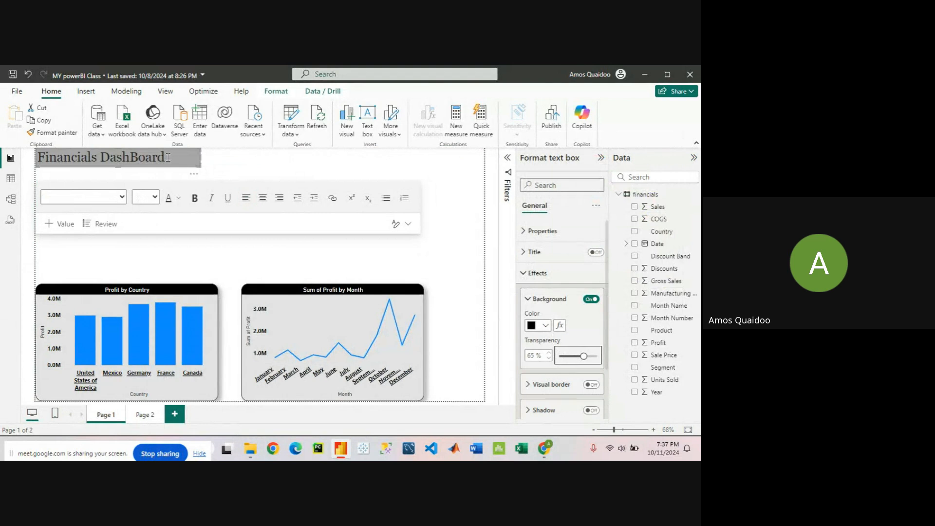
# Recolor the whole "Financials DashBoard" heading text white and deselect the text box
pyautogui.moveTo(166, 157); pyautogui.dragTo(25, 164)
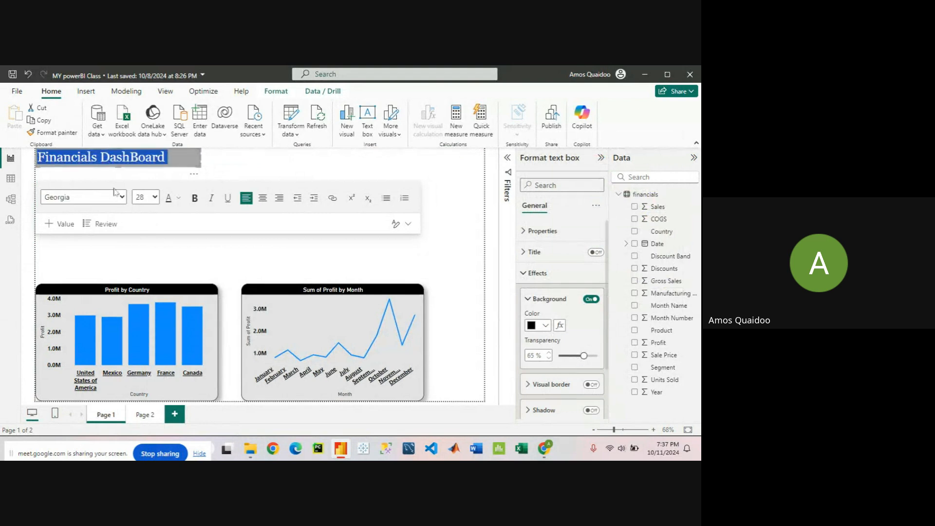
pyautogui.click(178, 198)
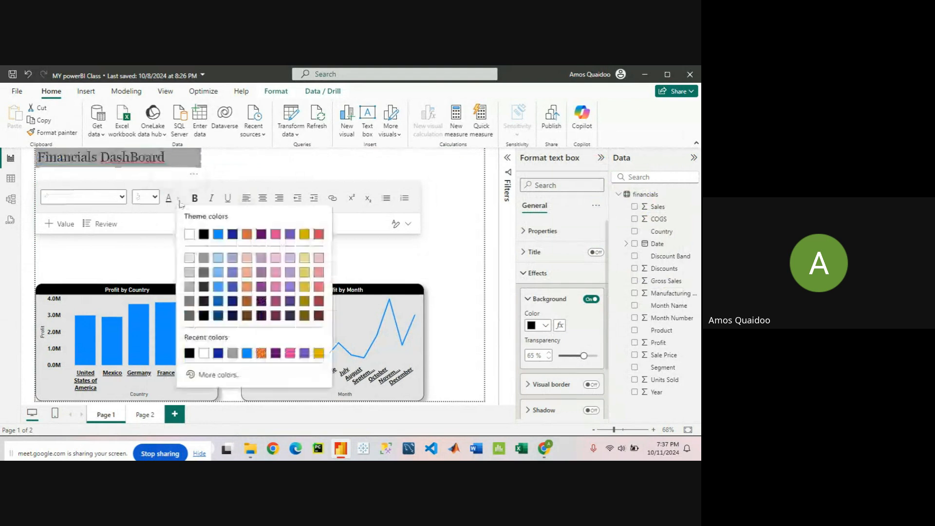
pyautogui.click(189, 236)
pyautogui.click(235, 173)
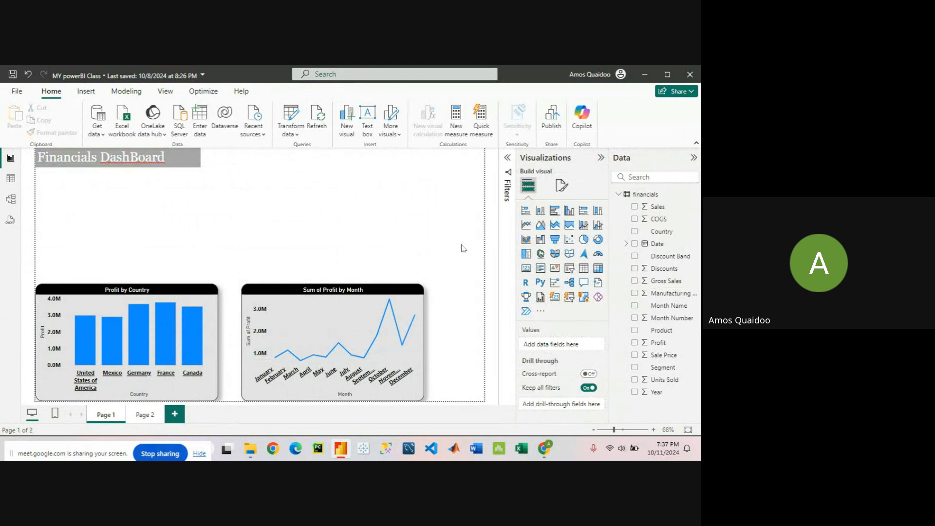
# Add a donut chart to the page and stretch it to fill the space between the heading and the country chart
pyautogui.click(598, 242)
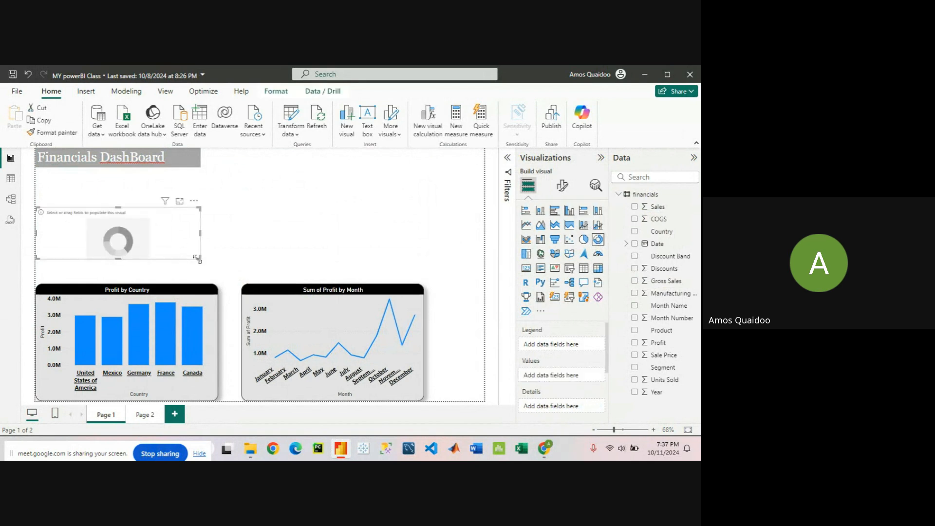
pyautogui.moveTo(197, 259); pyautogui.dragTo(198, 278)
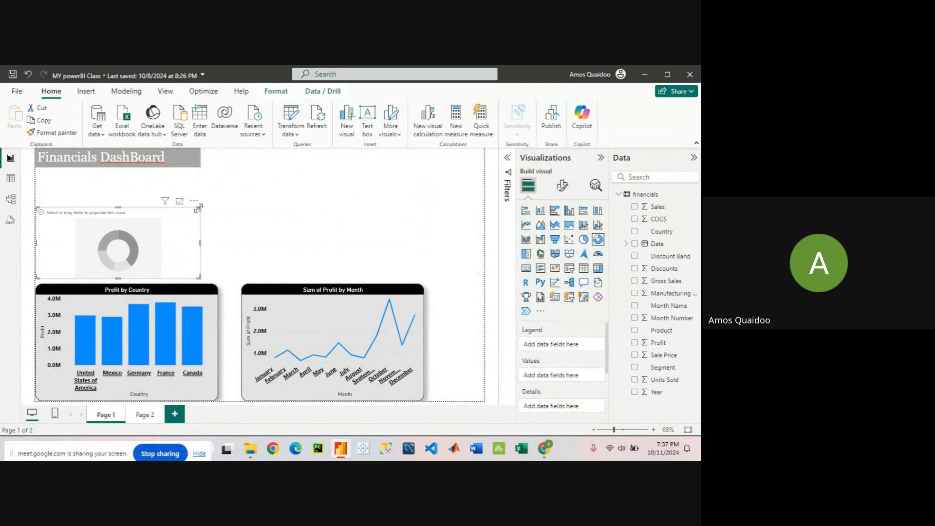
pyautogui.moveTo(199, 209); pyautogui.dragTo(200, 184)
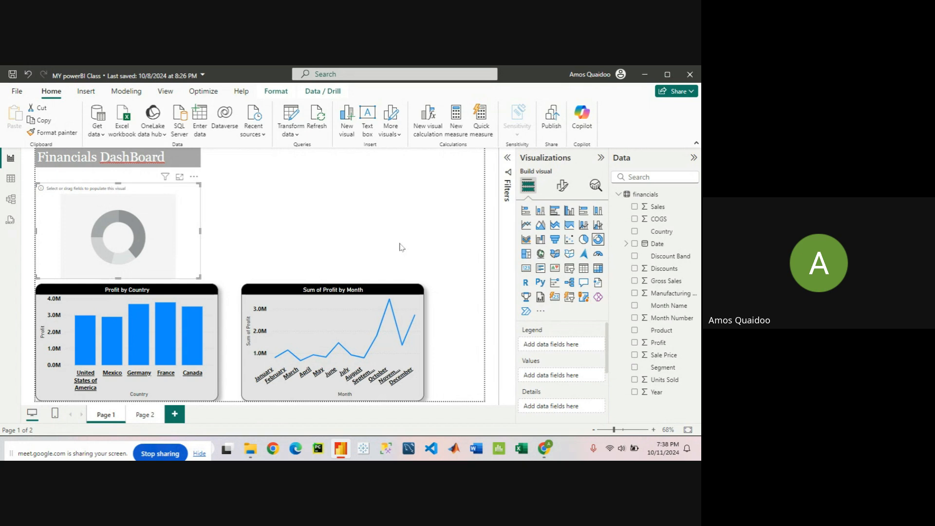
# Examine the financials table and the distinct values of its Segment column, and return to the report page
pyautogui.click(10, 179)
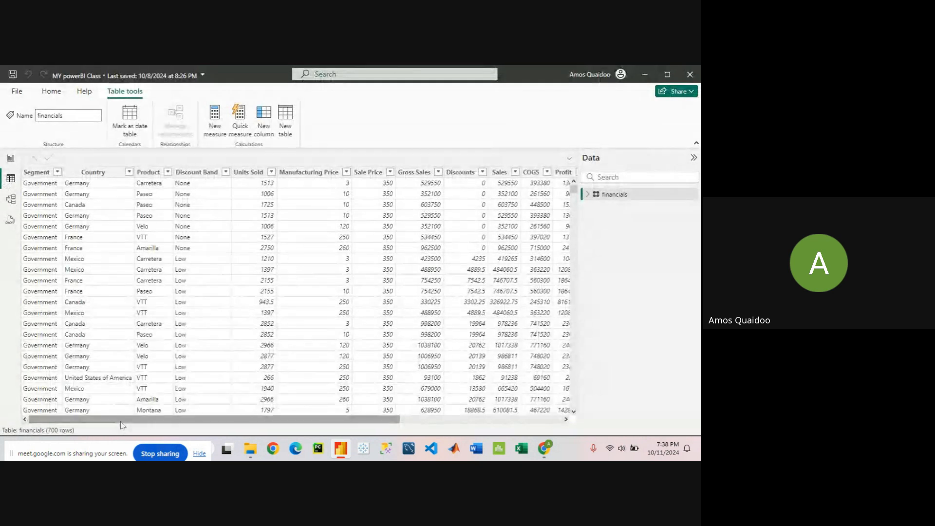
pyautogui.moveTo(122, 423); pyautogui.dragTo(89, 400)
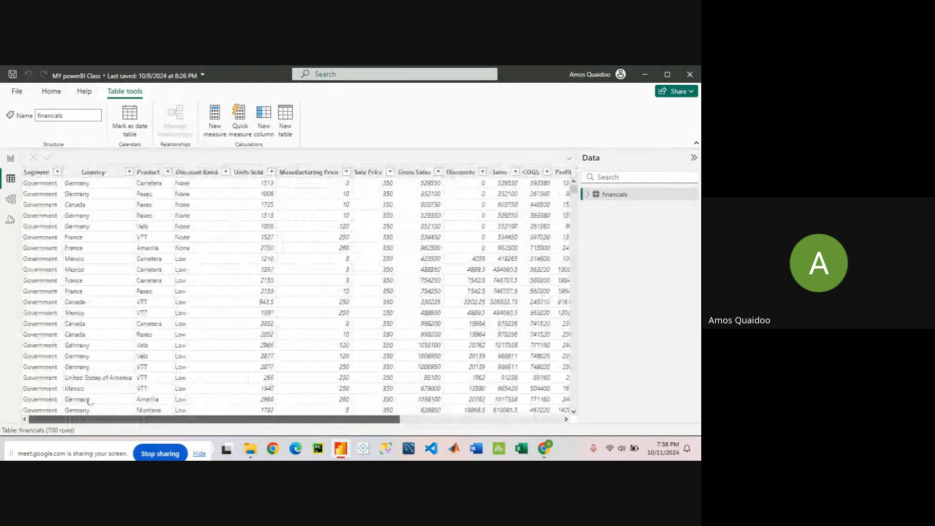
pyautogui.click(8, 159)
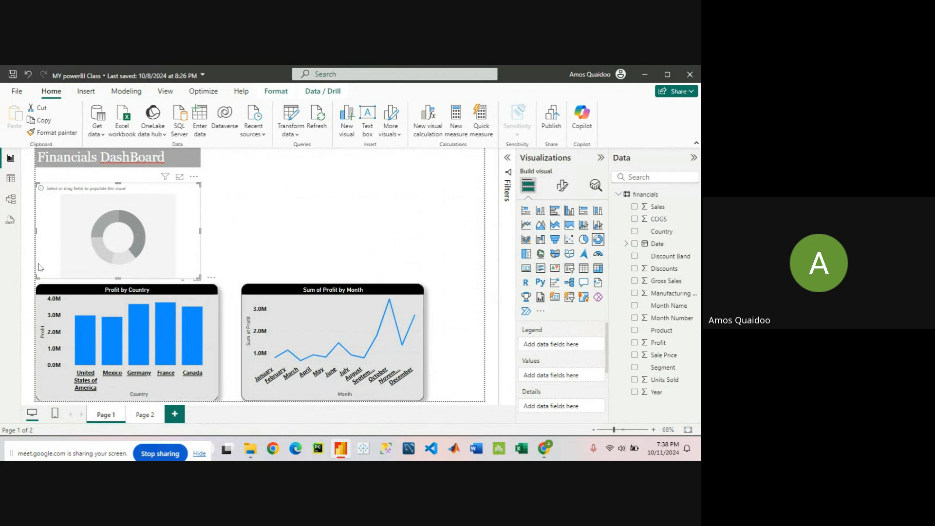
pyautogui.click(10, 181)
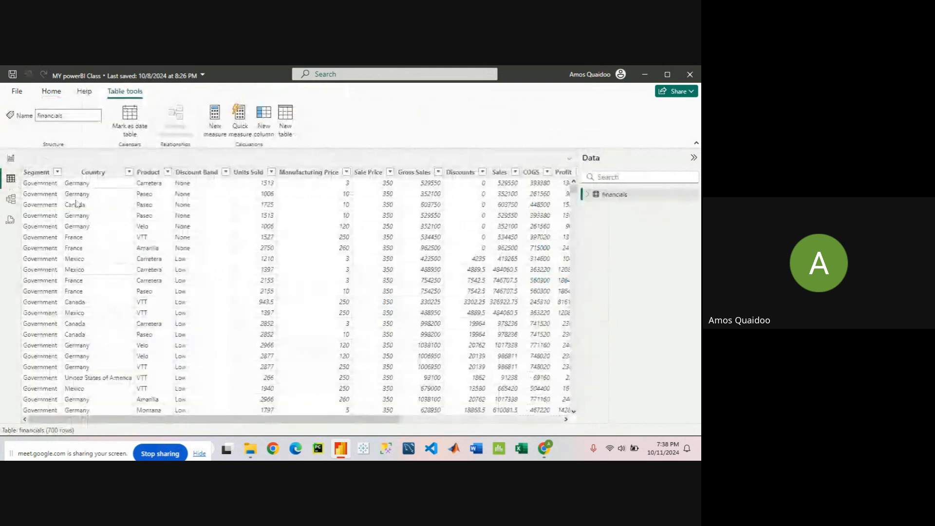
pyautogui.click(44, 173)
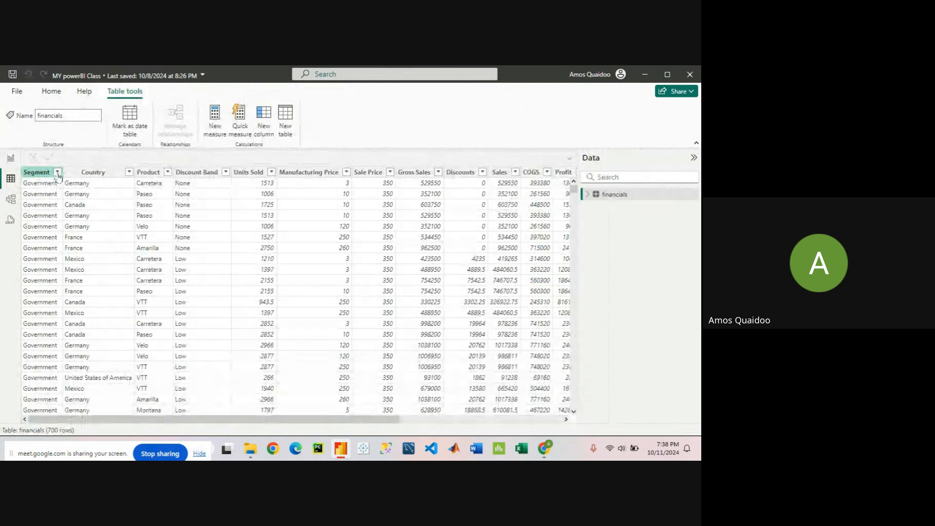
pyautogui.click(58, 173)
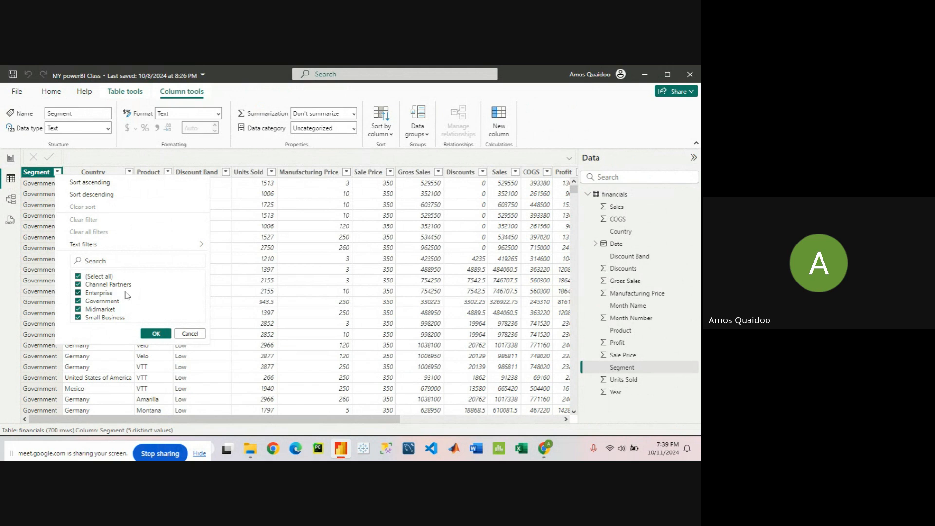
pyautogui.click(11, 159)
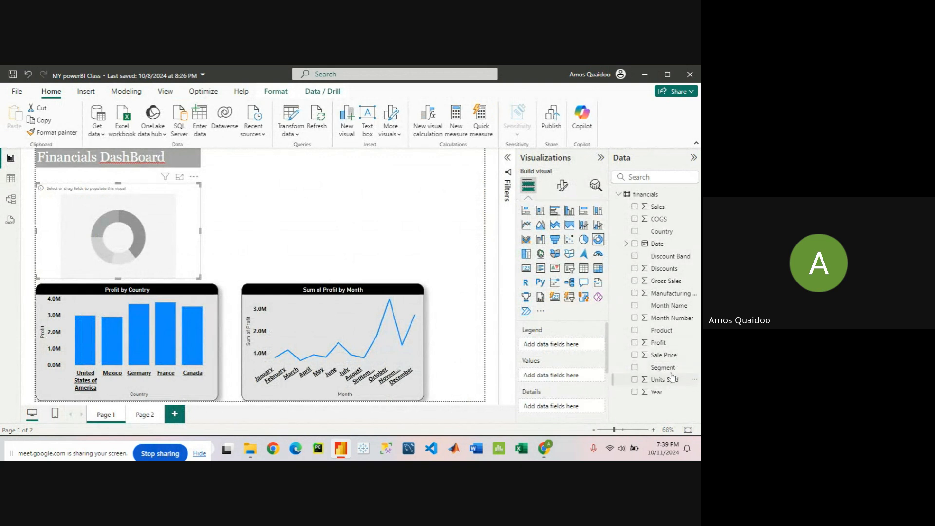
# Set Segment as the empty donut chart's legend and Profit as its values, and widen it to match the country chart
pyautogui.moveTo(672, 371); pyautogui.dragTo(565, 345)
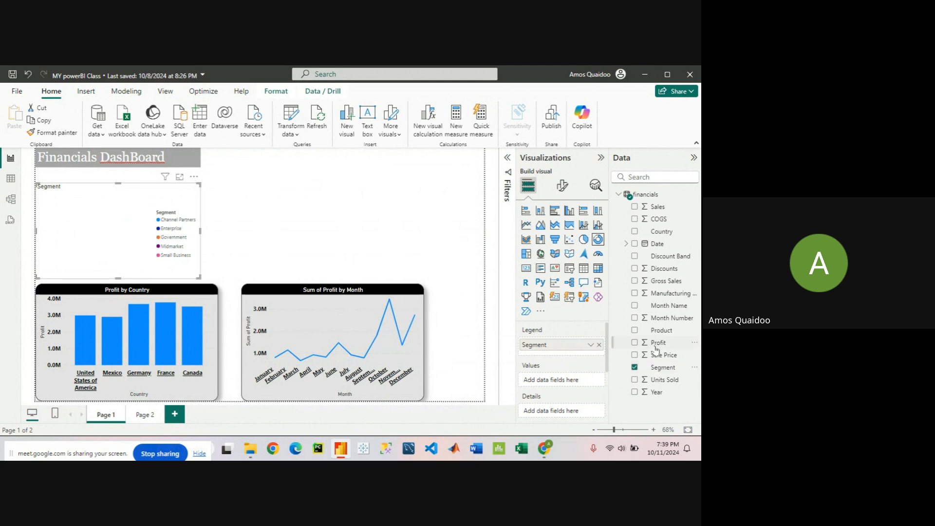
pyautogui.moveTo(657, 347); pyautogui.dragTo(567, 383)
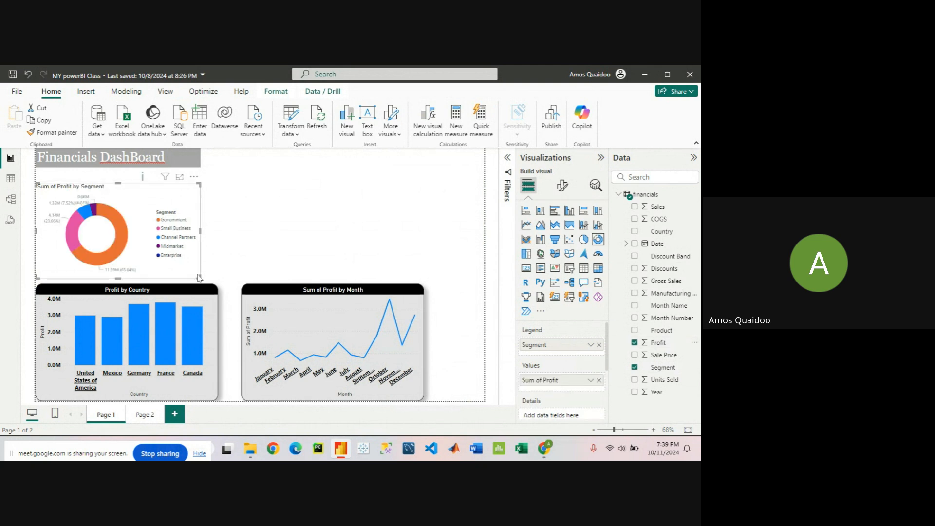
pyautogui.moveTo(198, 276); pyautogui.dragTo(215, 278)
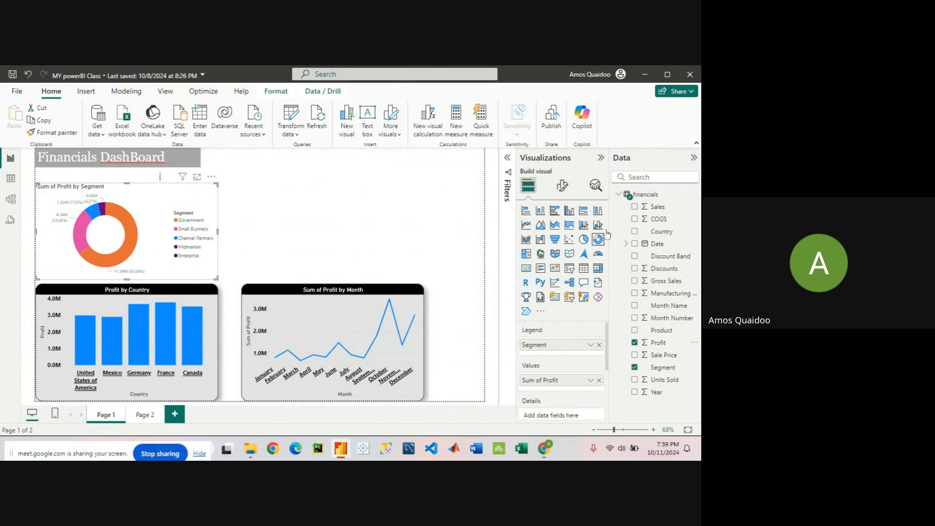
# Convert the profit by segment donut chart to a pie chart, and remove that visual from the page
pyautogui.click(584, 241)
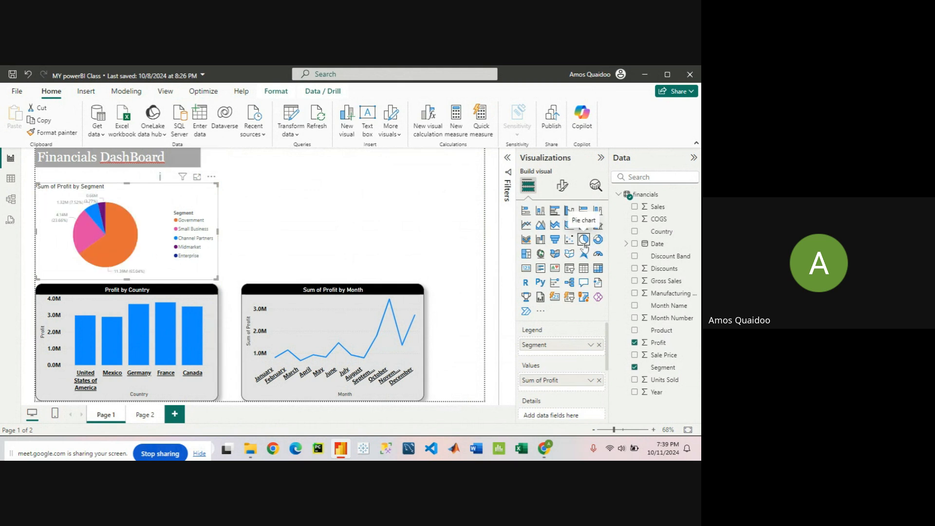
pyautogui.click(211, 177)
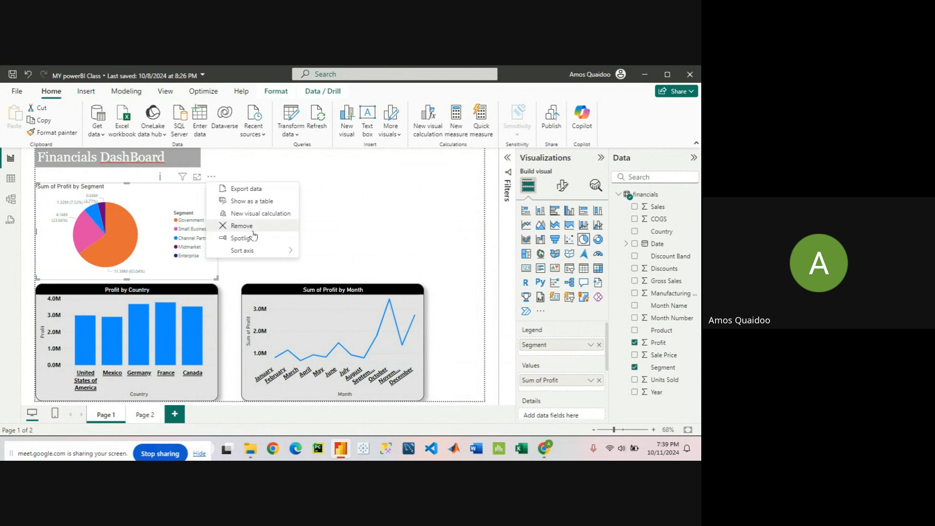
pyautogui.click(249, 229)
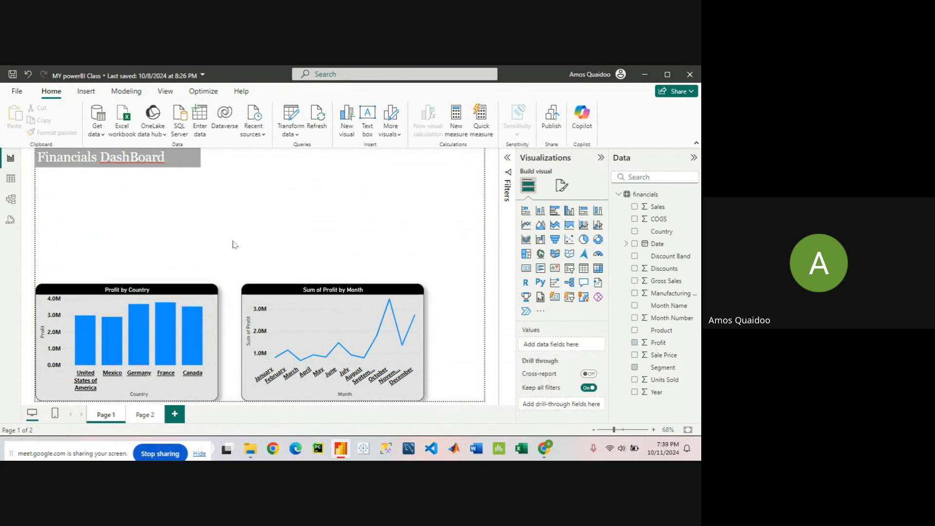
# Insert a donut chart with Segment as legend and Profit as values, enlarged to the country chart's width below the heading
pyautogui.click(598, 240)
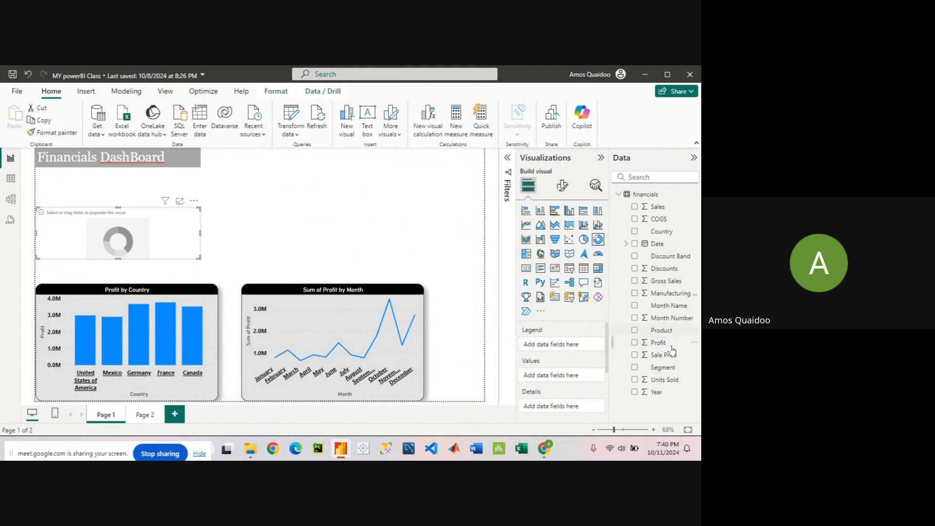
pyautogui.moveTo(664, 369); pyautogui.dragTo(574, 346)
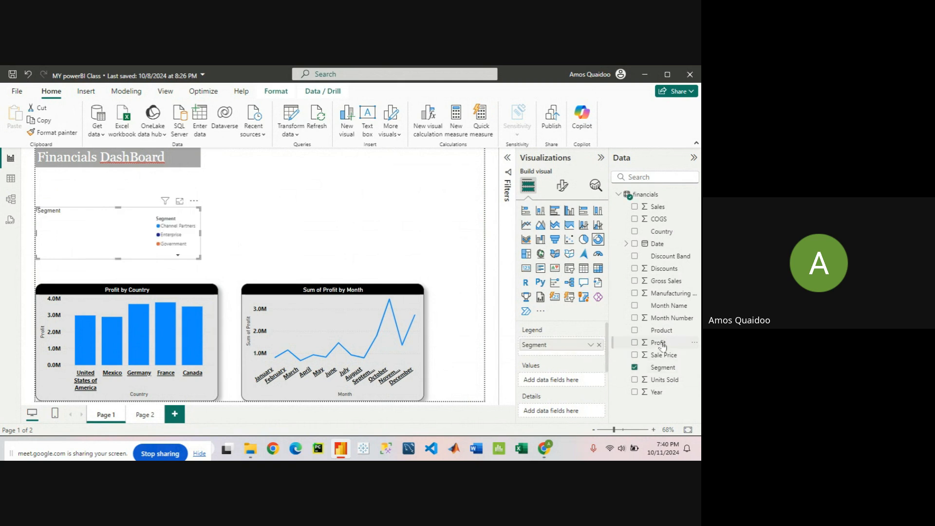
pyautogui.moveTo(662, 346); pyautogui.dragTo(587, 388)
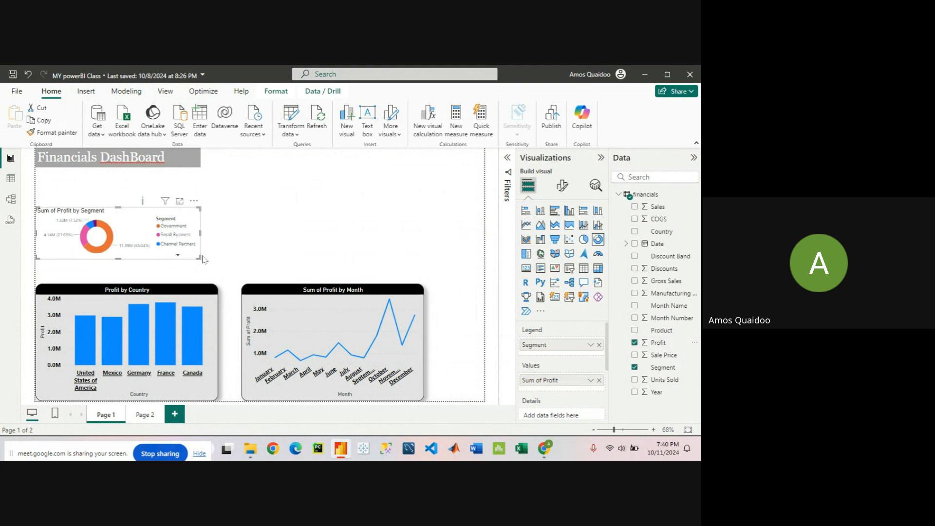
pyautogui.moveTo(201, 261); pyautogui.dragTo(200, 275)
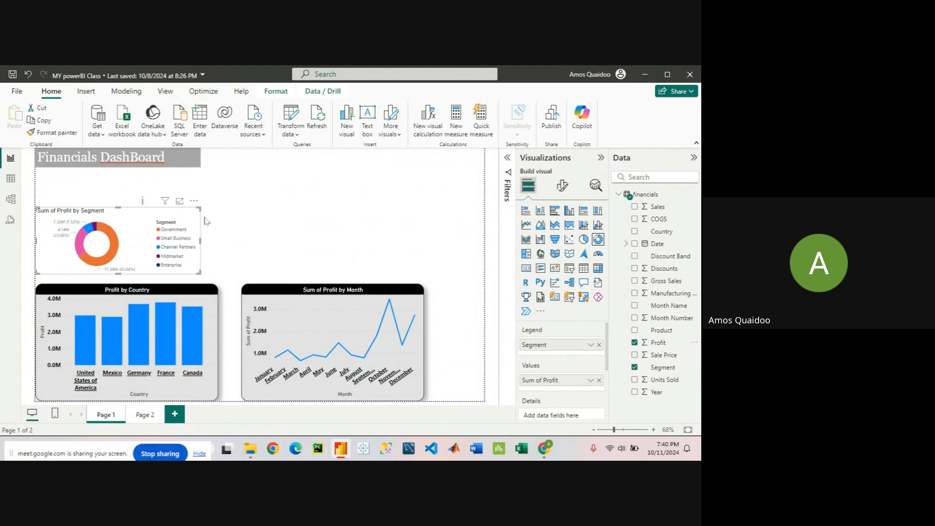
pyautogui.moveTo(199, 207); pyautogui.dragTo(218, 178)
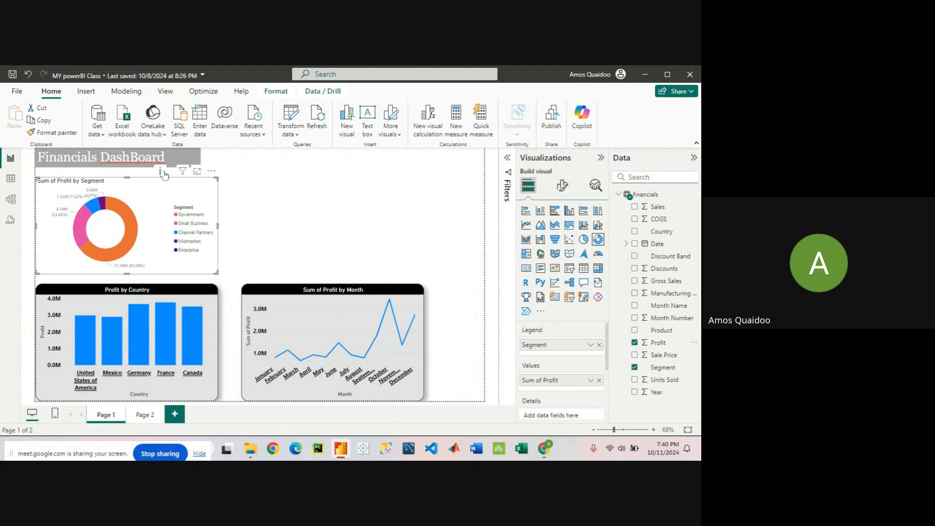
# Inspect the Government slice's details and the donut chart's data labels in focus mode, and return to the report
pyautogui.moveTo(161, 173)
pyautogui.moveTo(130, 223)
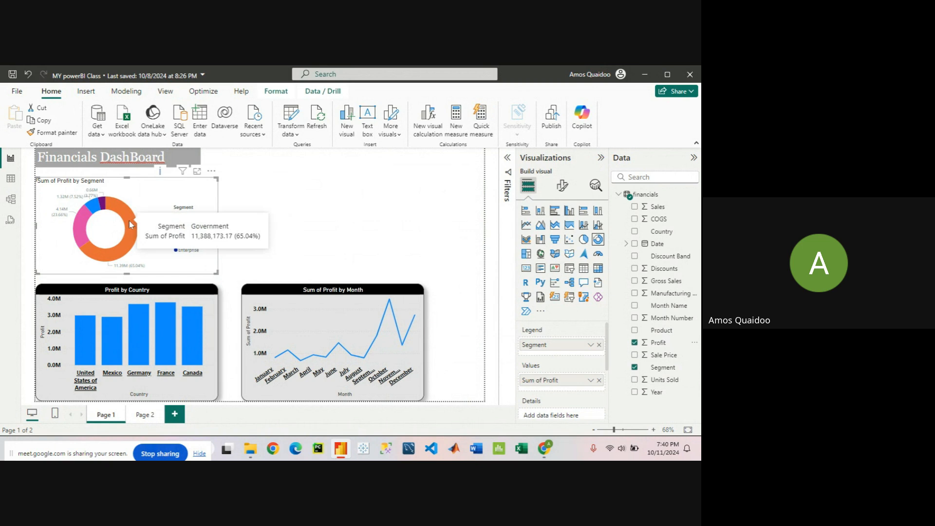
pyautogui.click(197, 172)
pyautogui.moveTo(273, 256)
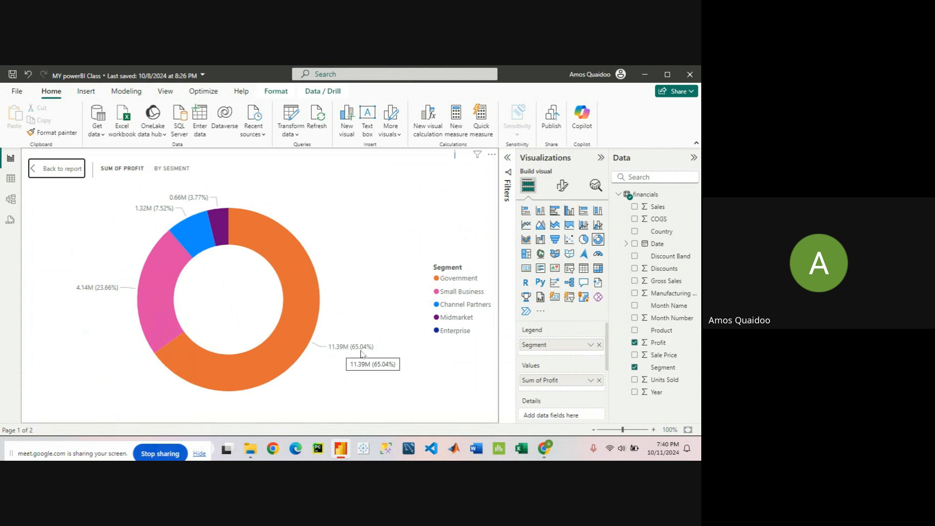
pyautogui.click(68, 168)
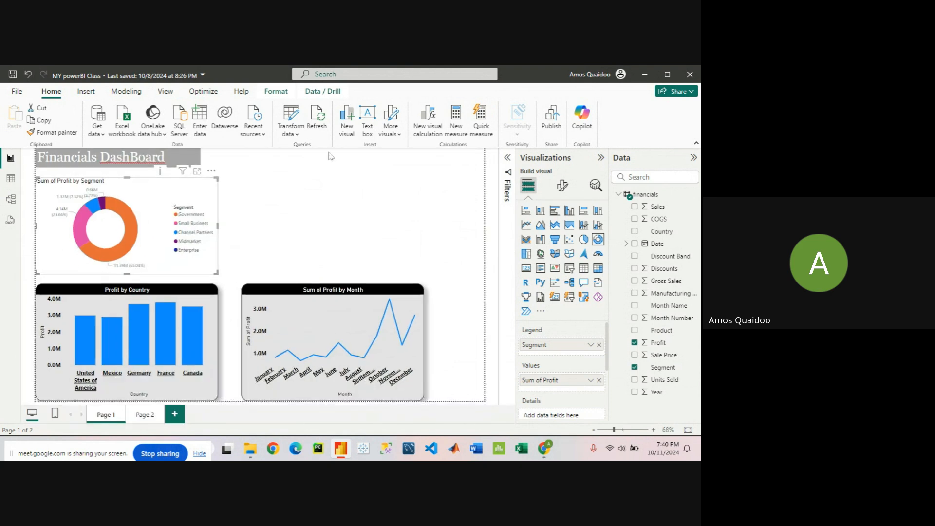
# Set the profit by segment donut chart's detail labels to show only the percent of total
pyautogui.click(562, 188)
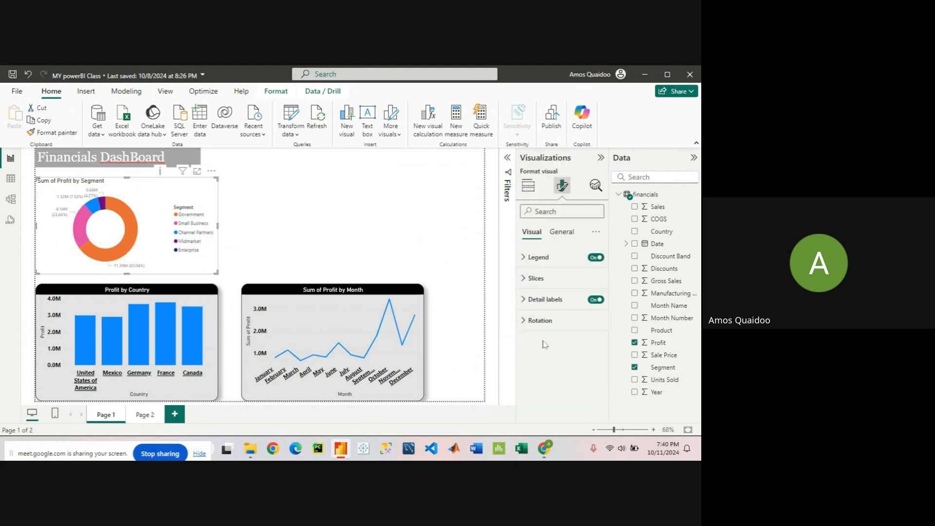
pyautogui.click(524, 303)
pyautogui.scroll(-1, 579, 343)
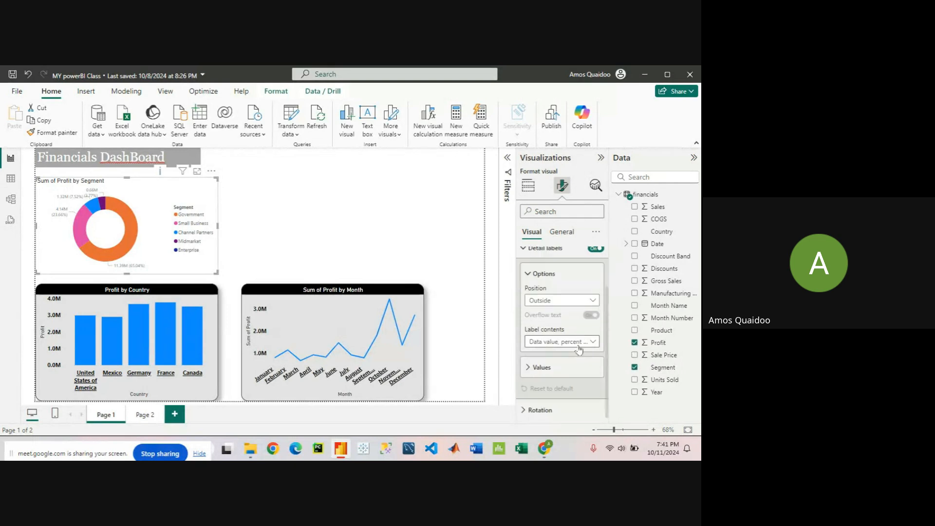
pyautogui.click(592, 342)
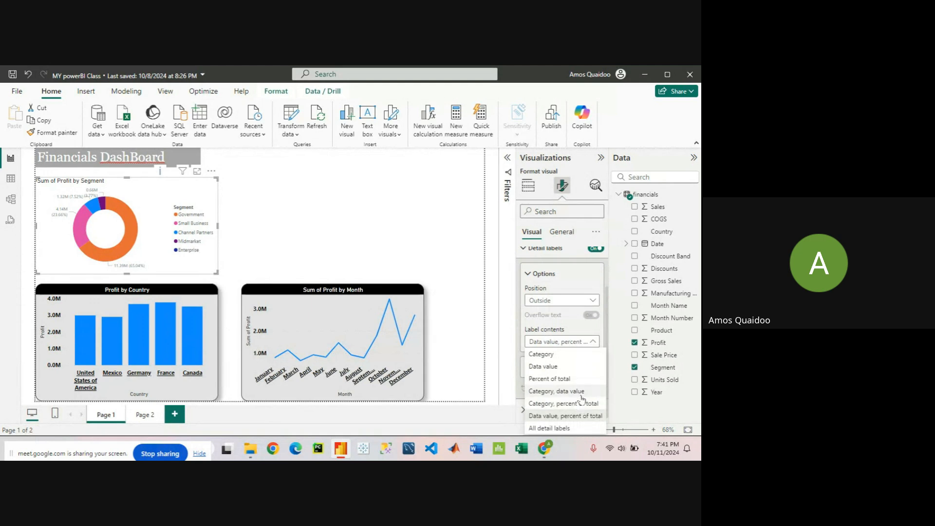
pyautogui.click(579, 379)
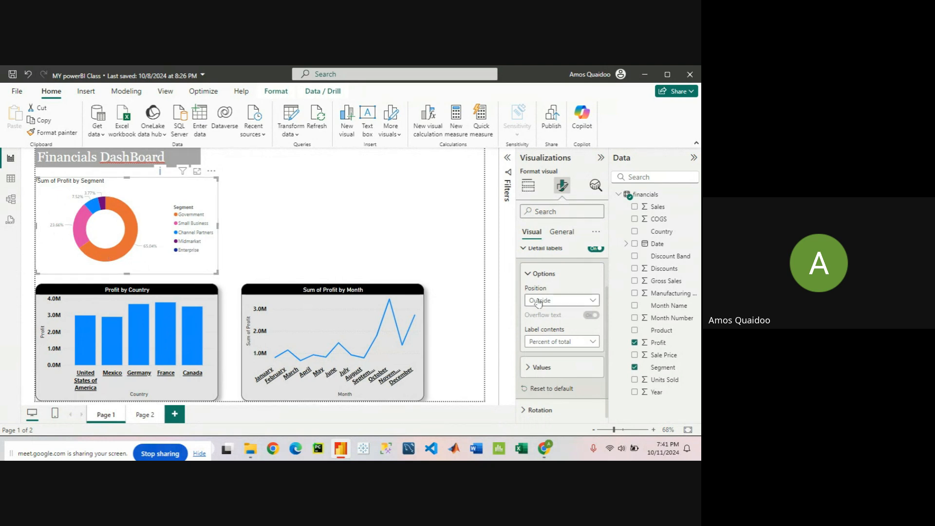
pyautogui.click(521, 249)
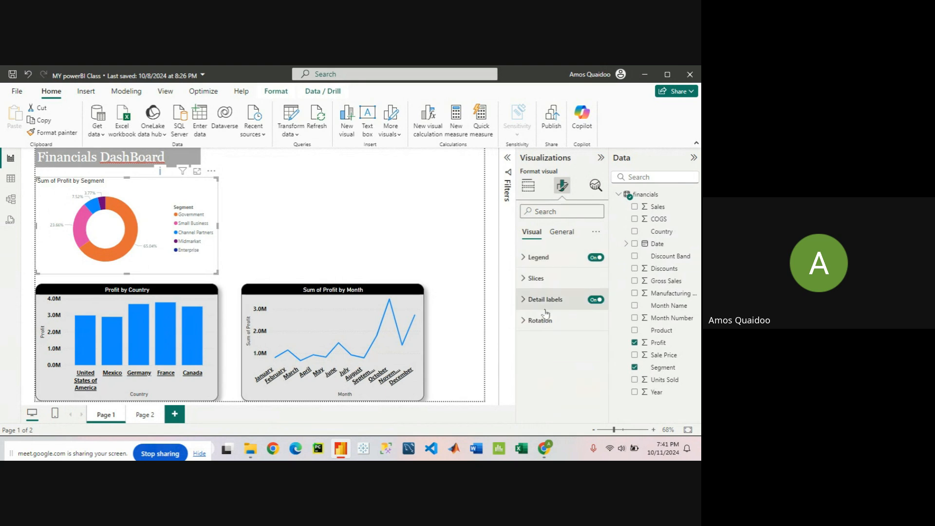
# Toggle the donut chart's legend, ending with it turned off
pyautogui.click(595, 257)
pyautogui.click(595, 257)
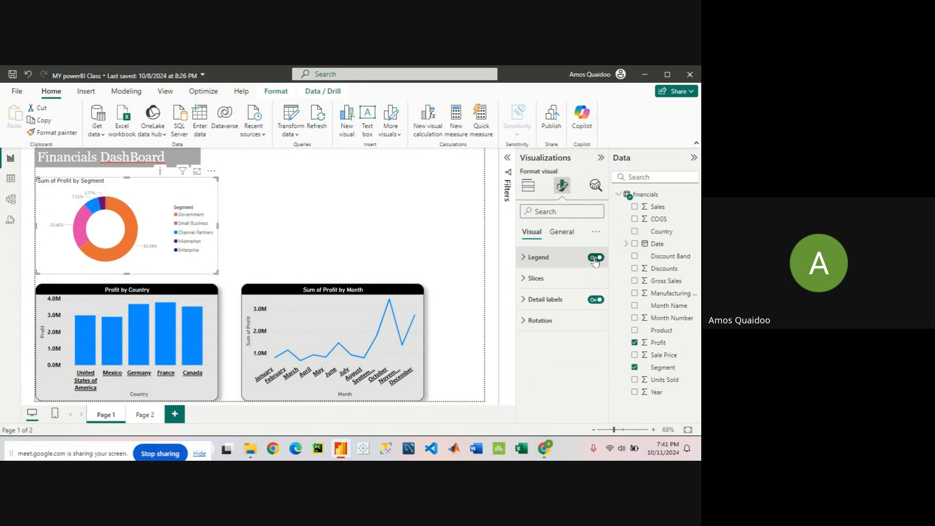
pyautogui.click(595, 258)
pyautogui.click(595, 258)
pyautogui.click(595, 258)
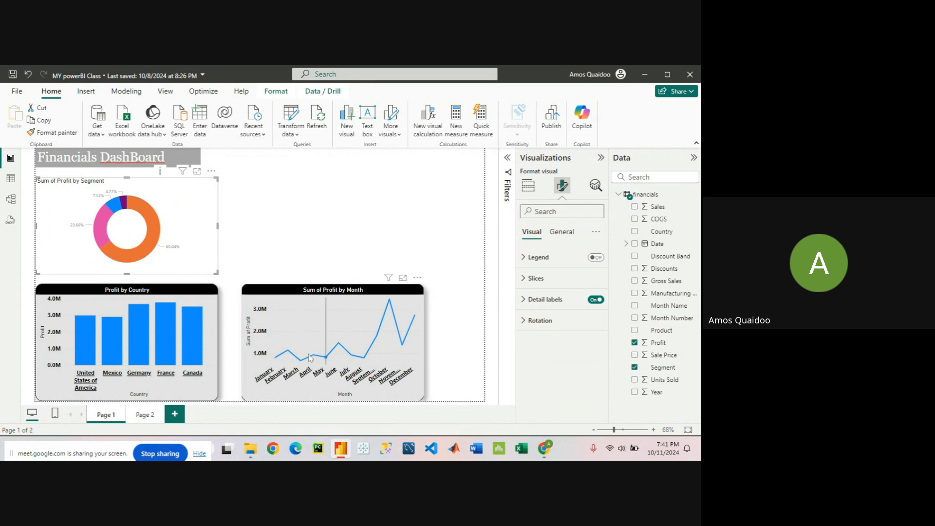
# Copy the Profit by Country chart's formatting onto the segment donut chart and turn off the donut's legend
pyautogui.click(208, 306)
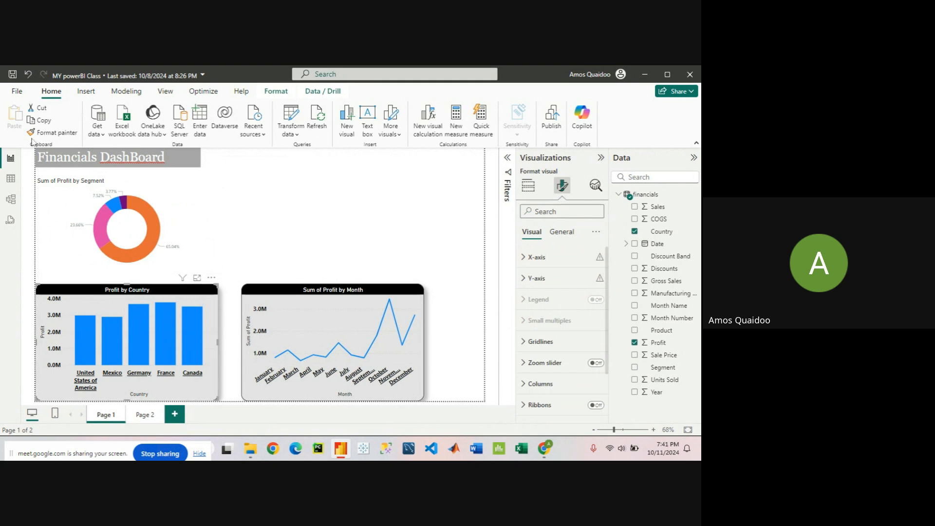
pyautogui.click(51, 133)
pyautogui.click(165, 214)
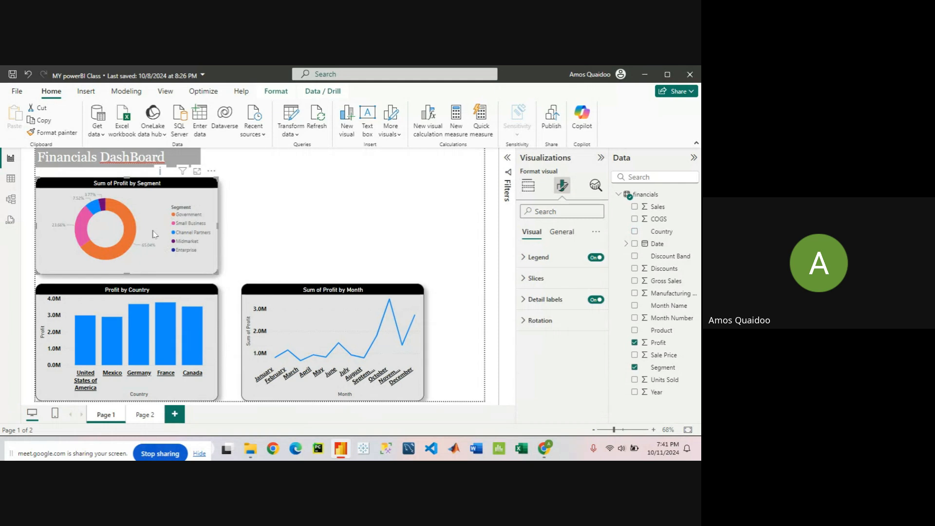
pyautogui.click(594, 258)
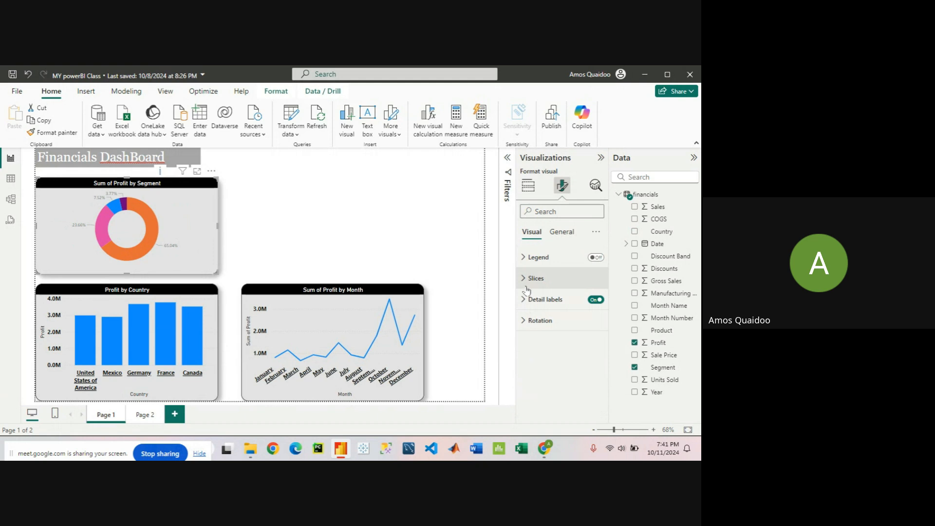
# Make the donut chart's detail label values bold and enlarge their font
pyautogui.click(543, 299)
pyautogui.scroll(-2, 548, 360)
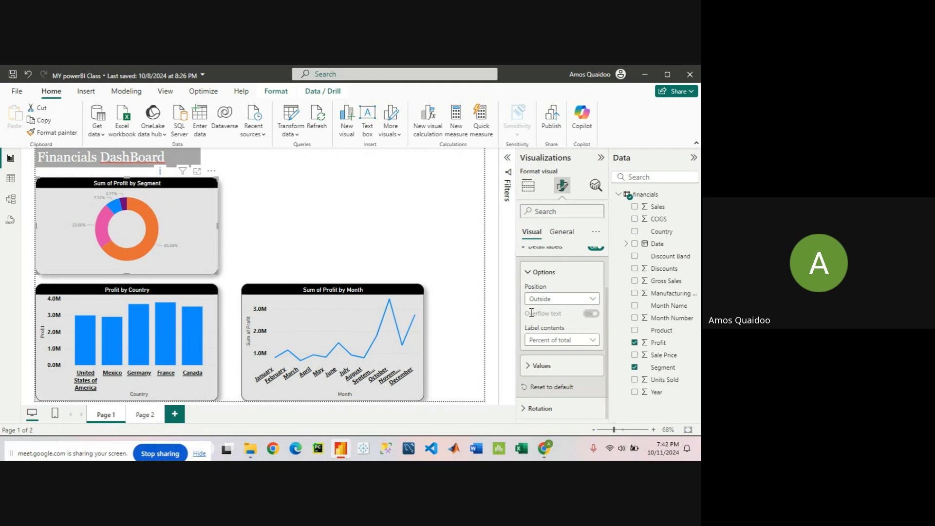
pyautogui.scroll(2, 540, 287)
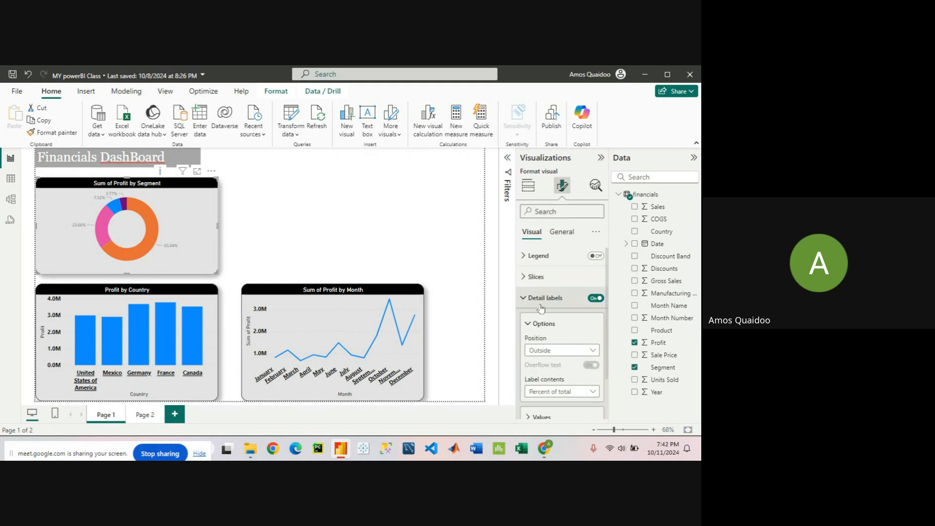
pyautogui.scroll(-2, 566, 308)
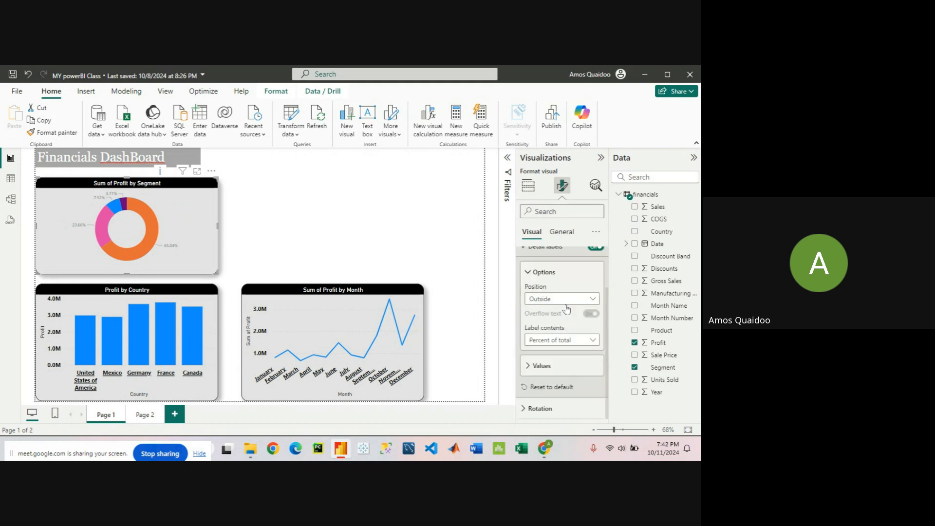
pyautogui.click(531, 366)
pyautogui.scroll(-2, 536, 360)
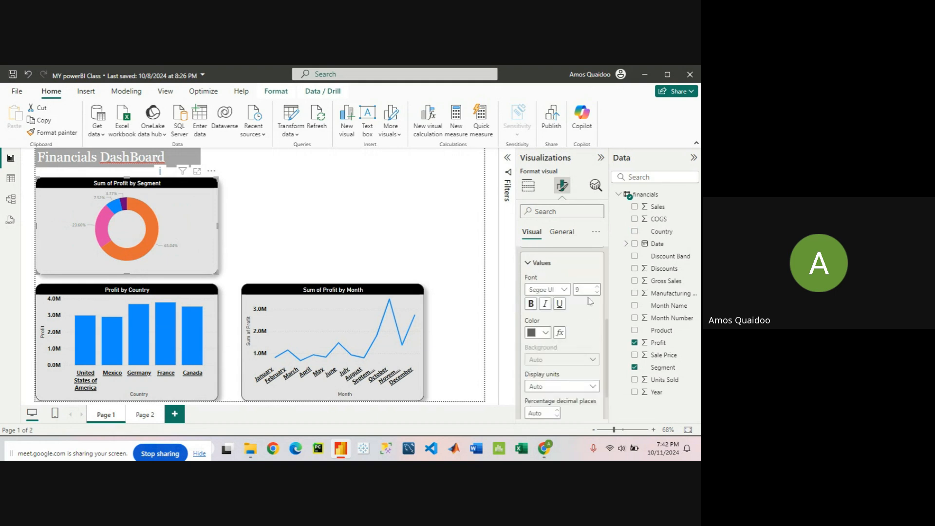
pyautogui.click(531, 304)
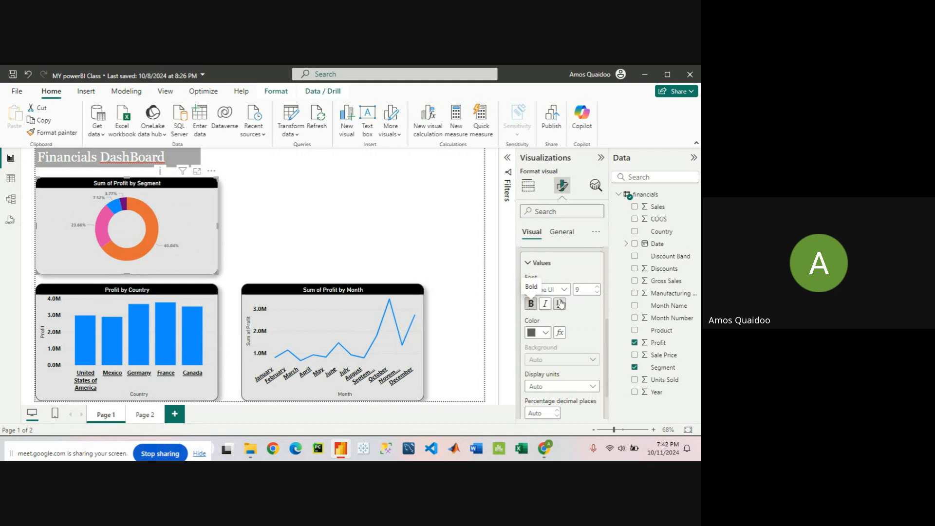
pyautogui.click(598, 287)
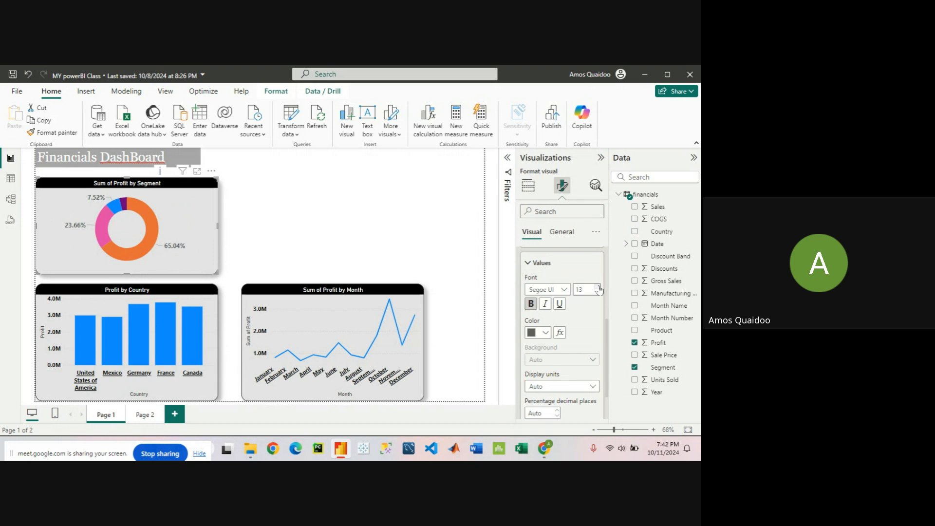
pyautogui.click(599, 286)
pyautogui.scroll(3, 532, 315)
pyautogui.scroll(2, 532, 315)
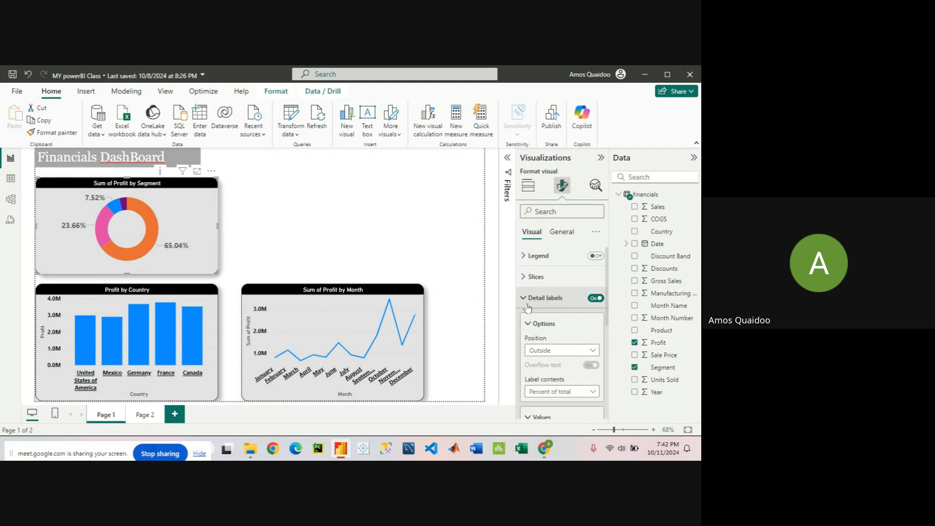
pyautogui.click(527, 300)
# Color the donut's Government slice white and its Channel Partners slice the lightest gray
pyautogui.click(526, 279)
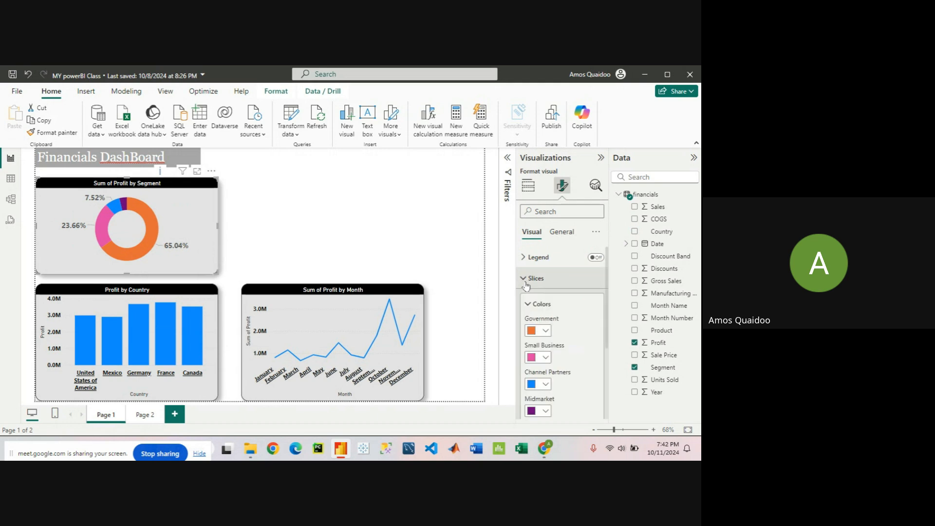
pyautogui.click(544, 334)
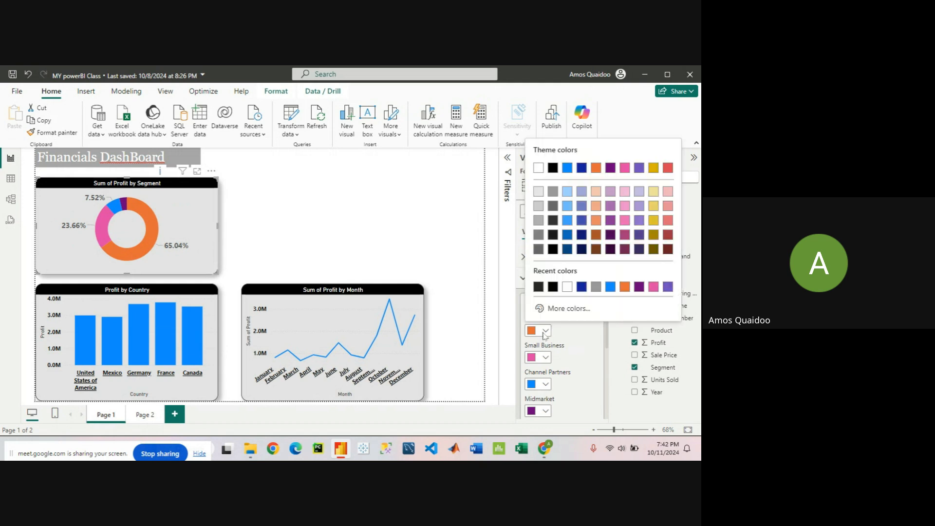
pyautogui.click(566, 288)
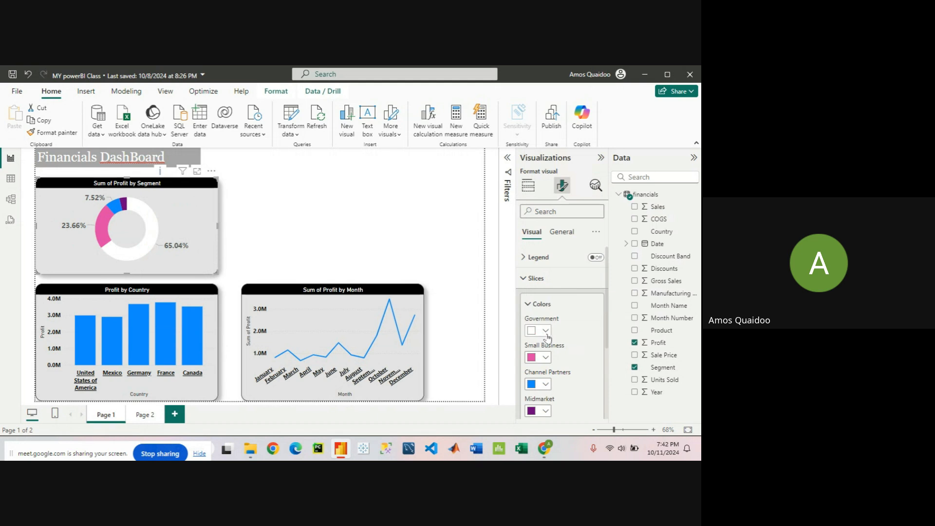
pyautogui.click(545, 384)
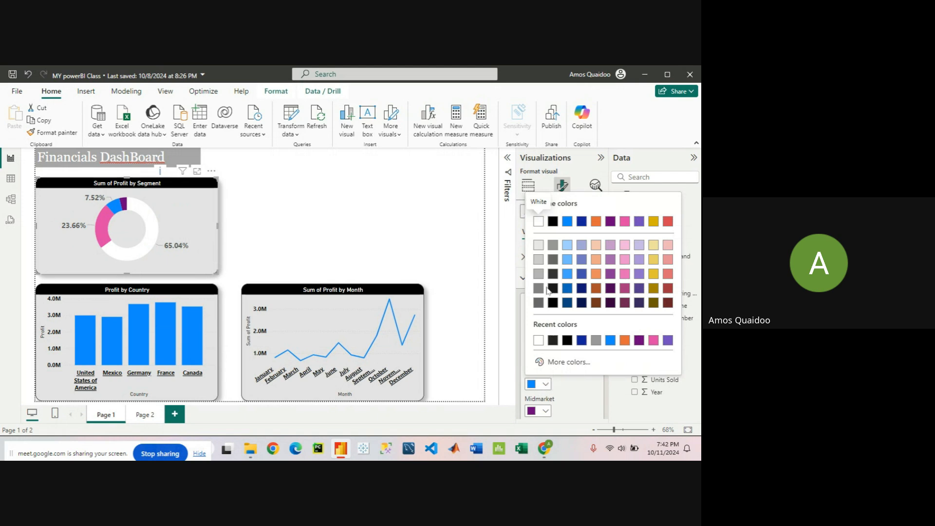
pyautogui.click(538, 245)
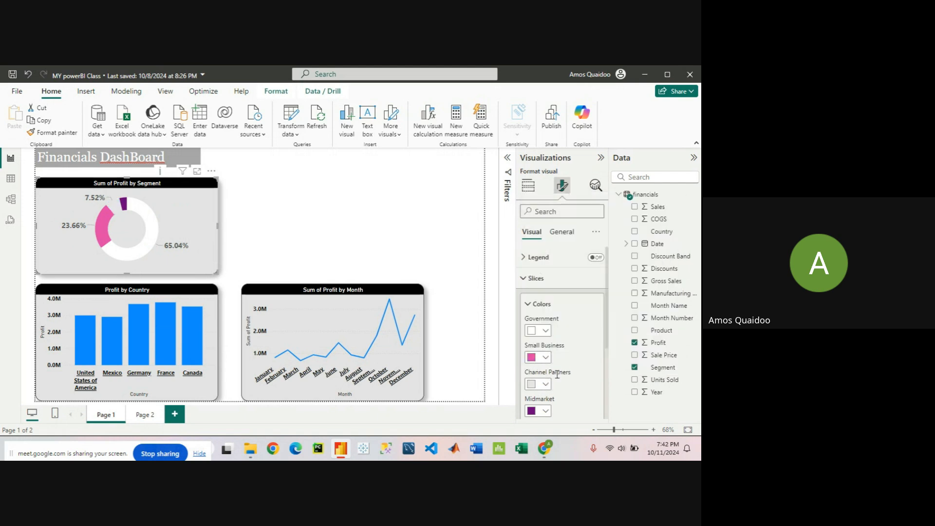
pyautogui.scroll(-2, 606, 365)
pyautogui.scroll(2, 606, 366)
pyautogui.click(530, 279)
pyautogui.click(267, 238)
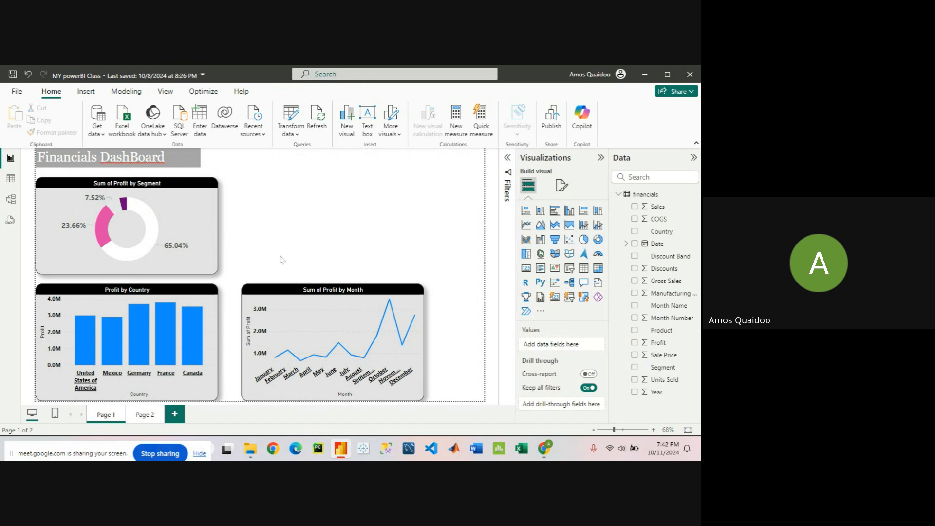
# Examine the financials table's fields in the model view and its columns in the table view, and return to the report
pyautogui.click(7, 199)
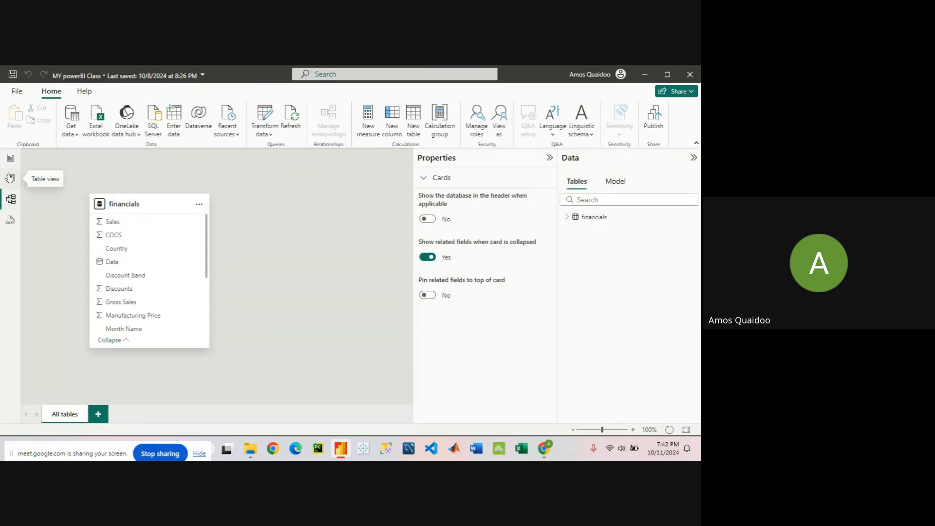
pyautogui.click(10, 178)
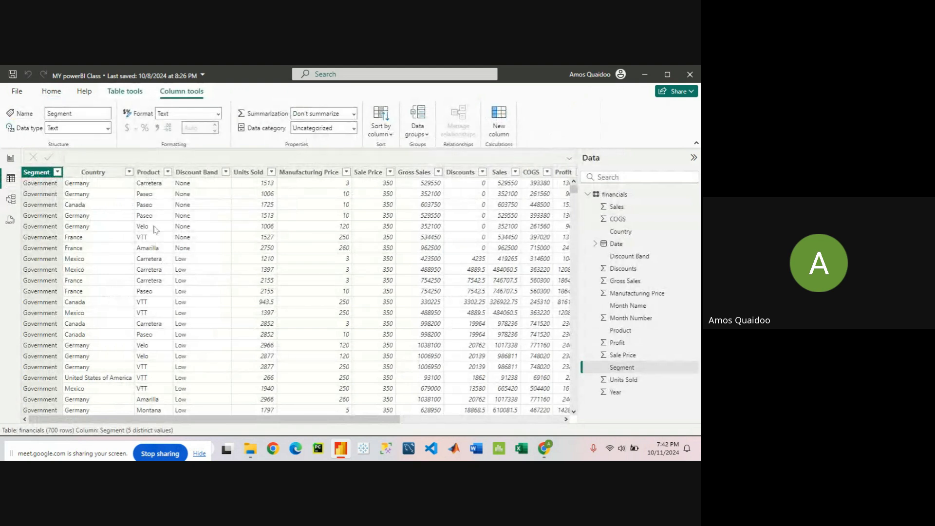
pyautogui.moveTo(183, 420); pyautogui.dragTo(158, 433)
pyautogui.click(10, 158)
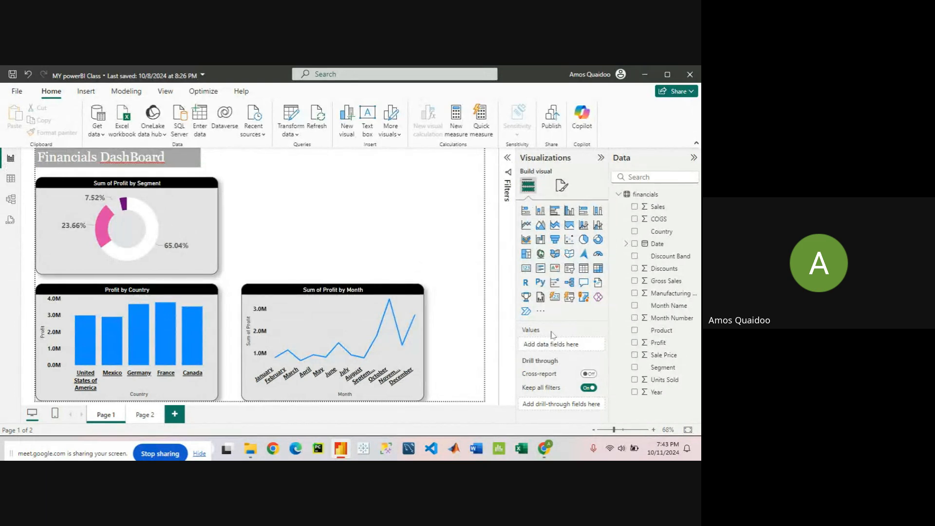
# Insert a funnel chart with Product as category and Sales as values, and extend it down to the Sum of Profit by Month chart
pyautogui.click(555, 239)
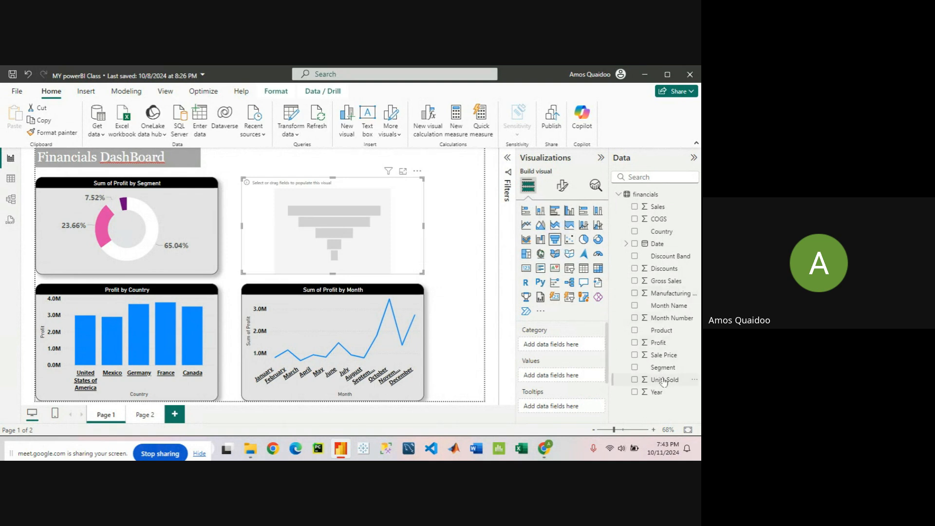
pyautogui.moveTo(665, 334); pyautogui.dragTo(564, 348)
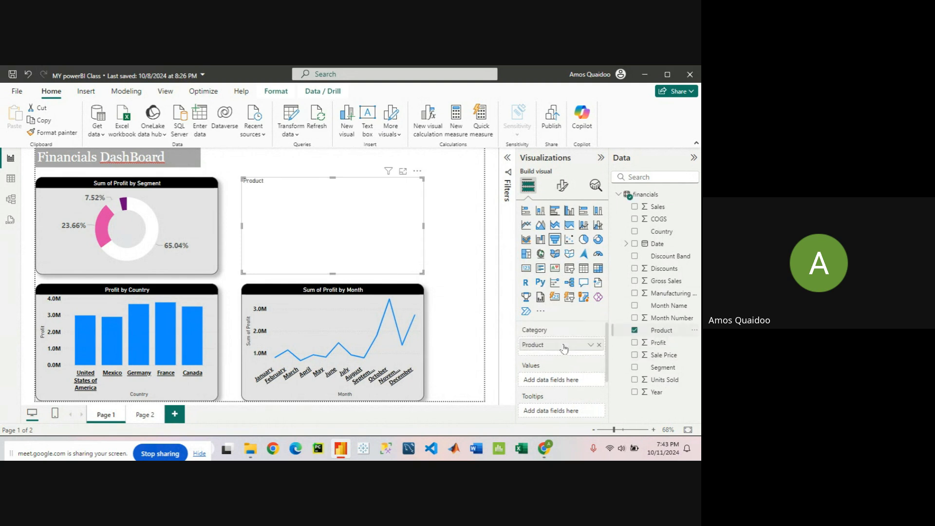
pyautogui.moveTo(658, 208); pyautogui.dragTo(571, 386)
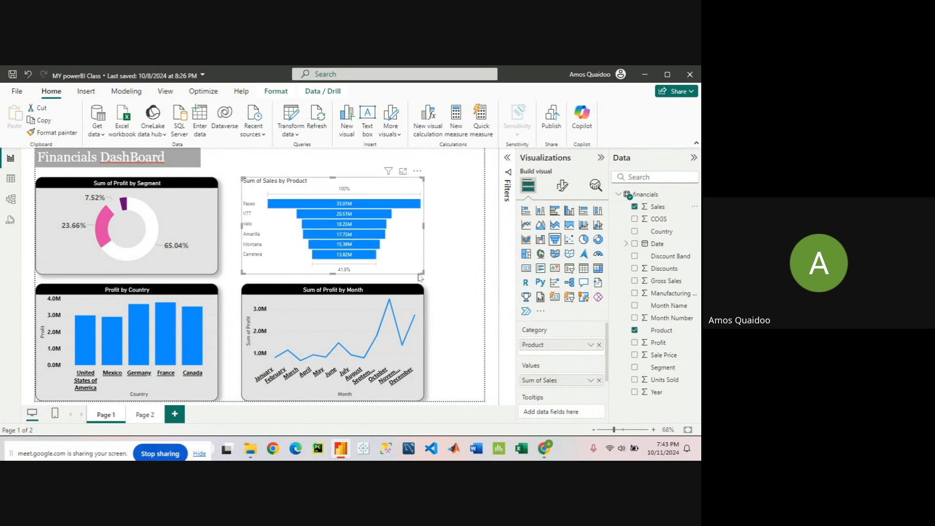
pyautogui.moveTo(421, 270); pyautogui.dragTo(415, 282)
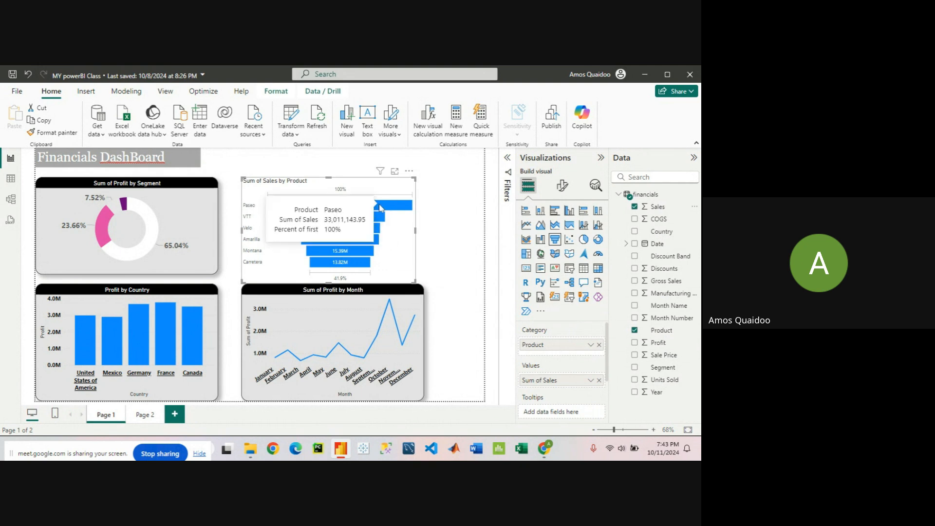
pyautogui.moveTo(367, 222)
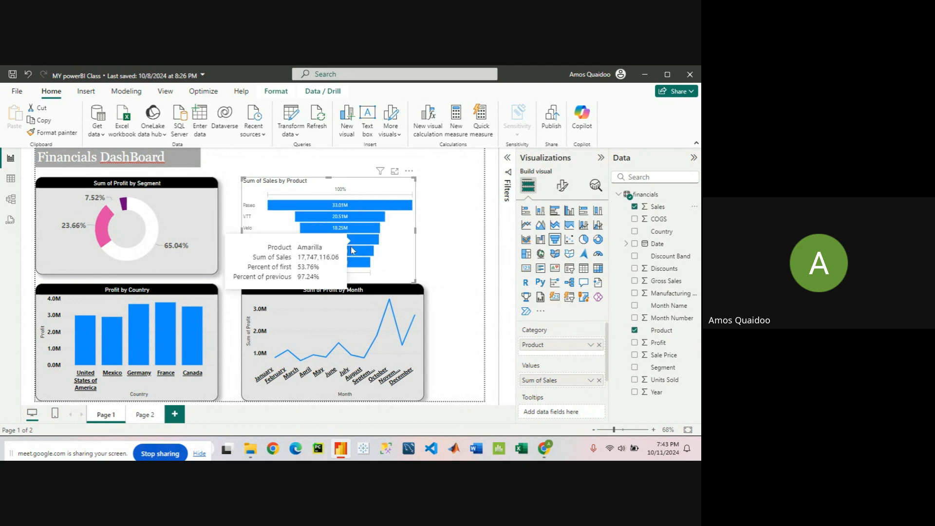
pyautogui.moveTo(343, 268)
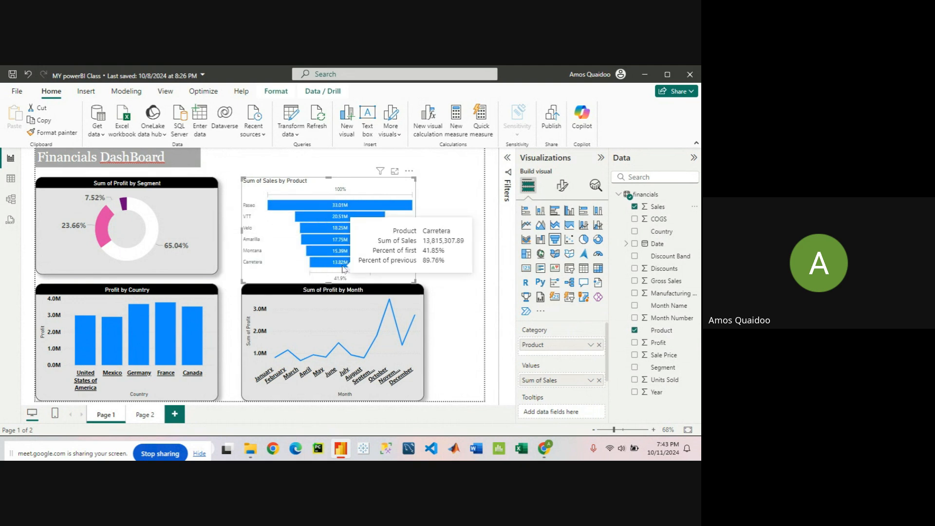
# Copy the segment donut chart's formatting onto the sales by product funnel chart
pyautogui.click(182, 195)
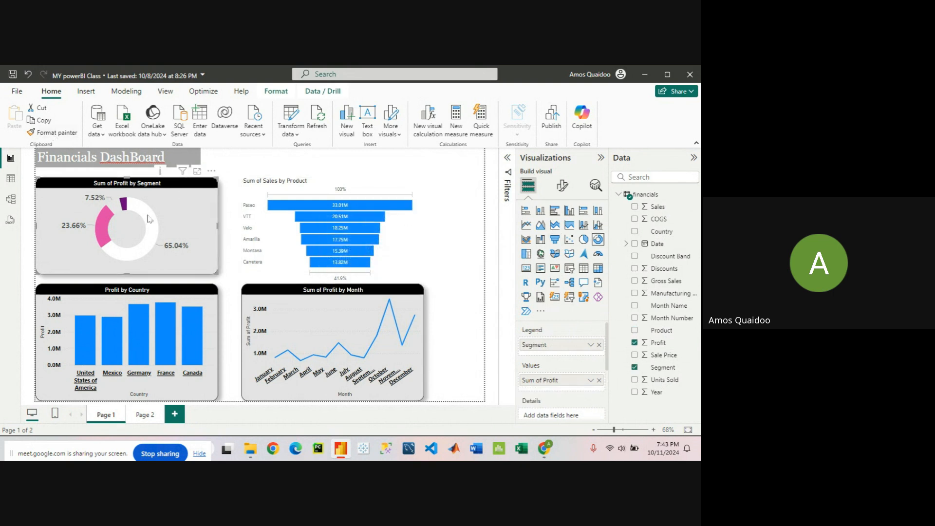
pyautogui.click(62, 134)
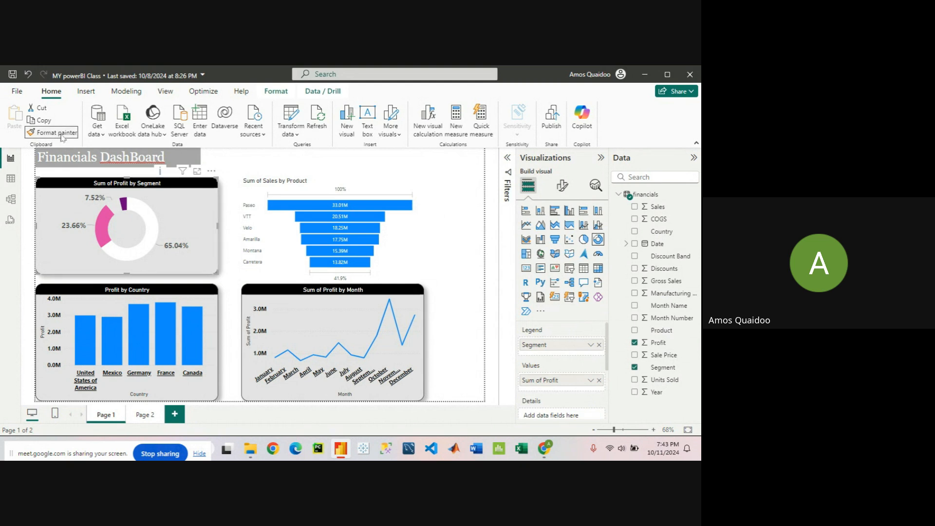
pyautogui.click(405, 244)
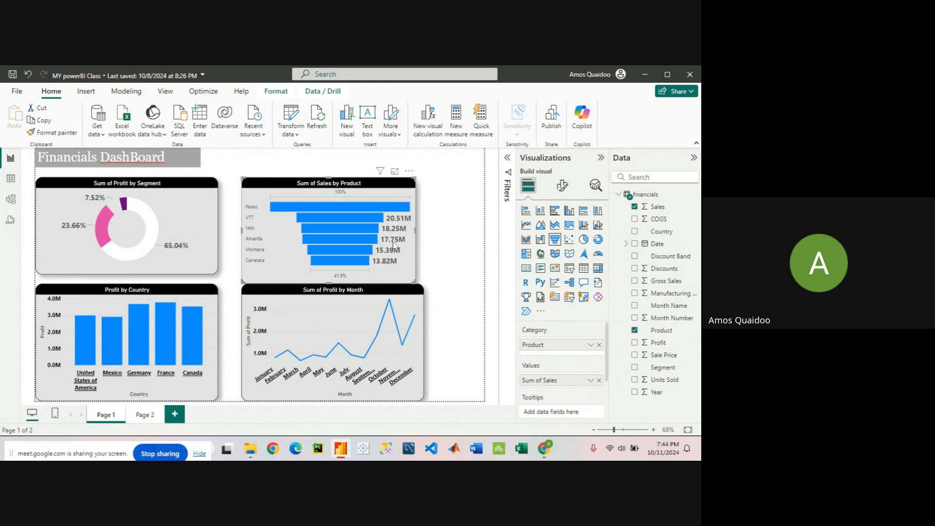
# View the Sum of Sales by Product funnel in focus mode, return to the report, and shift the chart slightly up with a small resize
pyautogui.click(395, 172)
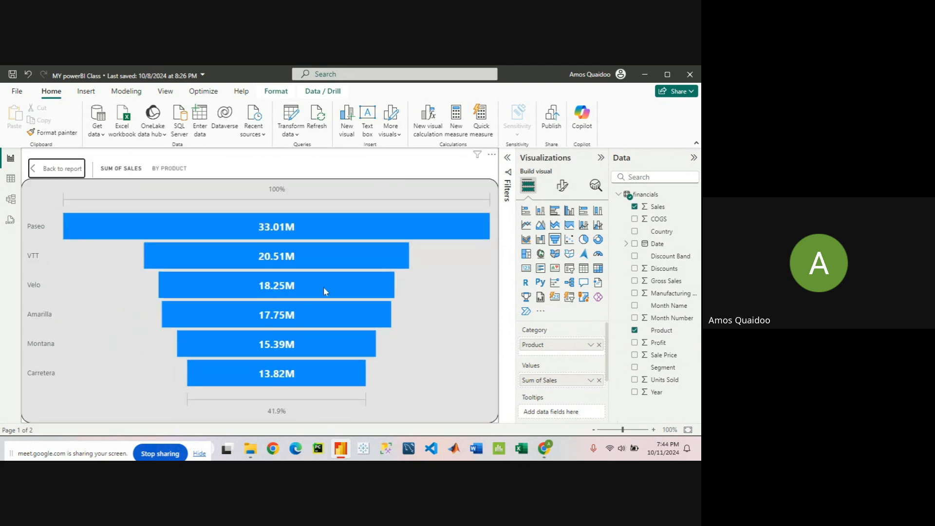
pyautogui.click(67, 169)
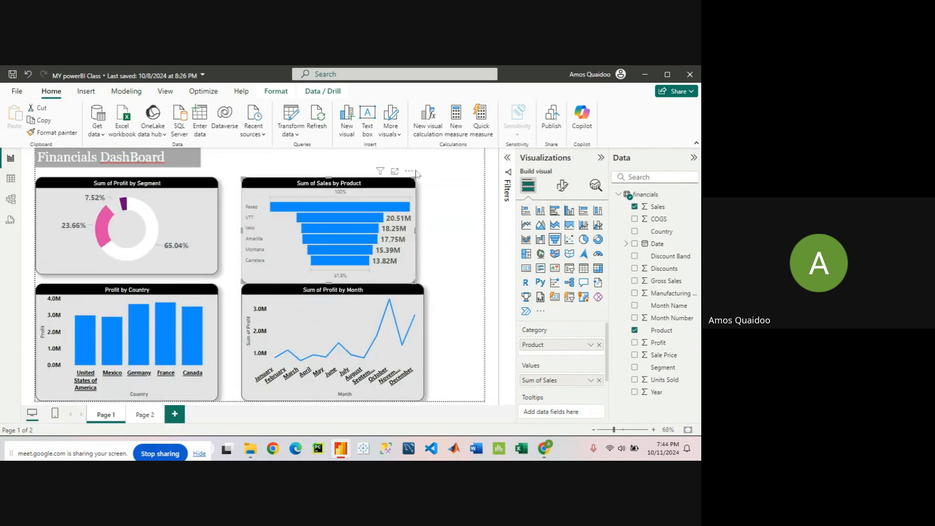
pyautogui.moveTo(415, 174); pyautogui.dragTo(419, 170)
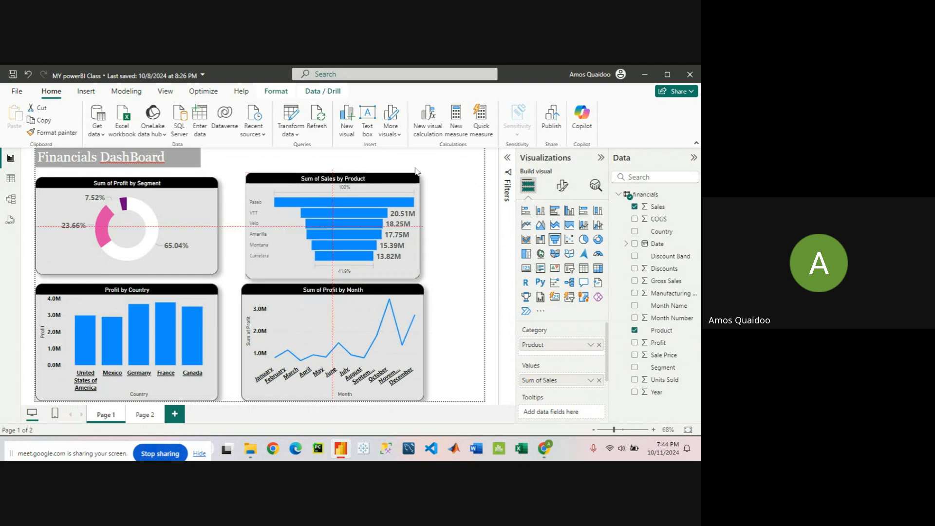
pyautogui.moveTo(417, 278); pyautogui.dragTo(413, 280)
pyautogui.click(435, 301)
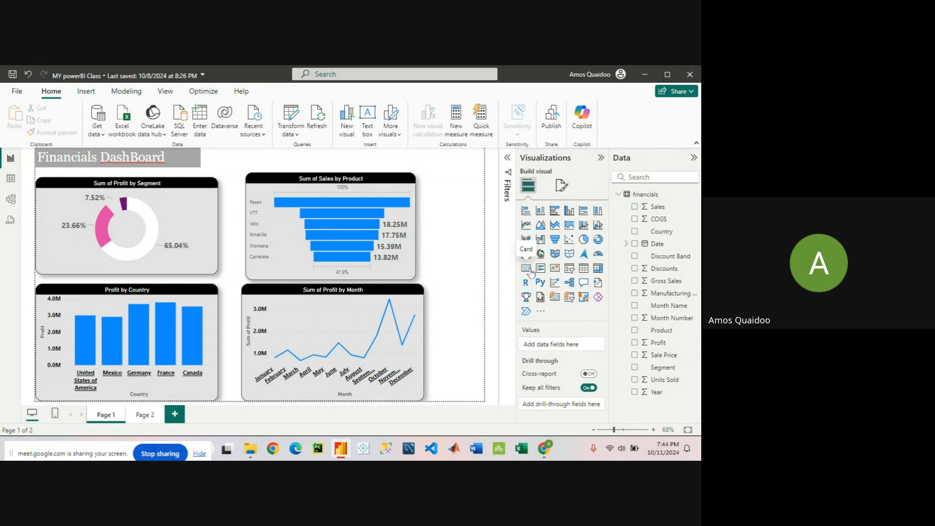
# Insert a card showing the average of Sale Price, shrink it, and place it beside the Financials DashBoard title
pyautogui.click(530, 271)
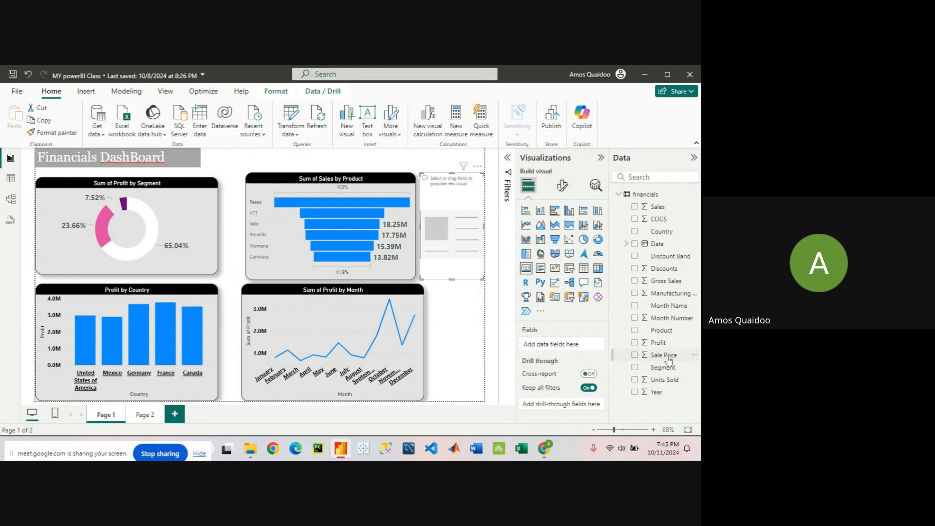
pyautogui.moveTo(669, 359); pyautogui.dragTo(572, 347)
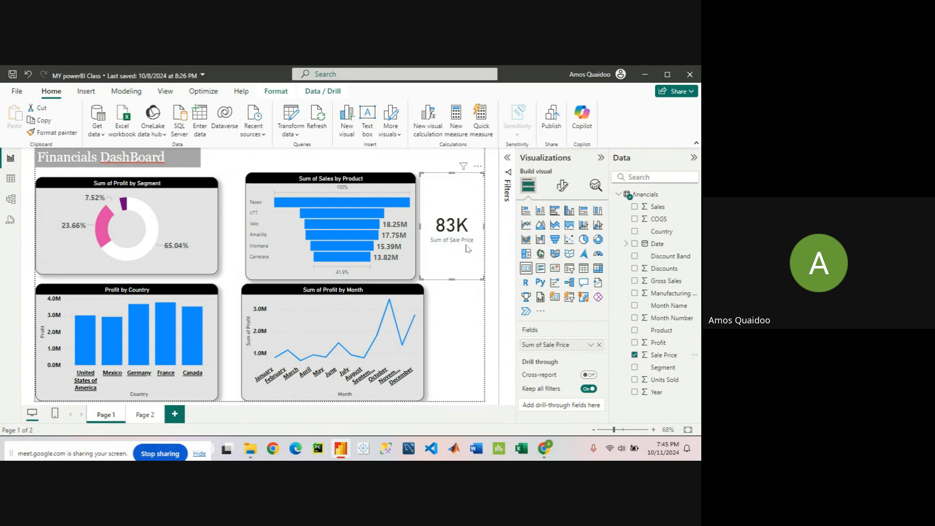
pyautogui.click(590, 345)
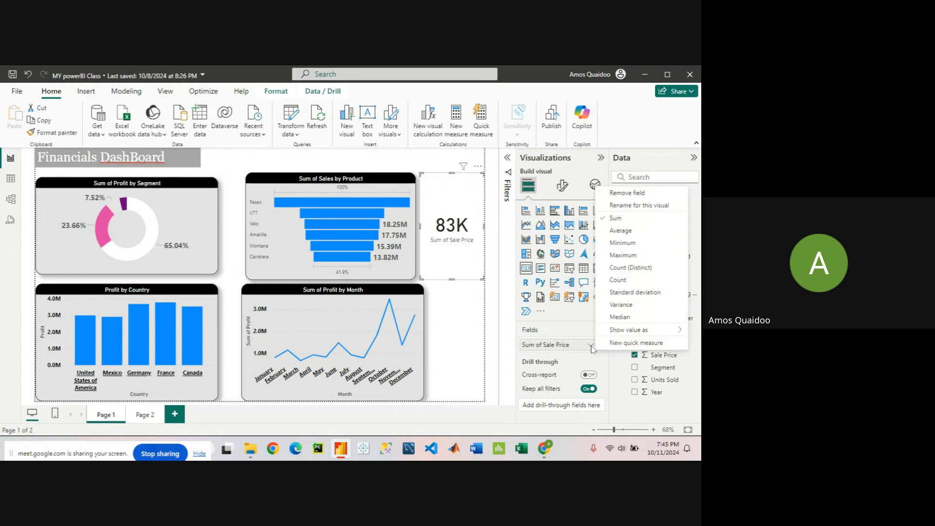
pyautogui.click(620, 230)
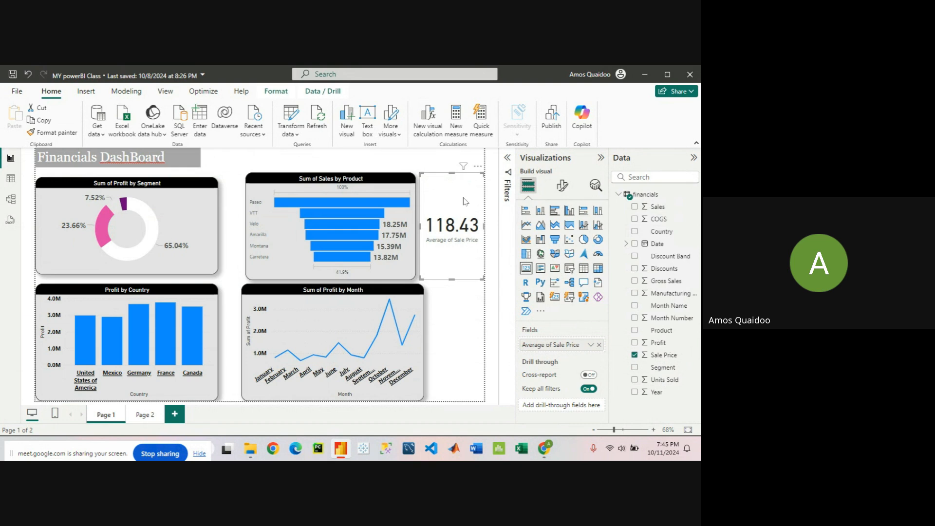
pyautogui.moveTo(475, 175); pyautogui.dragTo(465, 171)
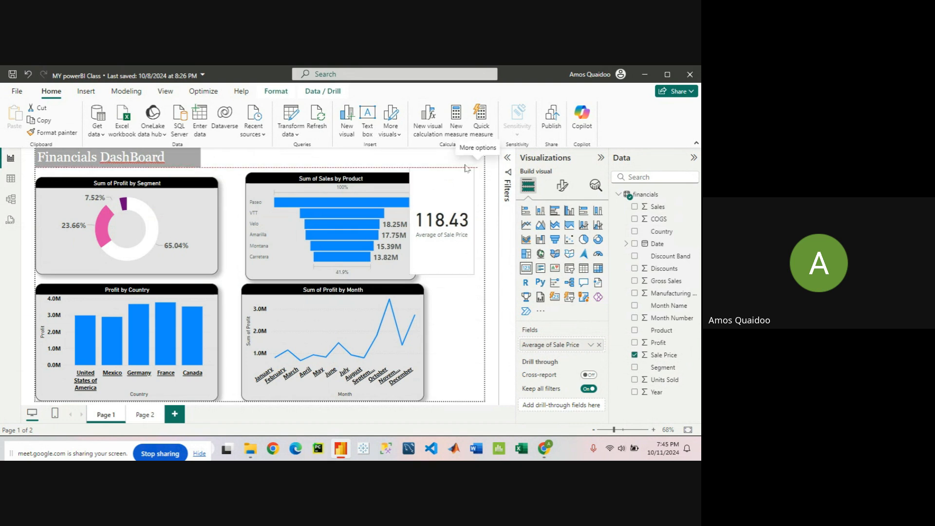
pyautogui.moveTo(471, 271); pyautogui.dragTo(320, 172)
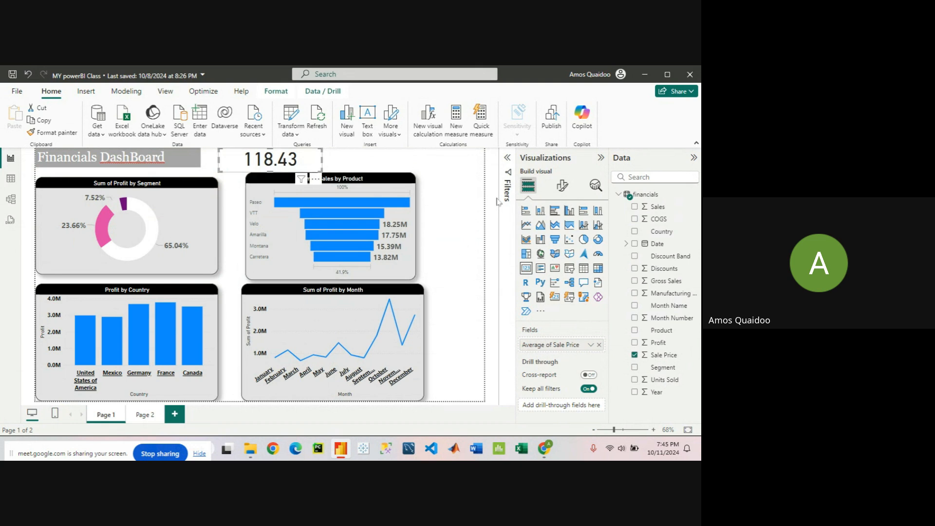
# Set the Average of Sale Price card's category label font size to 11 and its callout value font size to 26
pyautogui.click(564, 191)
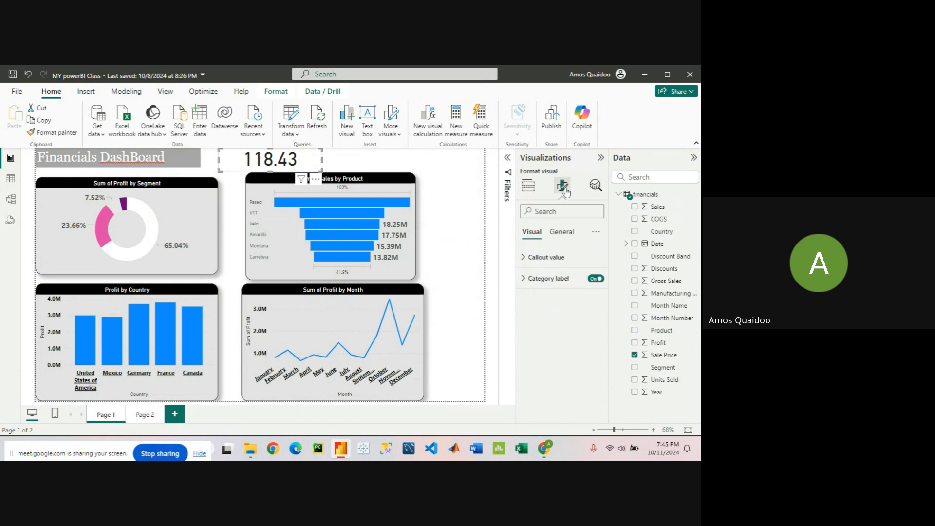
pyautogui.click(524, 258)
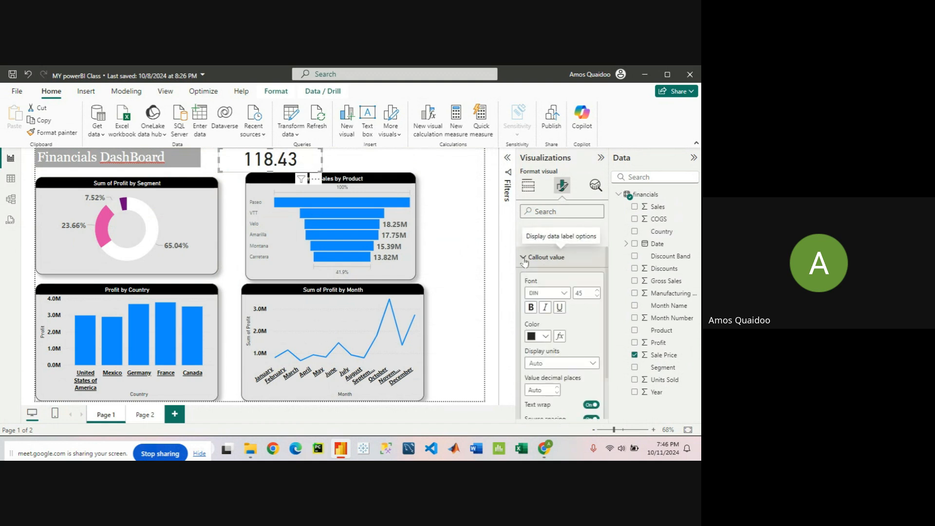
pyautogui.click(596, 296)
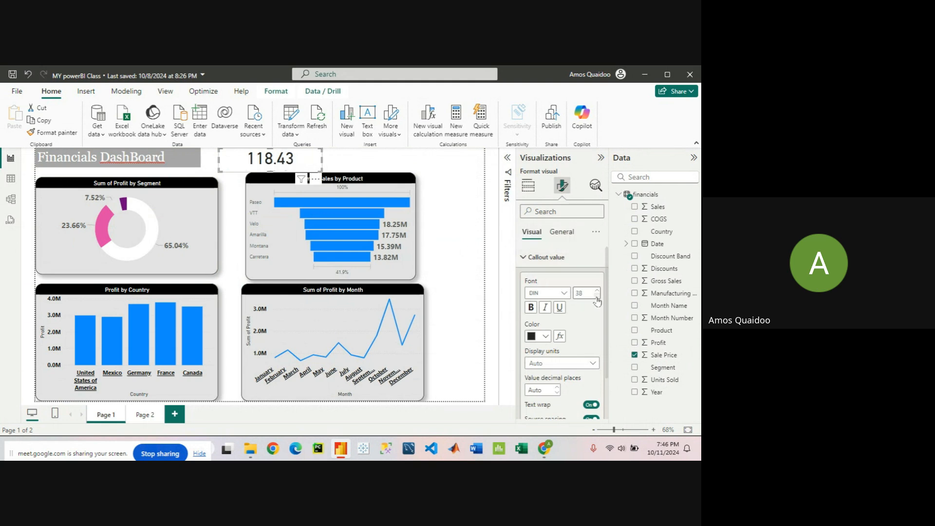
pyautogui.click(526, 263)
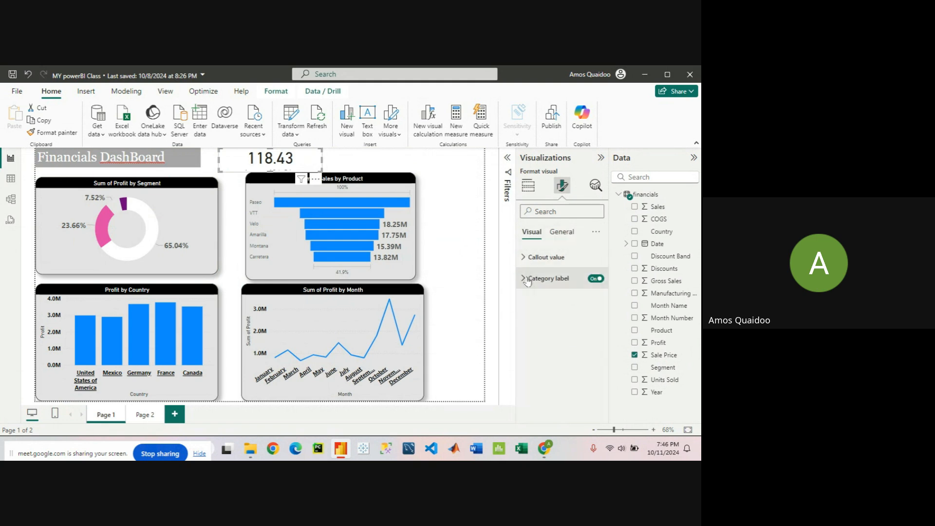
pyautogui.click(524, 281)
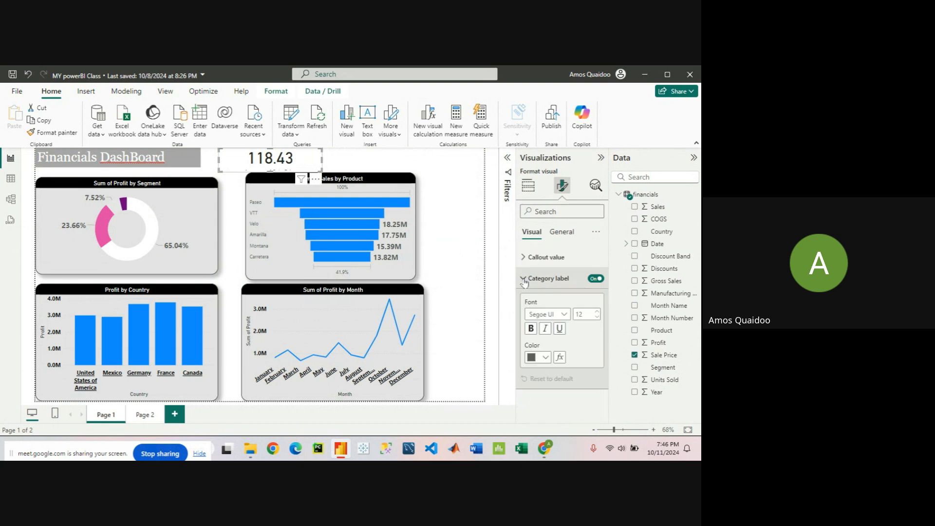
pyautogui.click(597, 320)
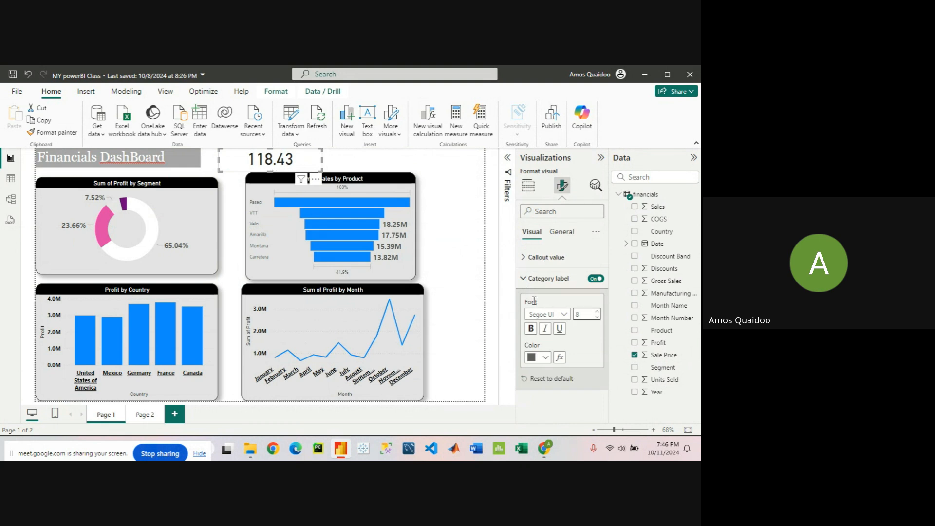
pyautogui.click(524, 285)
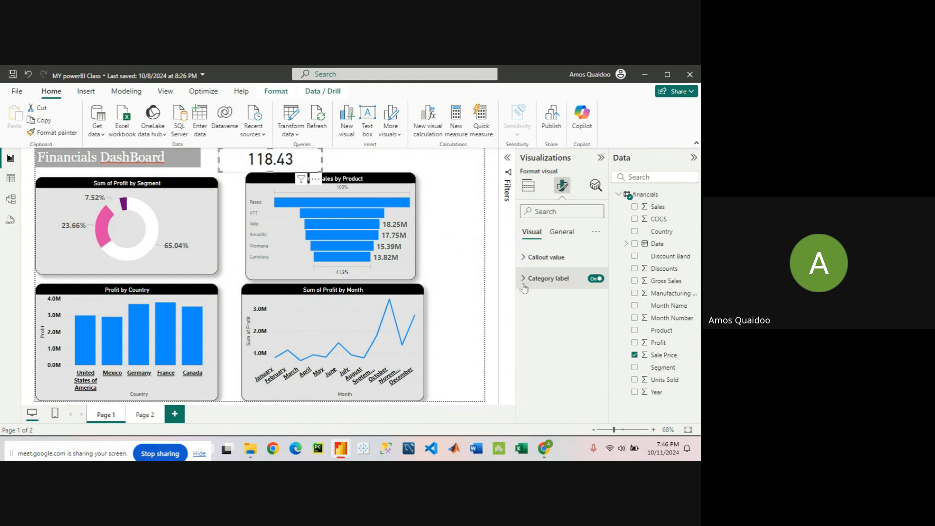
pyautogui.click(524, 283)
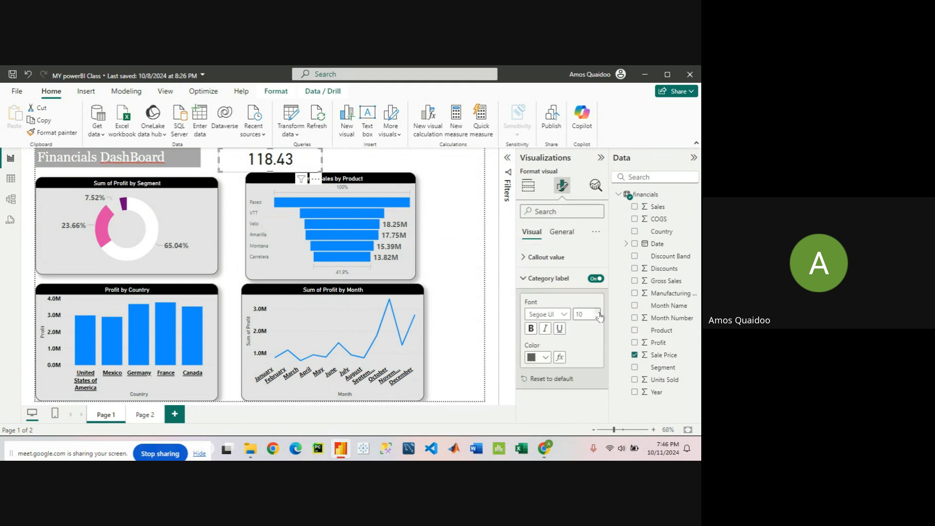
pyautogui.click(599, 312)
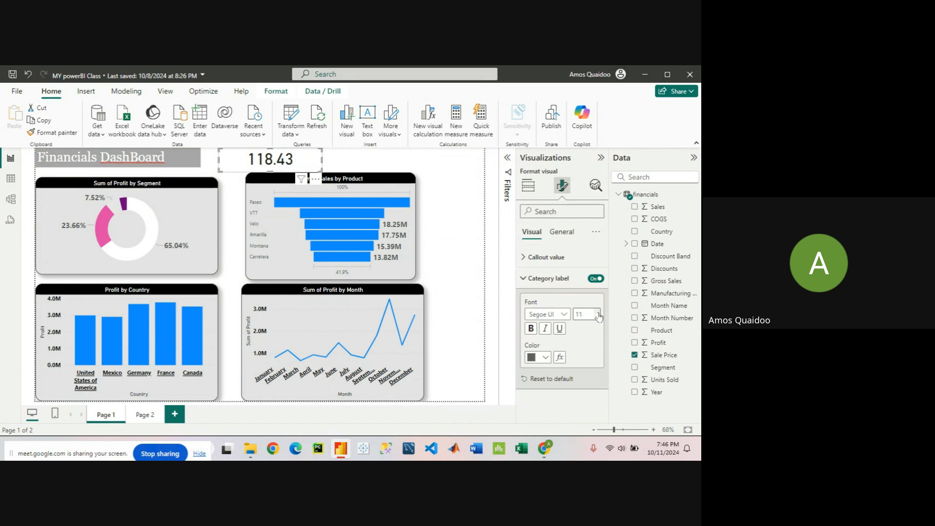
pyautogui.click(524, 278)
pyautogui.click(524, 257)
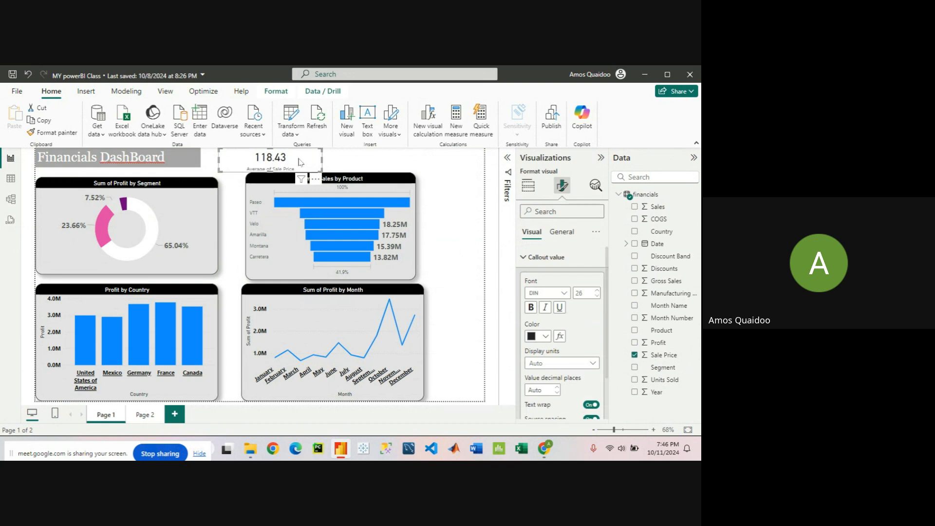
# Narrow the Average of Sale Price card so it fits closely around its value and label
pyautogui.moveTo(321, 171); pyautogui.dragTo(295, 171)
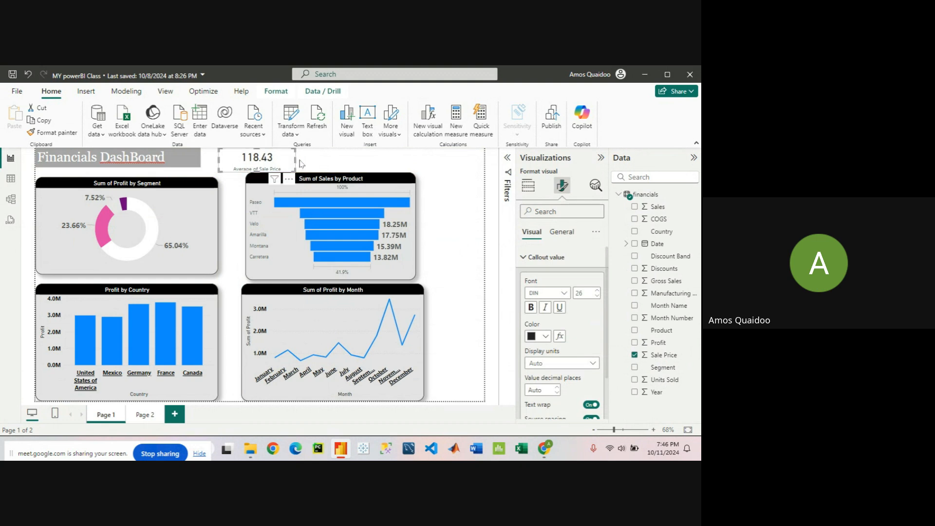
pyautogui.moveTo(295, 163); pyautogui.dragTo(285, 164)
pyautogui.click(298, 166)
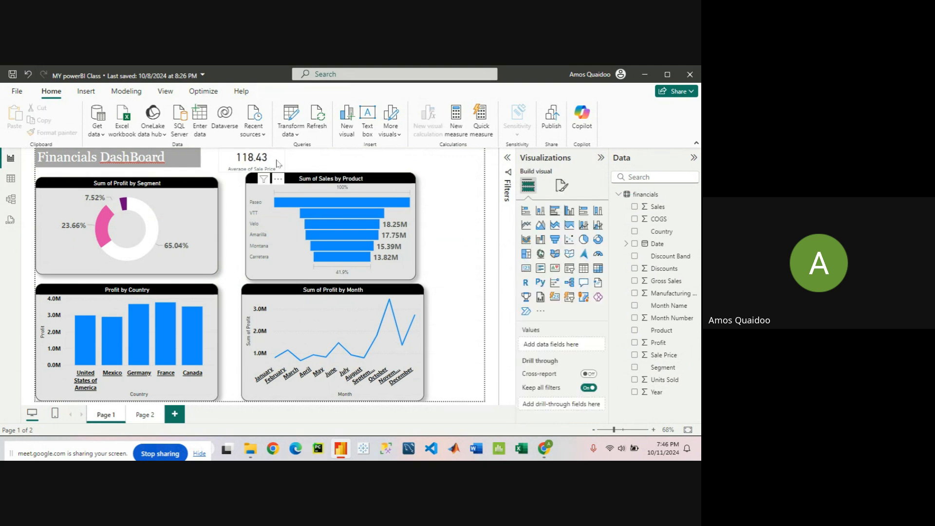
# Give the Average of Sale Price card a black background with 86% transparency
pyautogui.click(277, 164)
pyautogui.click(565, 191)
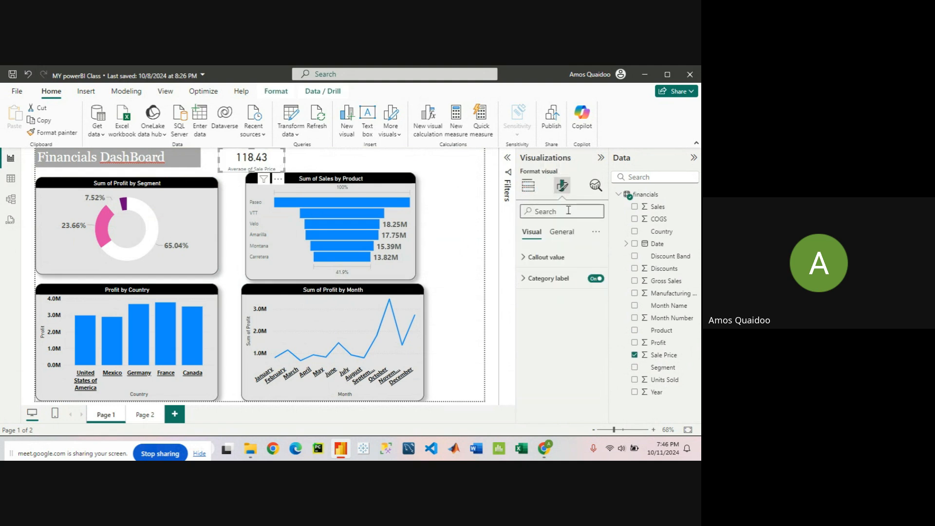
pyautogui.click(562, 231)
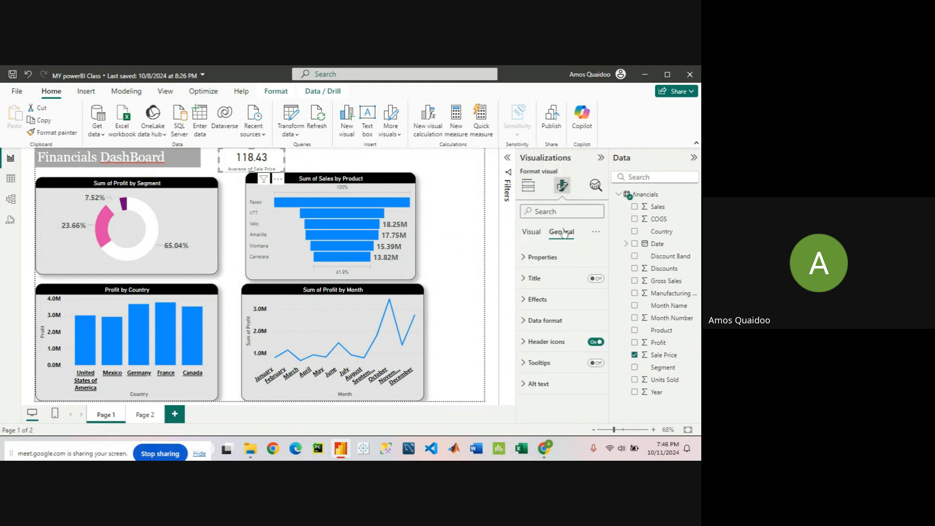
pyautogui.click(526, 300)
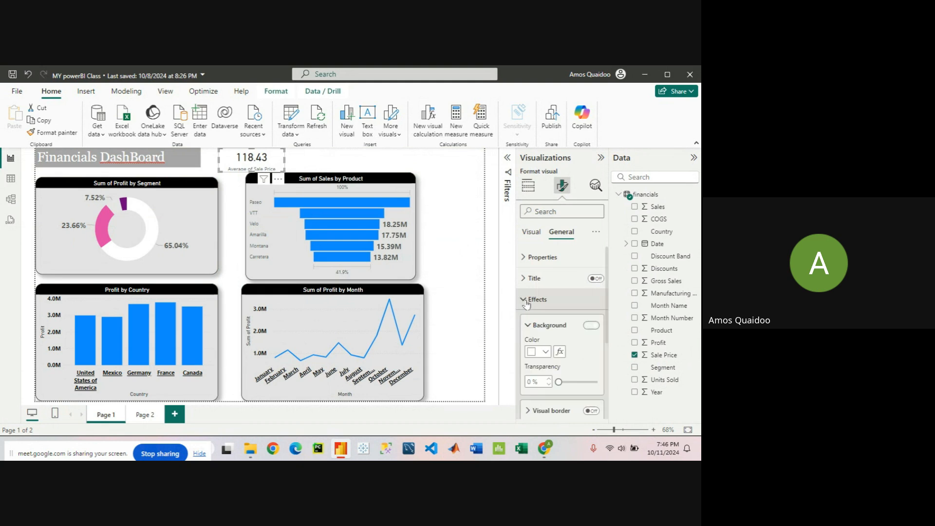
pyautogui.click(545, 352)
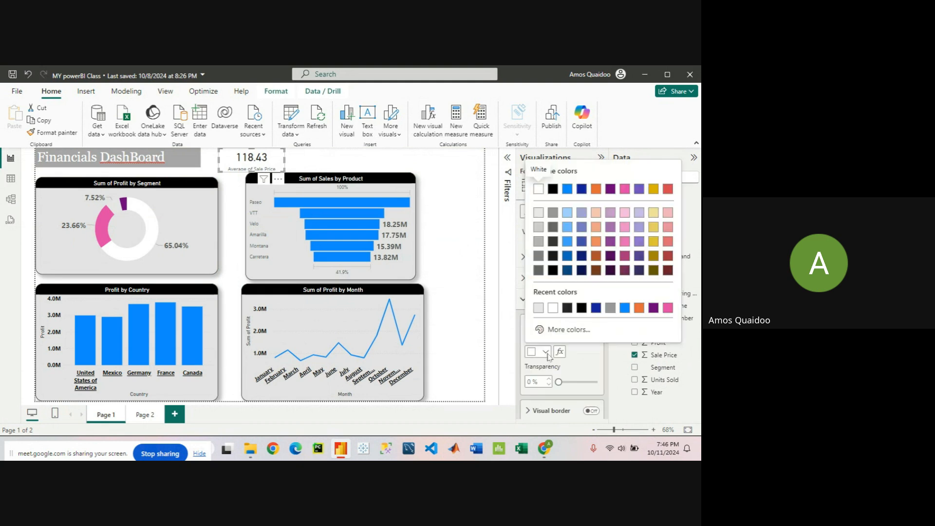
pyautogui.click(581, 309)
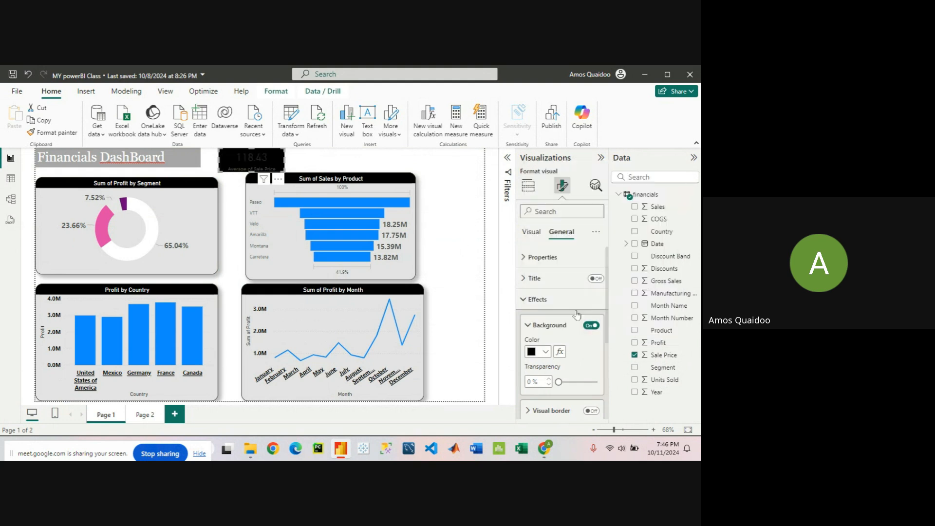
pyautogui.click(559, 382)
pyautogui.moveTo(559, 382); pyautogui.dragTo(592, 382)
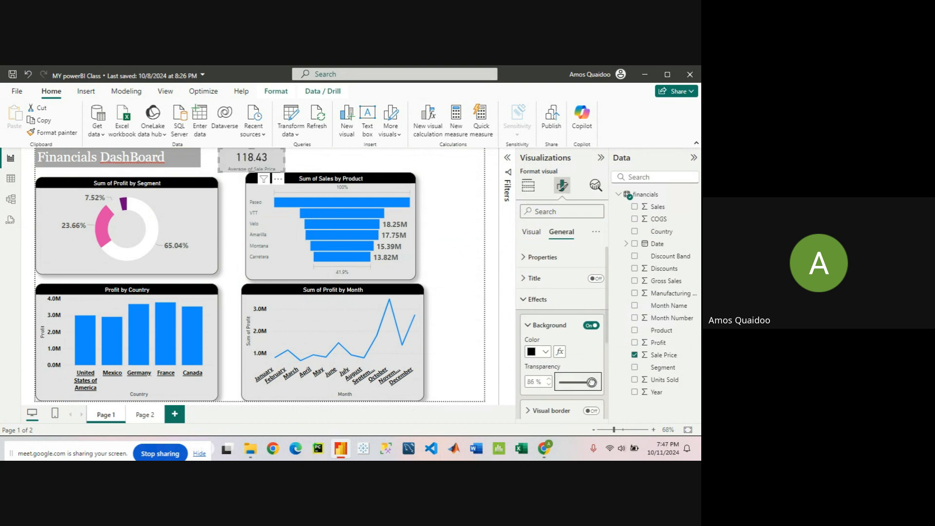
pyautogui.scroll(-2, 547, 300)
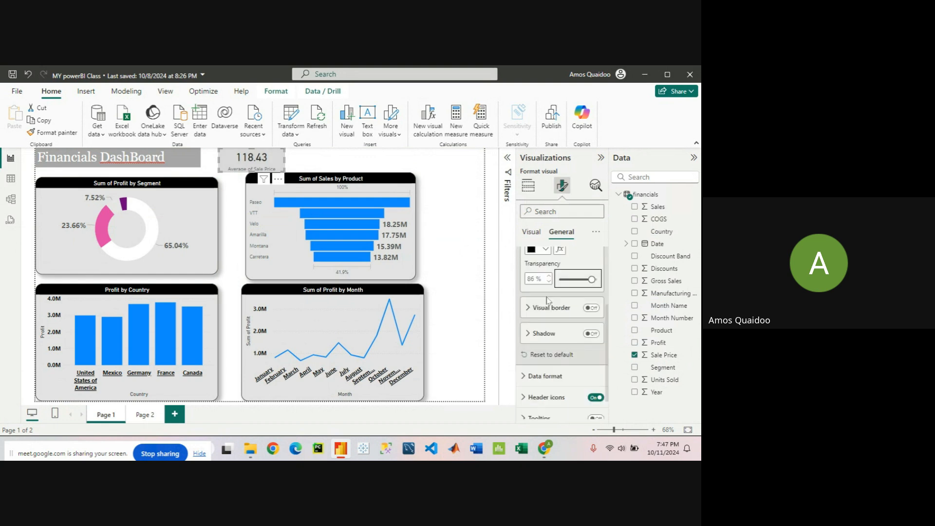
pyautogui.scroll(2, 547, 300)
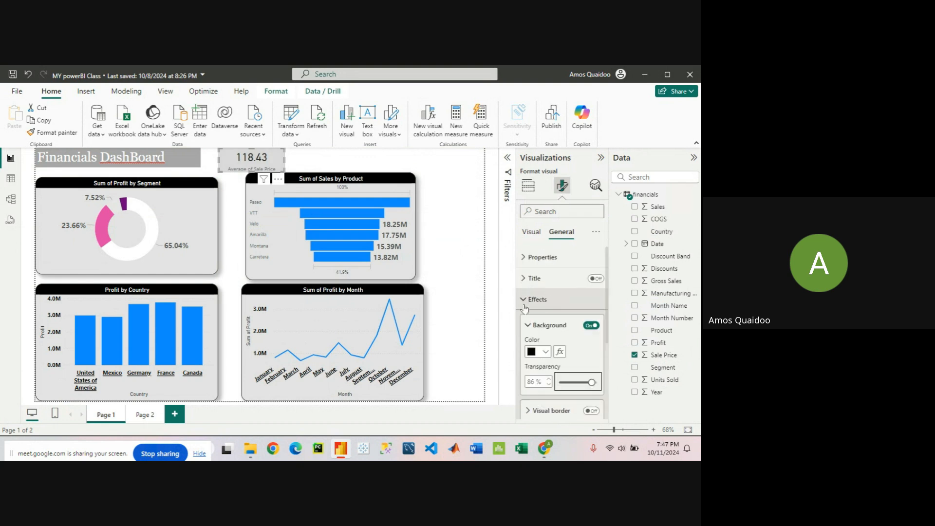
pyautogui.click(524, 301)
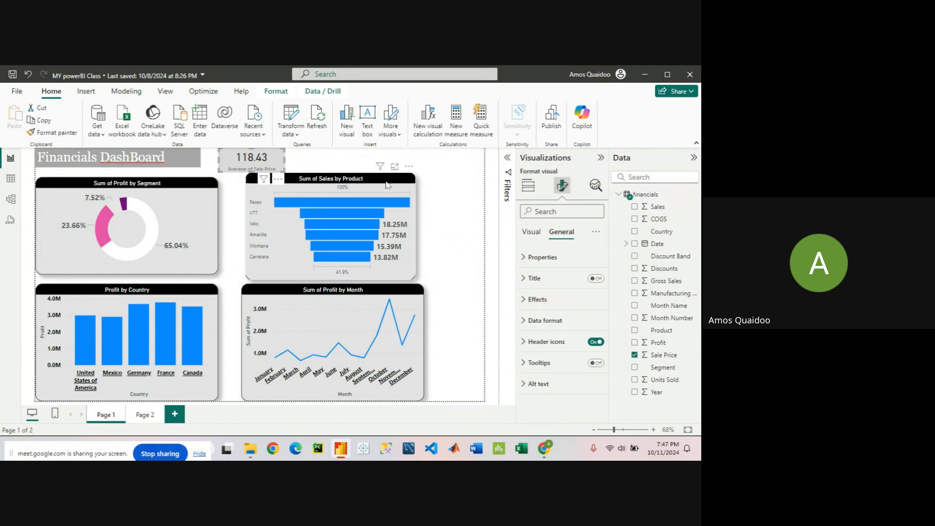
# Insert a card showing the sum of Profit, shrink it, and place it beside the Average of Sale Price card
pyautogui.click(432, 222)
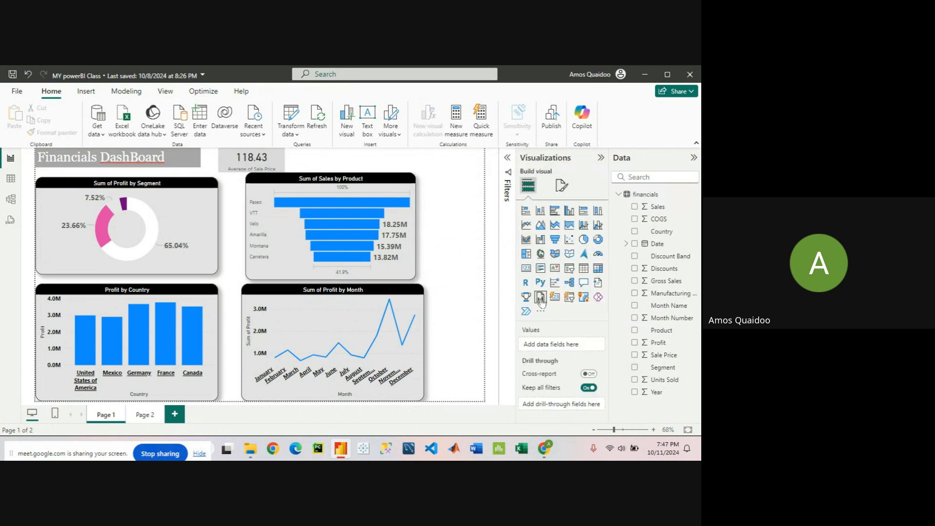
pyautogui.click(529, 272)
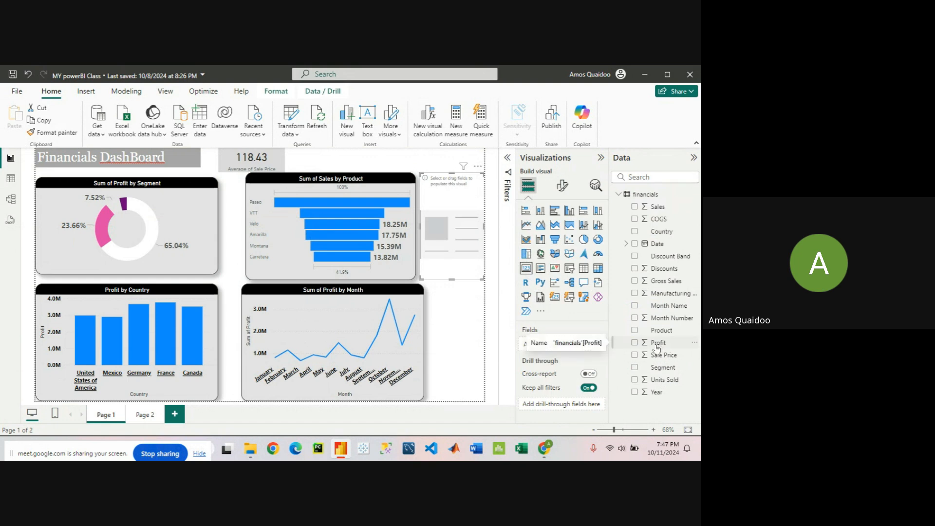
pyautogui.moveTo(657, 347); pyautogui.dragTo(575, 345)
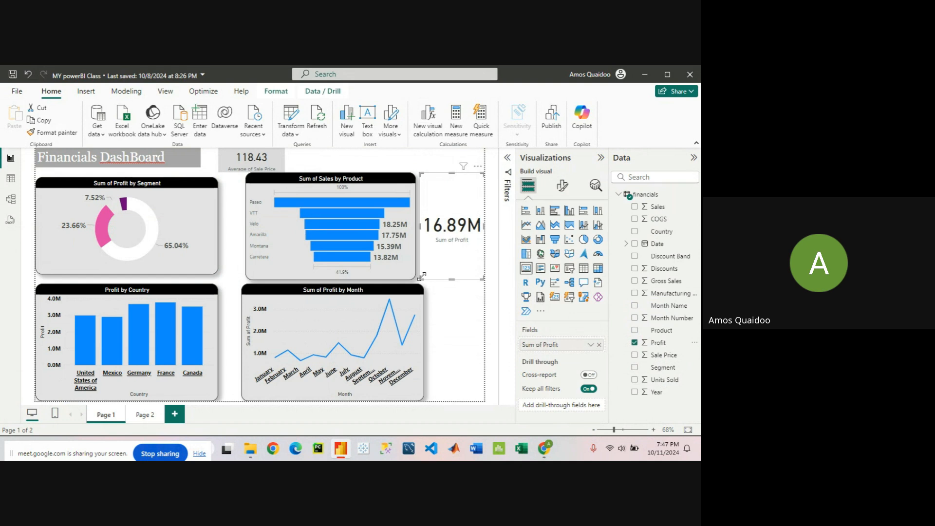
pyautogui.moveTo(421, 276); pyautogui.dragTo(261, 171)
# Copy the Average of Sale Price card's formatting onto the Sum of Profit card with Format Painter and nudge that card into alignment
pyautogui.click(261, 170)
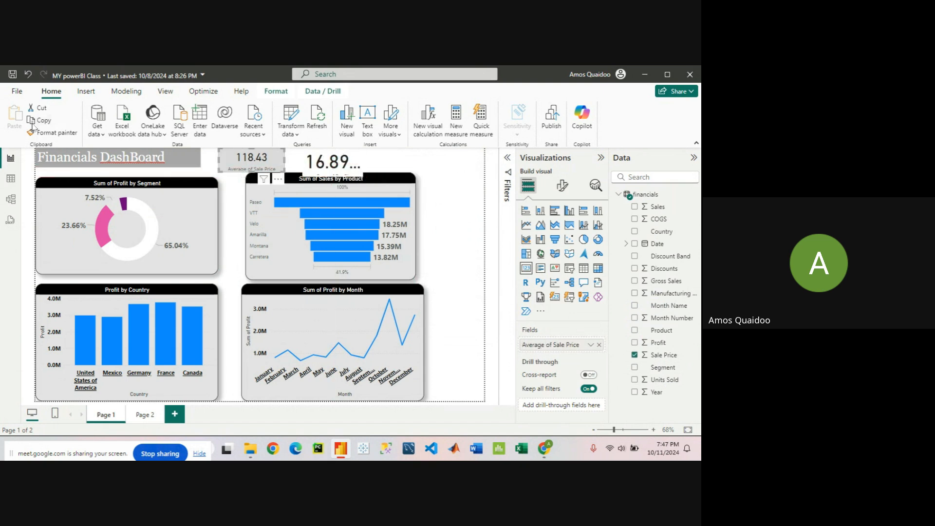
pyautogui.click(47, 134)
pyautogui.click(351, 160)
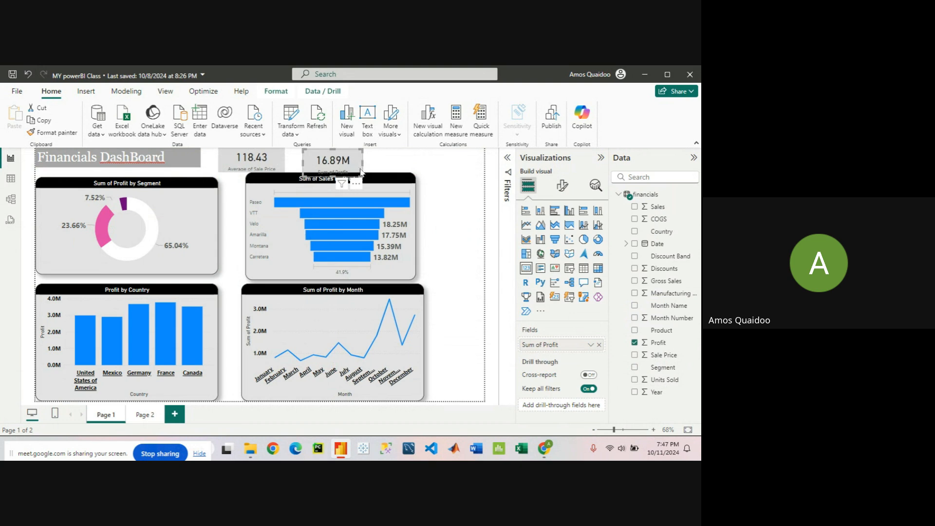
pyautogui.moveTo(358, 163)
pyautogui.mouseDown()
pyautogui.moveTo(368, 169)
pyautogui.moveTo(360, 171)
pyautogui.mouseUp()
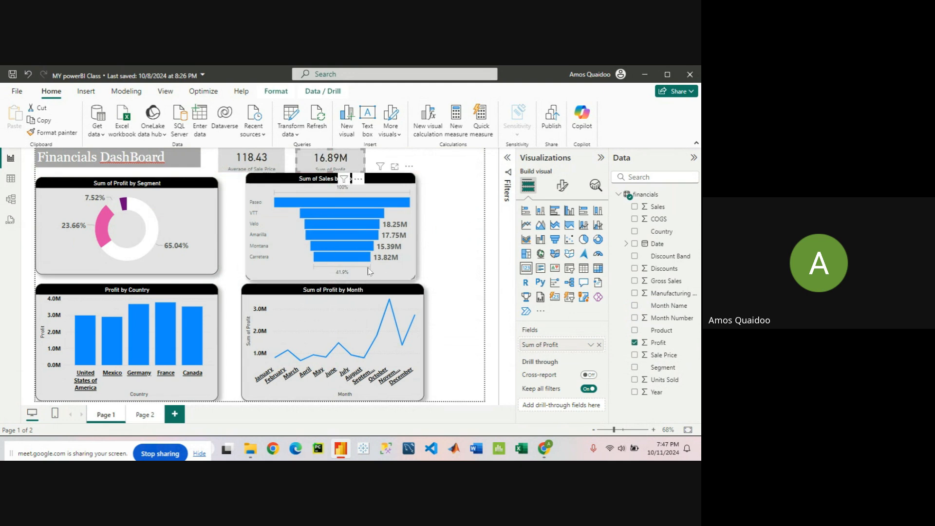
# Lower the top edge of the Sum of Sales by Product chart and extend both summary cards downward so their labels fit
pyautogui.click(387, 186)
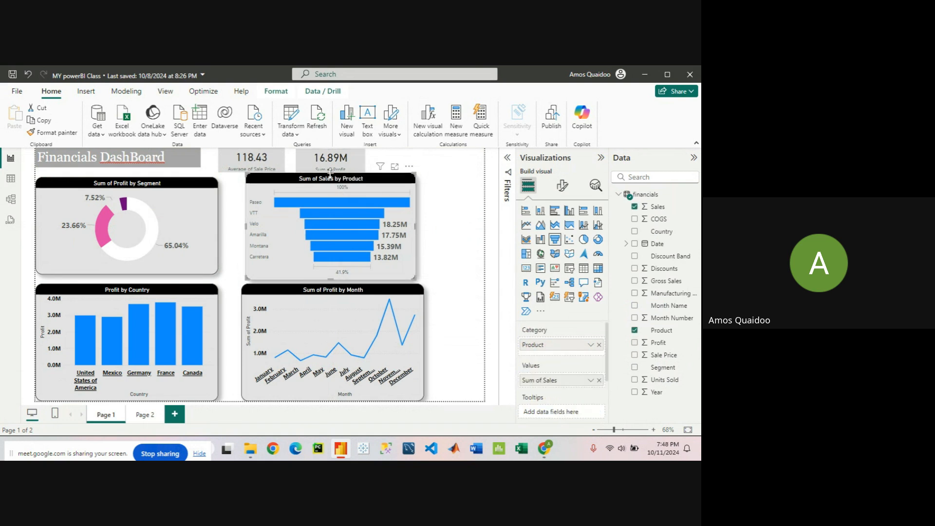
pyautogui.moveTo(330, 173); pyautogui.dragTo(330, 177)
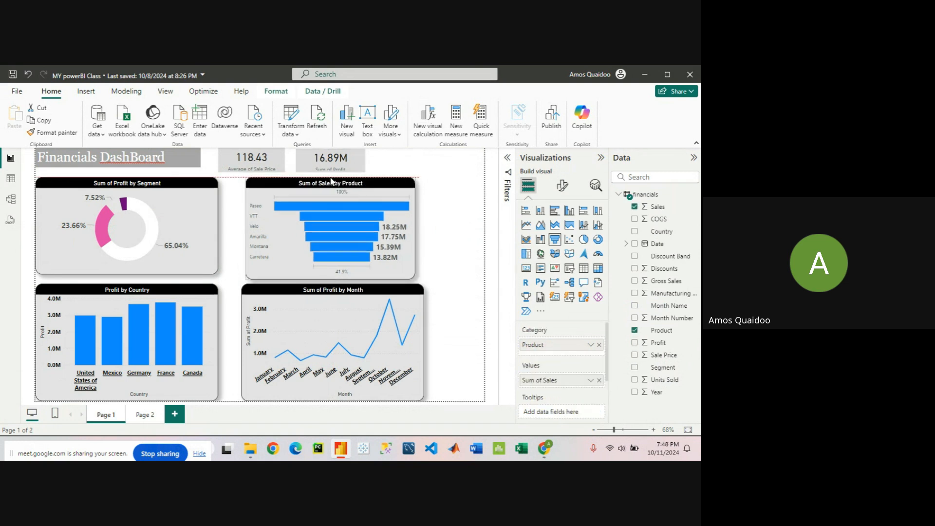
pyautogui.click(354, 166)
pyautogui.moveTo(331, 172); pyautogui.dragTo(333, 178)
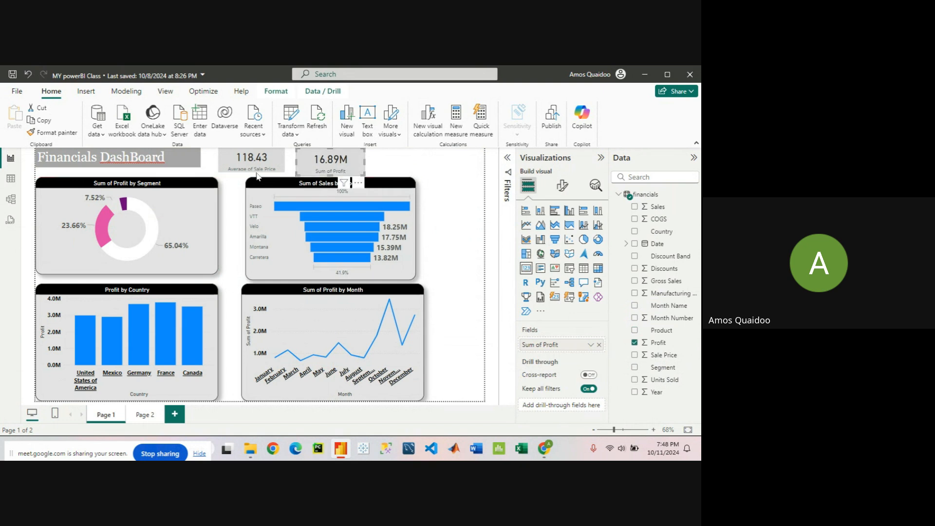
pyautogui.click(254, 173)
pyautogui.moveTo(252, 173); pyautogui.dragTo(252, 177)
pyautogui.click(355, 168)
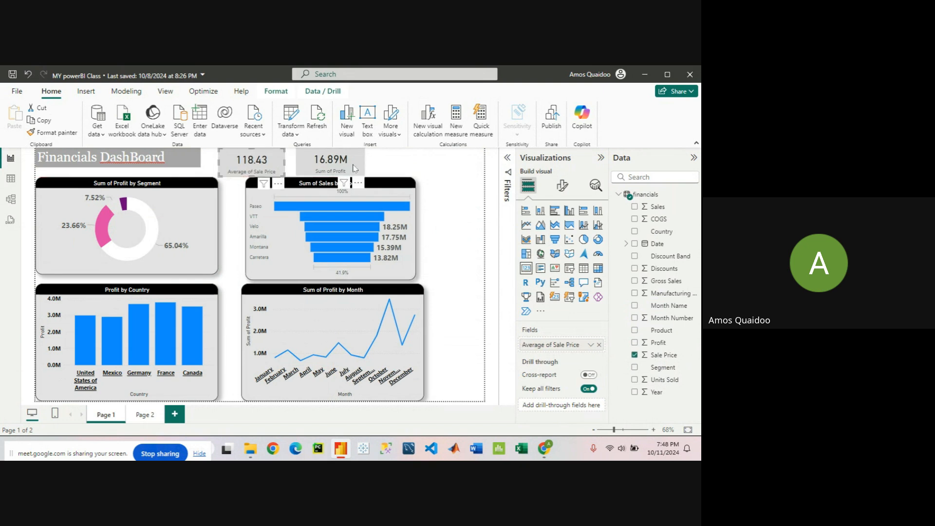
# Insert a slicer on the empty canvas and assign the Segment field to it
pyautogui.click(403, 171)
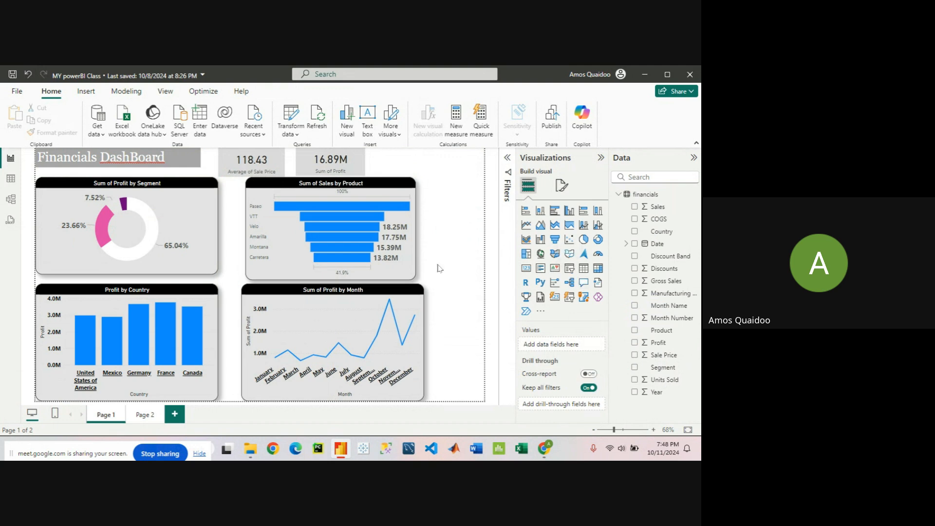
pyautogui.click(569, 268)
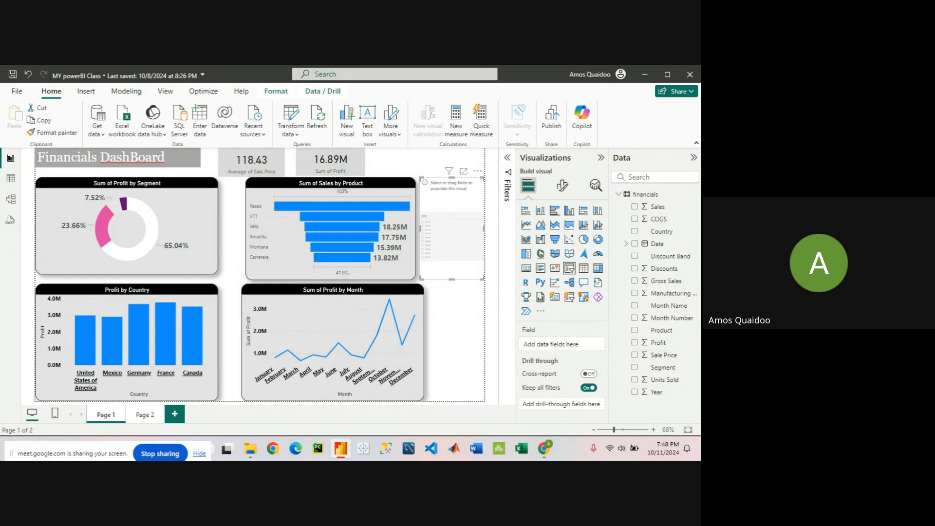
pyautogui.moveTo(662, 367); pyautogui.dragTo(586, 347)
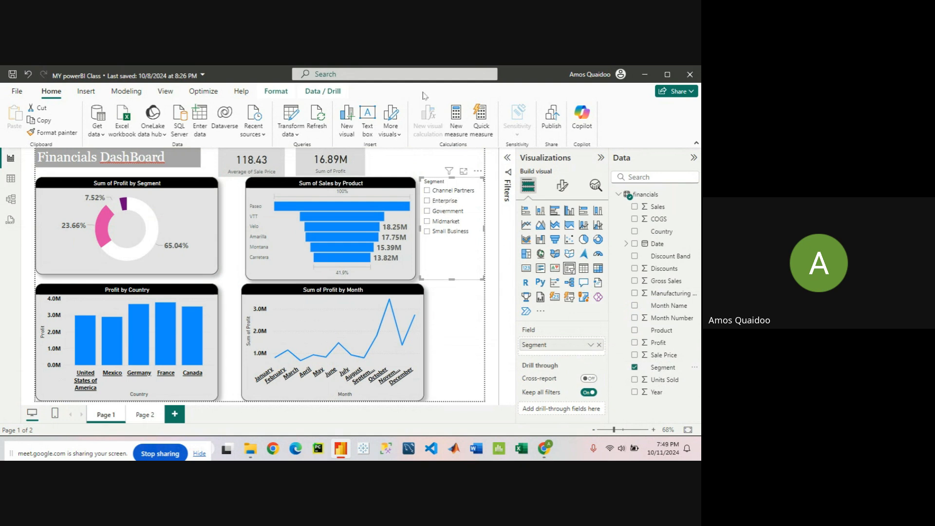
# Test the Segment slicer by filtering the dashboard by each segment in turn, and clear the selection
pyautogui.click(428, 191)
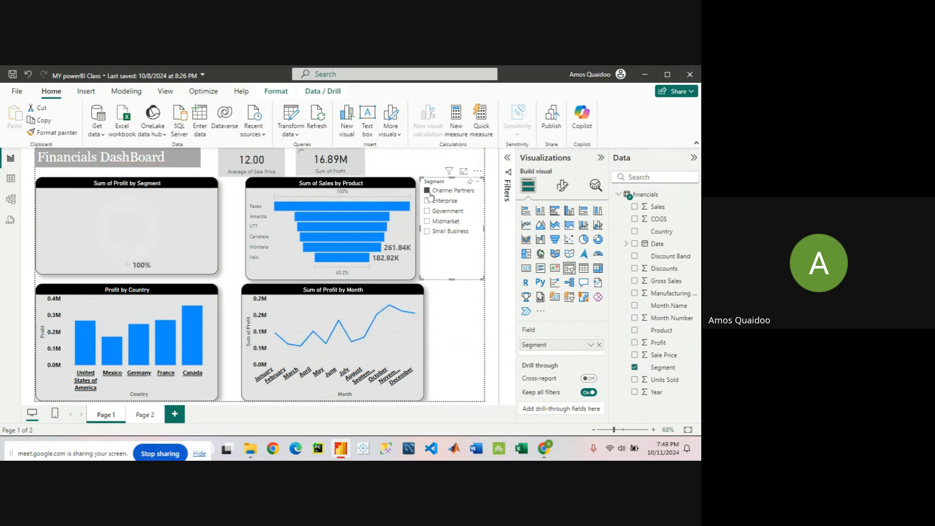
pyautogui.click(427, 201)
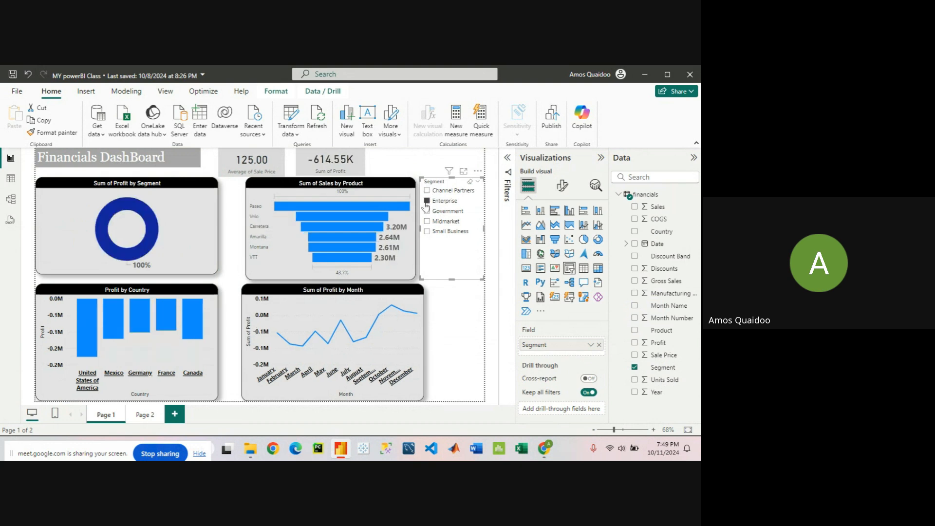
pyautogui.click(427, 221)
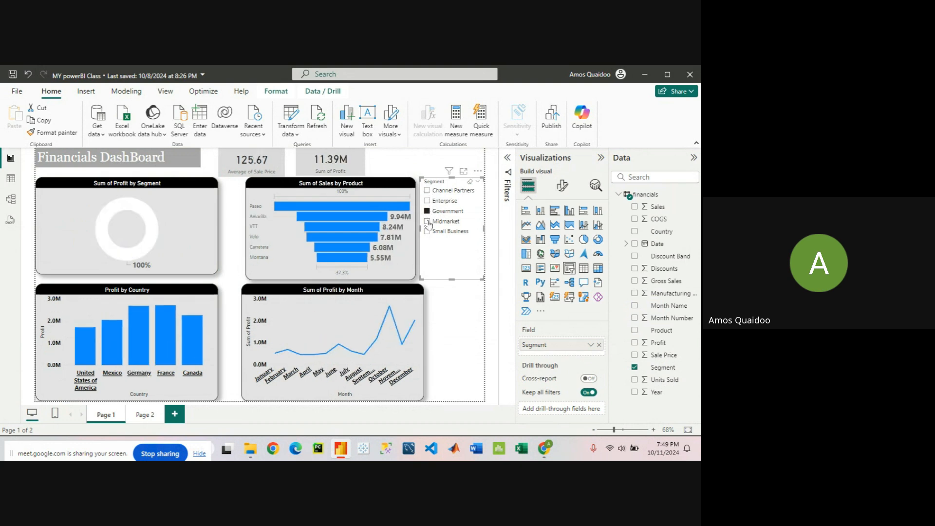
pyautogui.click(427, 231)
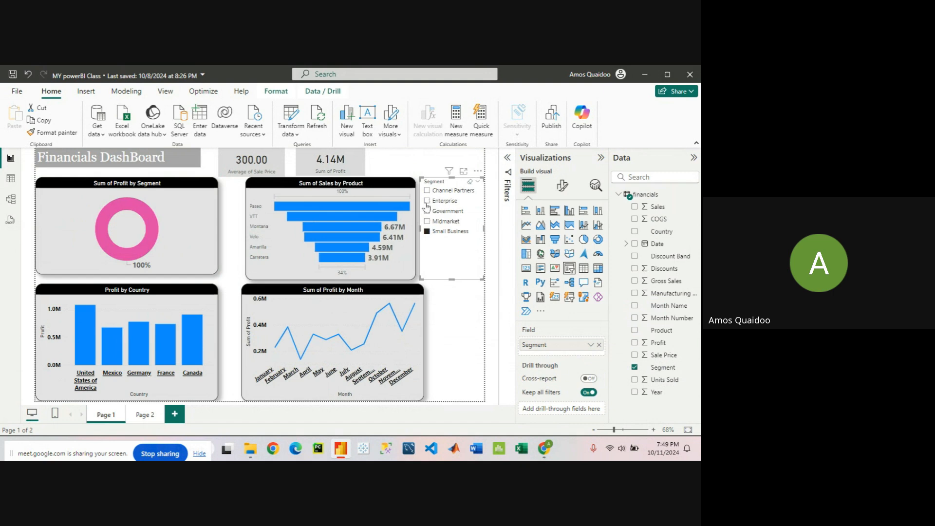
pyautogui.click(427, 212)
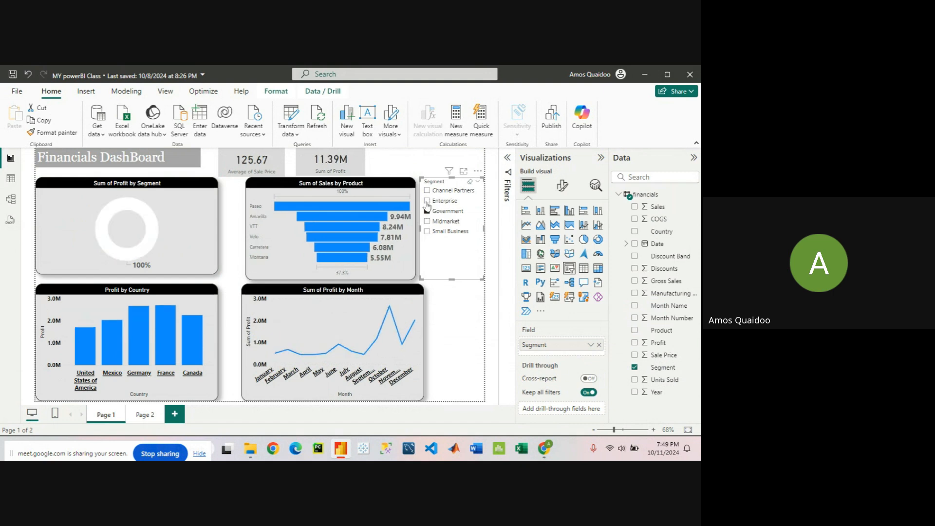
pyautogui.click(427, 201)
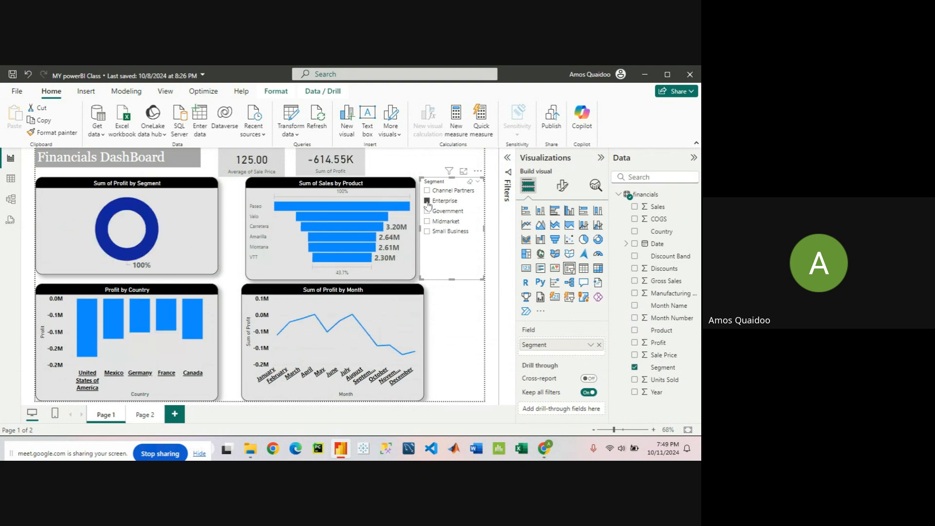
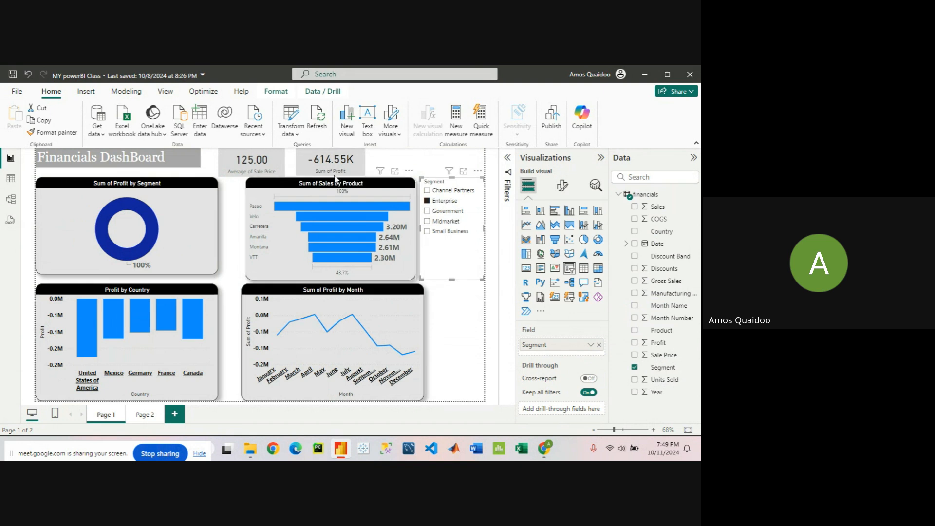
pyautogui.click(427, 211)
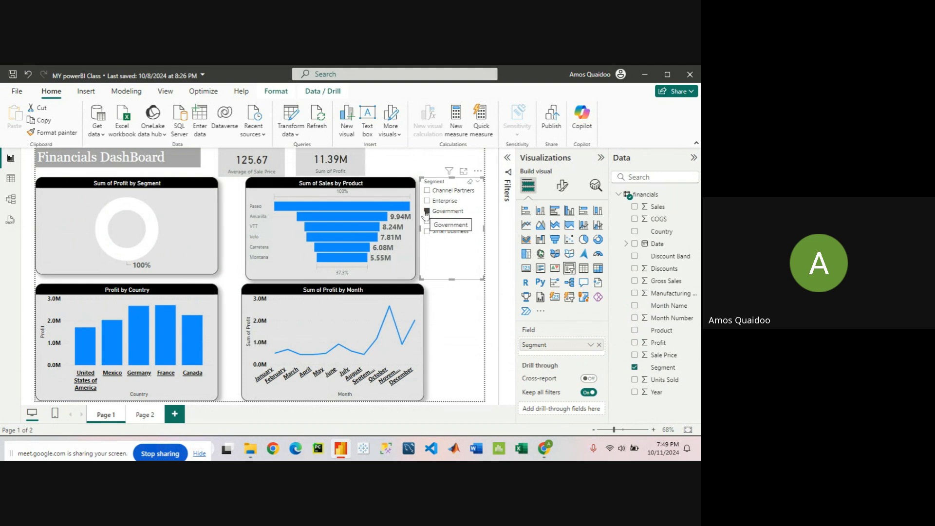
pyautogui.click(427, 222)
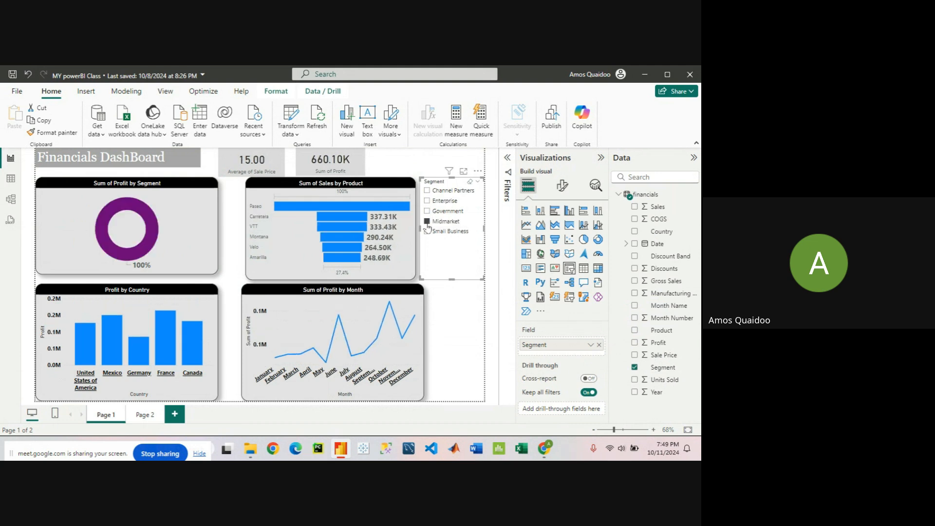
pyautogui.click(427, 232)
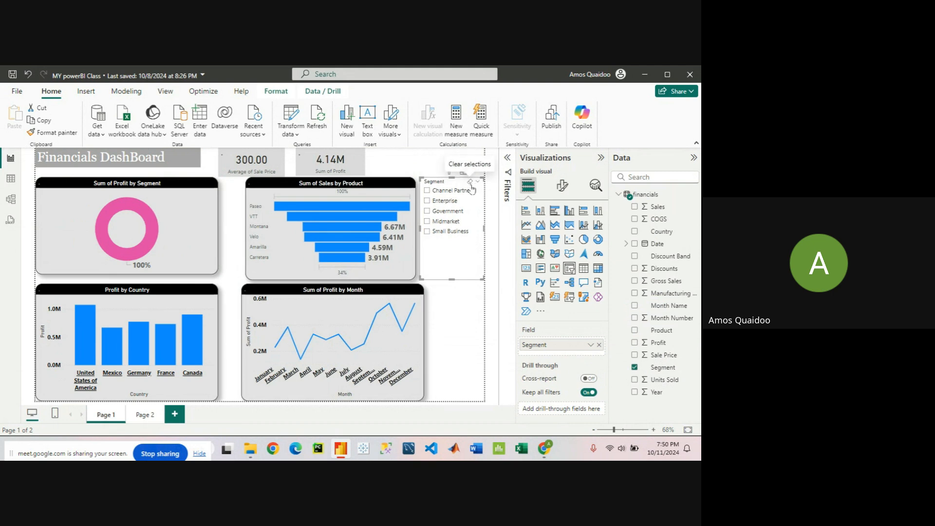
pyautogui.click(471, 183)
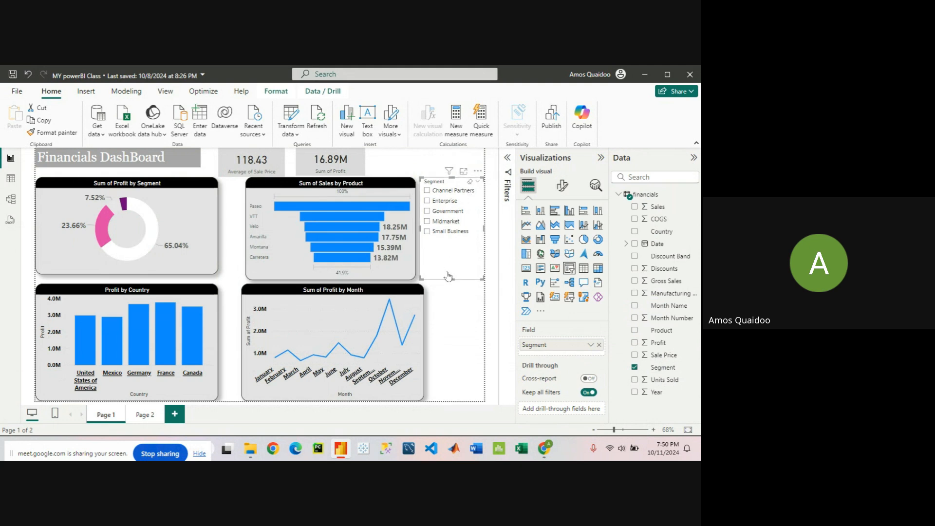
# Try the Tile style on the Segment slicer, switch it to Dropdown, and shorten the slicer to fit its header and selection box
pyautogui.moveTo(450, 279); pyautogui.dragTo(453, 242)
pyautogui.click(562, 186)
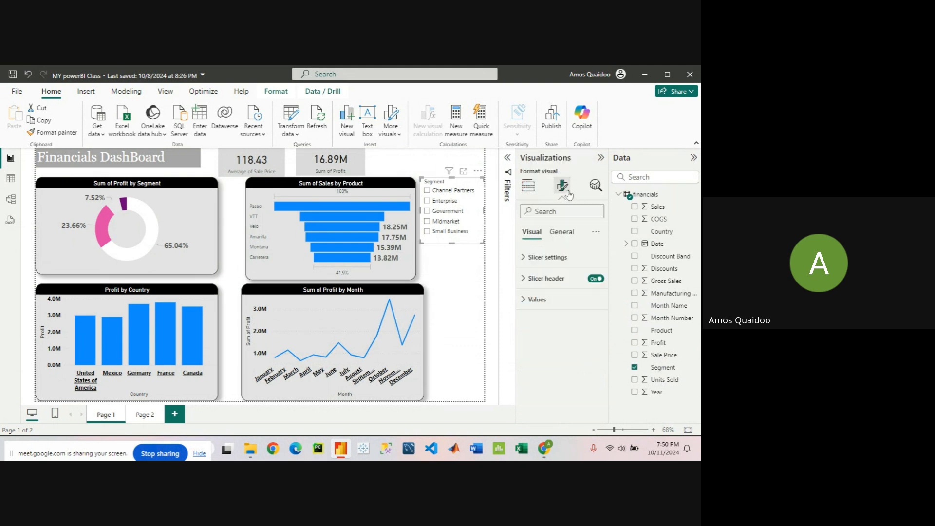
pyautogui.click(523, 262)
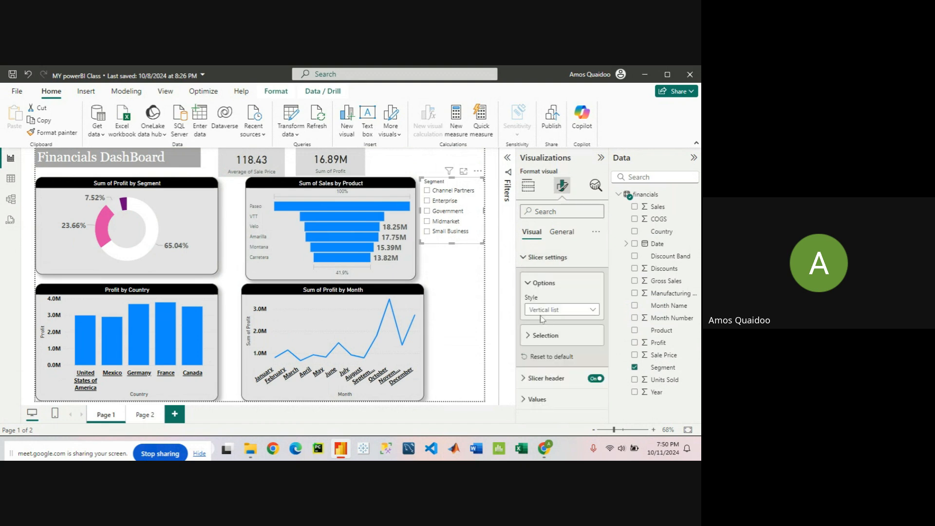
pyautogui.click(582, 315)
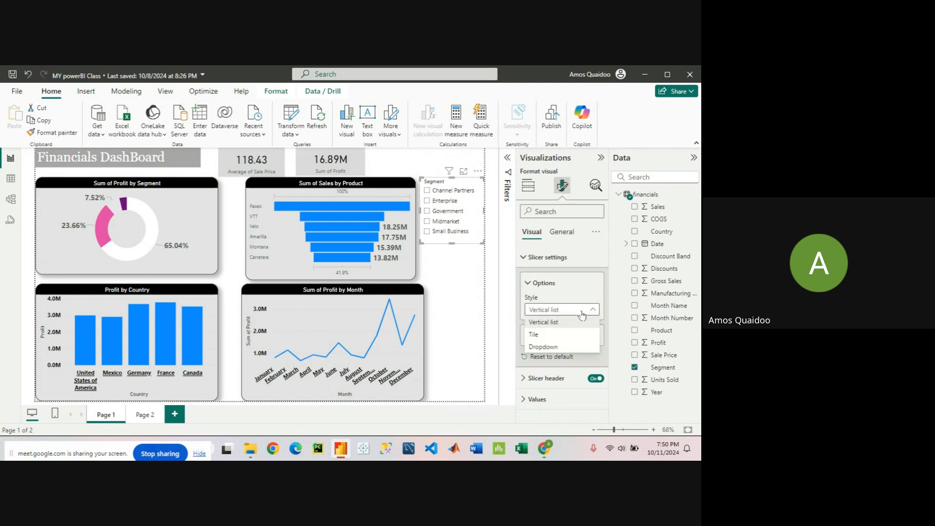
pyautogui.click(562, 336)
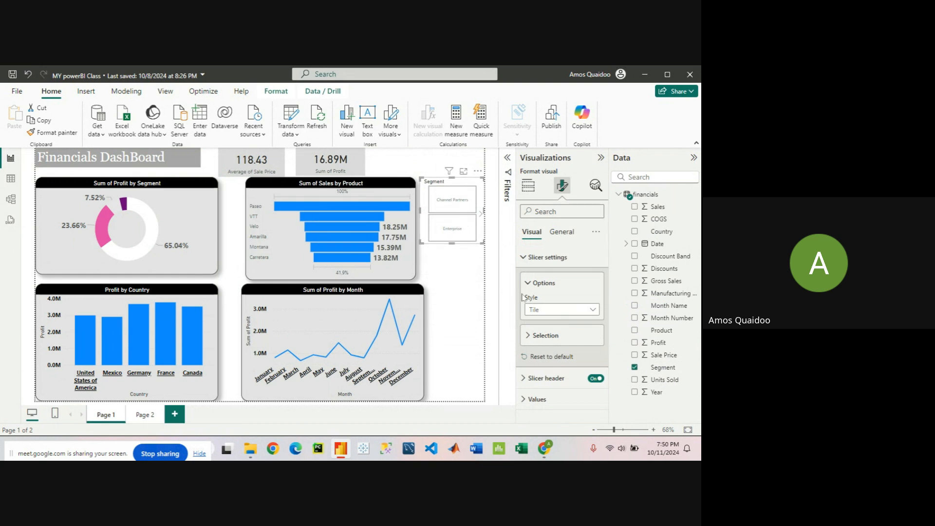
pyautogui.click(550, 309)
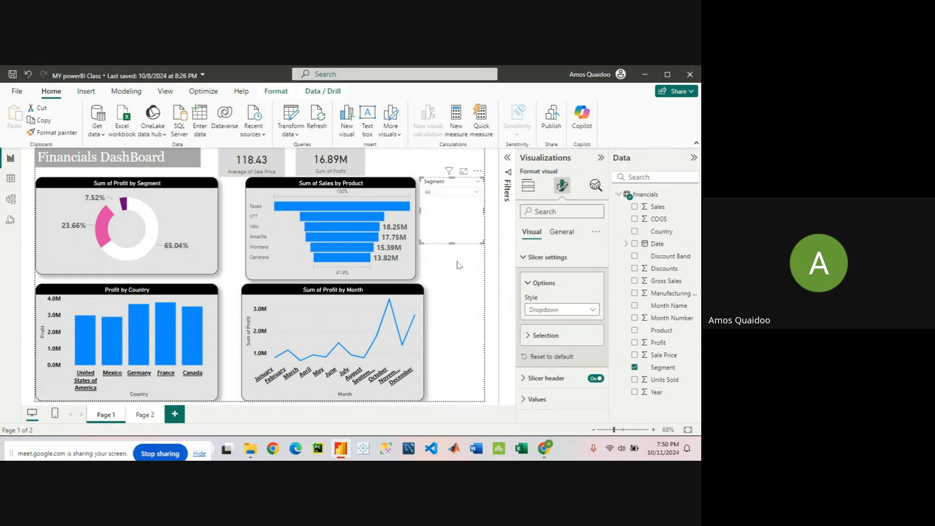
pyautogui.moveTo(452, 243); pyautogui.dragTo(450, 196)
# Test the dropdown slicer with Channel Partners, Enterprise and Government, and clear the selection
pyautogui.click(461, 193)
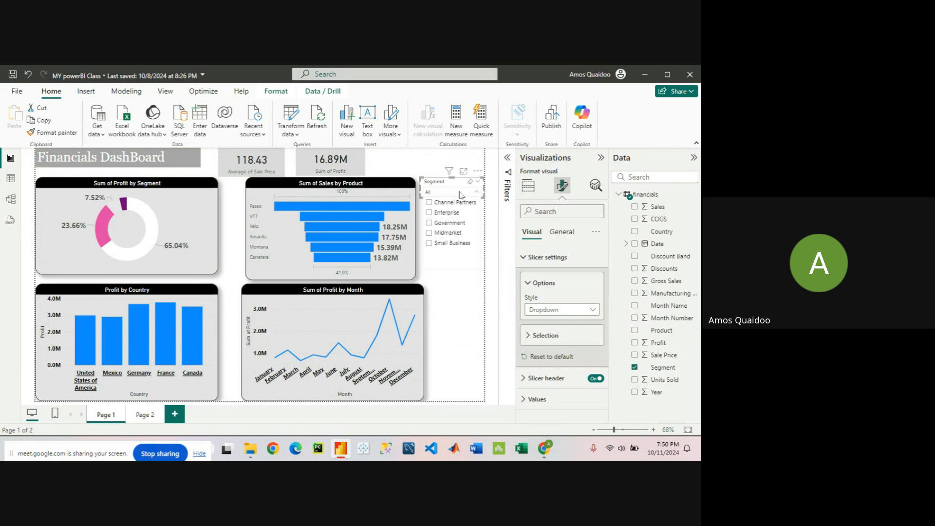
pyautogui.click(431, 203)
pyautogui.click(428, 213)
pyautogui.click(429, 223)
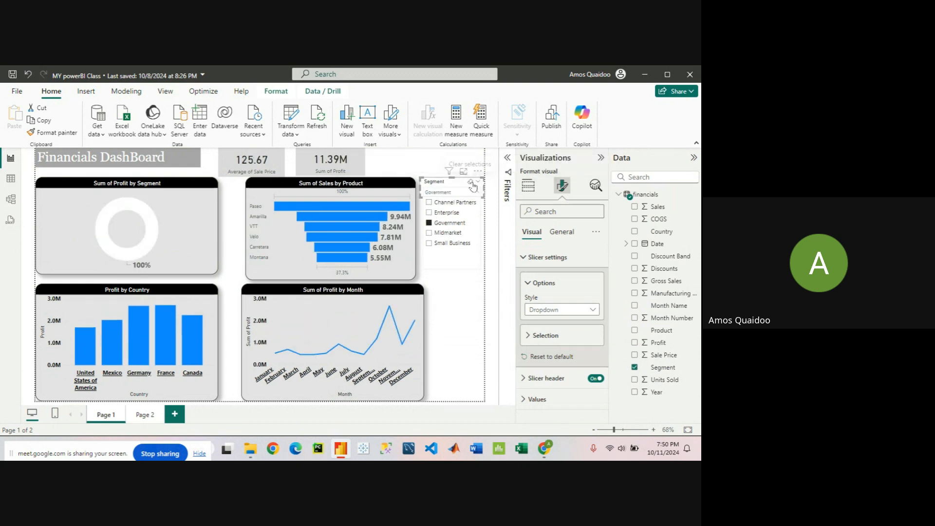
pyautogui.click(472, 183)
pyautogui.click(472, 184)
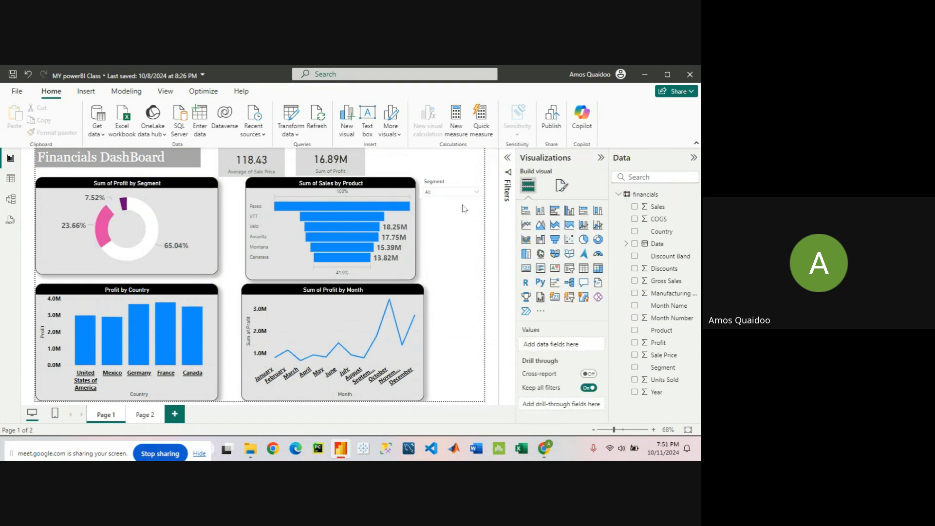
# Make the Segment slicer's header text bold and set its font size to 13
pyautogui.click(460, 187)
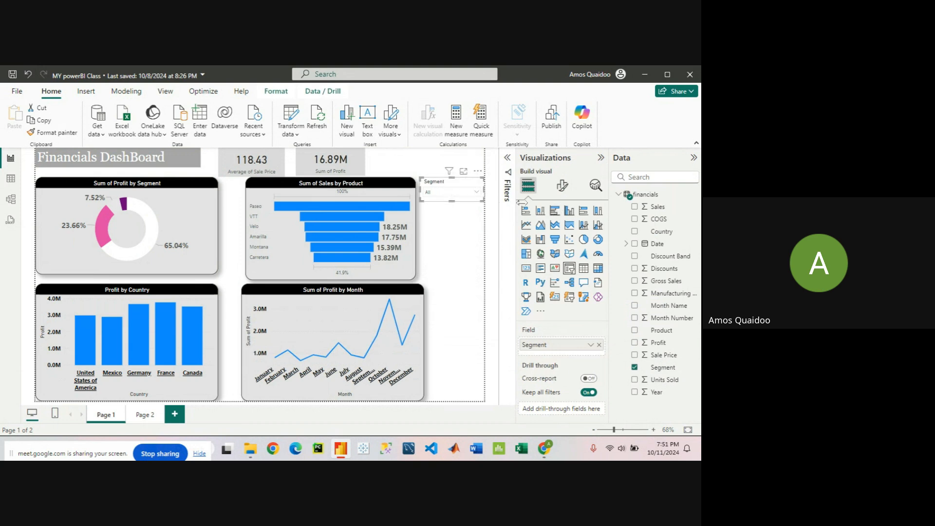
pyautogui.click(561, 185)
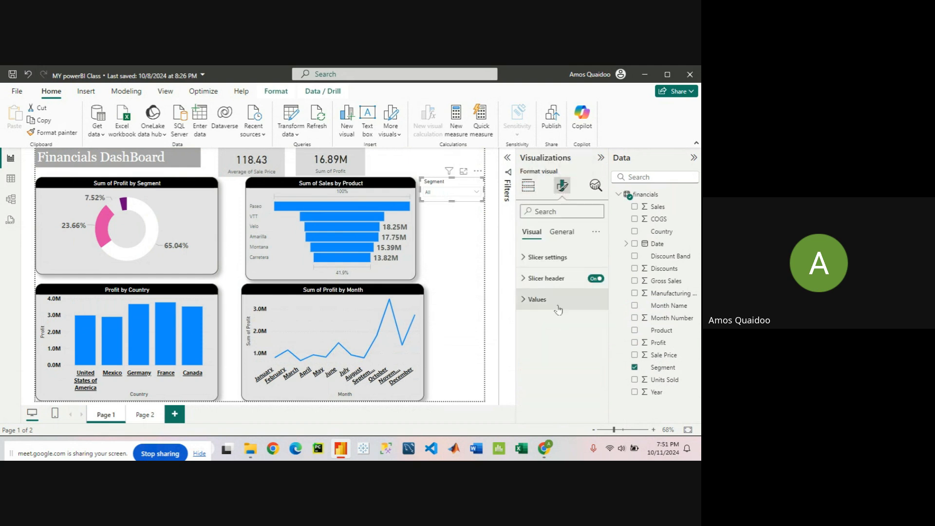
pyautogui.click(565, 234)
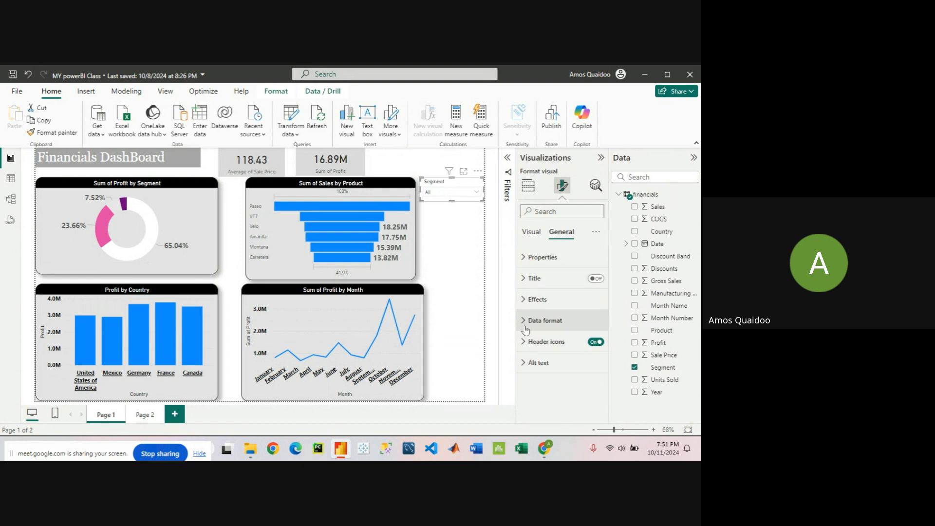
pyautogui.click(531, 233)
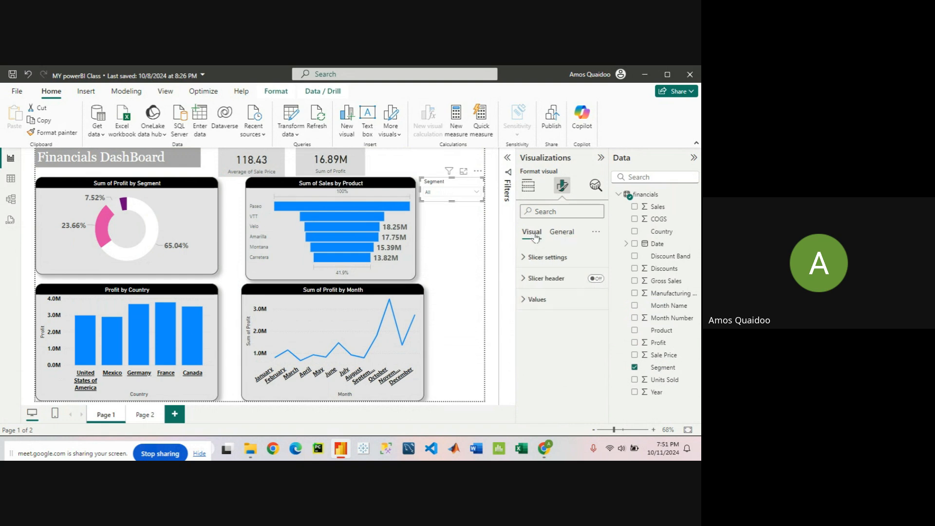
pyautogui.click(526, 279)
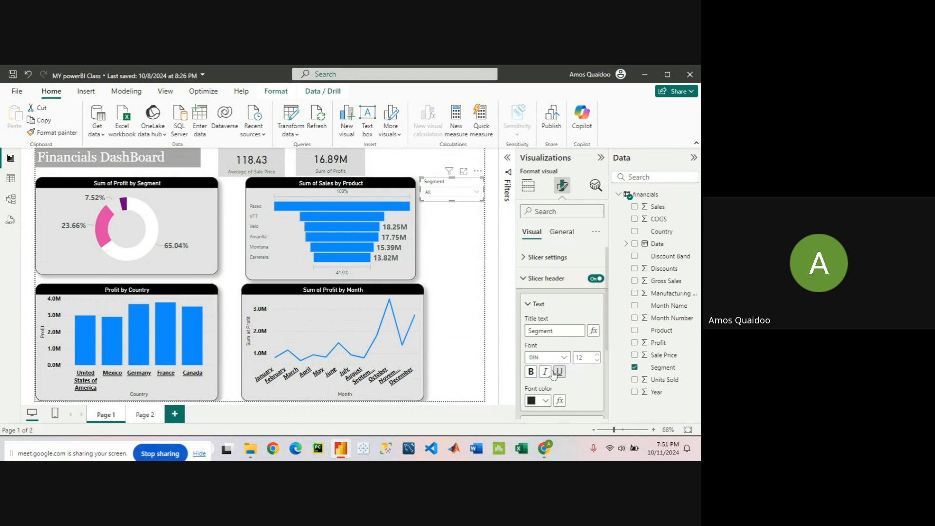
pyautogui.click(531, 372)
pyautogui.scroll(-3, 584, 372)
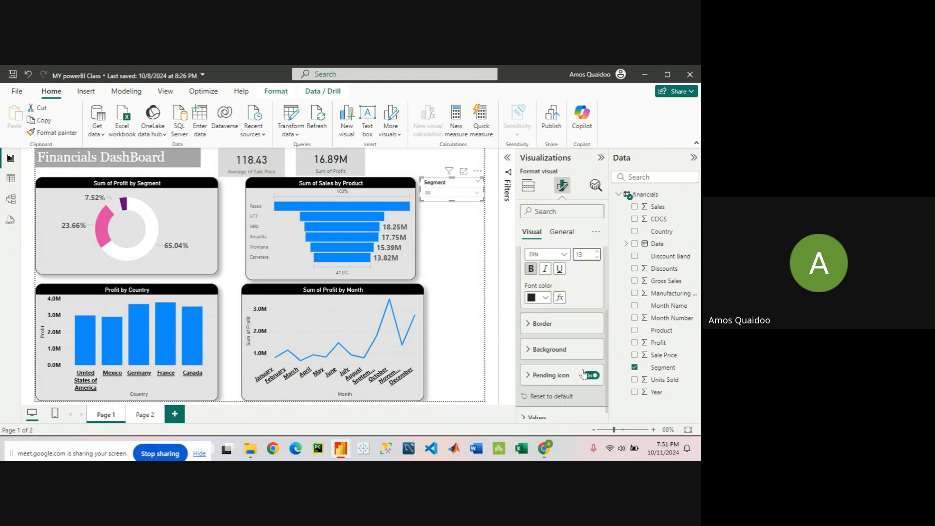
# Set the Segment slicer's values font size to 14 and check its dropdown list
pyautogui.click(533, 351)
pyautogui.scroll(-2, 544, 382)
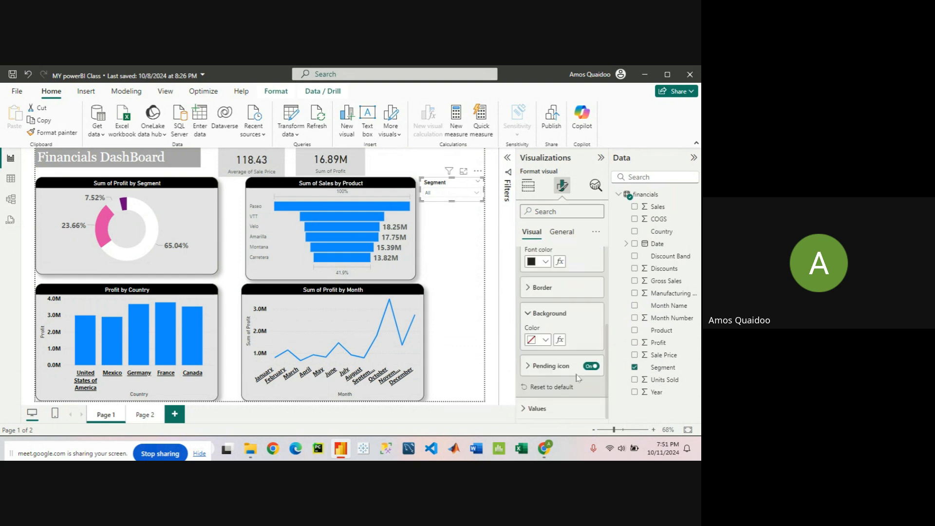
pyautogui.click(537, 408)
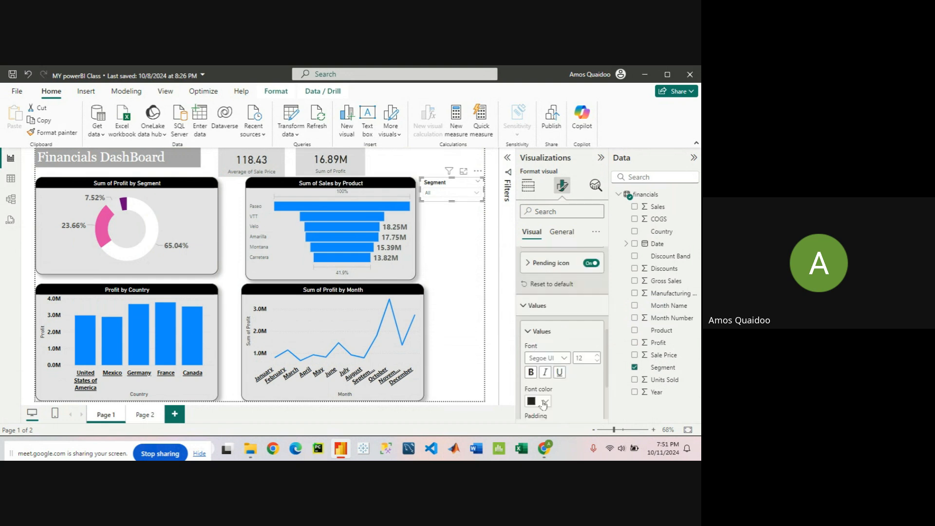
pyautogui.click(596, 356)
pyautogui.click(476, 195)
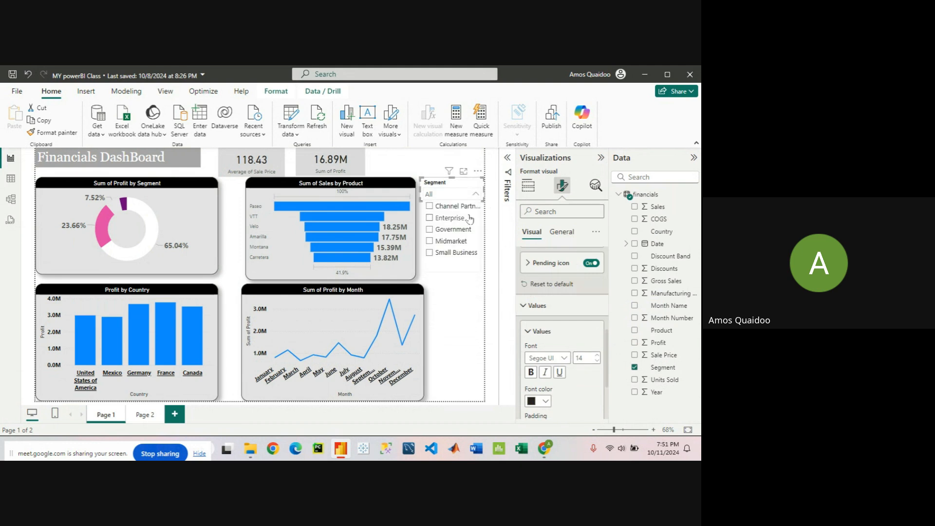
pyautogui.click(470, 296)
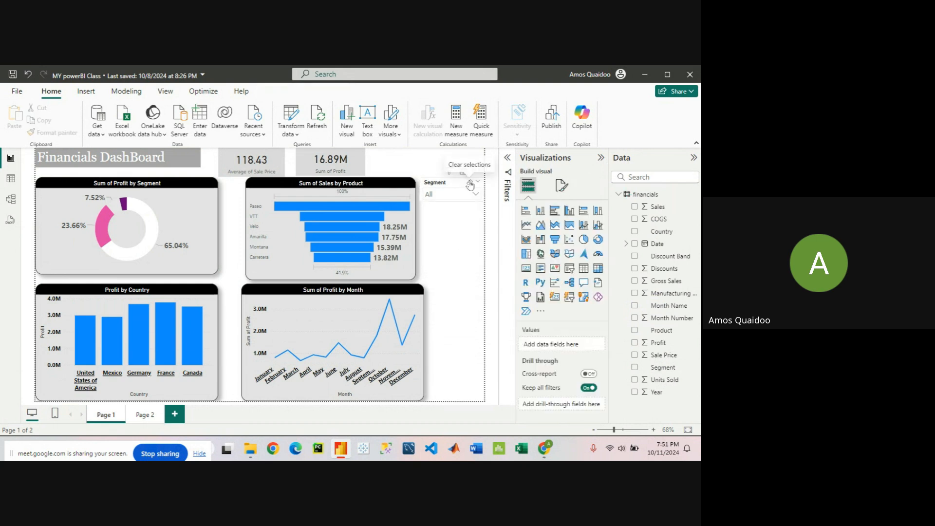
# Move the Segment slicer slightly down and add a new slicer for the Country field just below it
pyautogui.moveTo(478, 178)
pyautogui.mouseDown()
pyautogui.moveTo(421, 156)
pyautogui.moveTo(439, 152)
pyautogui.moveTo(472, 169)
pyautogui.moveTo(476, 187)
pyautogui.mouseUp()
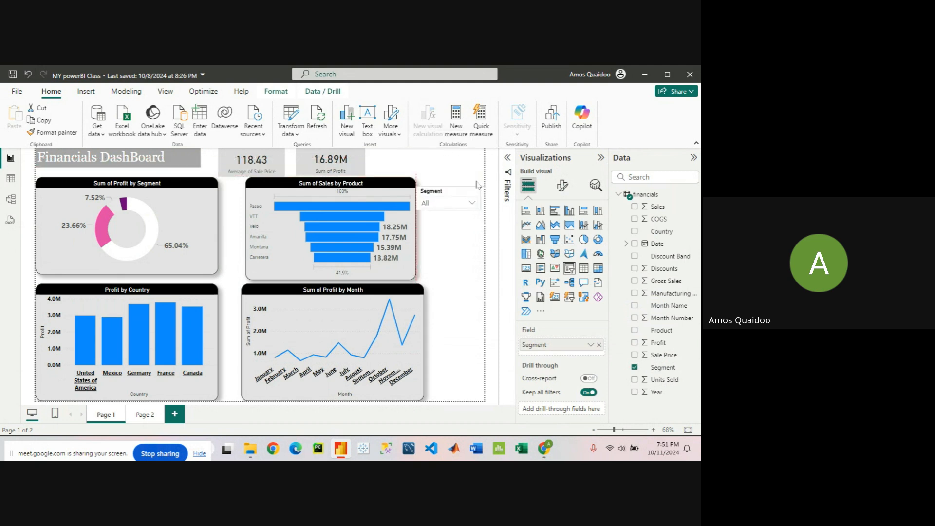
pyautogui.click(462, 249)
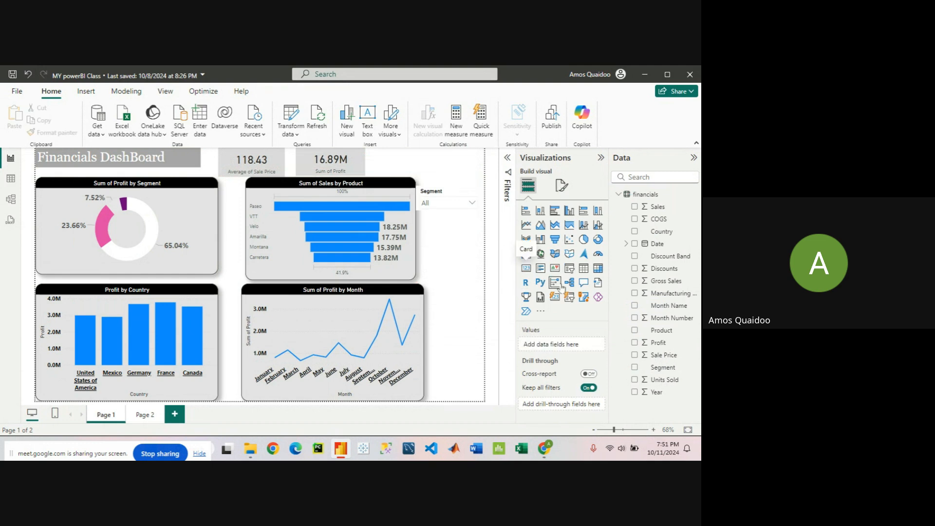
pyautogui.click(569, 268)
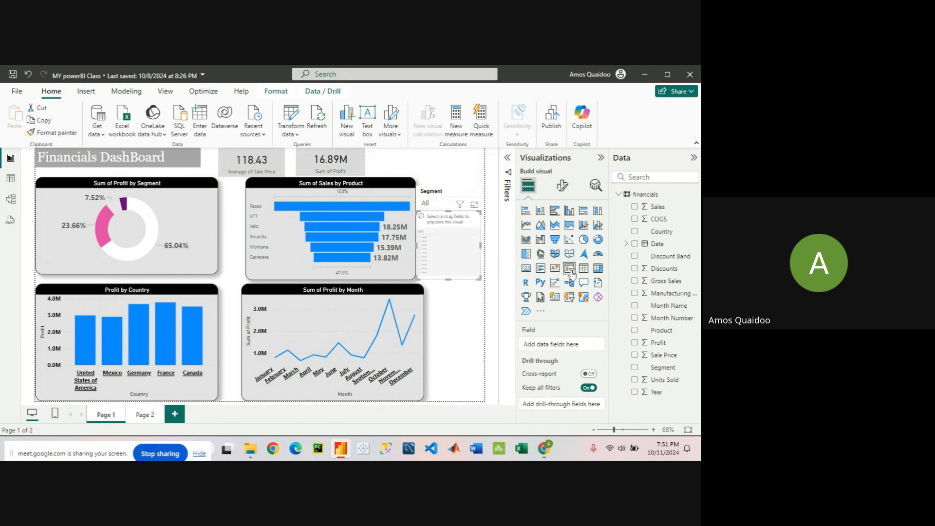
pyautogui.moveTo(476, 212); pyautogui.dragTo(476, 228)
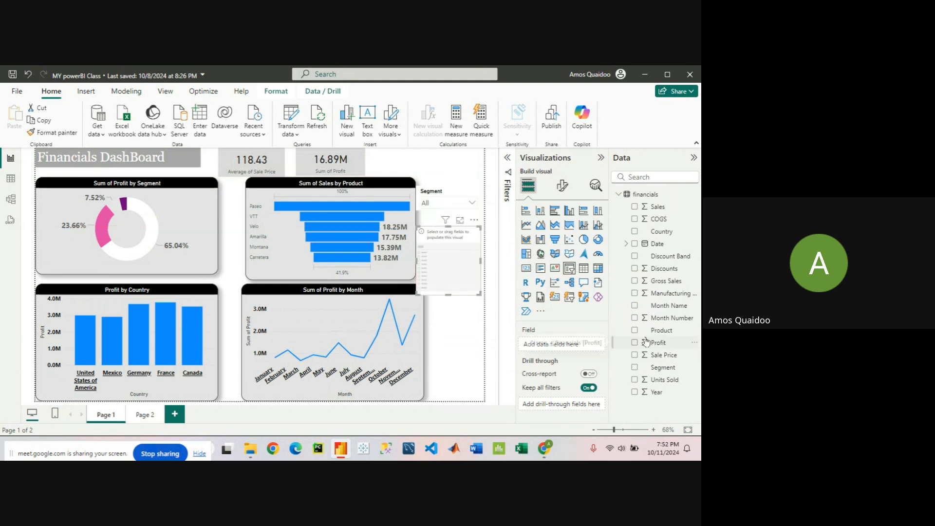
pyautogui.moveTo(661, 231); pyautogui.dragTo(577, 347)
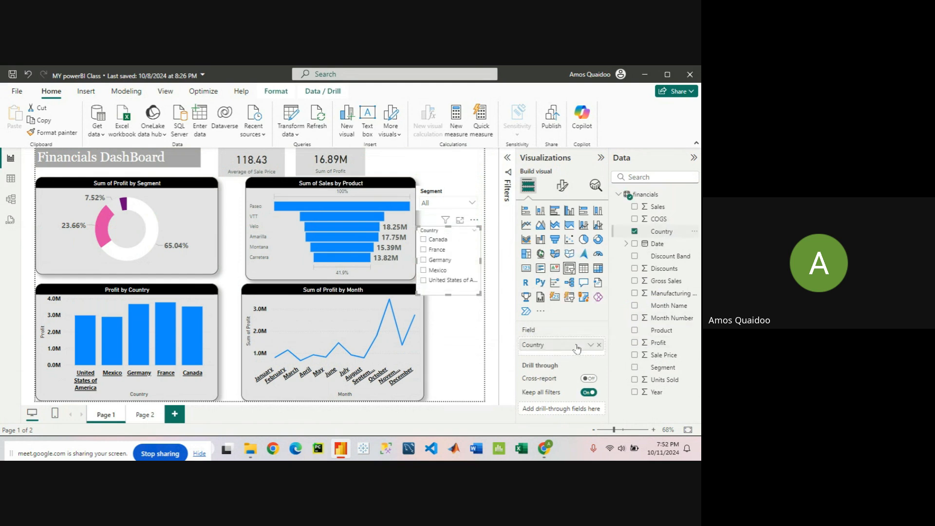
# Copy the Segment slicer's formatting onto the Country slicer with Format painter
pyautogui.click(472, 203)
pyautogui.click(473, 203)
pyautogui.click(446, 191)
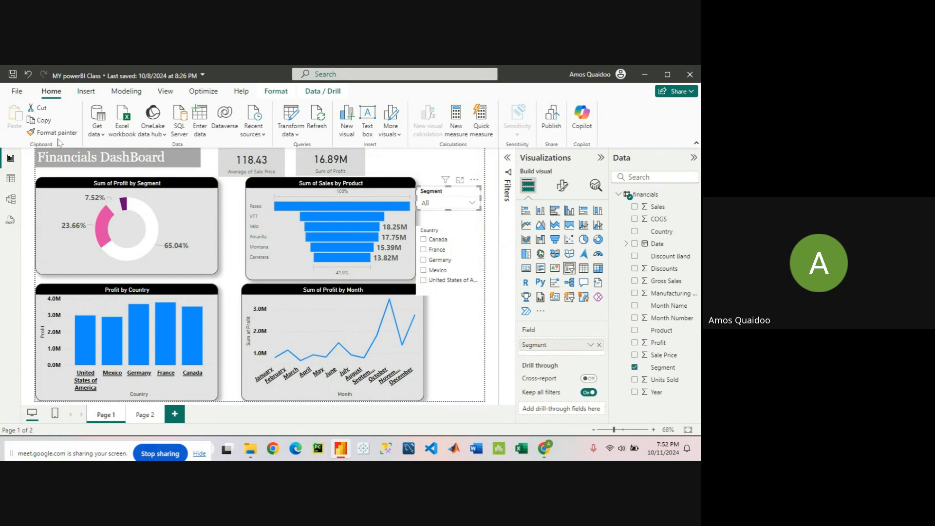
pyautogui.click(59, 136)
pyautogui.click(458, 235)
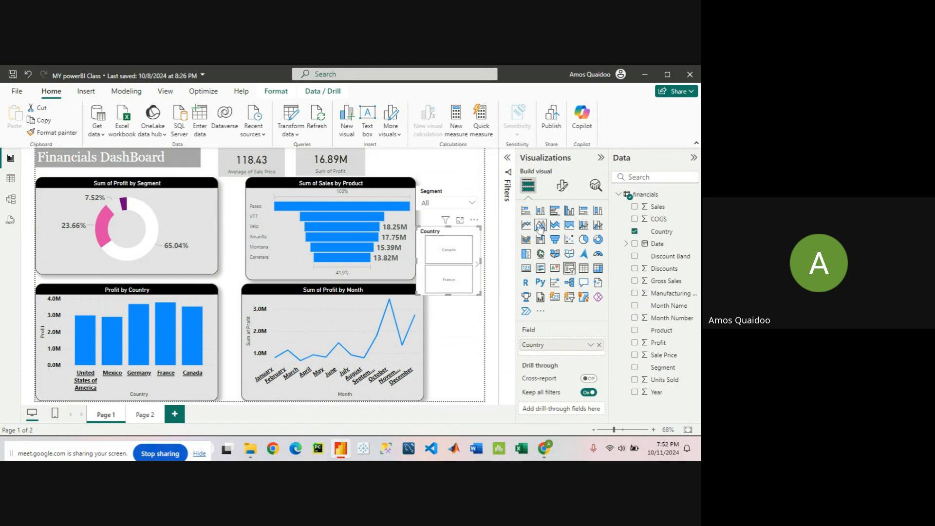
# Change the Country slicer's style to Dropdown and shorten it to fit its header and selection box
pyautogui.click(562, 186)
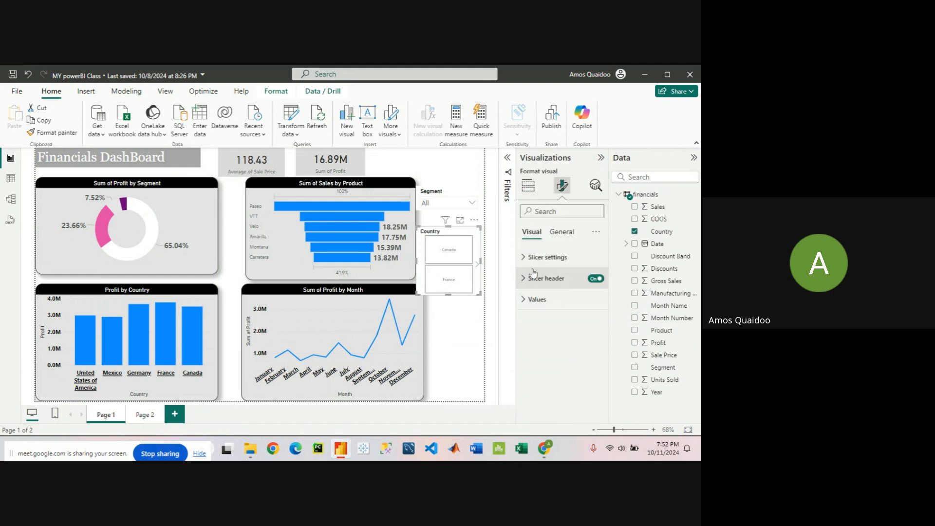
pyautogui.click(528, 265)
pyautogui.click(575, 309)
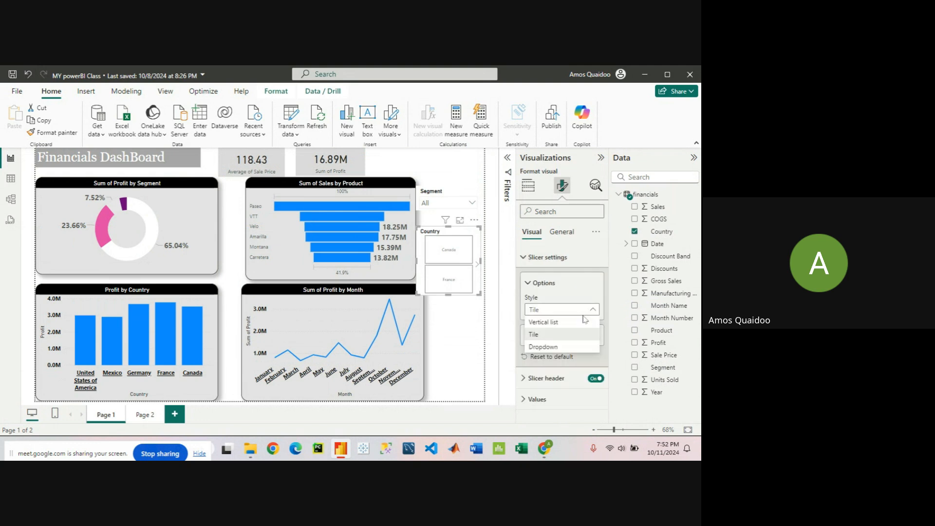
pyautogui.click(565, 346)
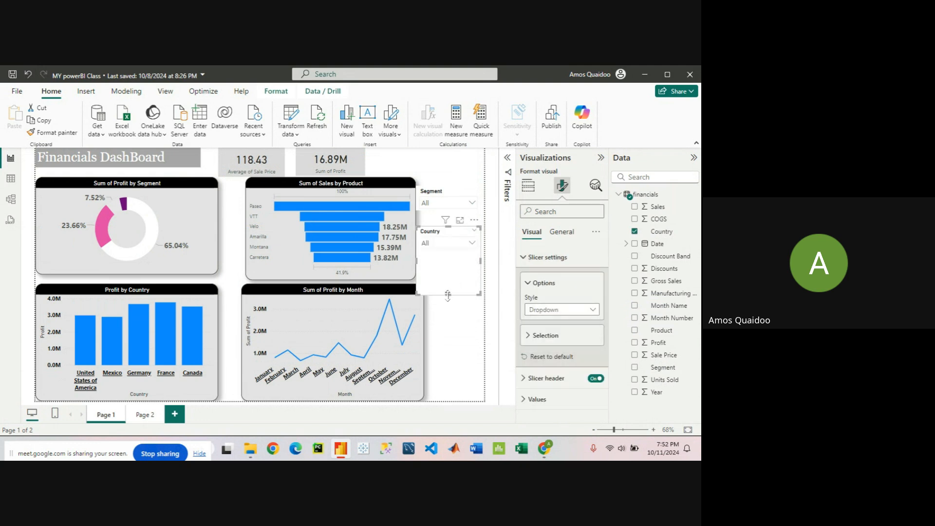
pyautogui.moveTo(447, 296); pyautogui.dragTo(448, 253)
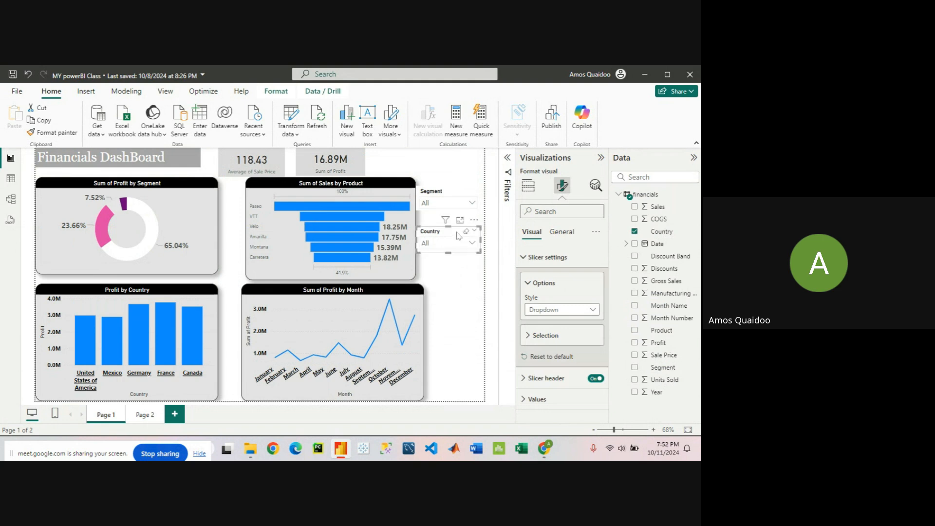
pyautogui.click(467, 286)
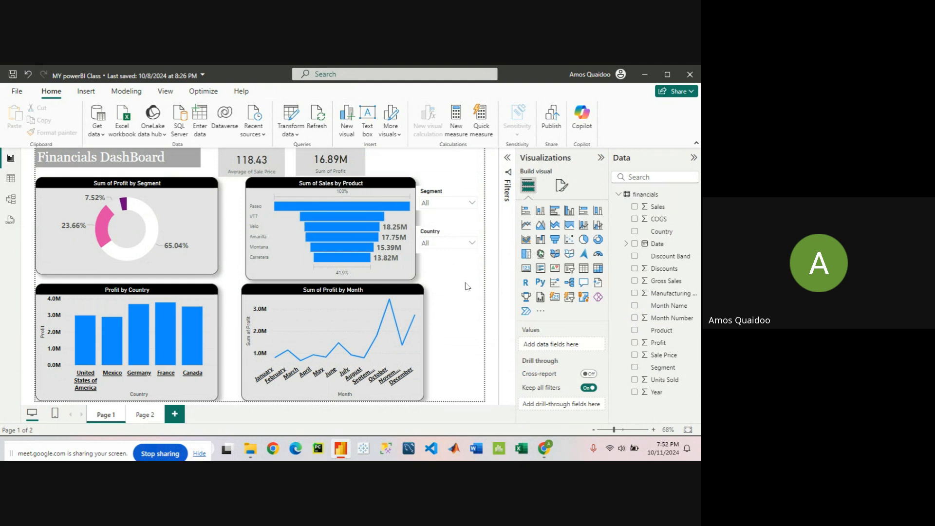
# Add Country as a page-level filter and test it by successively including Canada, France, Mexico, United States of America and Germany
pyautogui.click(509, 159)
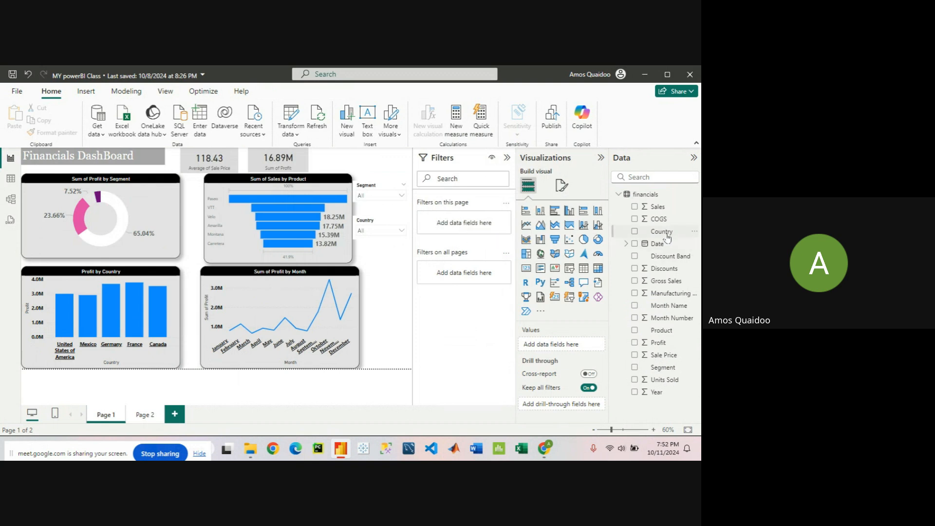
pyautogui.moveTo(667, 237); pyautogui.dragTo(470, 224)
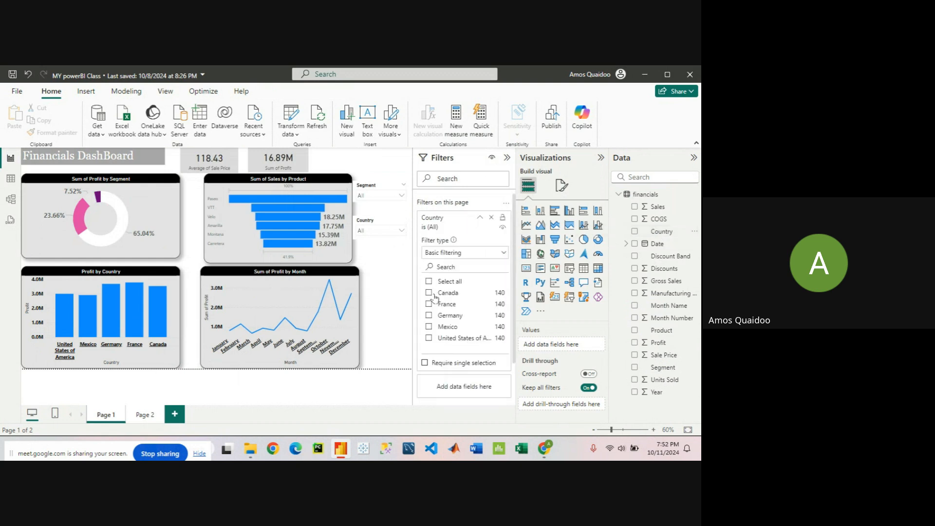
pyautogui.click(429, 294)
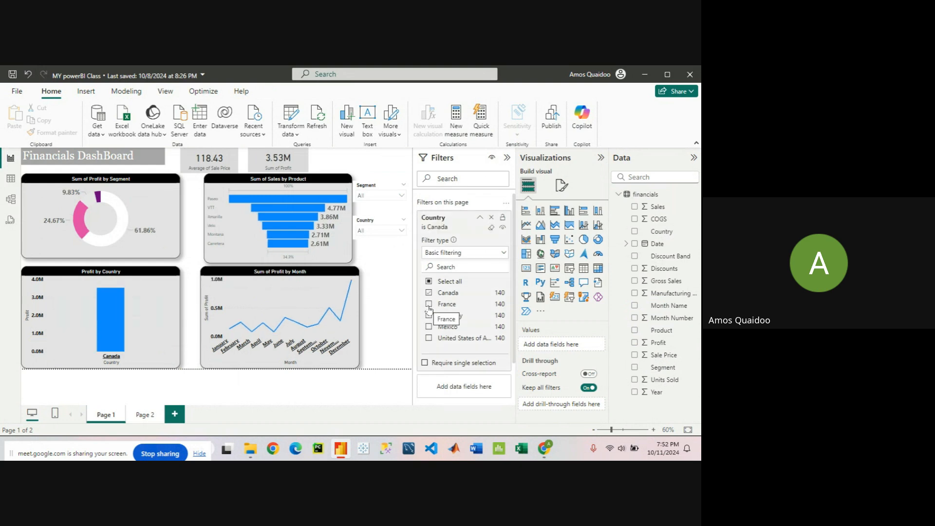
pyautogui.click(428, 304)
pyautogui.click(428, 326)
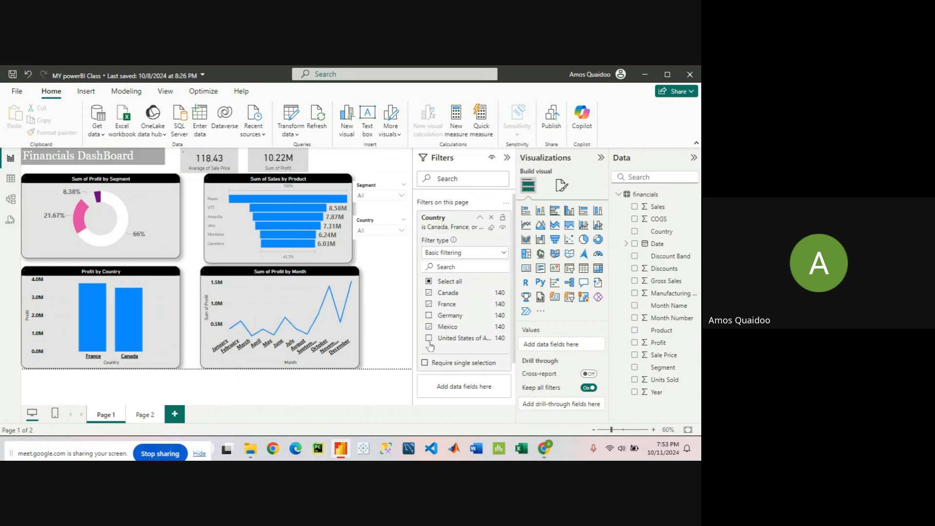
pyautogui.click(429, 338)
pyautogui.click(429, 315)
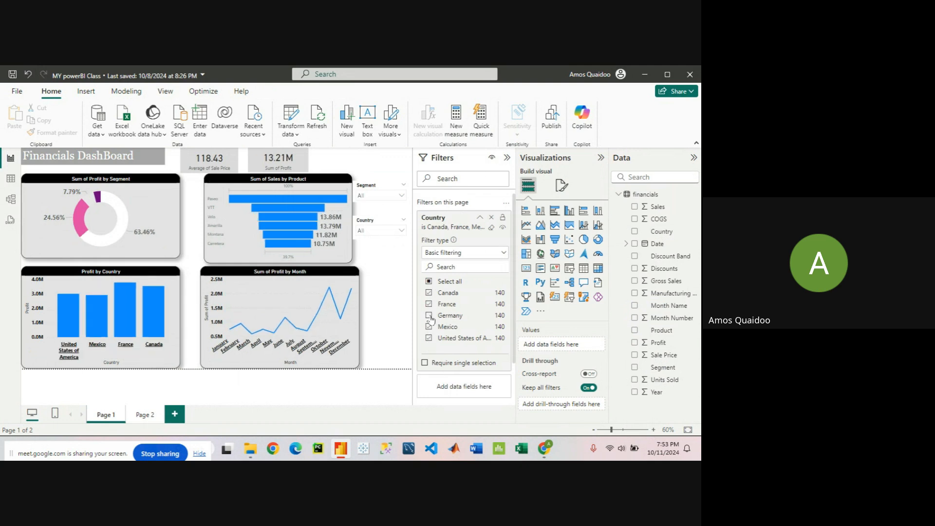
# Clear the page-level Country filter's selections and collapse its filter card
pyautogui.click(491, 227)
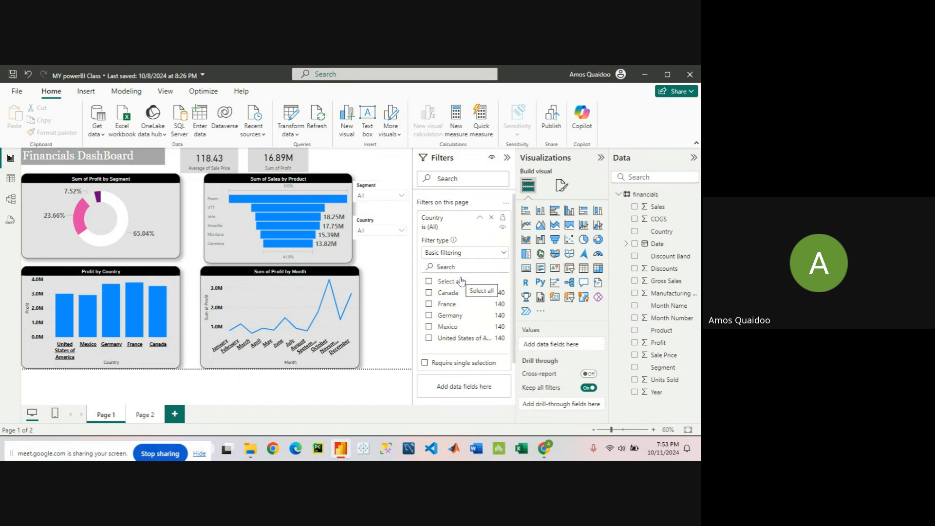
pyautogui.click(479, 220)
pyautogui.click(479, 219)
pyautogui.click(479, 220)
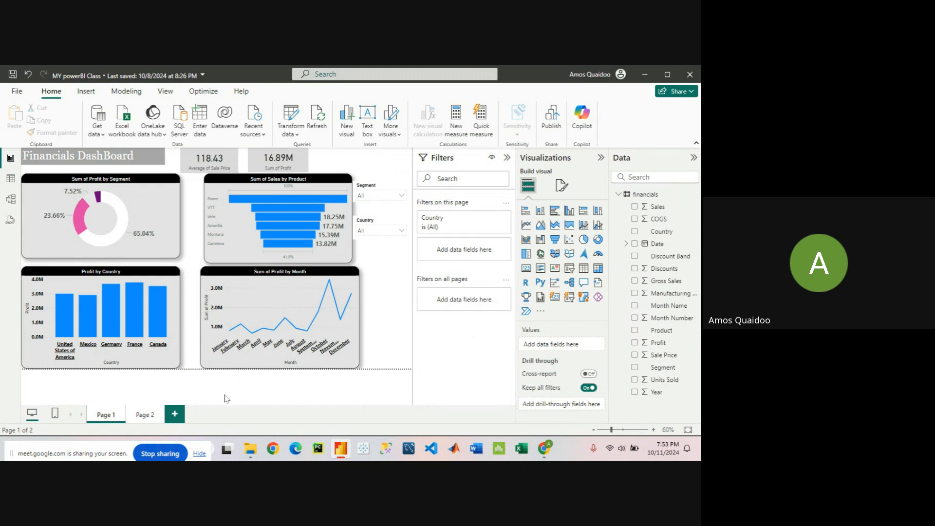
# View the empty Page 2, add a third report page, and return to the dashboard on Page 1
pyautogui.click(146, 415)
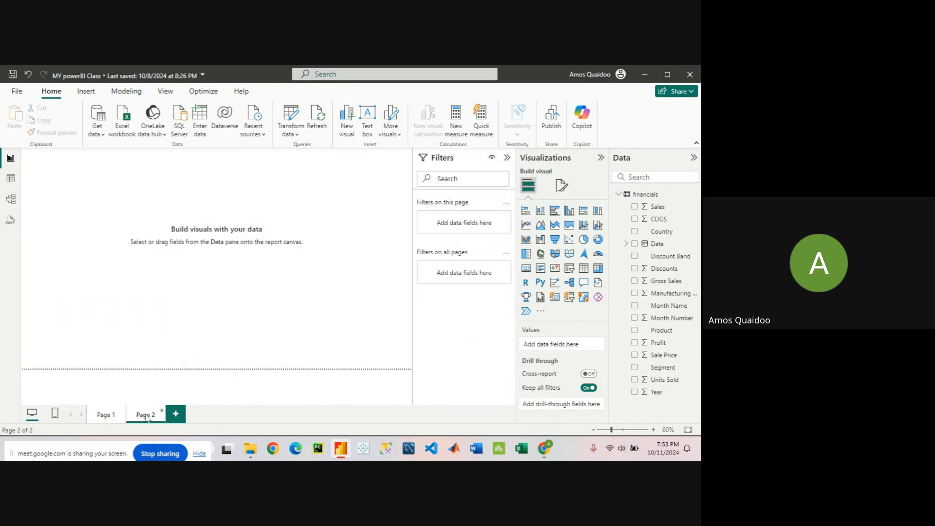
pyautogui.click(106, 415)
pyautogui.click(143, 414)
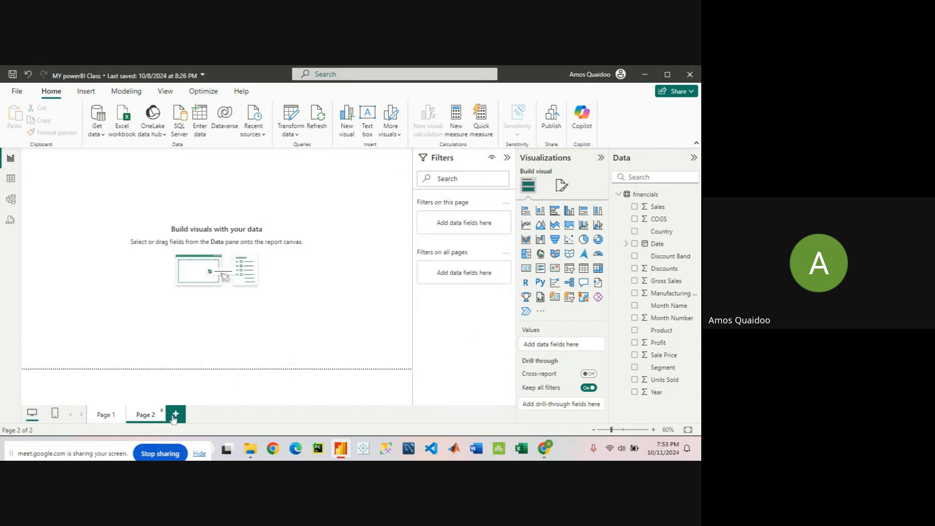
pyautogui.click(175, 414)
pyautogui.click(148, 417)
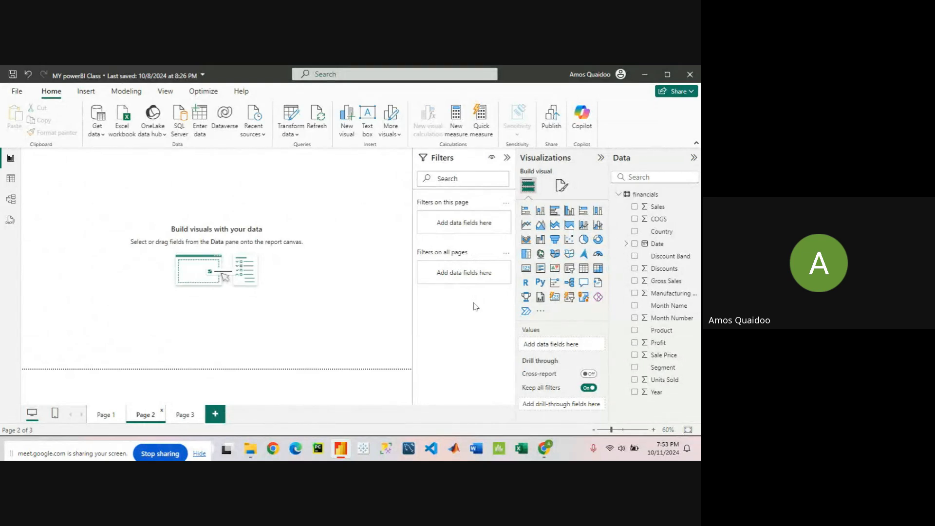
pyautogui.click(99, 415)
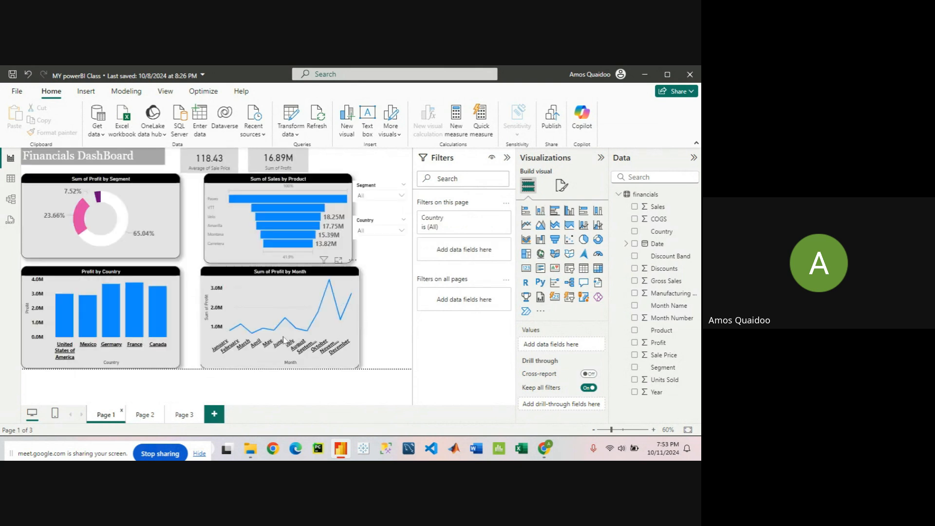
# Filter only the Profit by Country chart to Canada, France, Germany and United States of America, briefly trying Mexico as well
pyautogui.moveTo(130, 288)
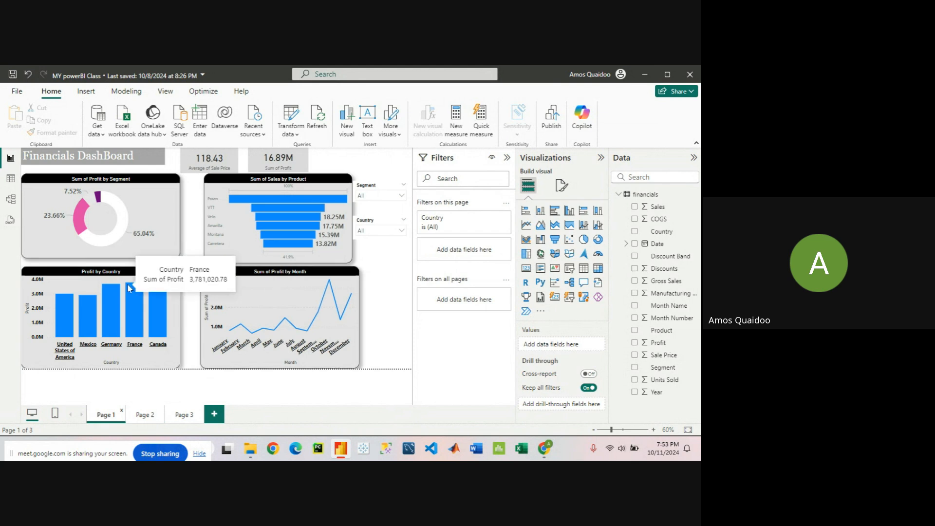
pyautogui.click(160, 359)
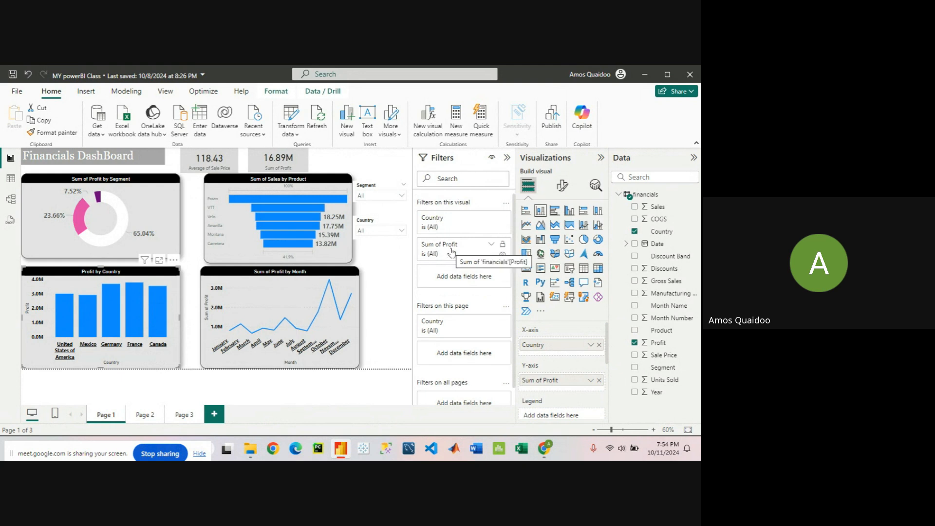
pyautogui.click(492, 218)
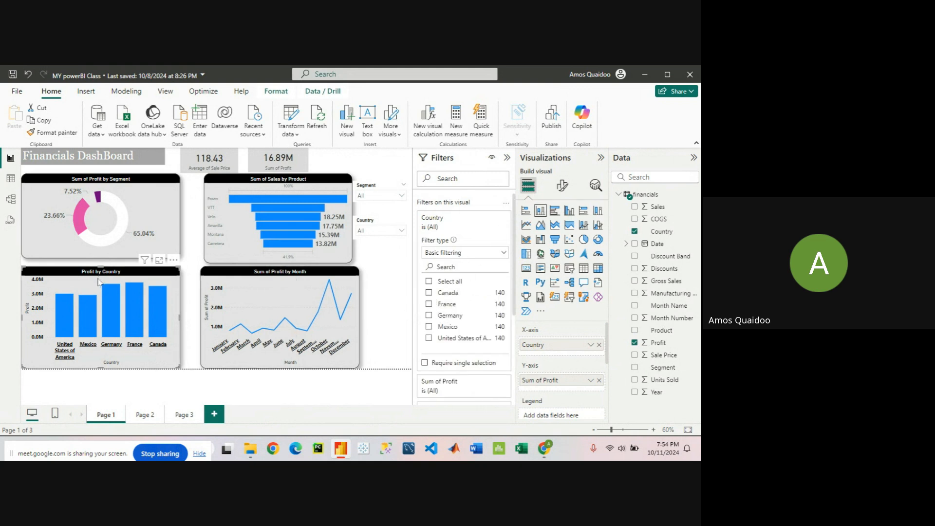
pyautogui.click(429, 293)
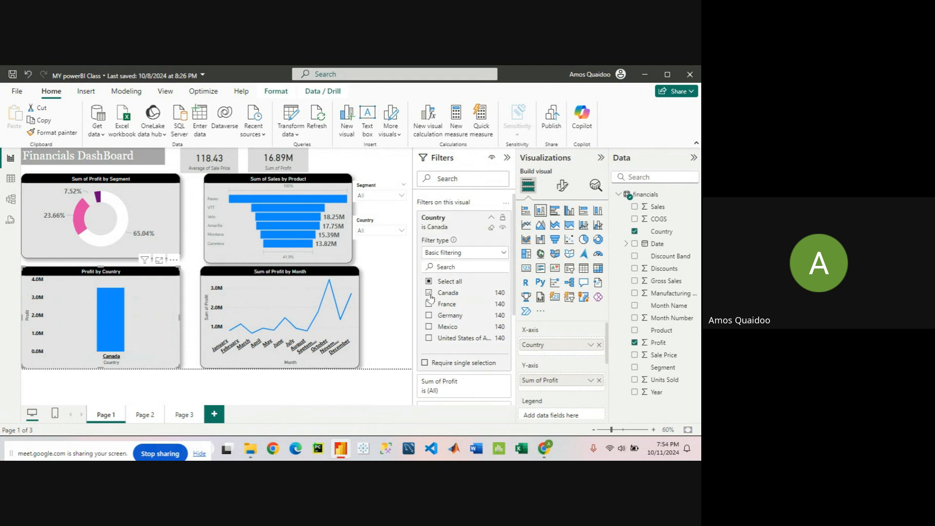
pyautogui.click(429, 304)
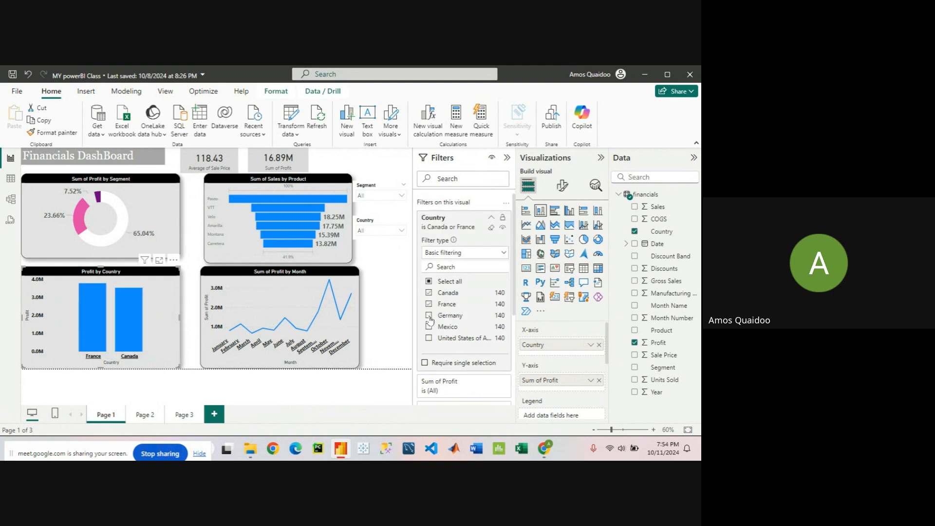
pyautogui.click(429, 315)
pyautogui.click(428, 337)
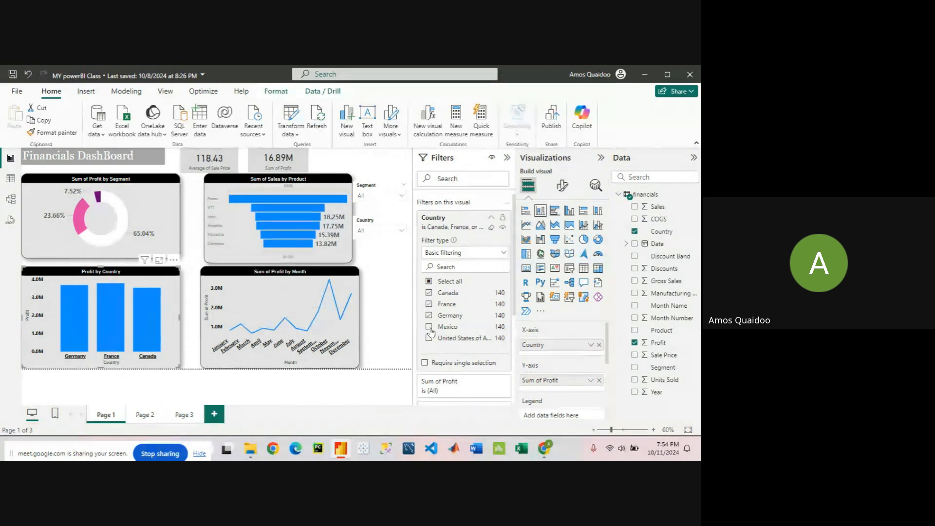
pyautogui.click(429, 326)
pyautogui.click(432, 327)
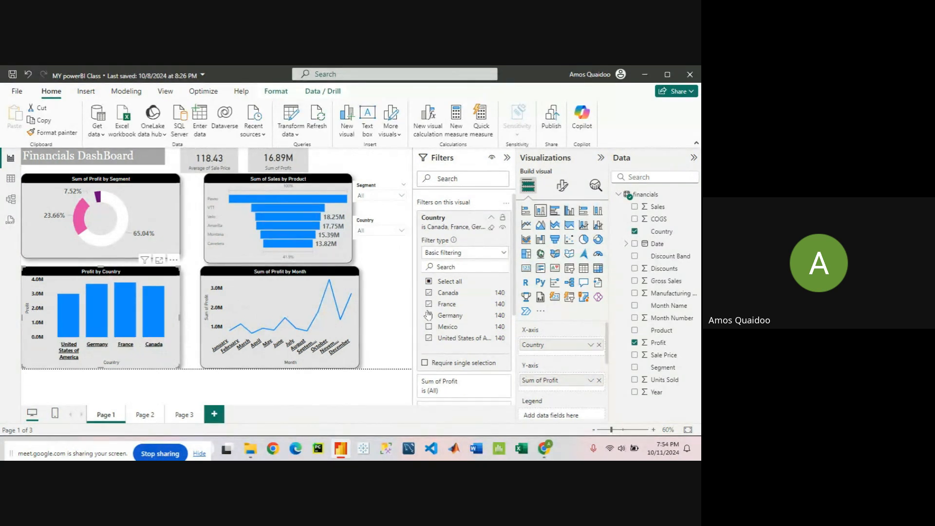
# Remove Germany, France and Canada from the Profit by Country chart's own Country filter, clear that filter completely and collapse its card
pyautogui.click(429, 315)
pyautogui.click(429, 303)
pyautogui.click(428, 293)
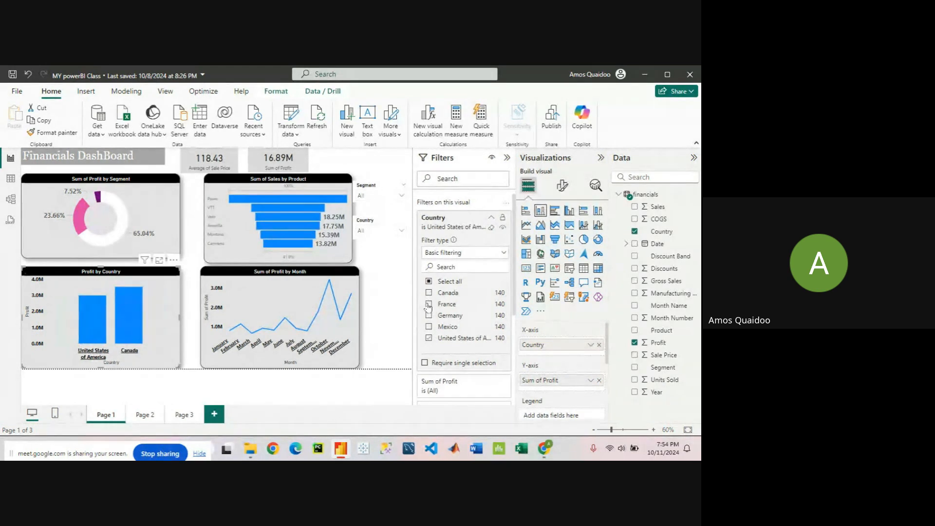
pyautogui.click(492, 230)
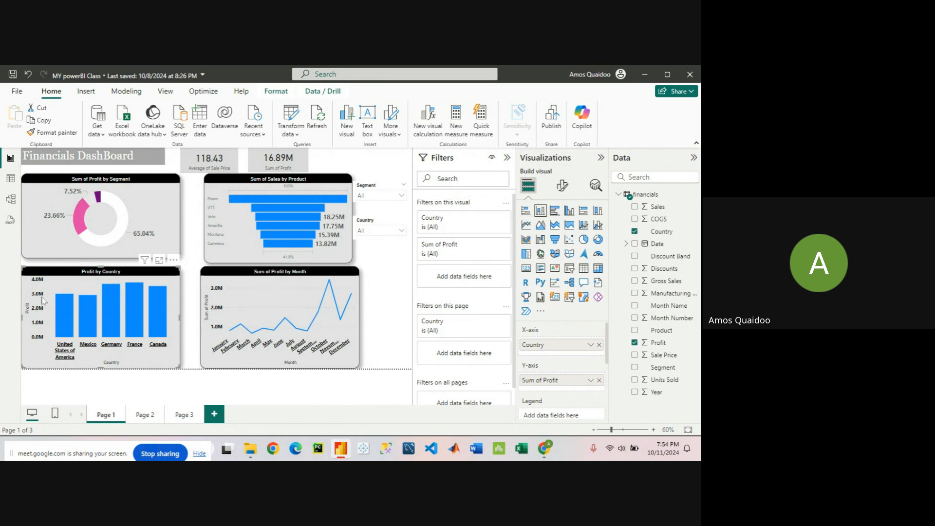
# Try filtering the Profit by Country chart to items whose Sum of Profit is less than 100000
pyautogui.click(490, 247)
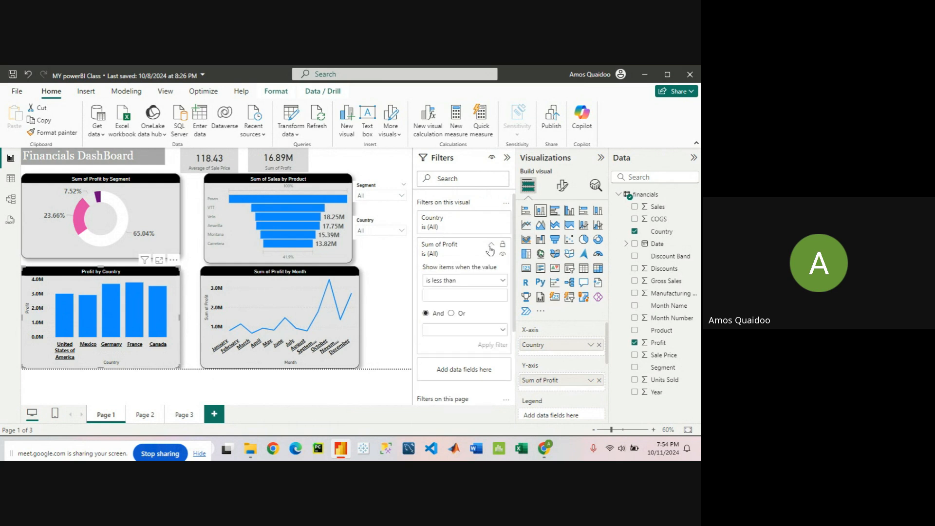
pyautogui.click(477, 286)
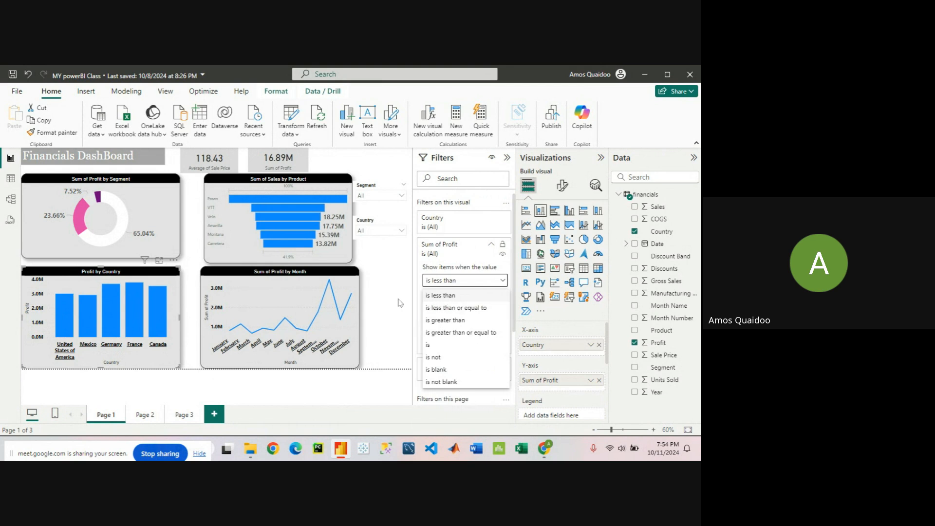
pyautogui.click(441, 296)
pyautogui.click(445, 296)
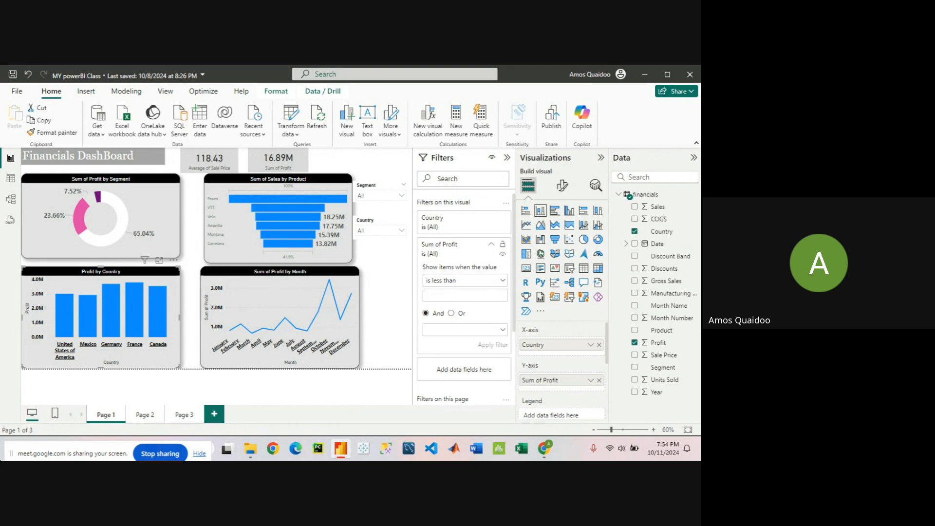
pyautogui.write('100')
pyautogui.write('000')
pyautogui.press('Return')
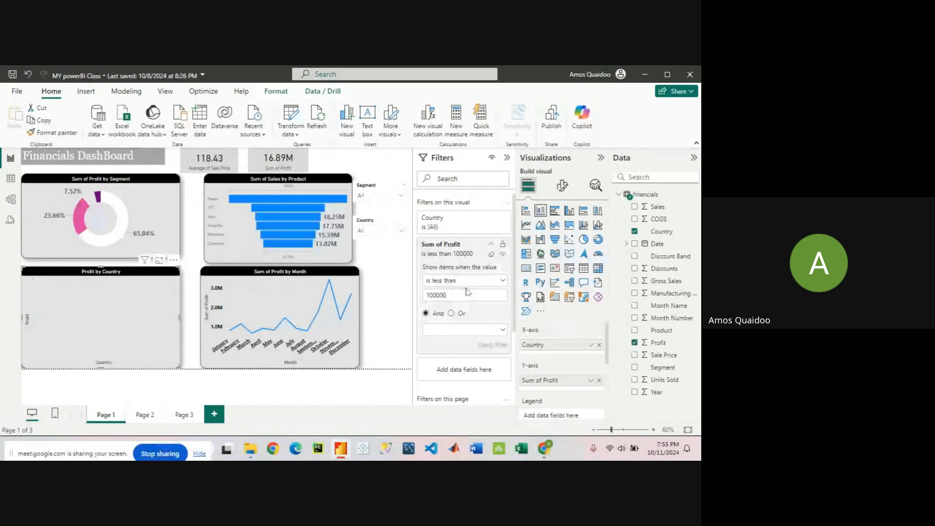
# Clear the chart's Sum of Profit filter and collapse the Filters pane
pyautogui.click(490, 254)
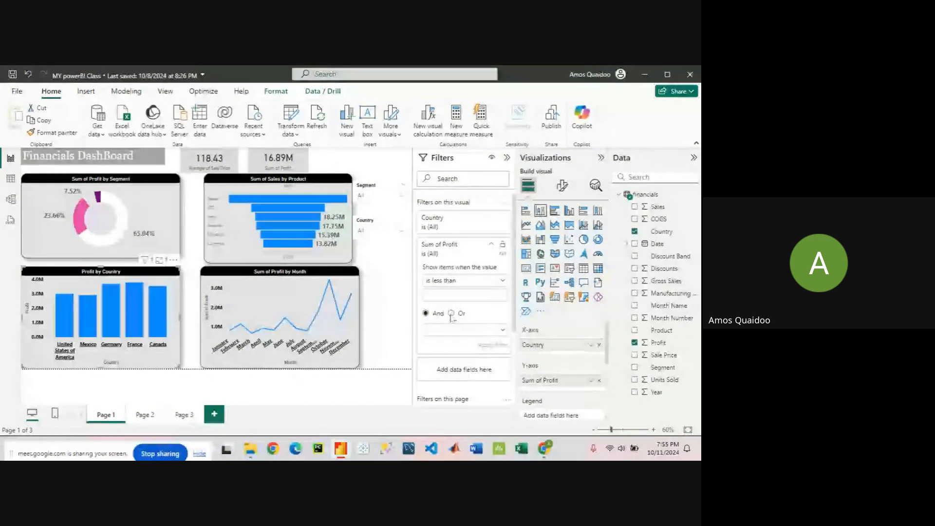
pyautogui.scroll(-3, 451, 314)
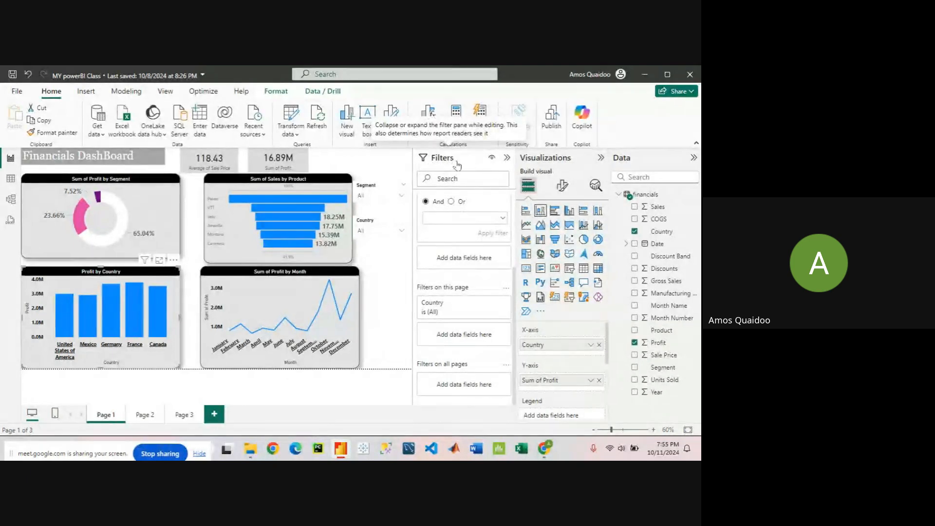
pyautogui.click(506, 158)
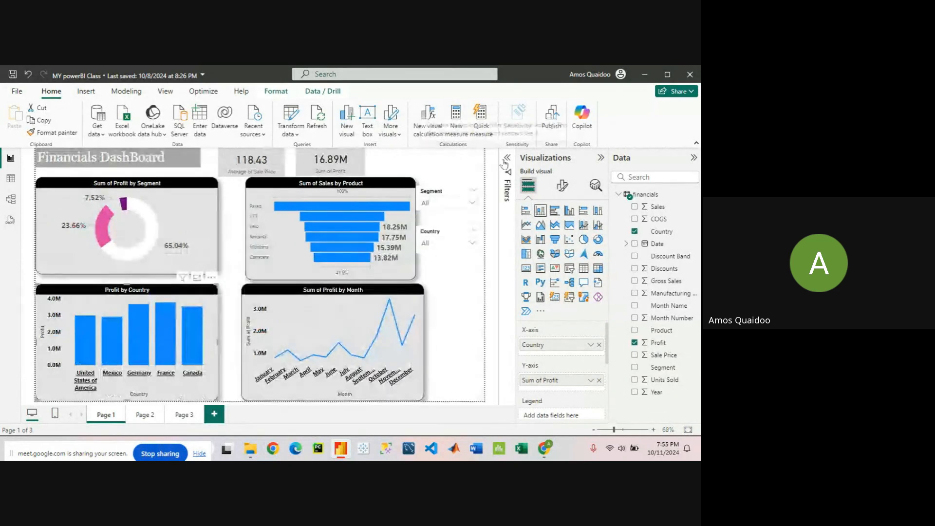
# Show the financials data as a table and select its Country column
pyautogui.click(468, 318)
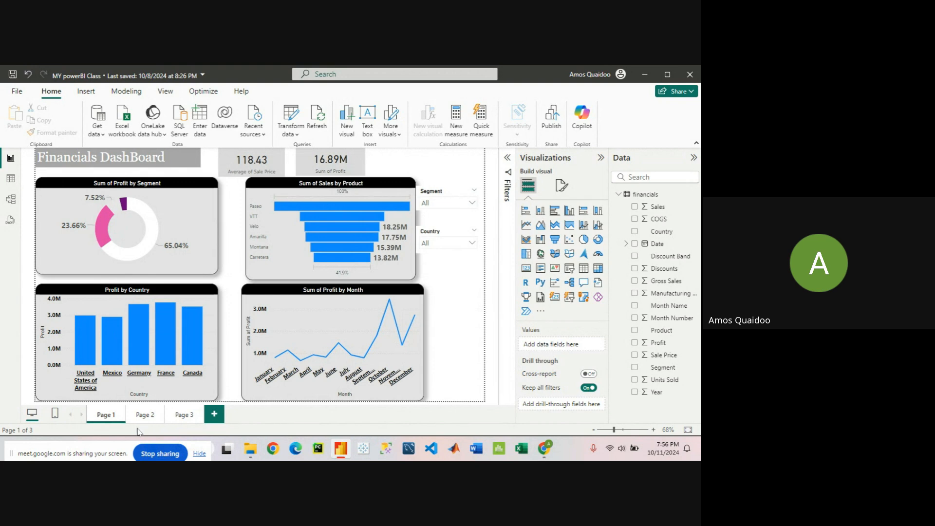
pyautogui.click(10, 182)
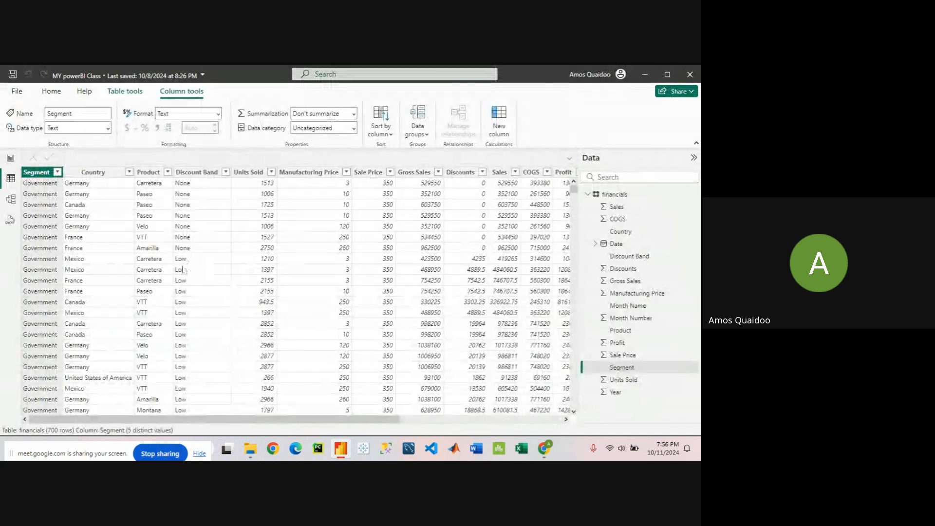
pyautogui.click(426, 135)
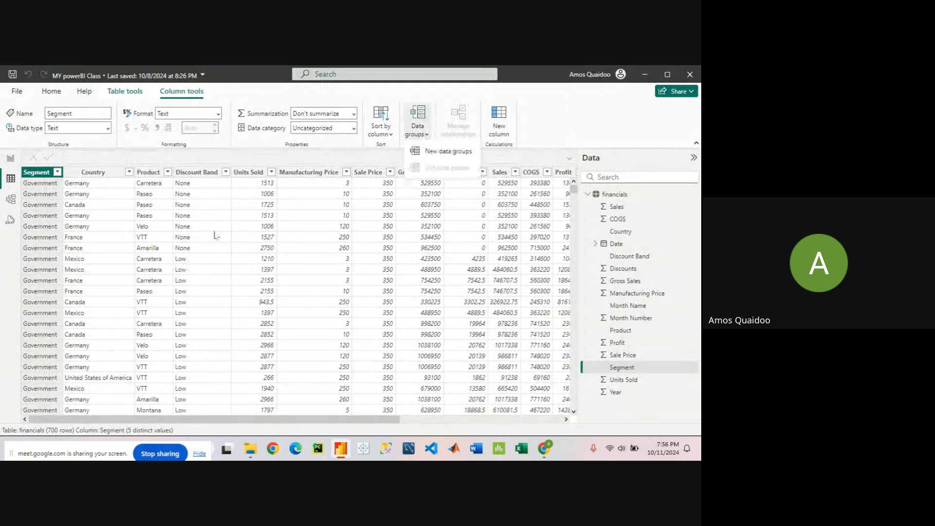
pyautogui.click(95, 180)
pyautogui.click(94, 180)
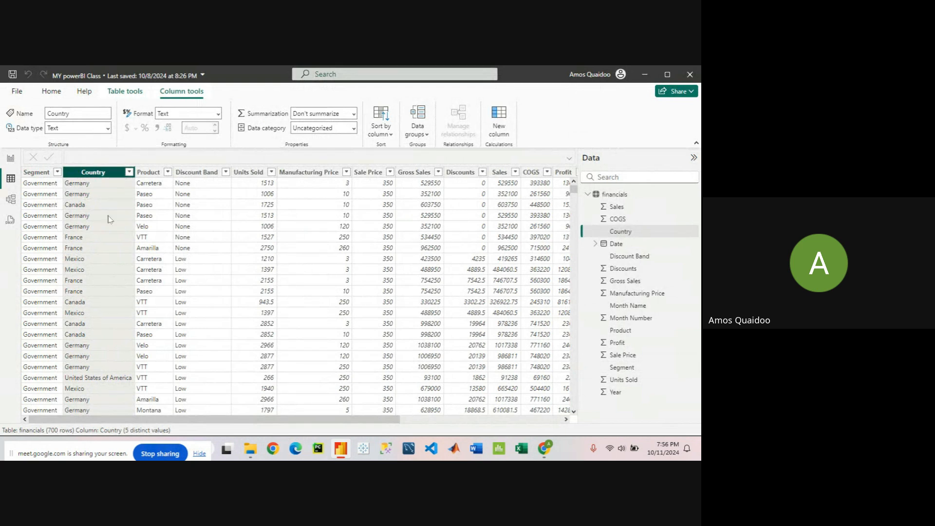
# Look through the Country column's rows and its list of distinct values
pyautogui.scroll(-8, 108, 219)
pyautogui.scroll(6, 108, 220)
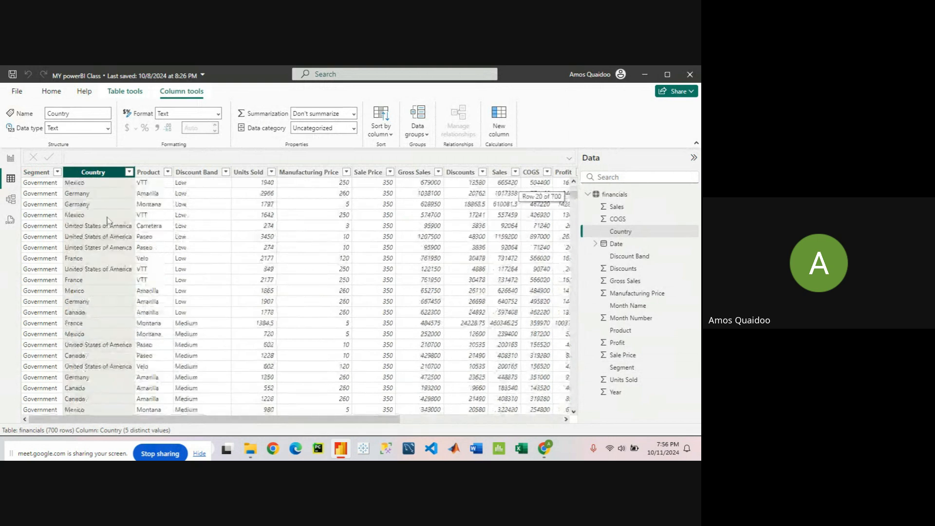
pyautogui.scroll(2, 104, 222)
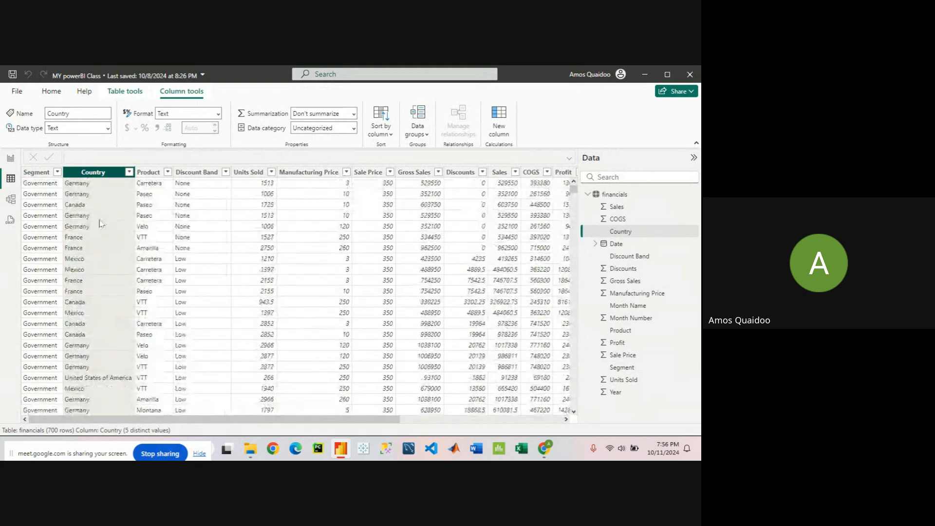
pyautogui.click(129, 172)
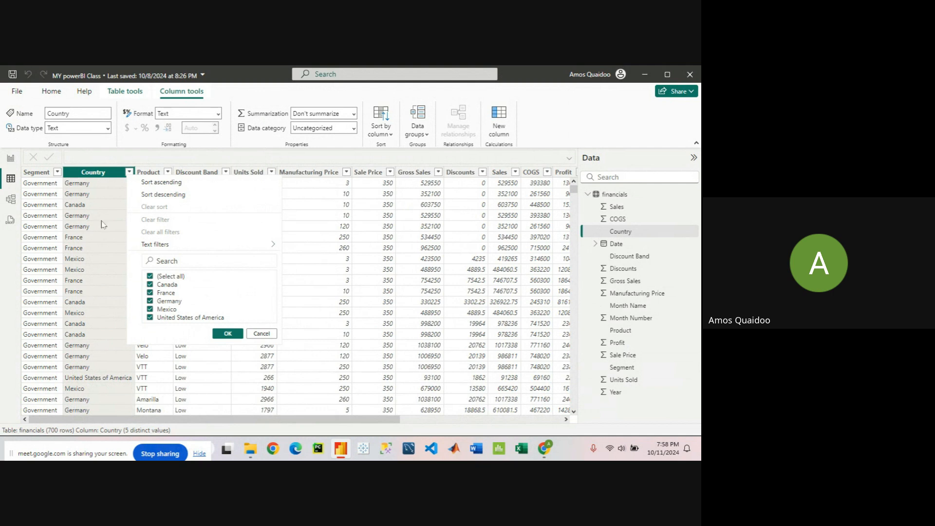
pyautogui.click(96, 174)
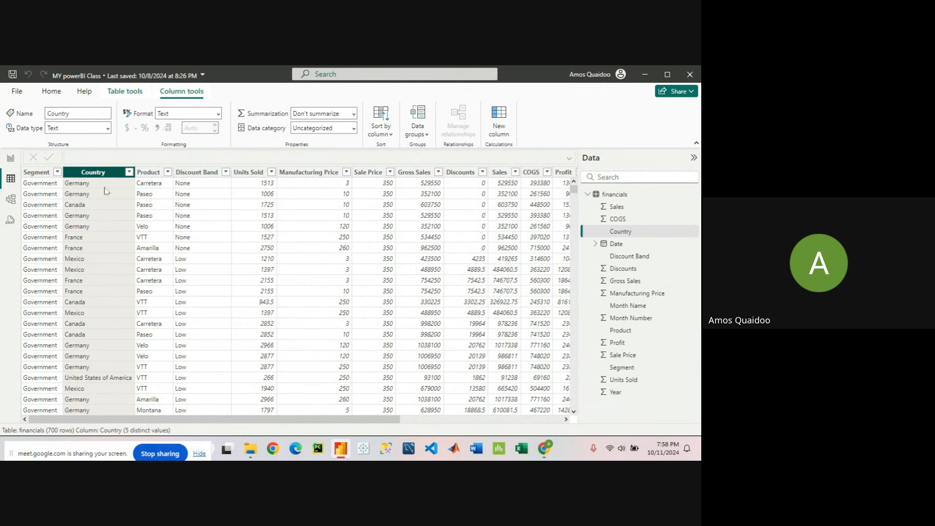
pyautogui.scroll(-9, 99, 229)
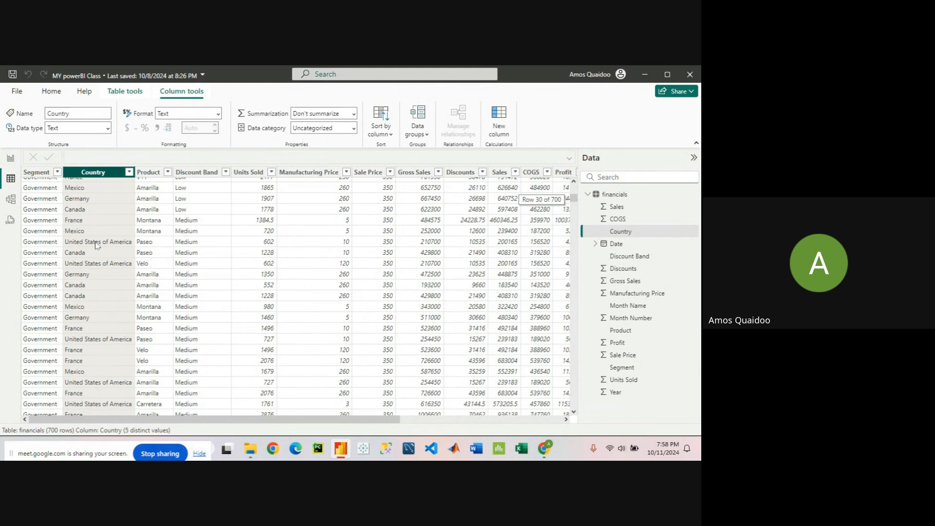
pyautogui.scroll(10, 97, 268)
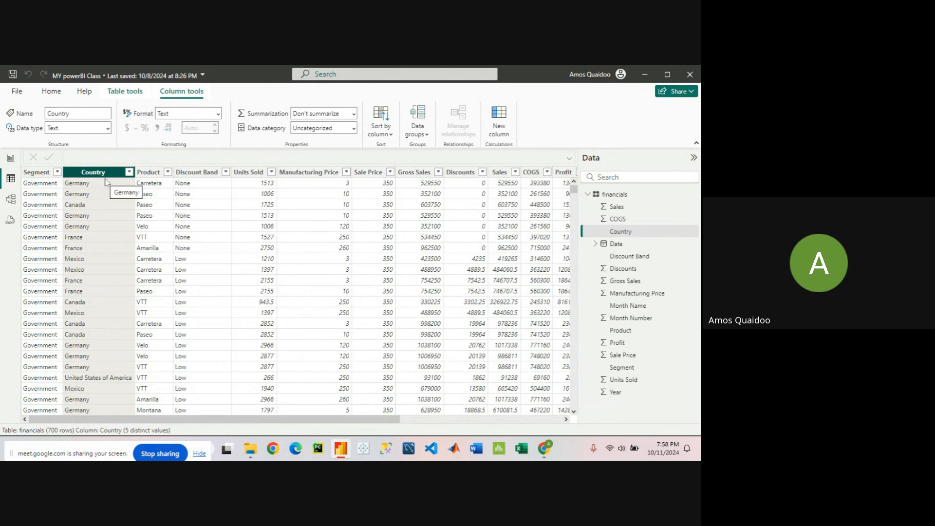
# Start a new data group on the Country column and name it Continent
pyautogui.click(424, 135)
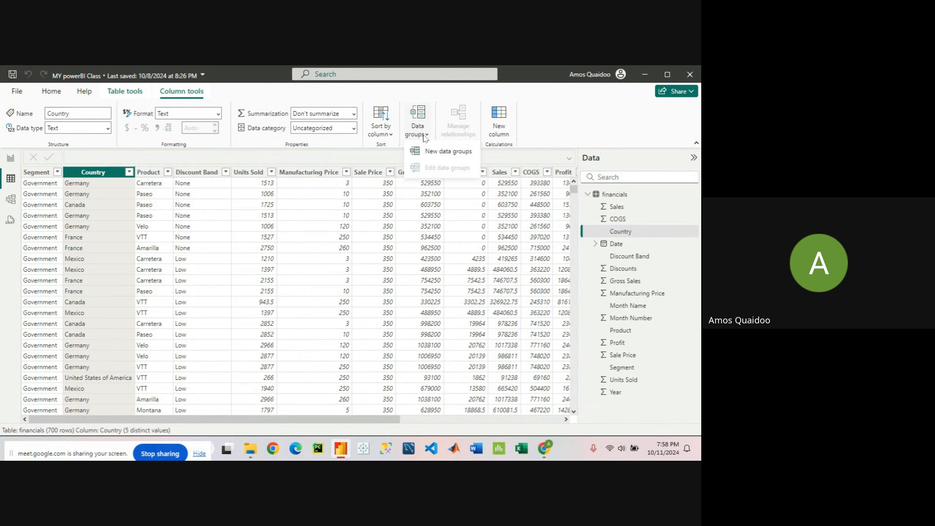
pyautogui.click(450, 155)
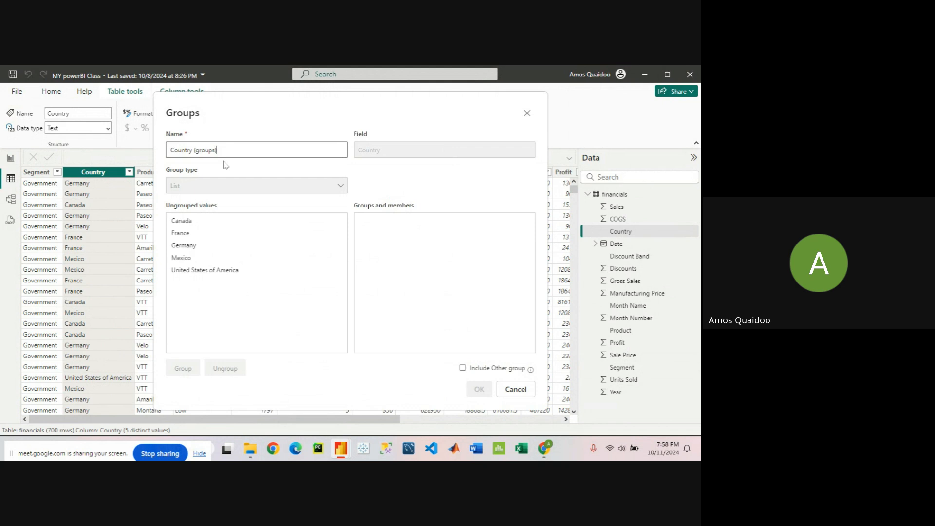
pyautogui.hotkey('ctrl', 'a')
pyautogui.press('BackSpace')
pyautogui.write('C')
pyautogui.write('ontinent')
pyautogui.click(191, 183)
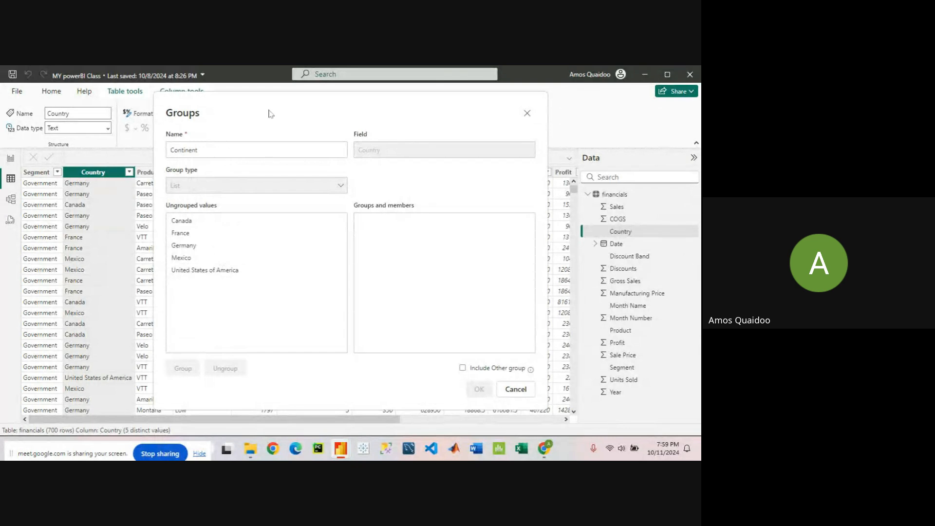
pyautogui.moveTo(289, 106); pyautogui.dragTo(328, 108)
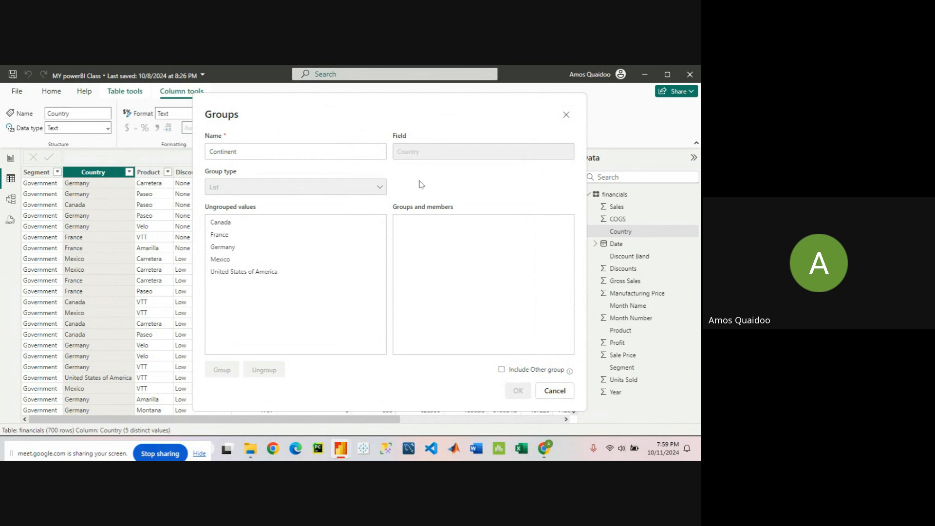
pyautogui.click(330, 265)
pyautogui.click(267, 225)
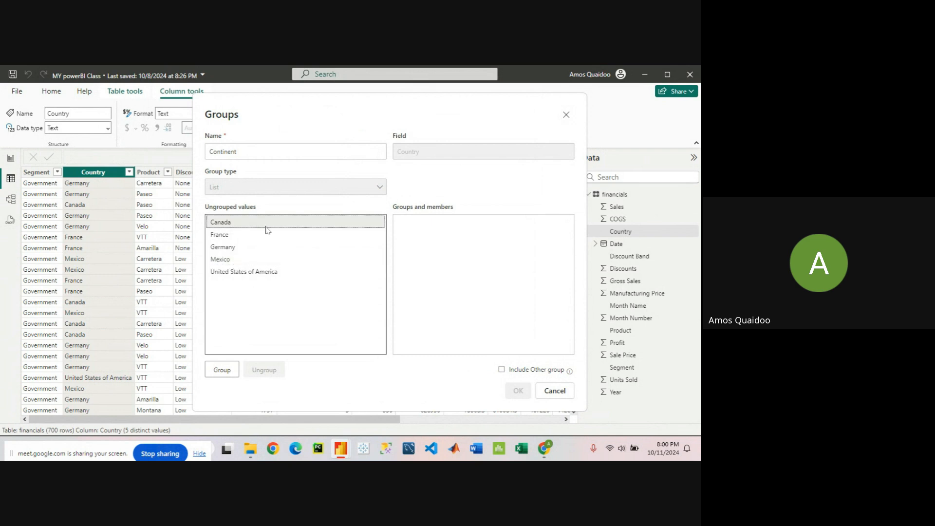
pyautogui.click(245, 238)
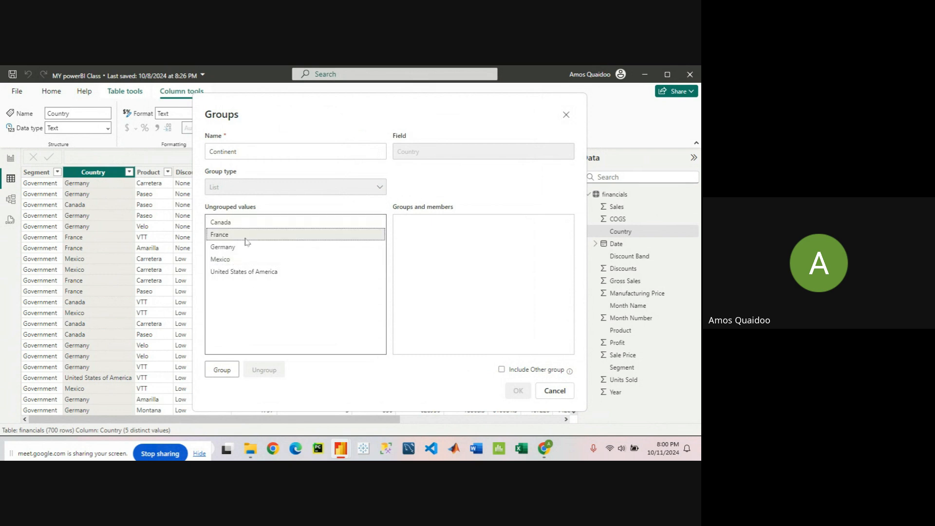
pyautogui.click(240, 259)
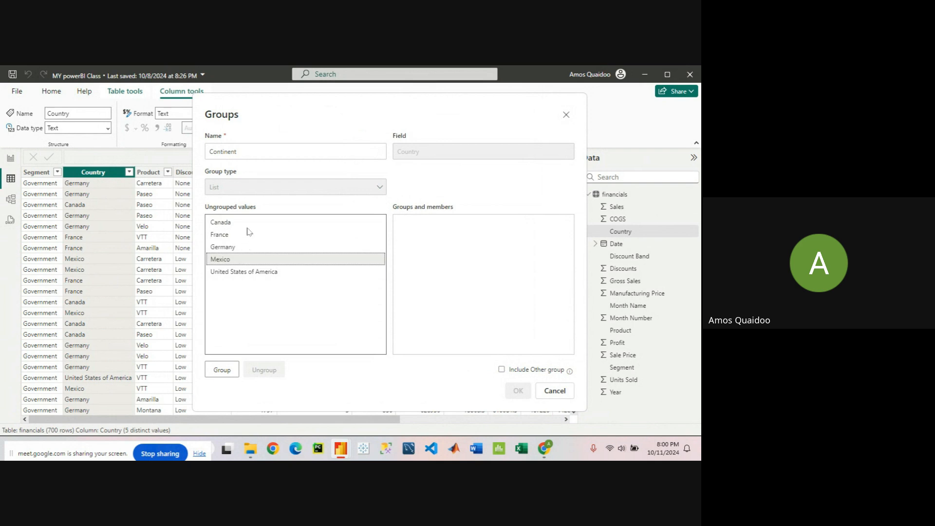
pyautogui.click(249, 237)
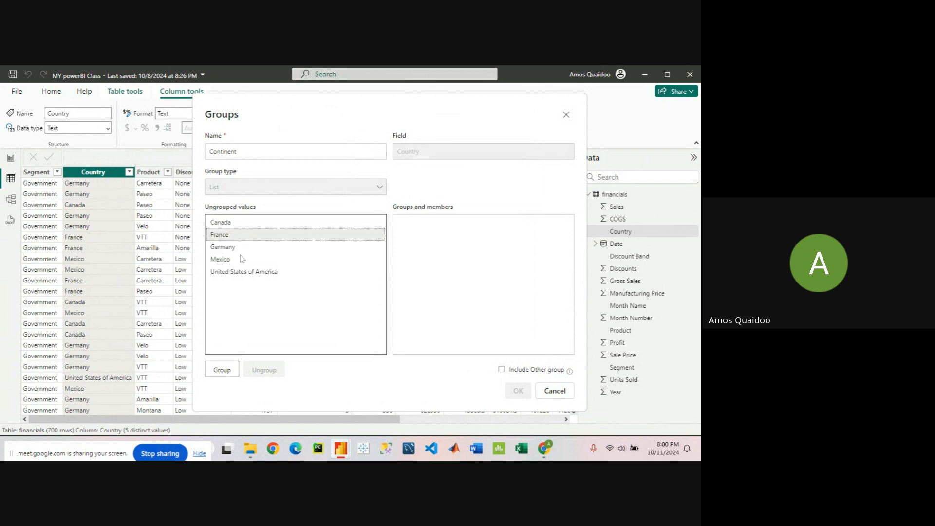
pyautogui.click(241, 258)
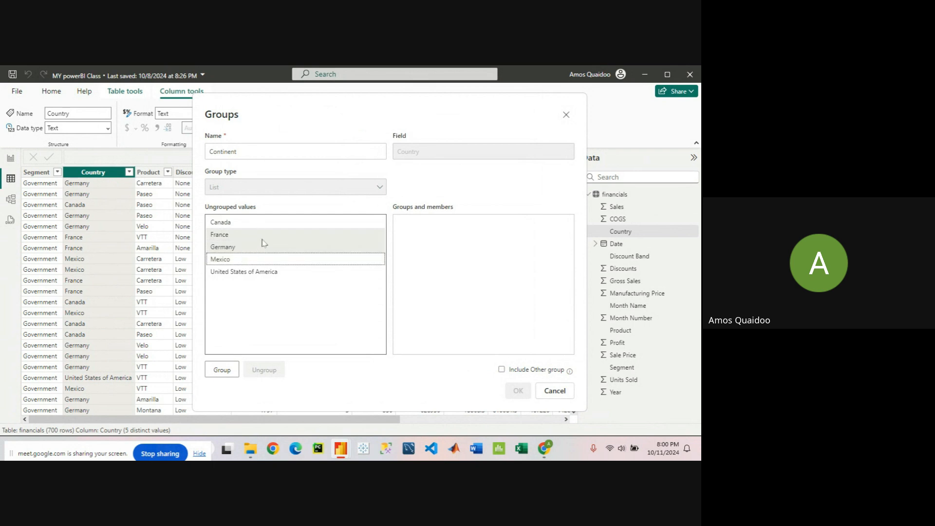
pyautogui.click(272, 321)
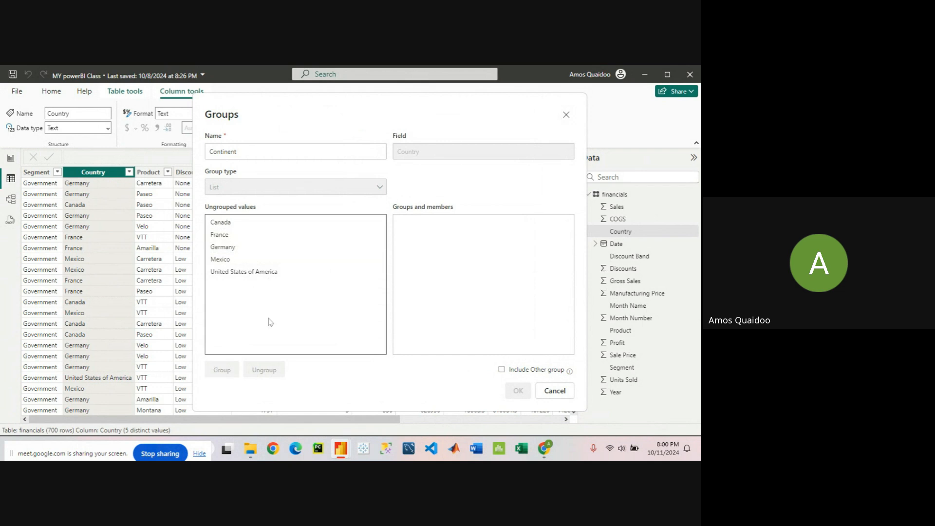
# Group France and Germany together and name the group EU
pyautogui.click(247, 236)
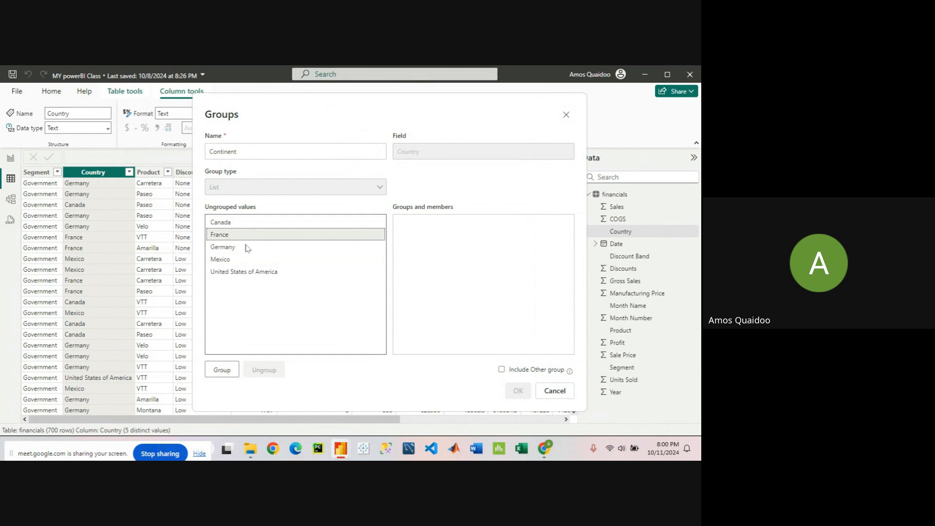
pyautogui.keyDown('ctrl'); pyautogui.click(247, 251); pyautogui.keyUp('ctrl')
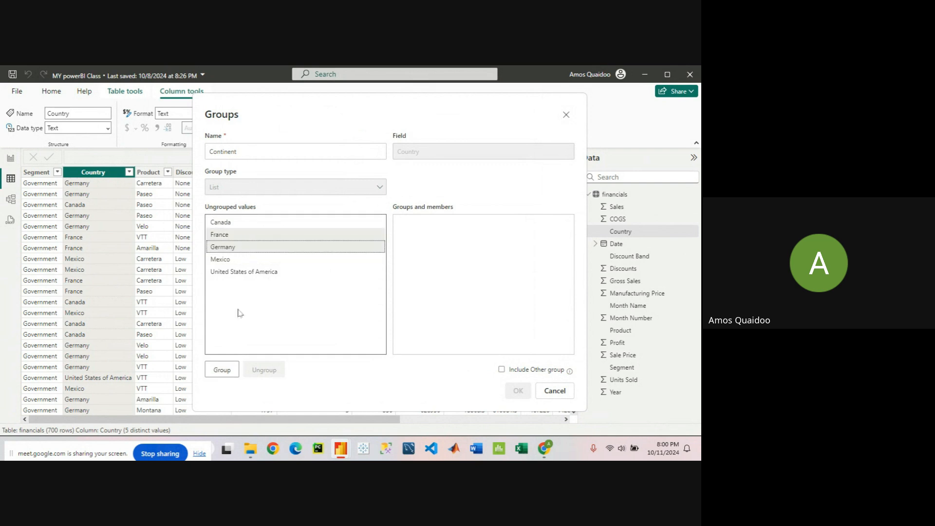
pyautogui.click(223, 371)
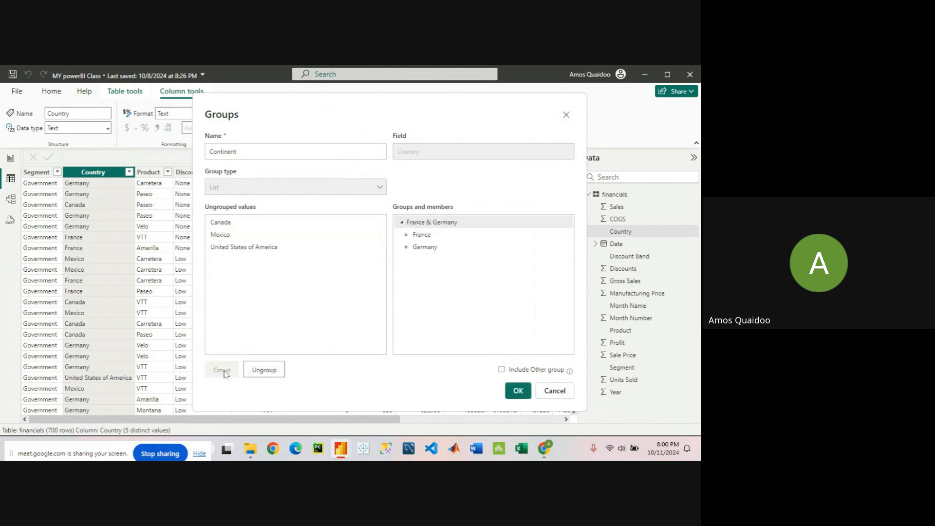
pyautogui.click(441, 226)
pyautogui.click(439, 226)
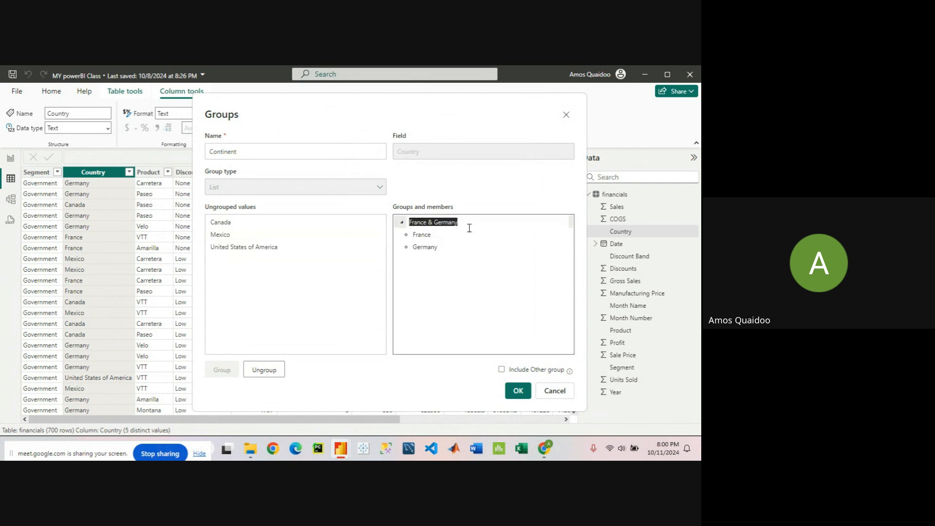
pyautogui.press('BackSpace')
pyautogui.write('EU')
pyautogui.press('Return')
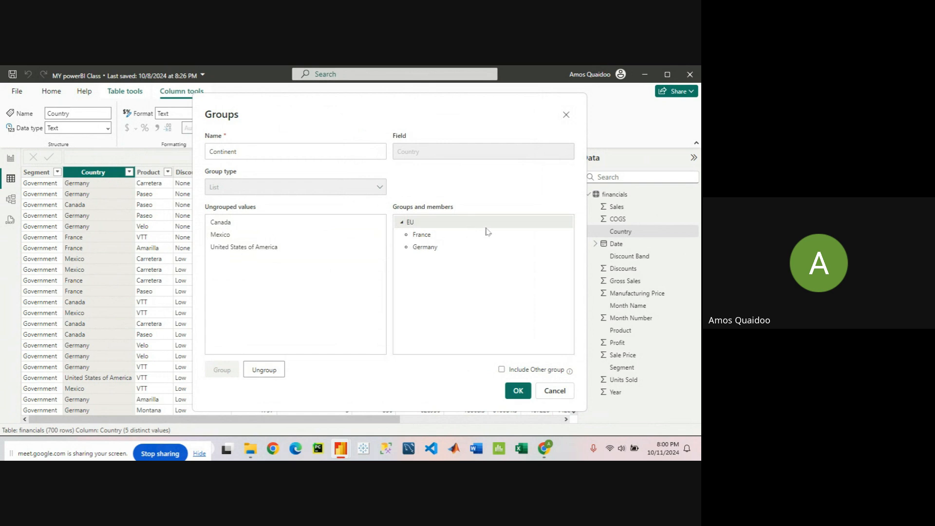
# Group Canada, Mexico and United States of America together and name the group North Ameraica
pyautogui.click(235, 224)
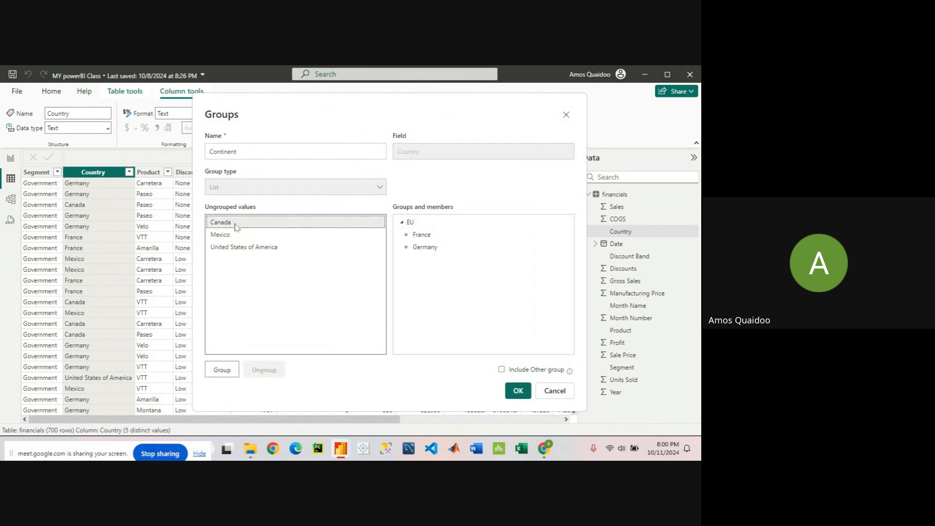
pyautogui.keyDown('ctrl'); pyautogui.click(236, 234); pyautogui.keyUp('ctrl')
pyautogui.keyDown('ctrl'); pyautogui.click(238, 247); pyautogui.keyUp('ctrl')
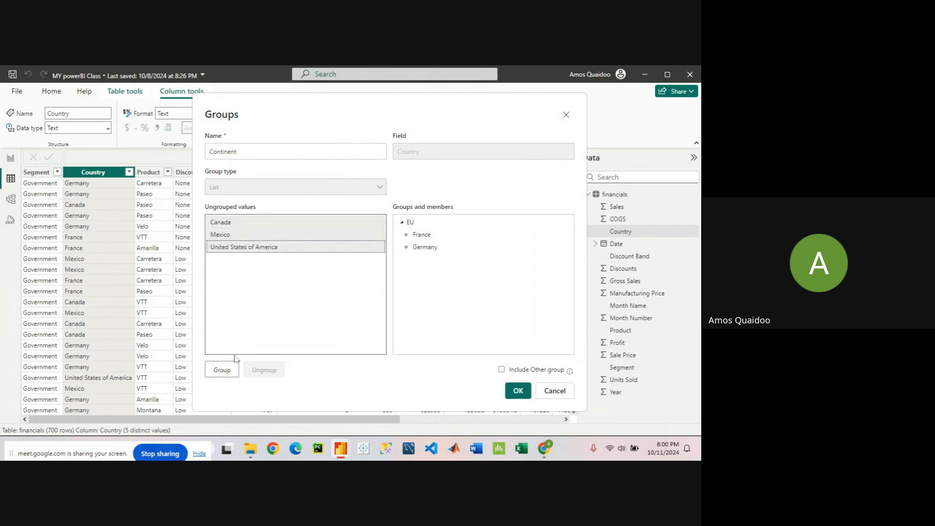
pyautogui.click(223, 371)
pyautogui.doubleClick(453, 223)
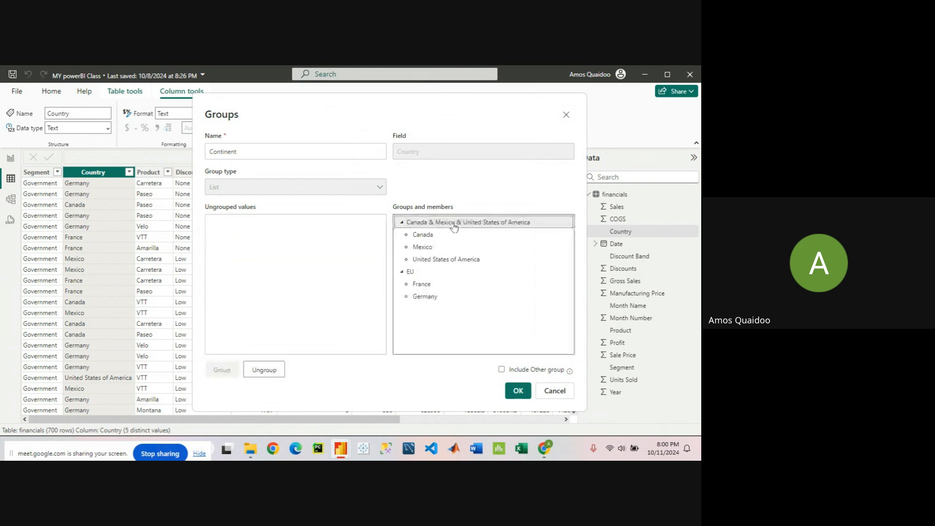
pyautogui.write('North')
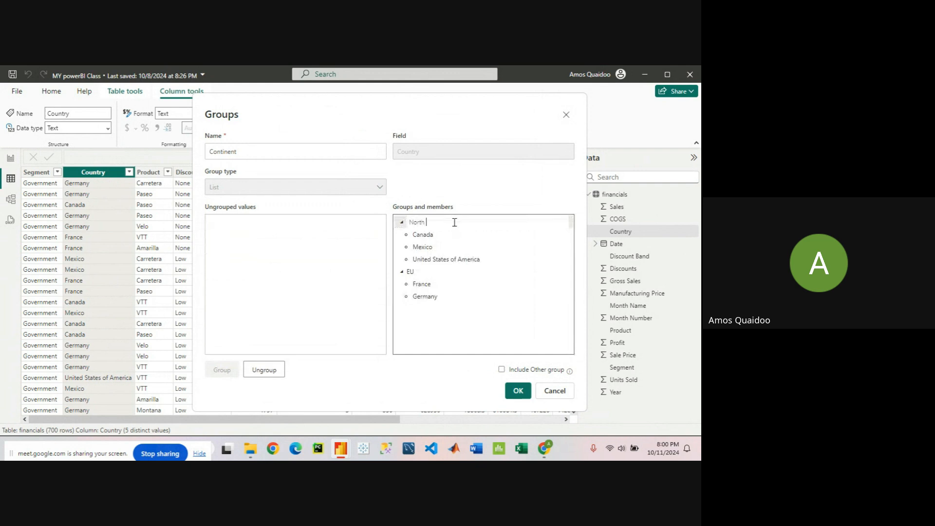
pyautogui.write('Amer')
pyautogui.write('aica')
pyautogui.press('Return')
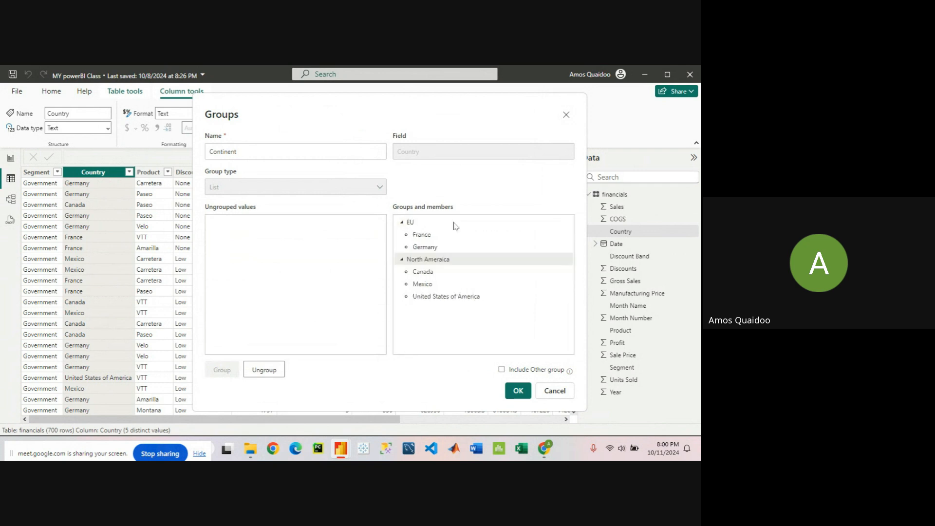
# Collapse both groups, apply the Continent grouping, and review the new column against the Country column in the table
pyautogui.click(403, 222)
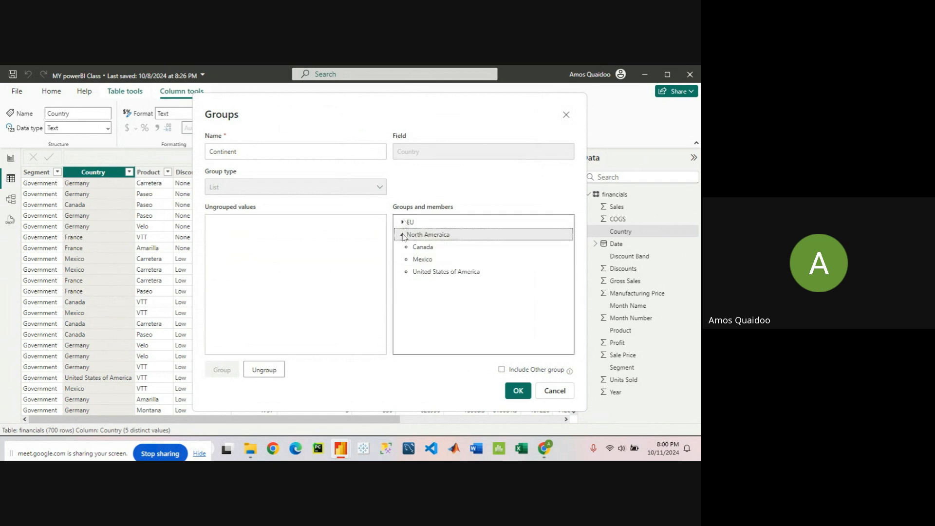
pyautogui.click(403, 234)
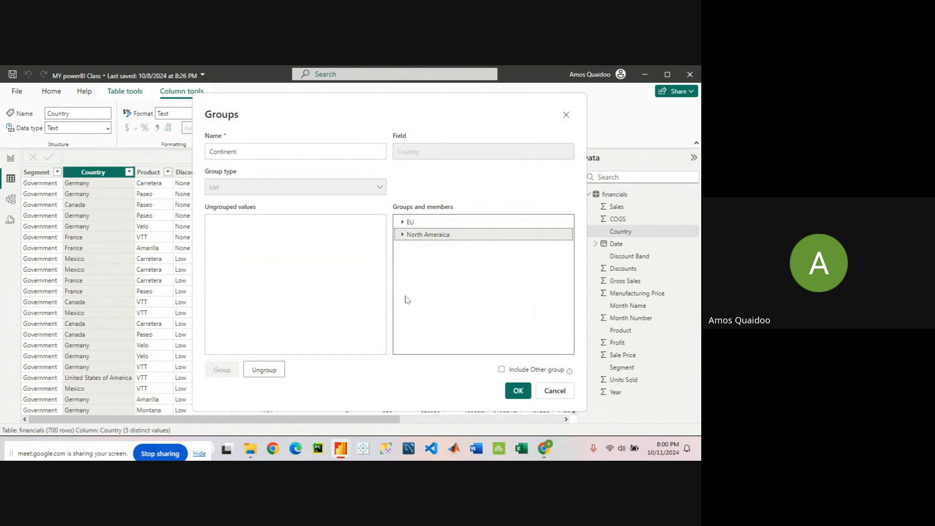
pyautogui.click(519, 391)
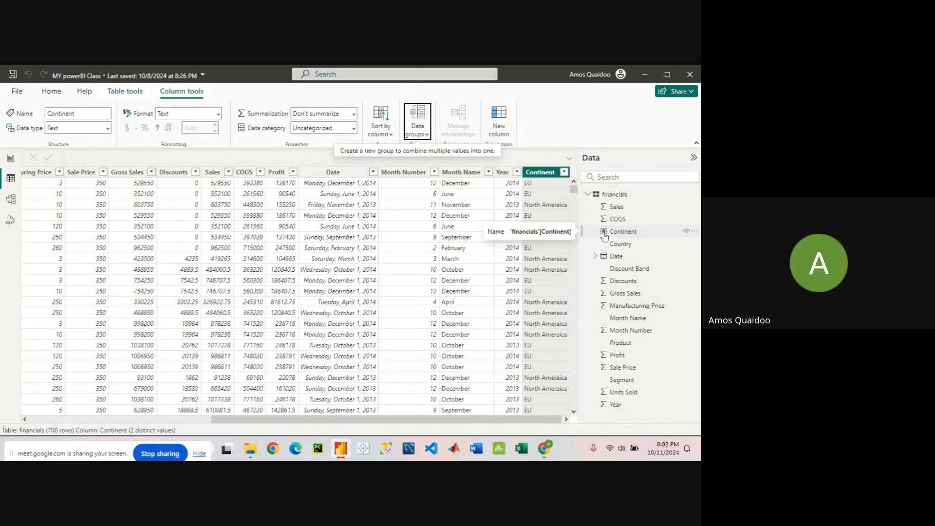
pyautogui.click(604, 236)
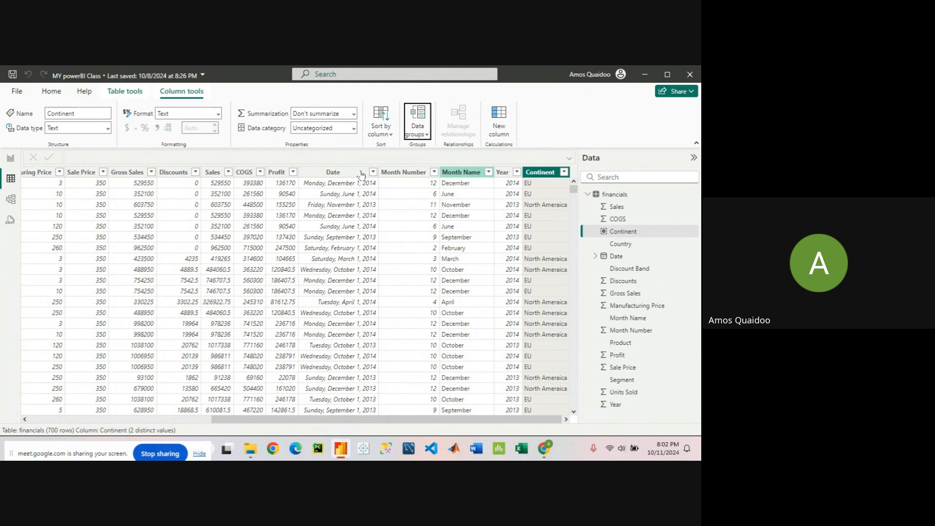
pyautogui.moveTo(241, 423); pyautogui.dragTo(72, 423)
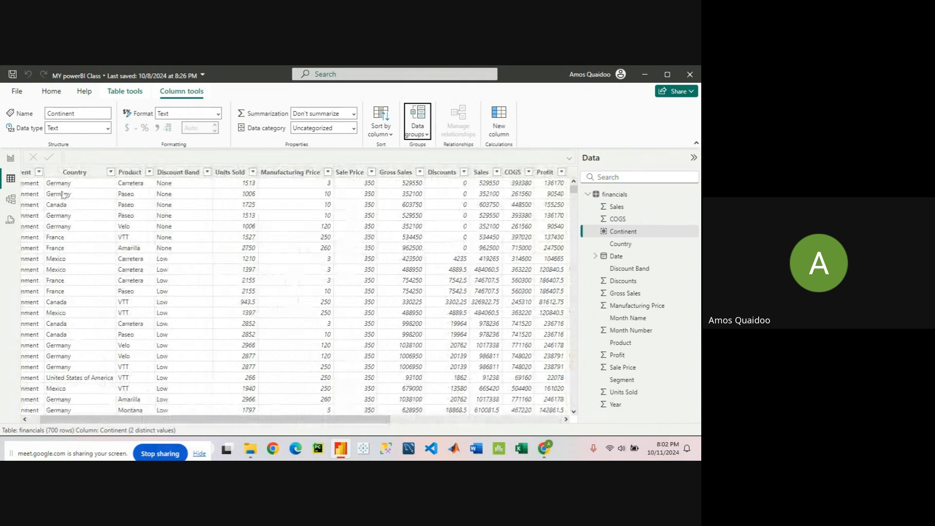
# Examine the binning options of a new Units Sold data group without creating it, and review the Continent column in the table
pyautogui.click(74, 173)
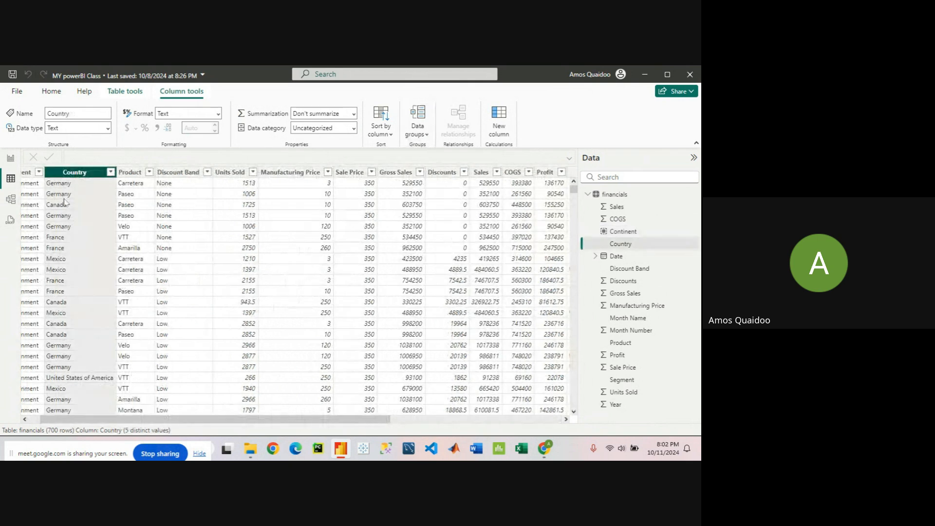
pyautogui.click(237, 174)
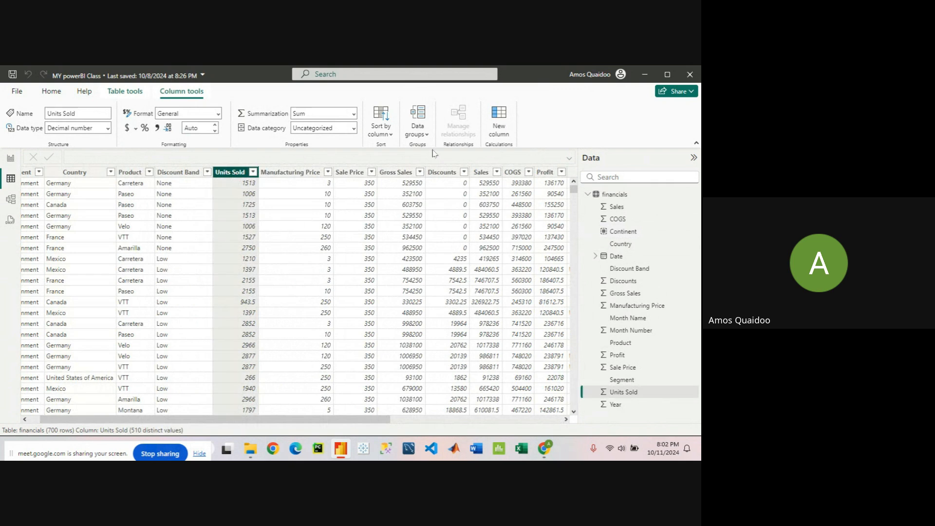
pyautogui.click(421, 136)
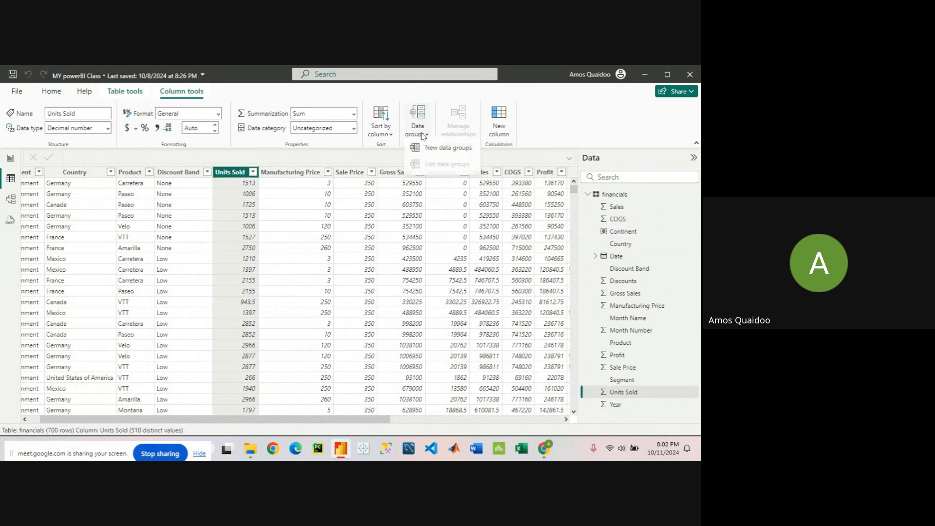
pyautogui.click(431, 152)
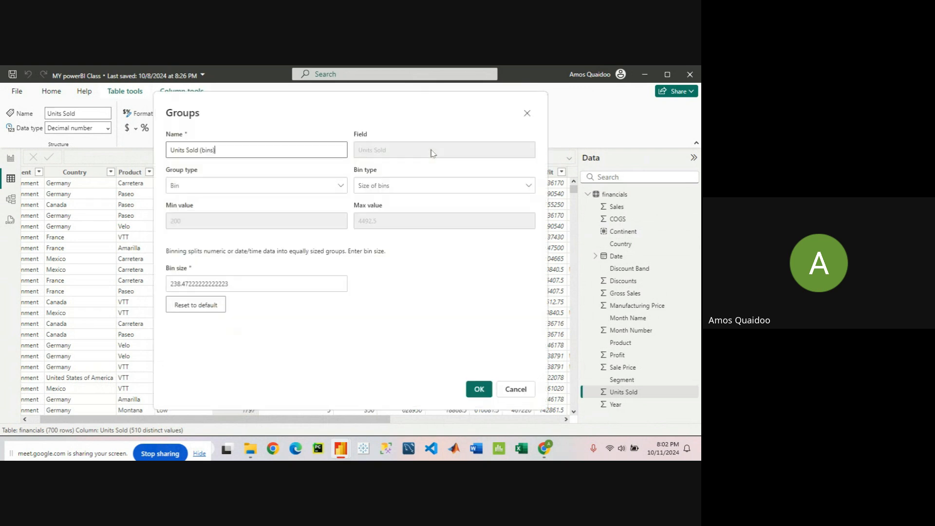
pyautogui.click(205, 185)
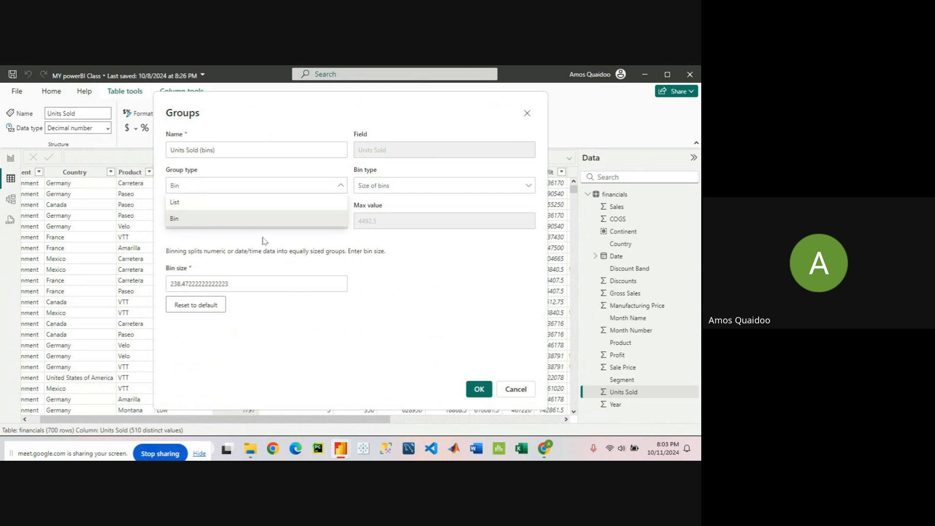
pyautogui.click(518, 391)
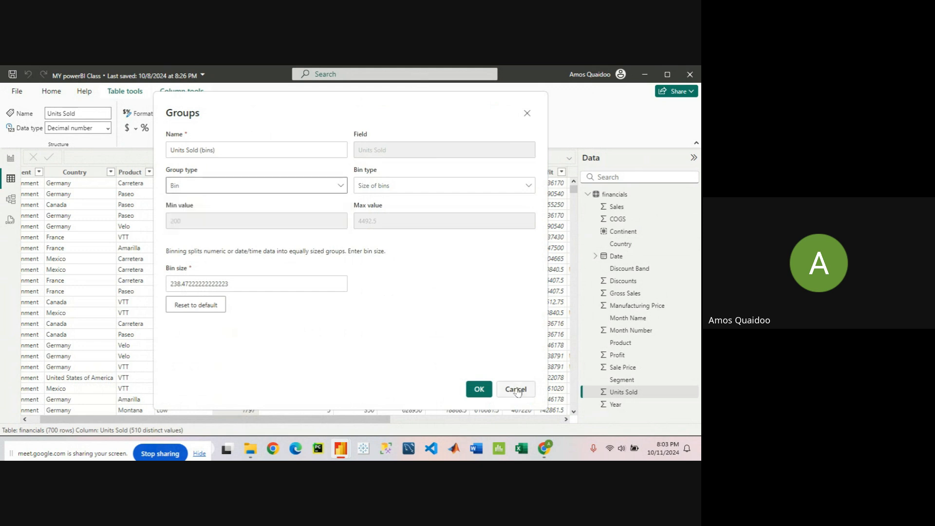
pyautogui.click(517, 389)
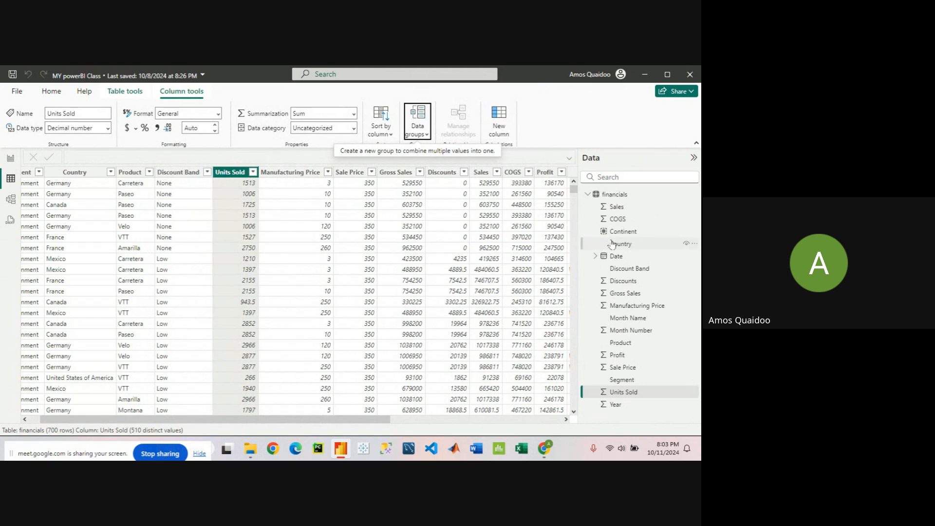
pyautogui.click(624, 232)
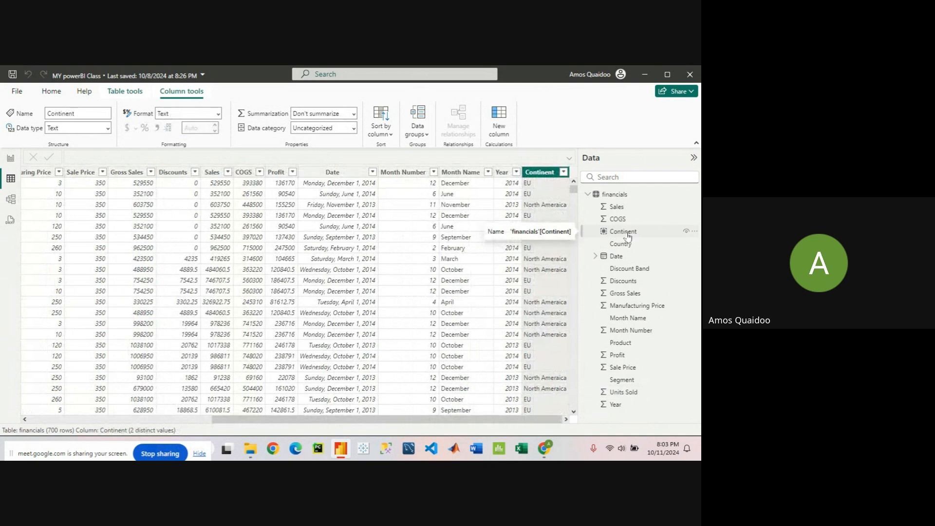
pyautogui.moveTo(361, 421); pyautogui.dragTo(211, 447)
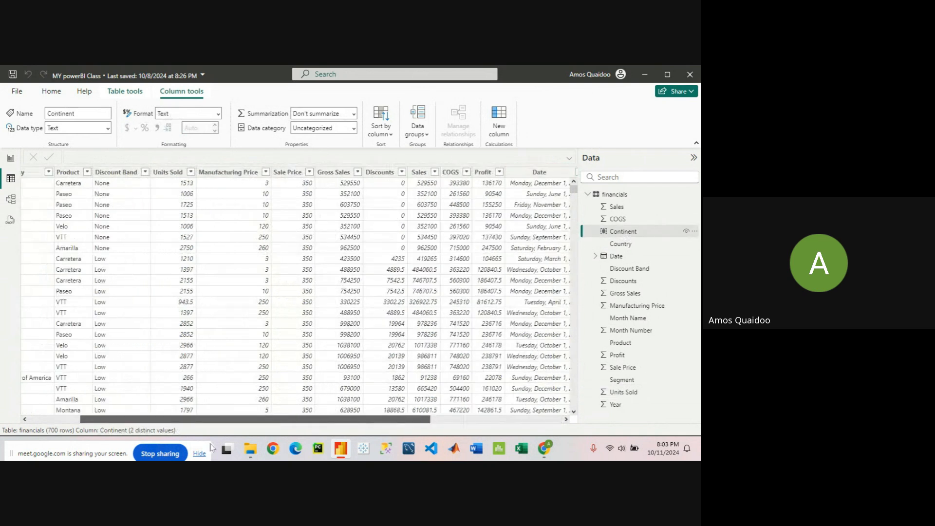
# Add a stacked column chart to Page 2 of the report and move it lower on the page
pyautogui.click(6, 158)
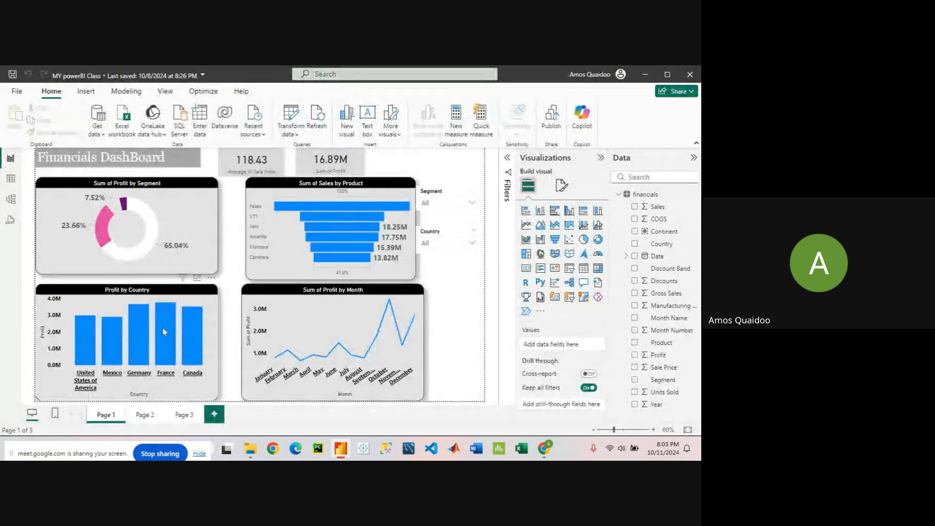
pyautogui.click(145, 414)
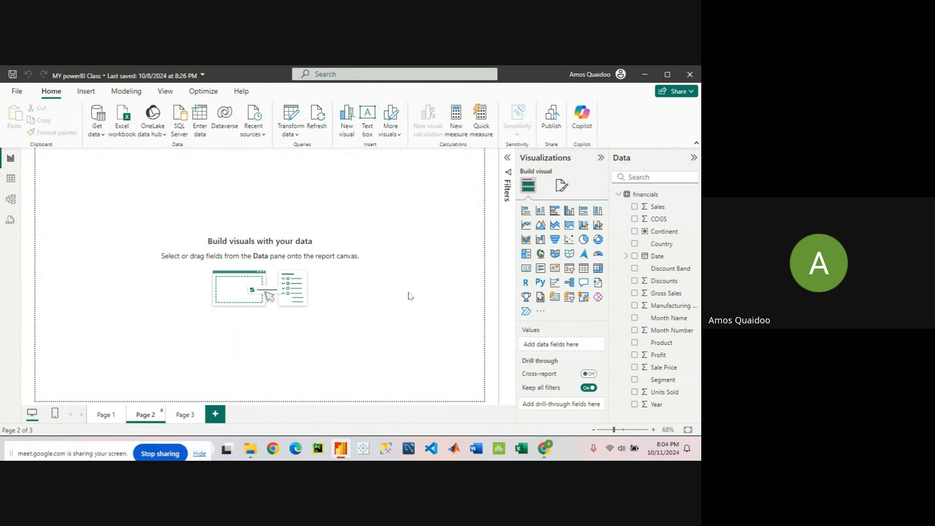
pyautogui.click(540, 212)
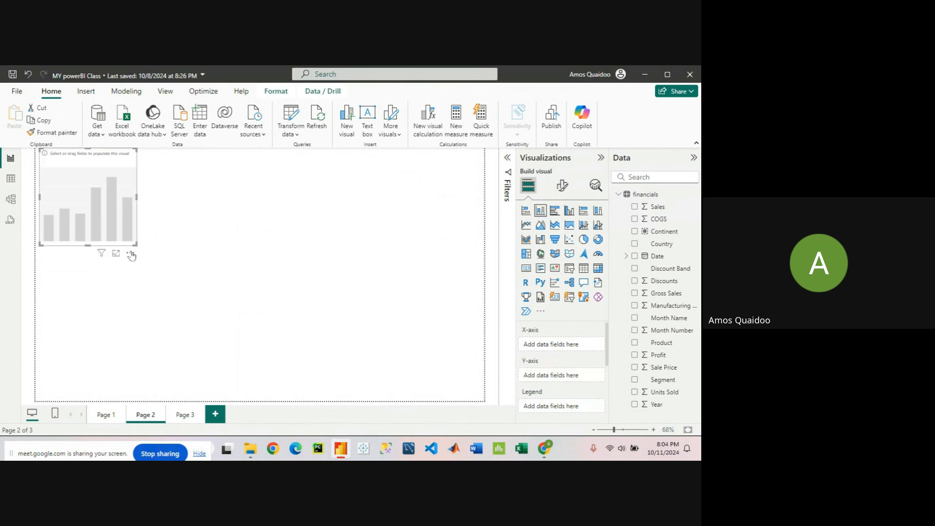
pyautogui.moveTo(129, 258); pyautogui.dragTo(135, 327)
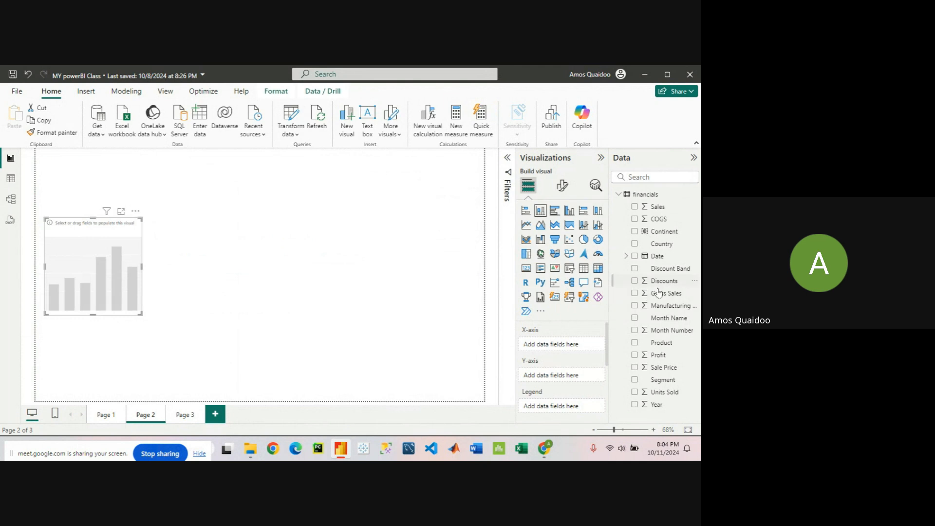
# Plot the sum of Profit on the Y-axis against Continent on the X-axis and enlarge the column chart
pyautogui.moveTo(661, 233); pyautogui.dragTo(574, 352)
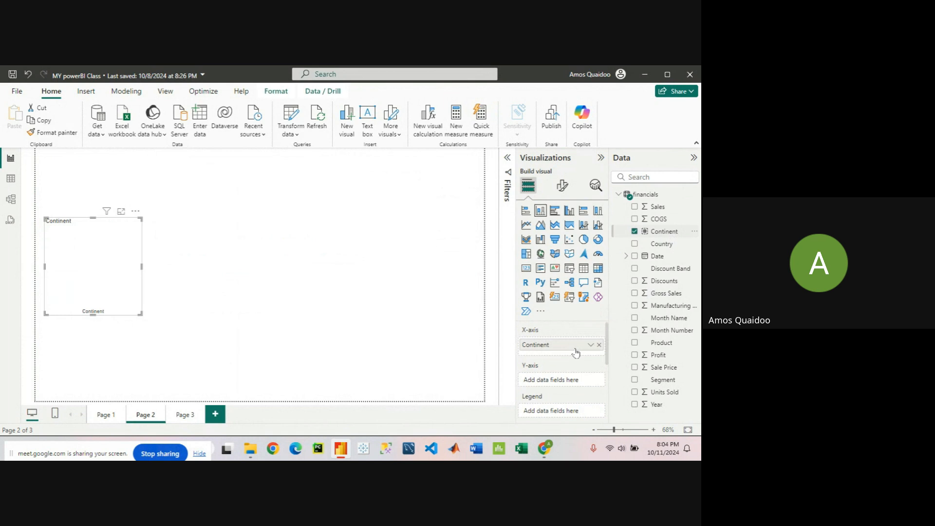
pyautogui.moveTo(671, 352); pyautogui.dragTo(571, 384)
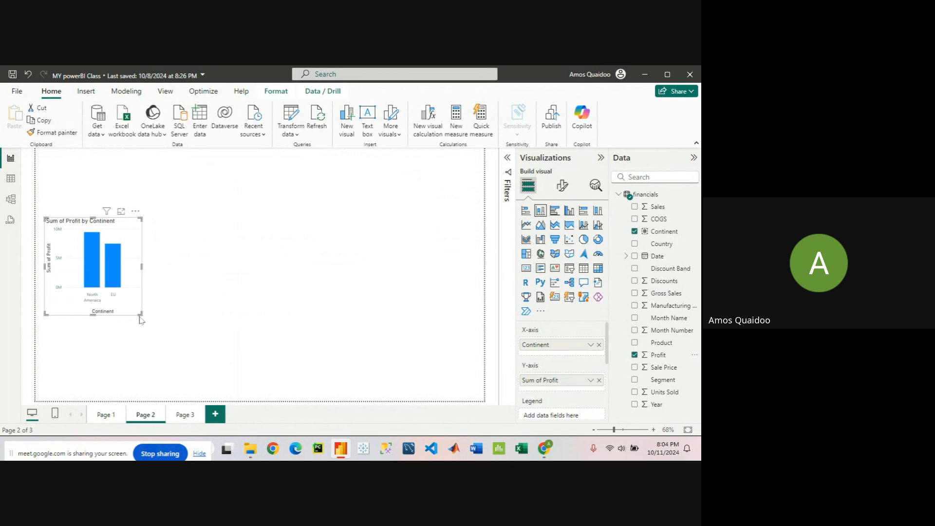
pyautogui.moveTo(141, 314); pyautogui.dragTo(217, 347)
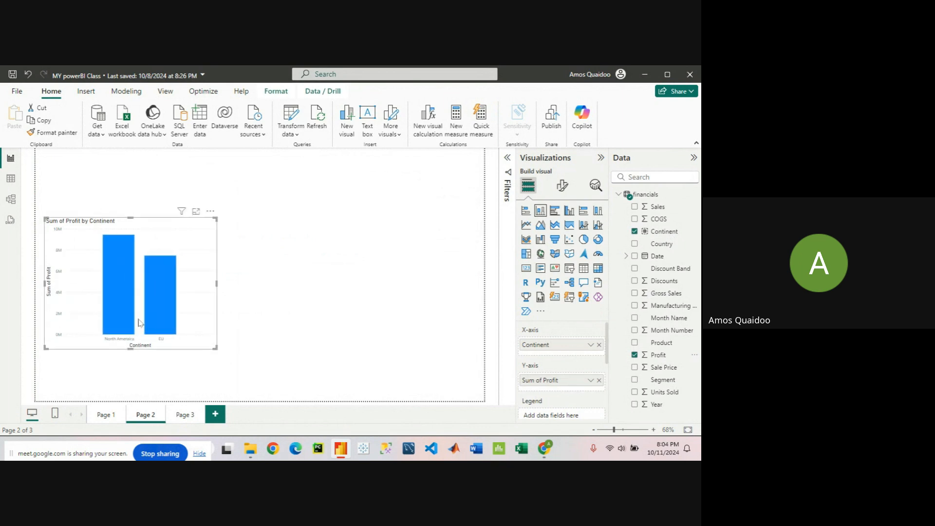
pyautogui.moveTo(116, 287)
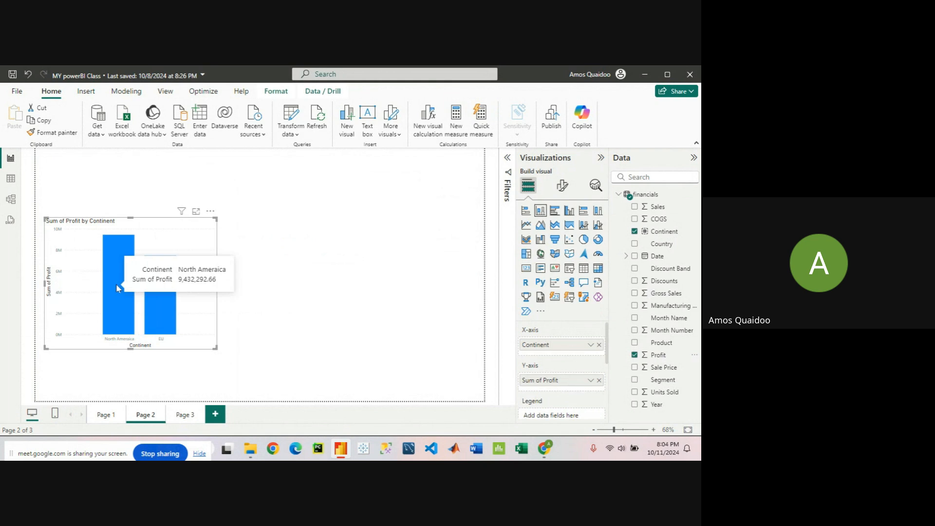
pyautogui.moveTo(157, 294)
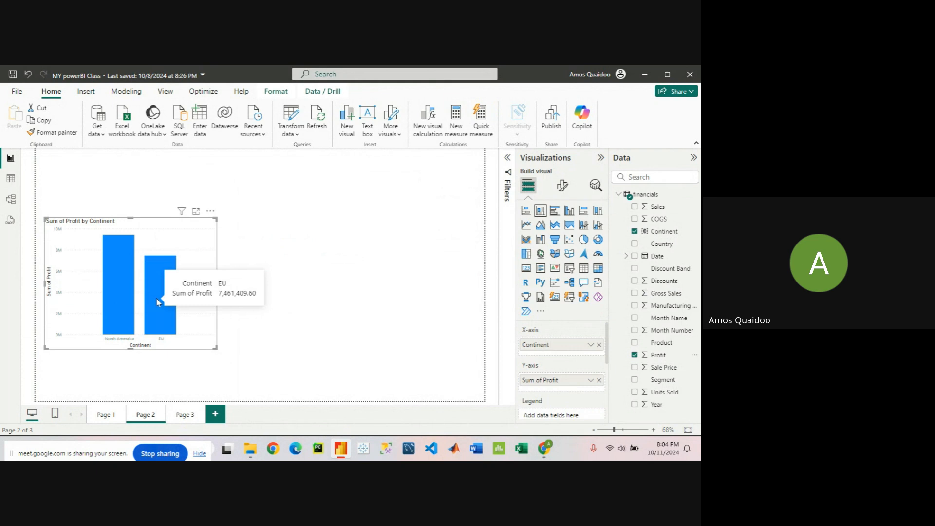
pyautogui.moveTo(121, 312)
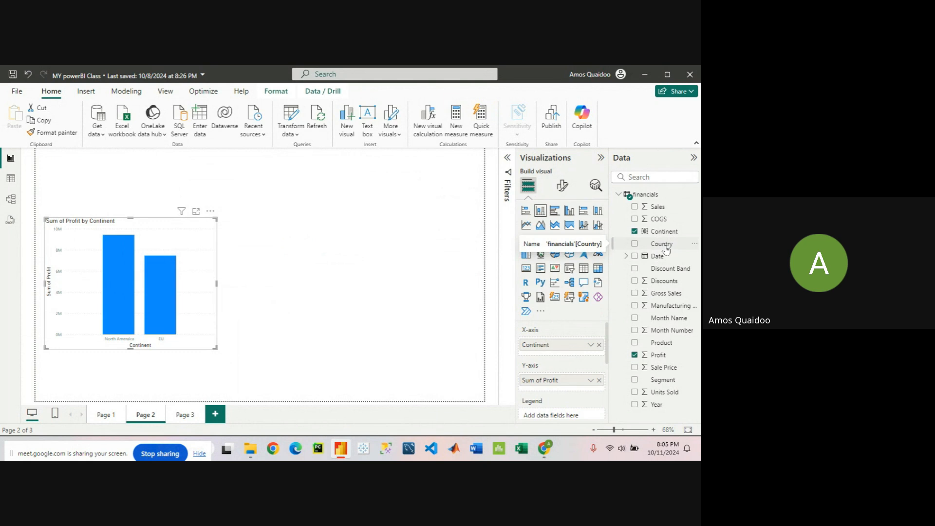
# Add Country below Continent on the chart's X-axis and drill the chart up to the continent level
pyautogui.moveTo(667, 249); pyautogui.dragTo(560, 353)
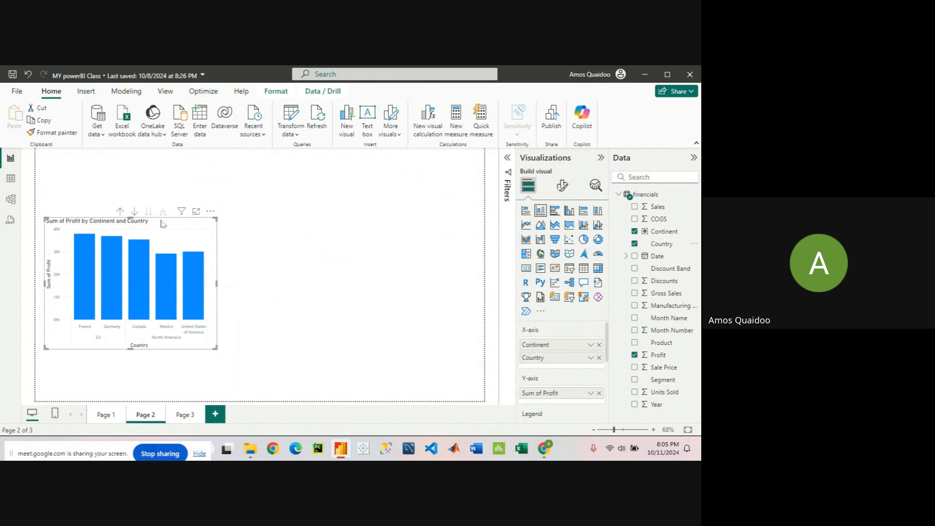
pyautogui.click(121, 211)
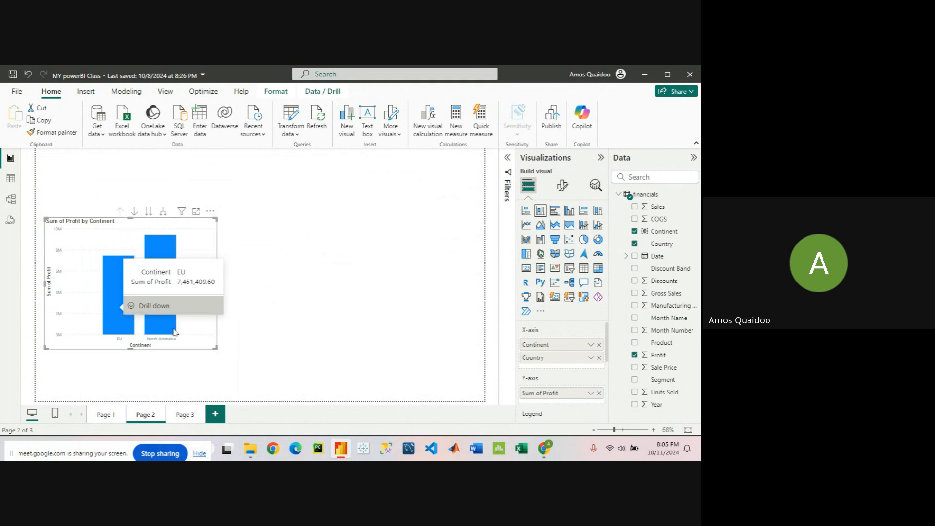
# Drill down into the North Ameraica column to view its countries and drill back up to the continents
pyautogui.moveTo(168, 310)
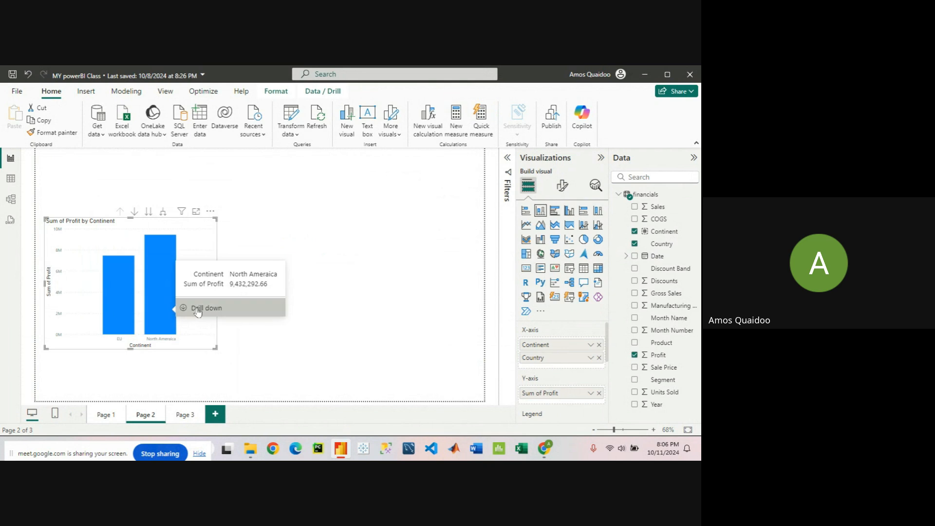
pyautogui.click(214, 315)
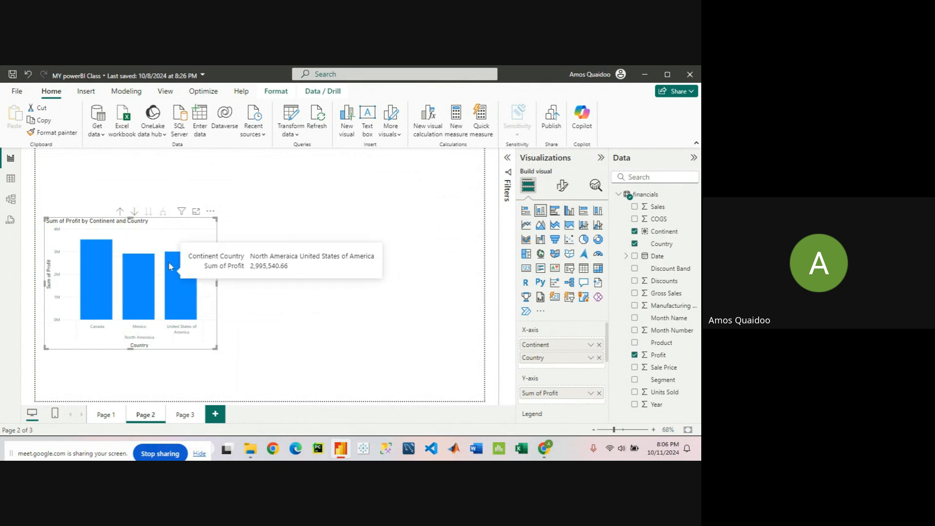
pyautogui.click(121, 212)
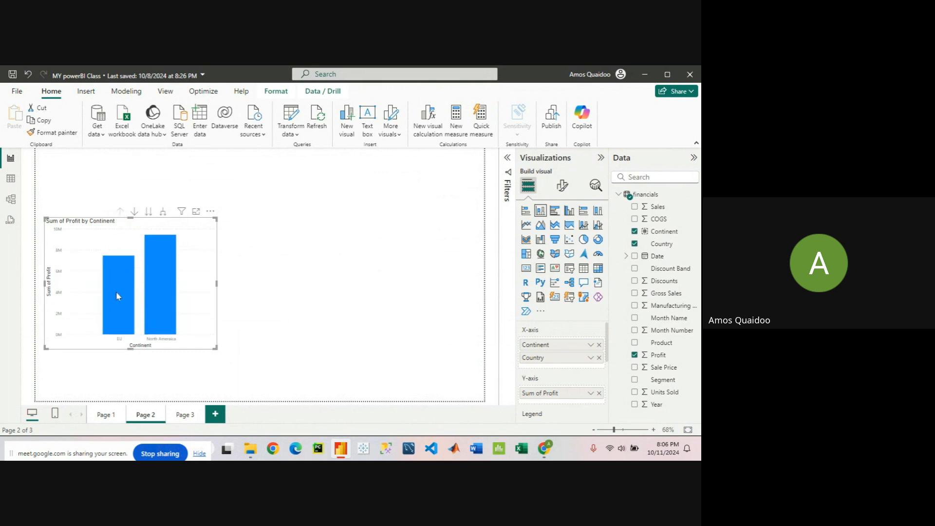
# Show the EU column's underlying records as a table and return to the report
pyautogui.moveTo(117, 291)
pyautogui.rightClick(124, 273)
pyautogui.click(141, 282)
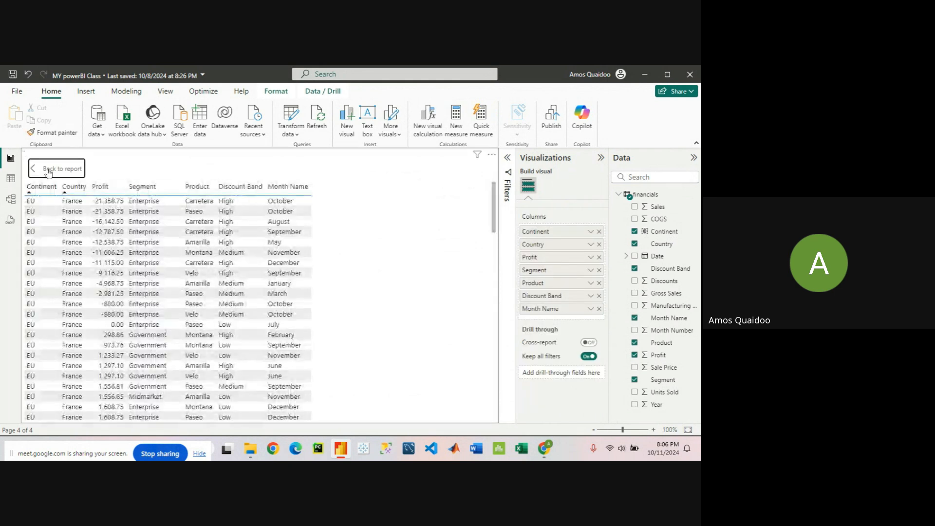
pyautogui.click(49, 170)
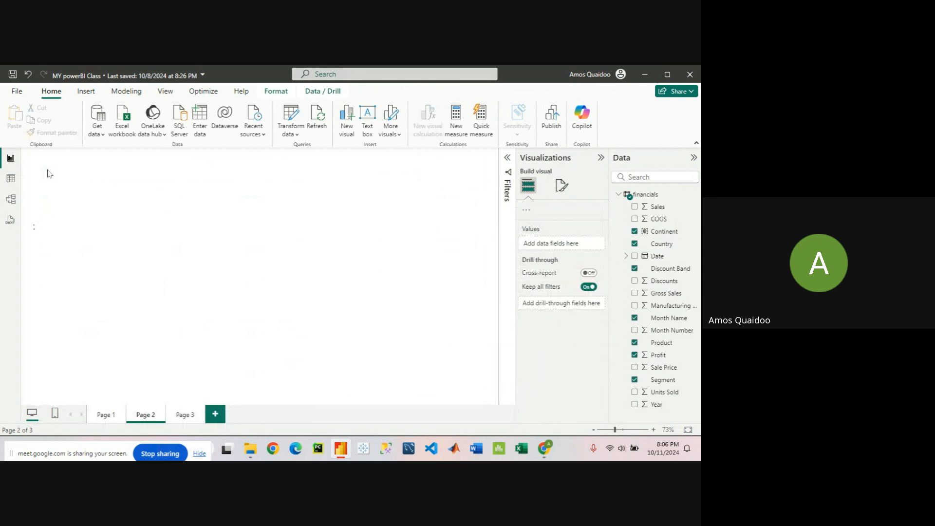
# Drill down into the EU column to compare its countries' profit, drill back up to the continents, and deselect the chart
pyautogui.moveTo(120, 290)
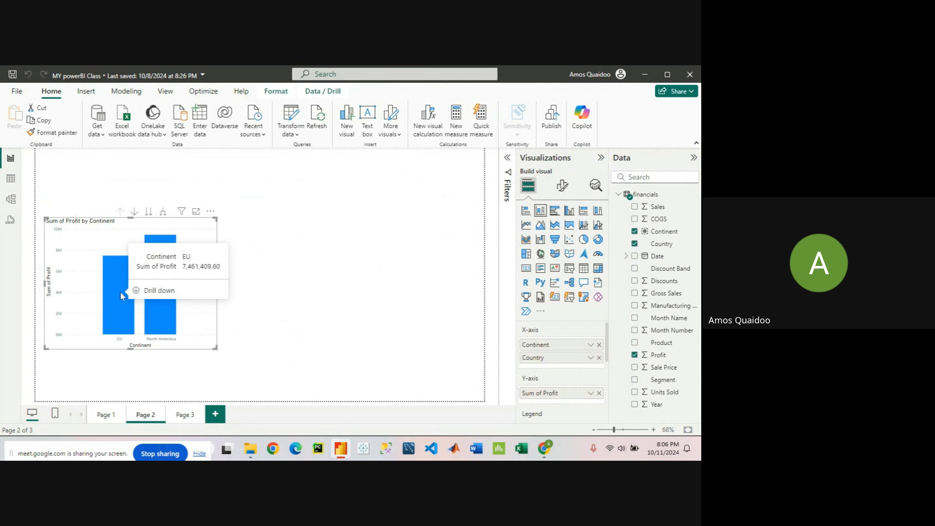
pyautogui.click(150, 290)
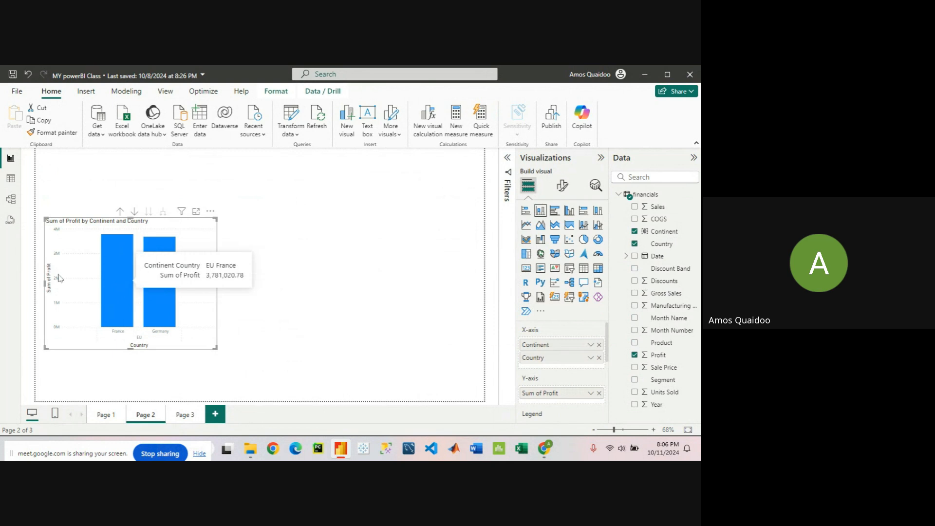
pyautogui.moveTo(121, 278)
pyautogui.moveTo(157, 286)
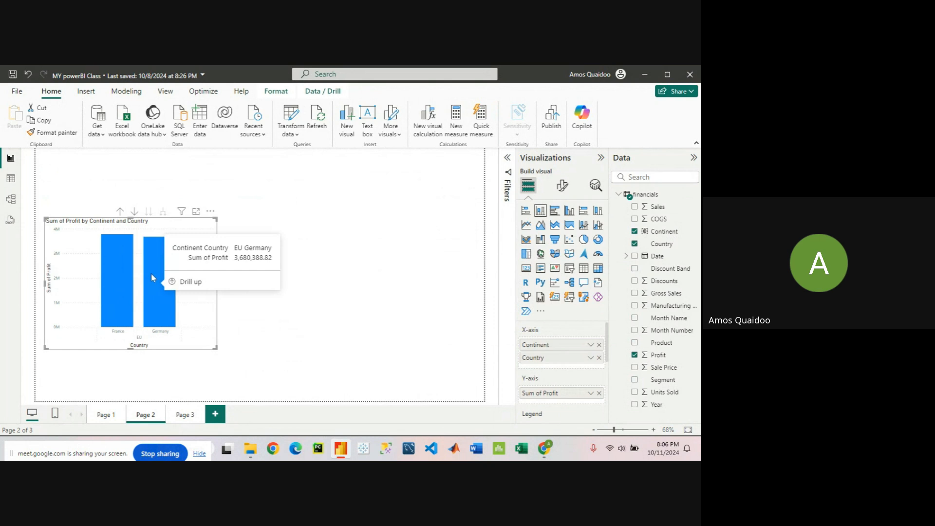
pyautogui.click(120, 212)
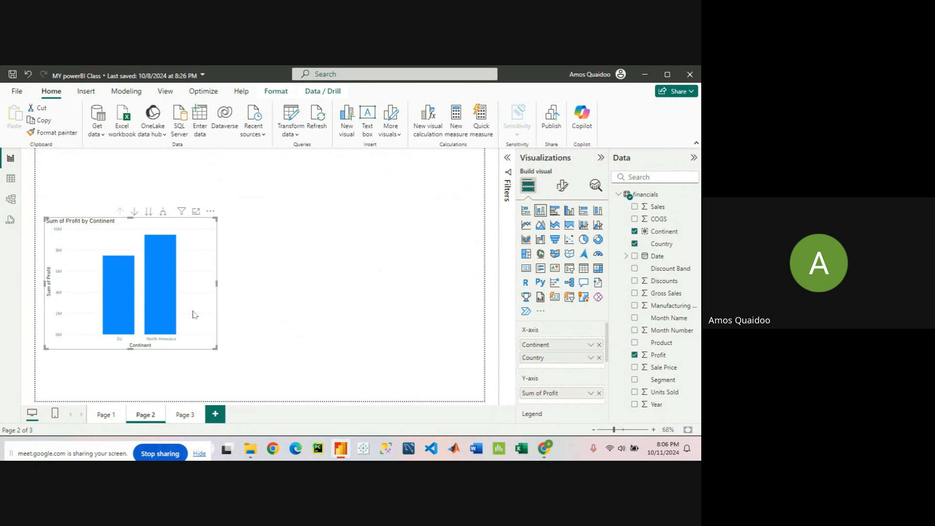
pyautogui.click(265, 316)
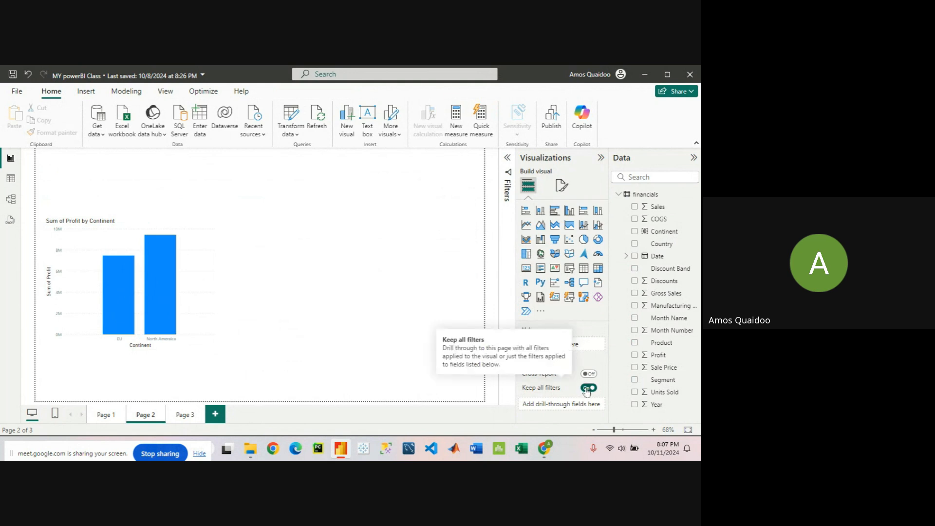
# Create a hierarchy from the Segment field of the financials table
pyautogui.click(667, 380)
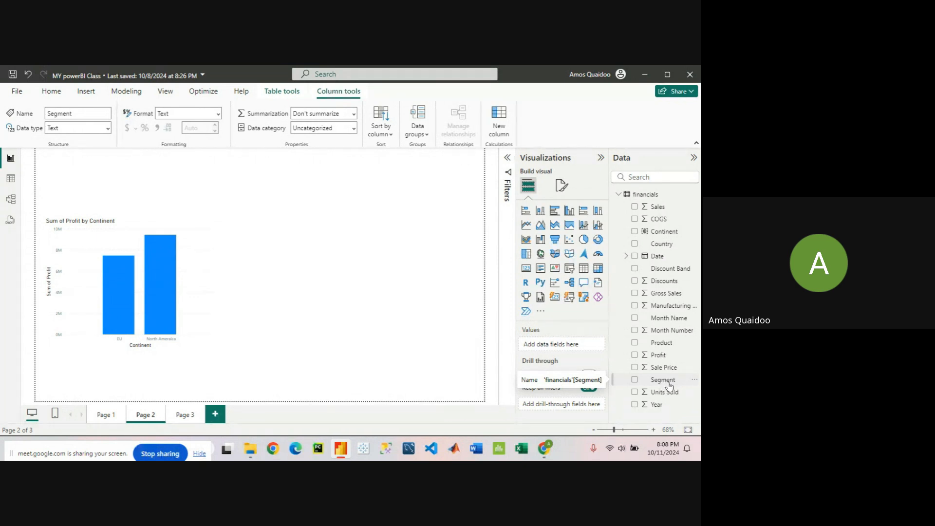
pyautogui.click(694, 380)
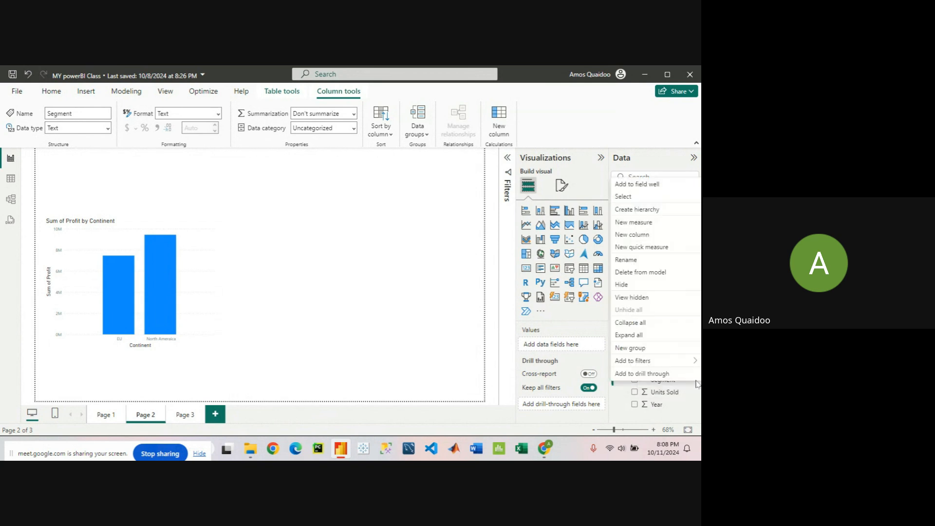
pyautogui.click(673, 210)
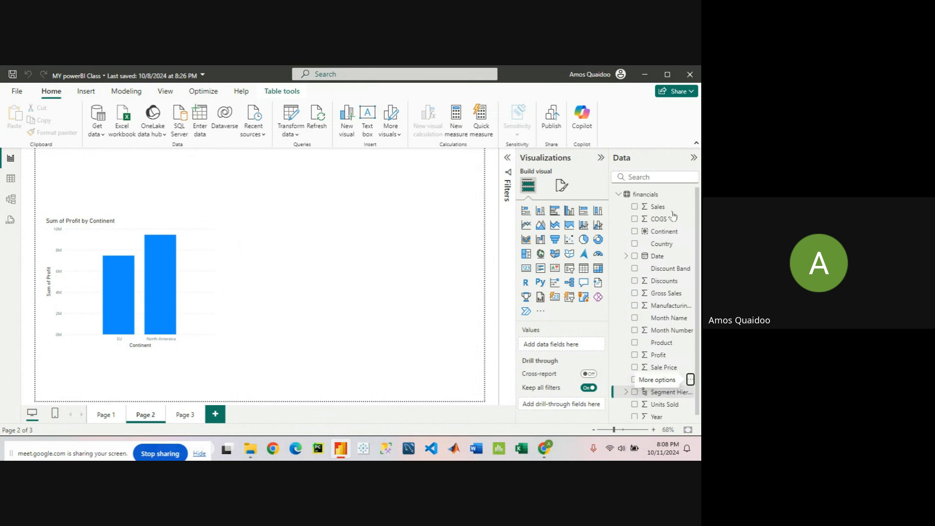
pyautogui.scroll(-1, 663, 388)
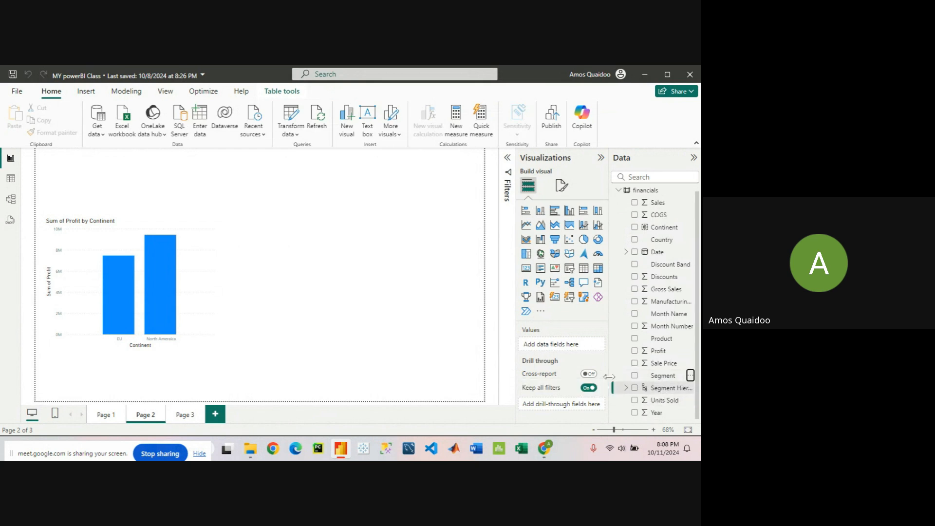
# Add the Product field to Segment Hierarchy in the financials table and expand the hierarchy to show its levels
pyautogui.moveTo(608, 380); pyautogui.dragTo(489, 379)
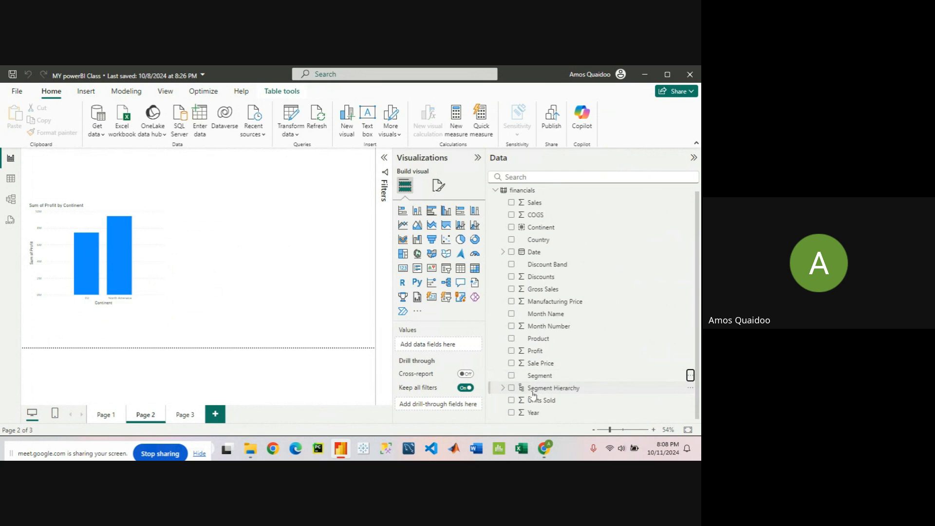
pyautogui.click(587, 392)
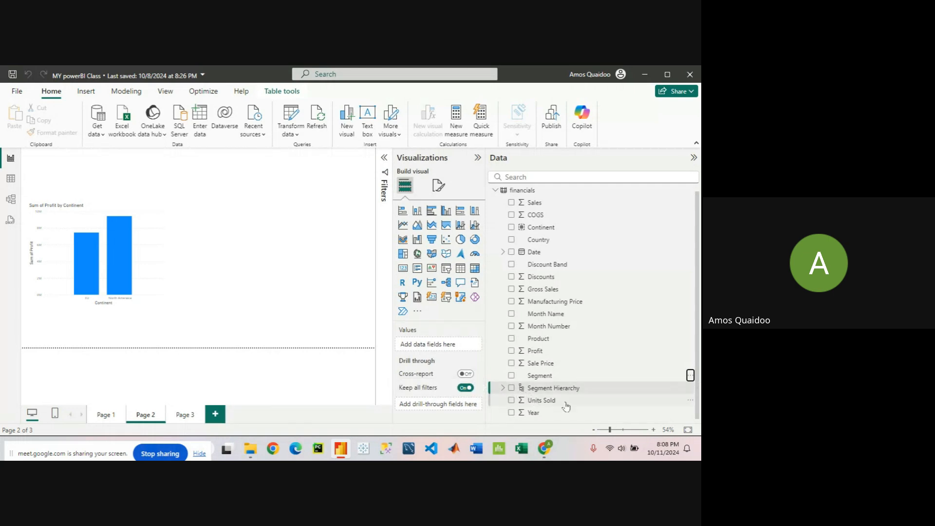
pyautogui.click(524, 393)
pyautogui.click(570, 343)
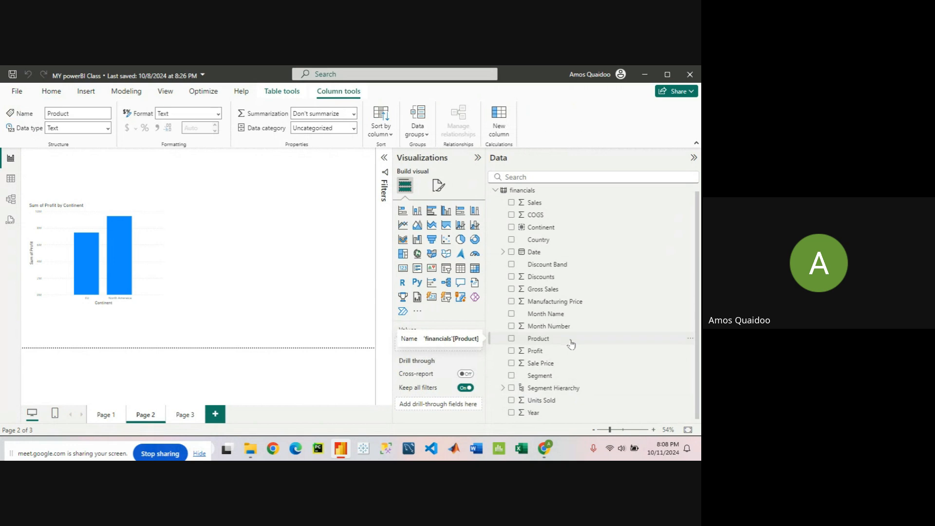
pyautogui.click(690, 340)
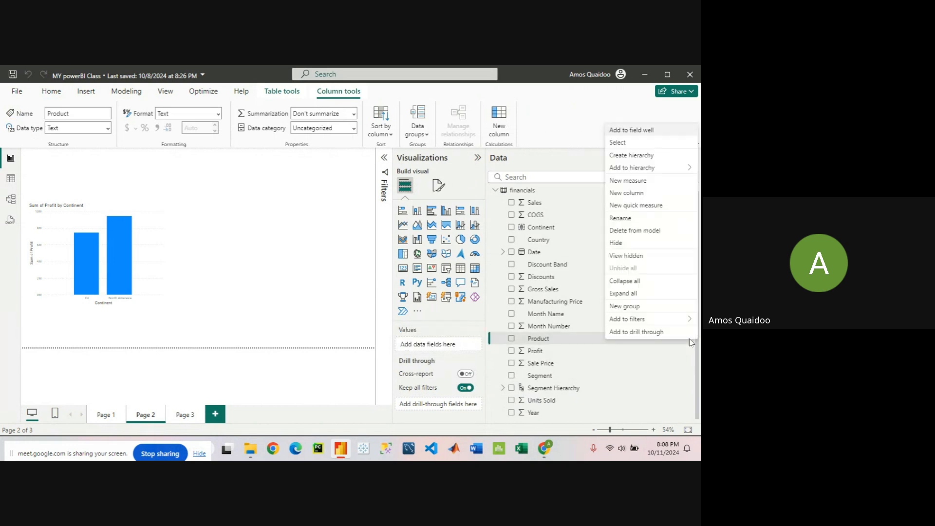
pyautogui.moveTo(638, 171)
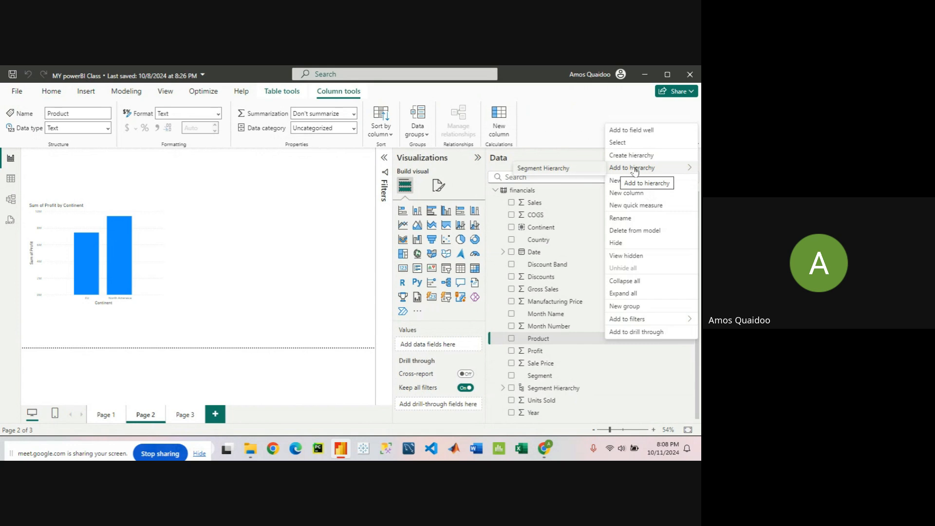
pyautogui.click(539, 169)
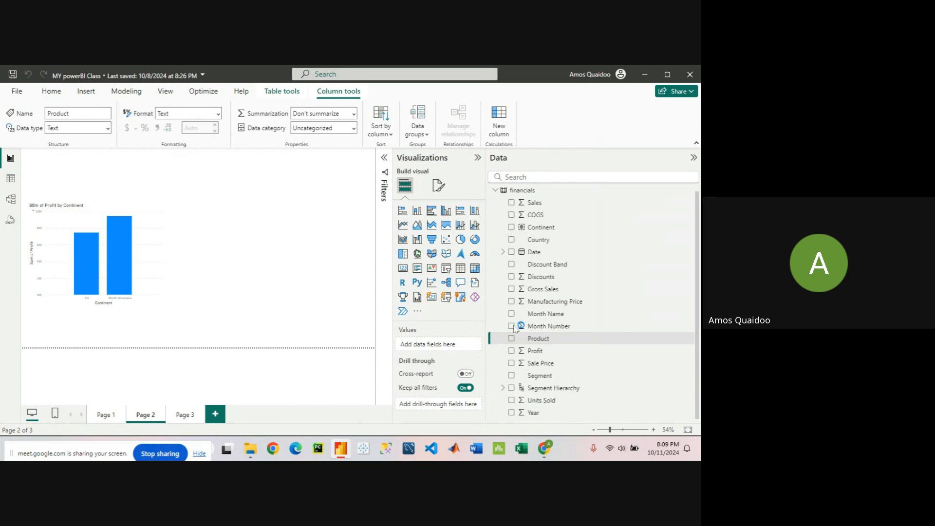
pyautogui.click(503, 388)
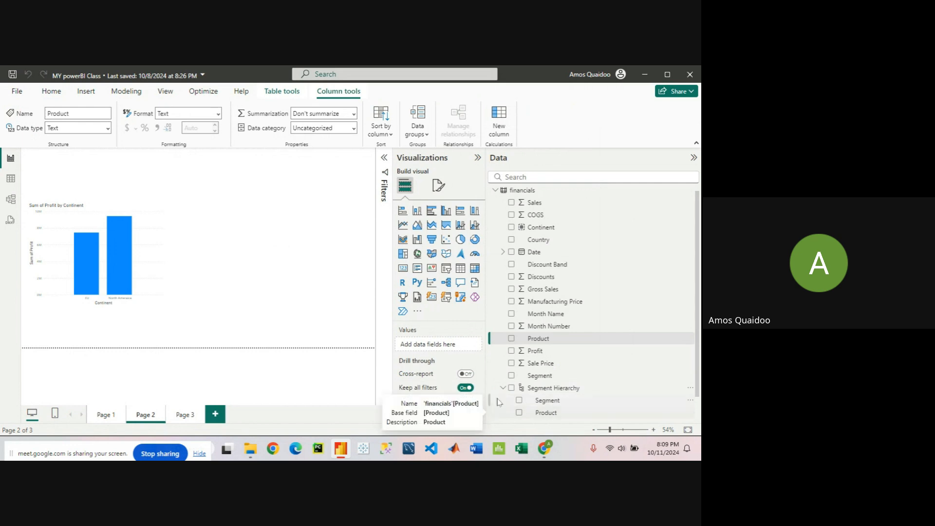
# Add a stacked column chart beside the continent profit chart, with Segment Hierarchy on the X-axis and Sales on the Y-axis
pyautogui.click(325, 275)
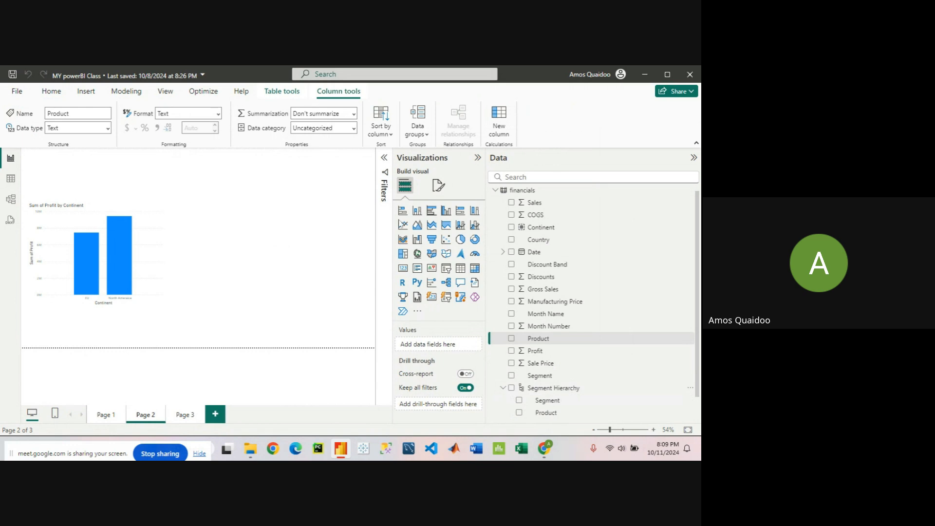
pyautogui.click(417, 217)
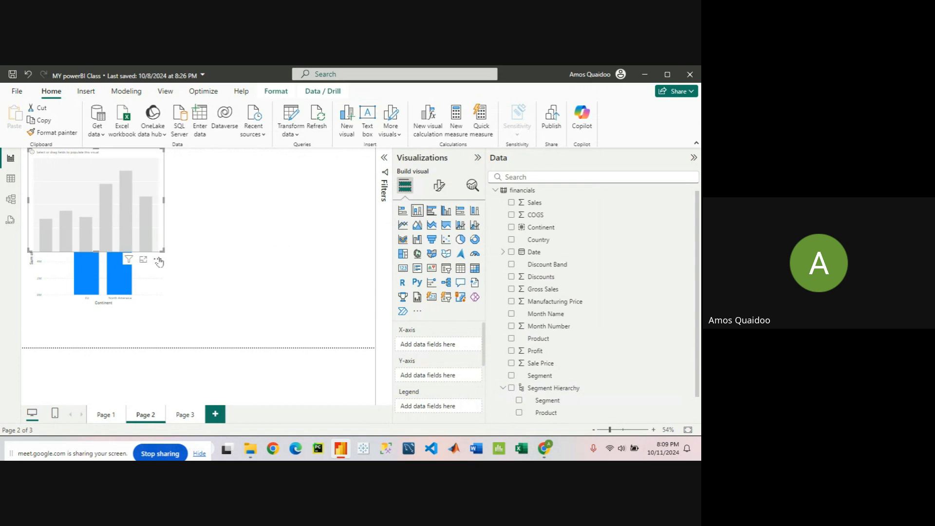
pyautogui.moveTo(157, 260); pyautogui.dragTo(319, 310)
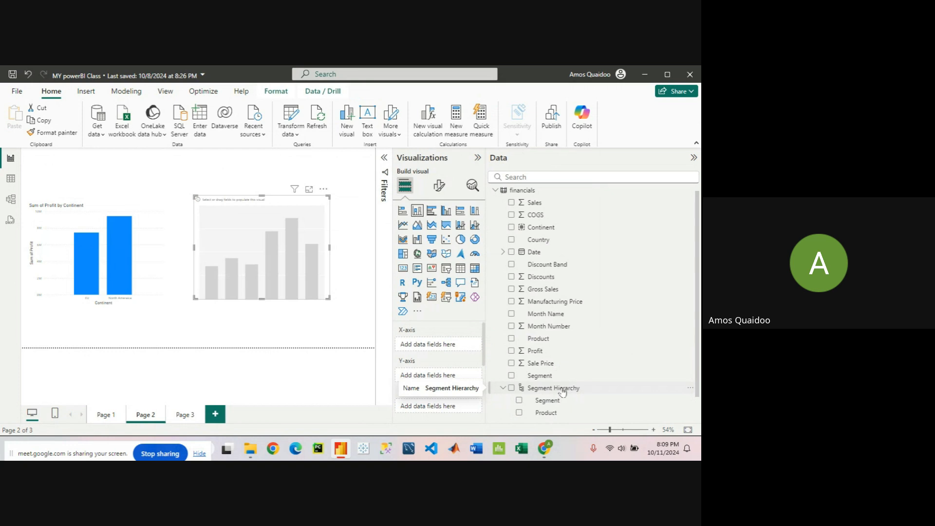
pyautogui.moveTo(559, 389); pyautogui.dragTo(444, 346)
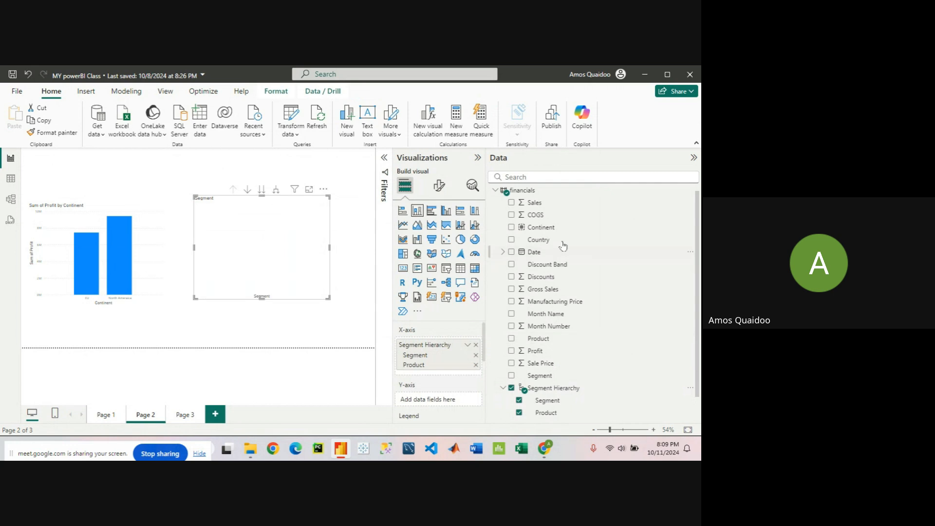
pyautogui.moveTo(547, 207); pyautogui.dragTo(450, 404)
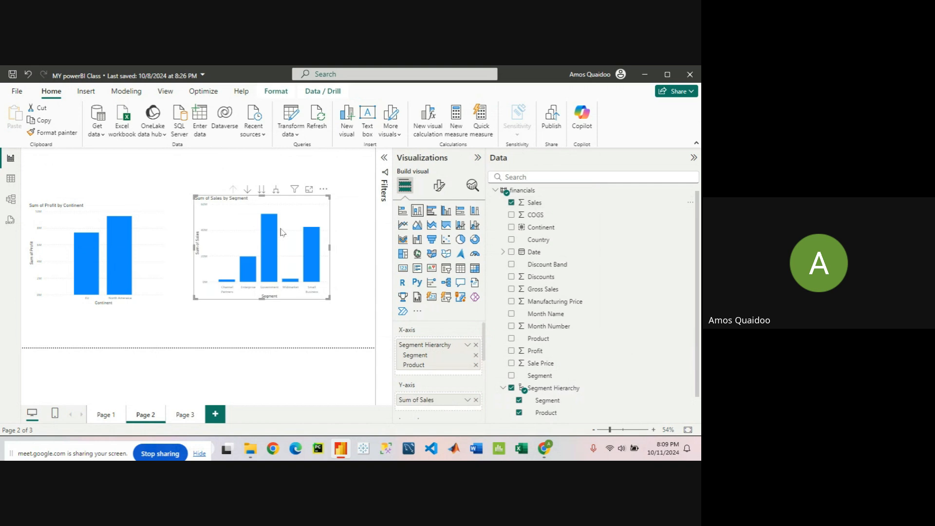
# Enlarge the sales by segment chart in focus mode and examine the sales of the individual segments
pyautogui.click(309, 189)
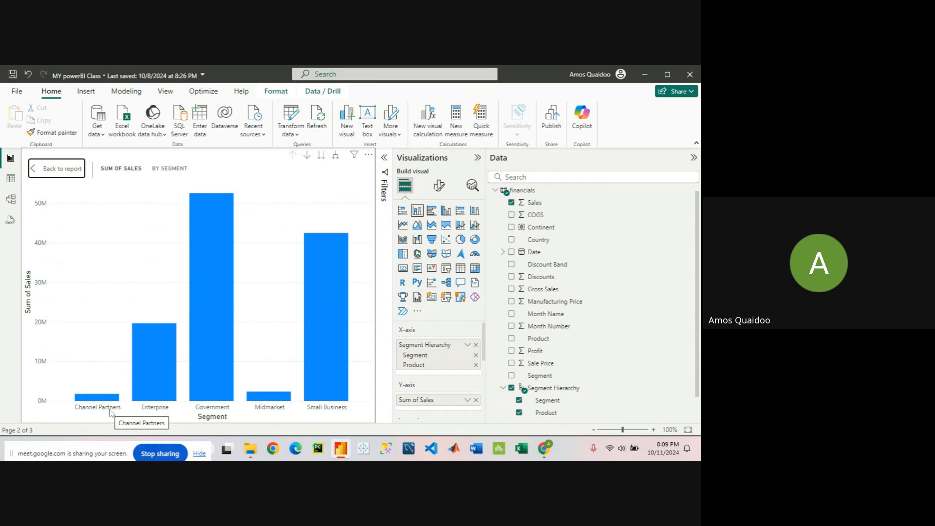
pyautogui.moveTo(161, 369)
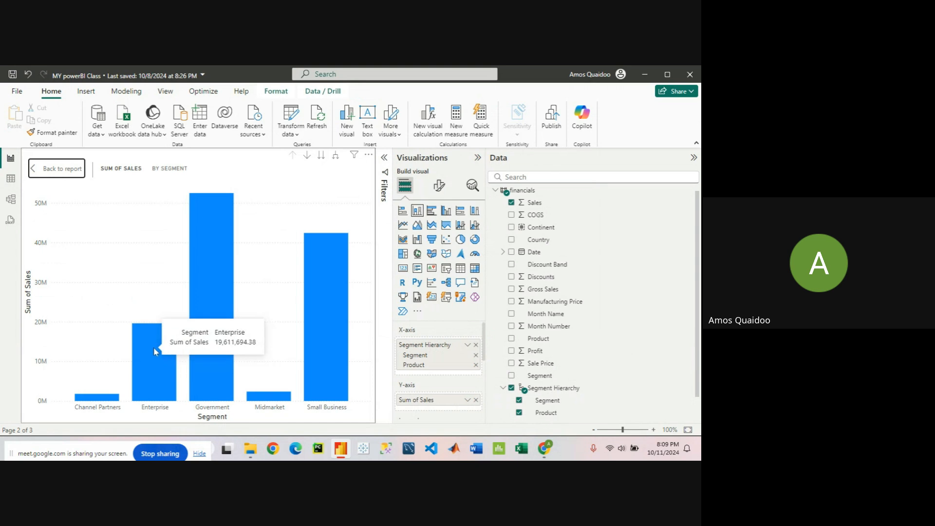
pyautogui.moveTo(150, 353)
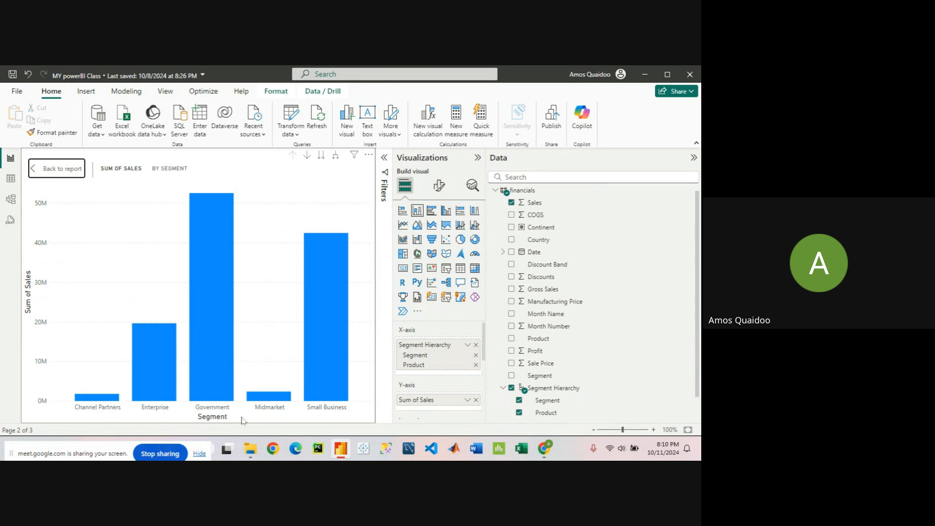
pyautogui.moveTo(217, 332)
pyautogui.moveTo(333, 346)
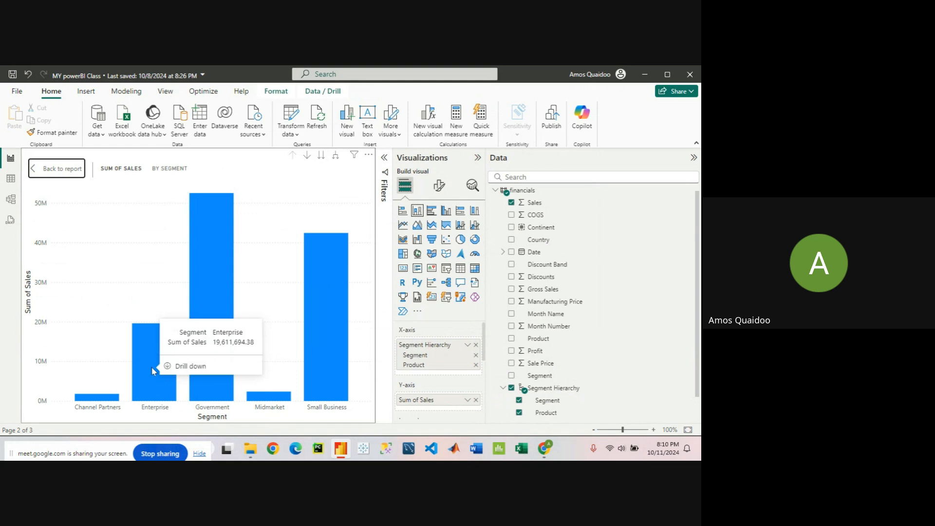
# Drill down into the Enterprise column to view its sales by product and drill back up to the segments
pyautogui.moveTo(101, 400)
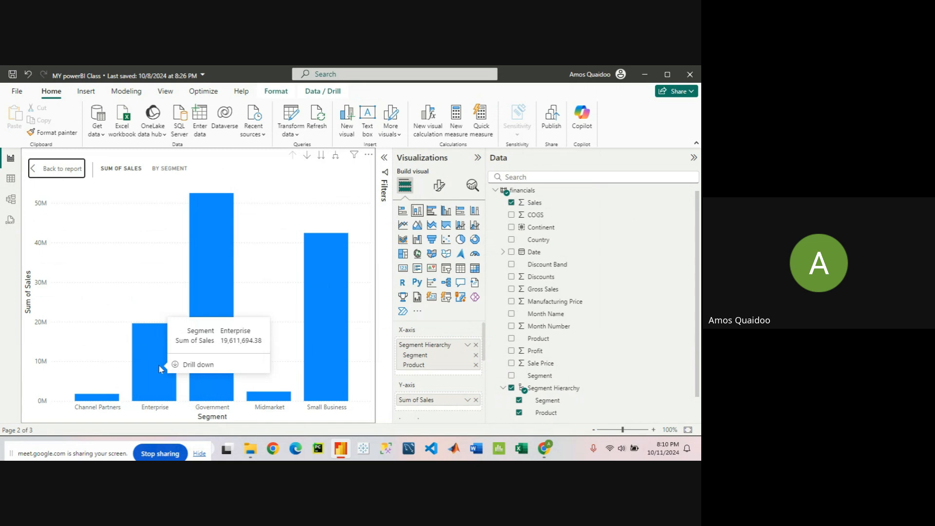
pyautogui.click(187, 370)
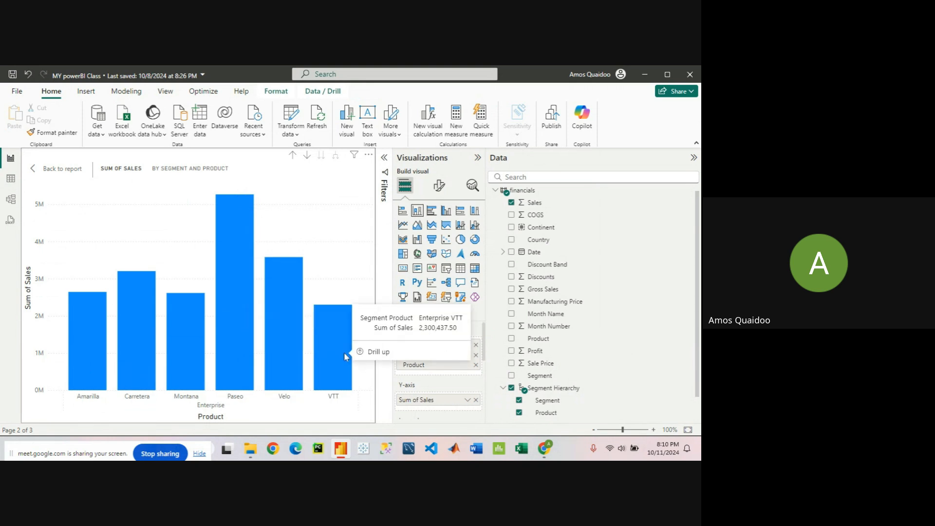
pyautogui.click(293, 157)
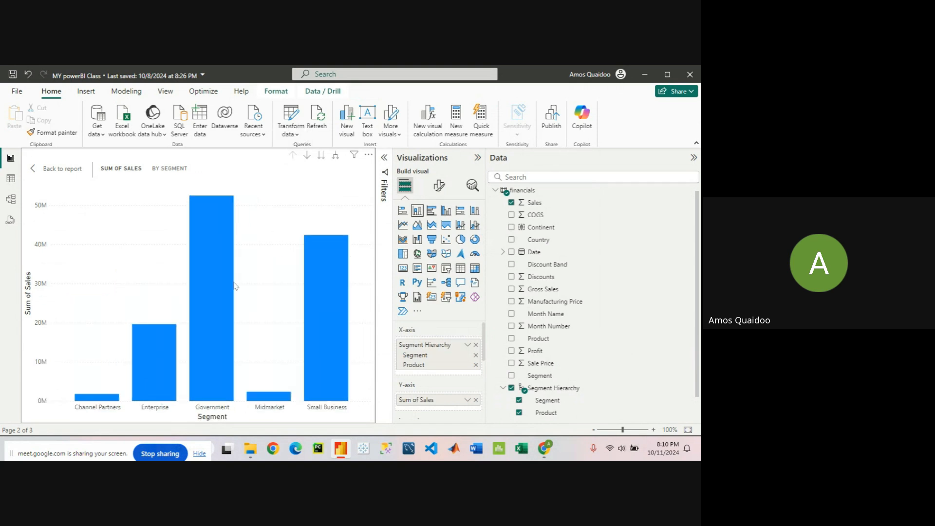
# Drill down into the Government column to compare its products' sales and return to the report page
pyautogui.moveTo(223, 295)
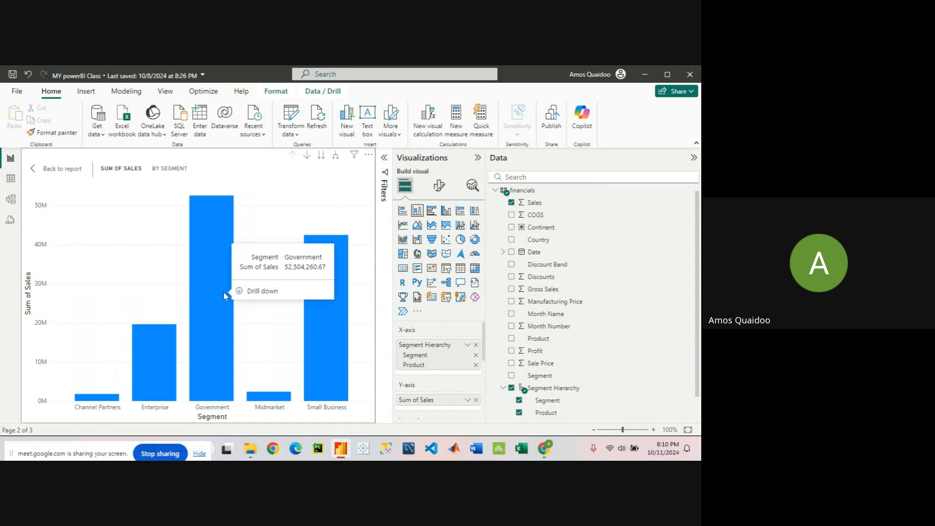
pyautogui.click(256, 291)
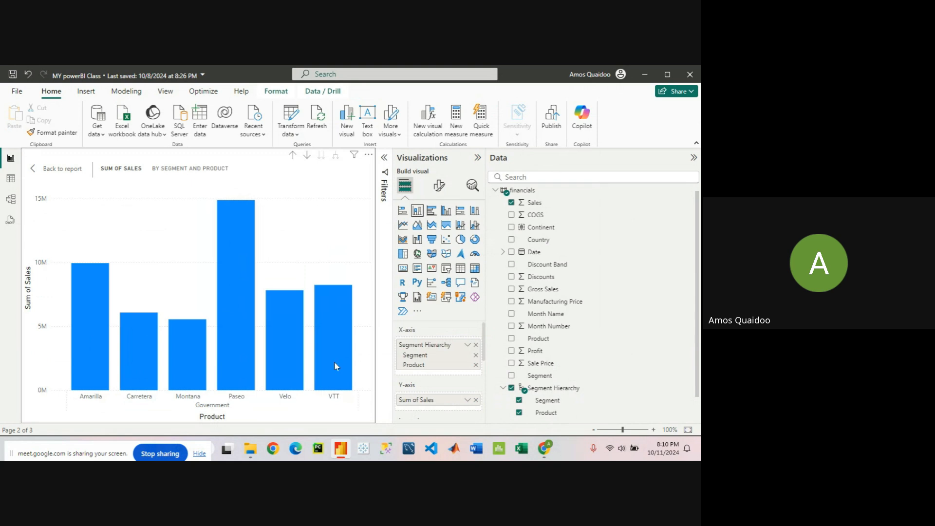
pyautogui.moveTo(336, 366)
pyautogui.moveTo(202, 354)
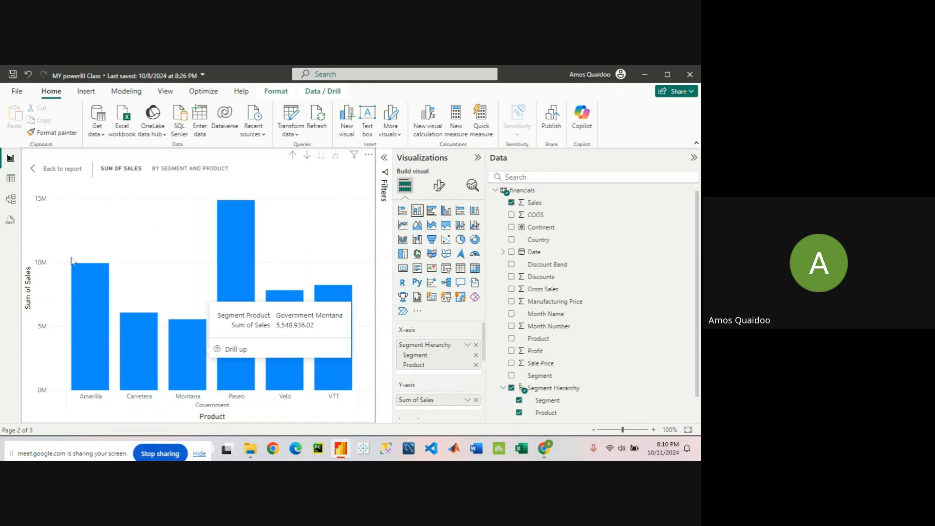
pyautogui.click(44, 174)
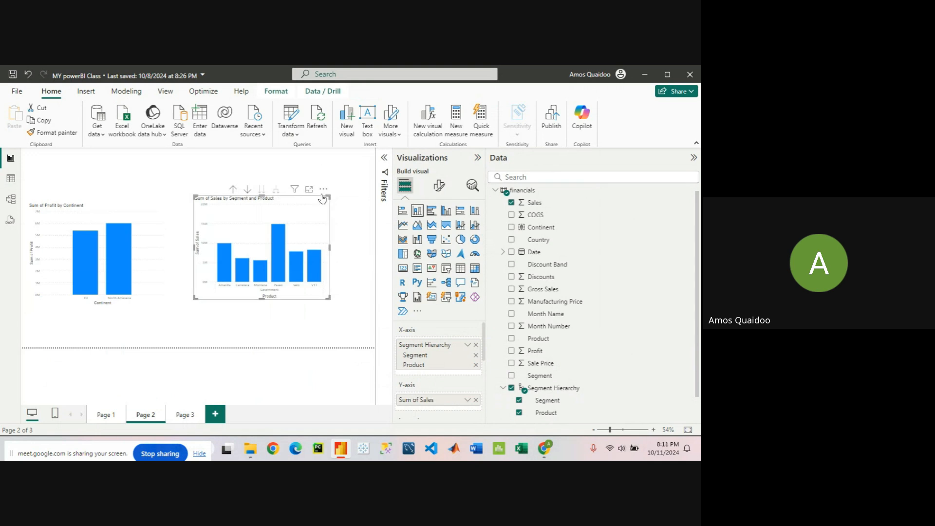
# Move the sales chart slightly farther from the profit chart and collapse Segment Hierarchy in the financials table
pyautogui.moveTo(322, 190); pyautogui.dragTo(345, 197)
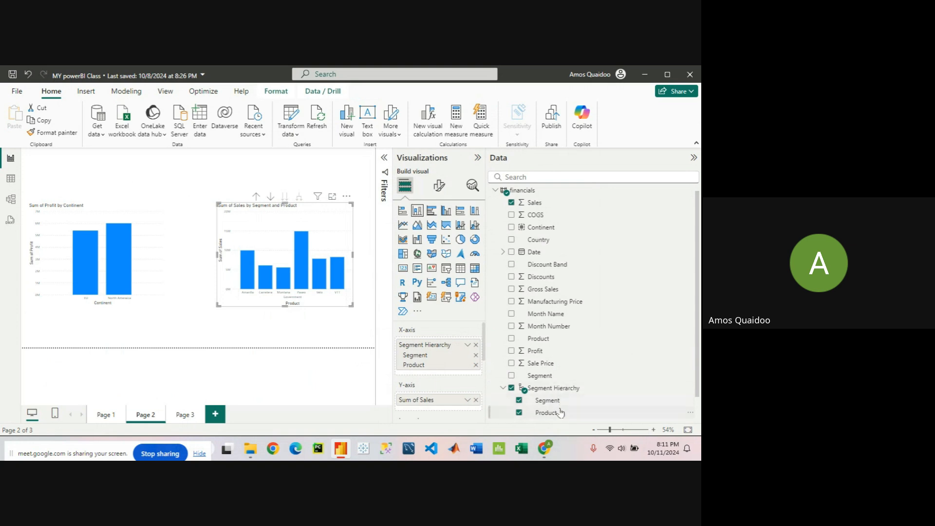
pyautogui.click(542, 228)
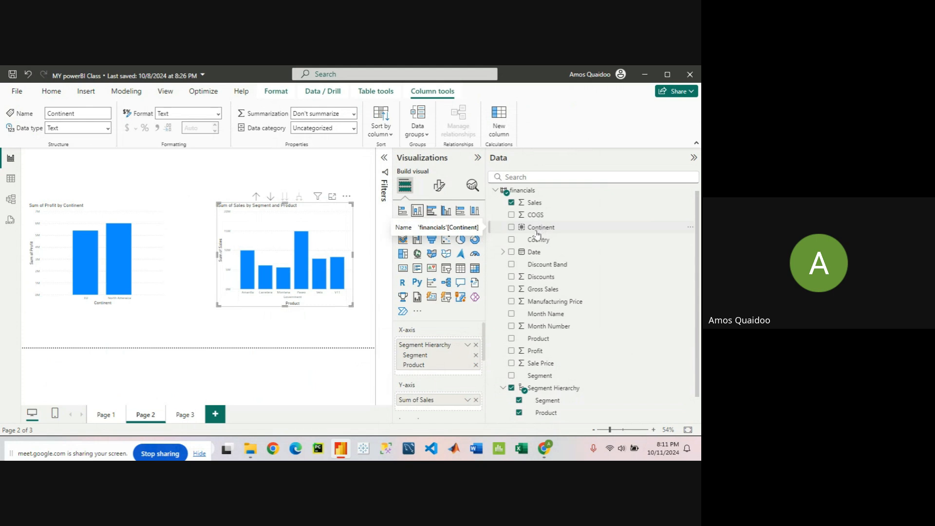
pyautogui.click(541, 231)
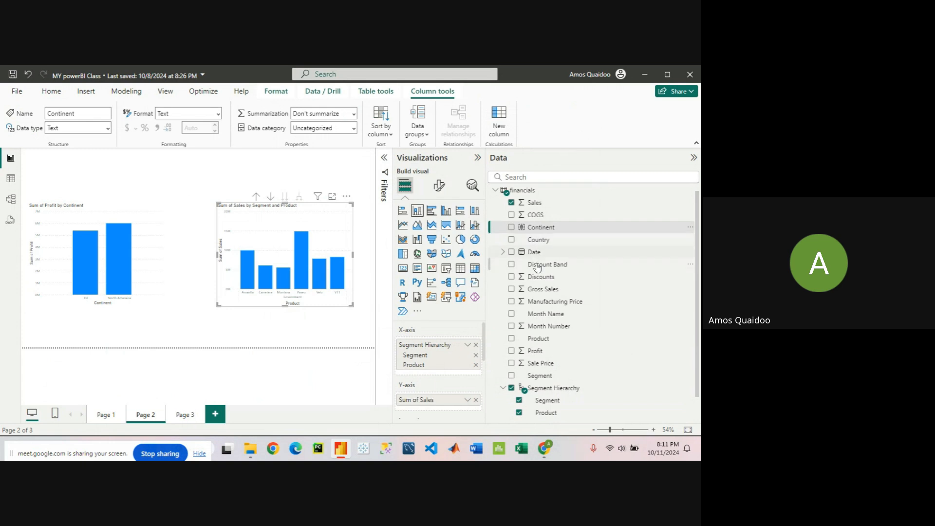
pyautogui.click(503, 388)
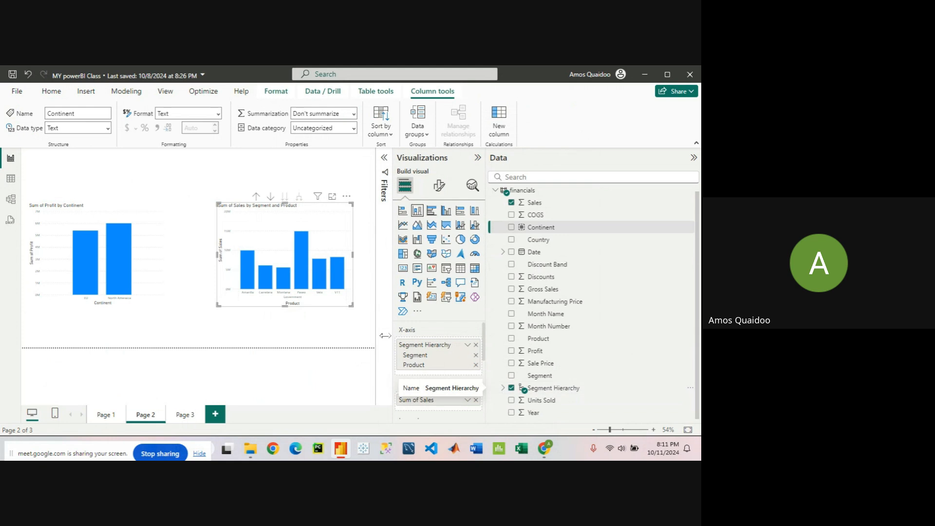
# Copy the formatting of Page 1's Profit by Country chart onto the profit and sales charts on Page 2
pyautogui.click(105, 415)
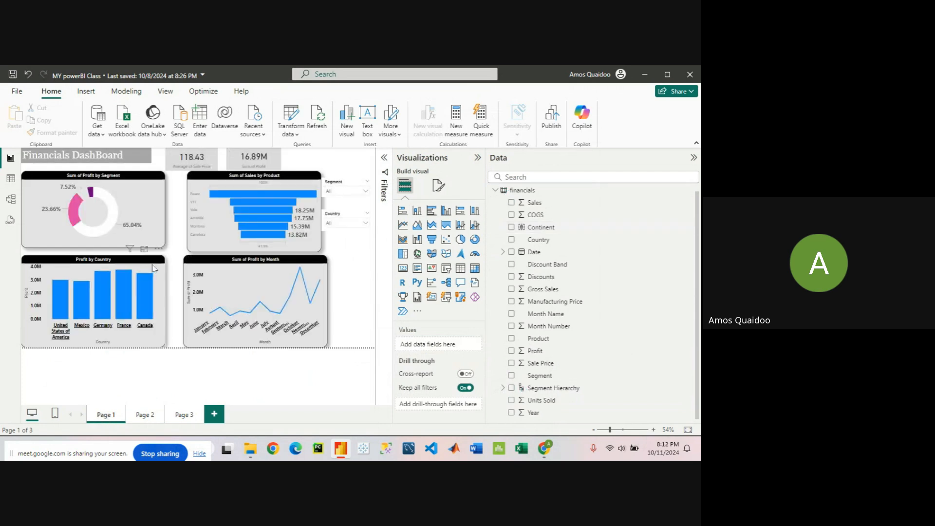
pyautogui.click(153, 268)
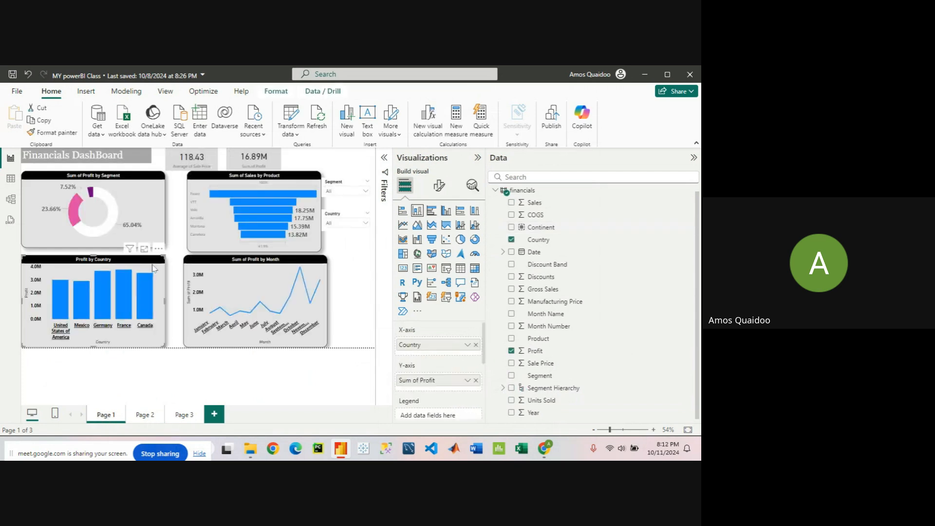
pyautogui.click(67, 135)
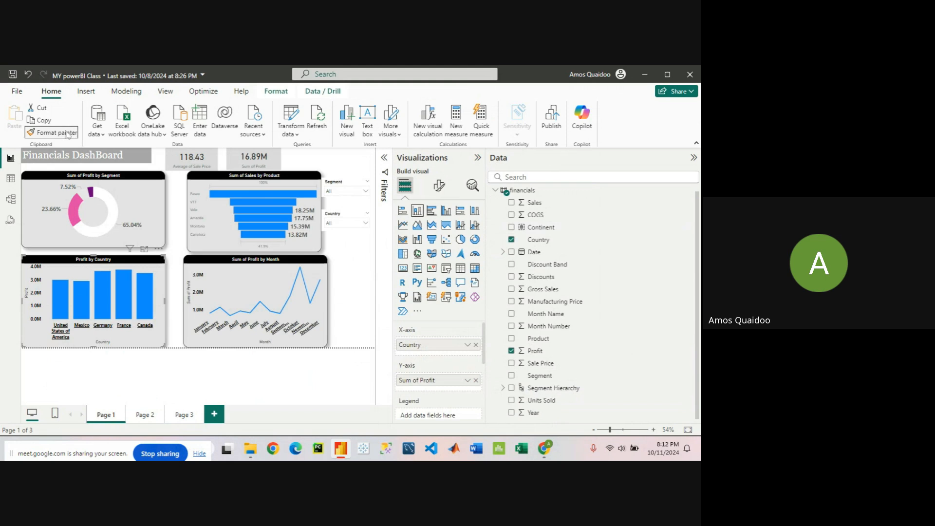
pyautogui.click(143, 416)
pyautogui.click(146, 221)
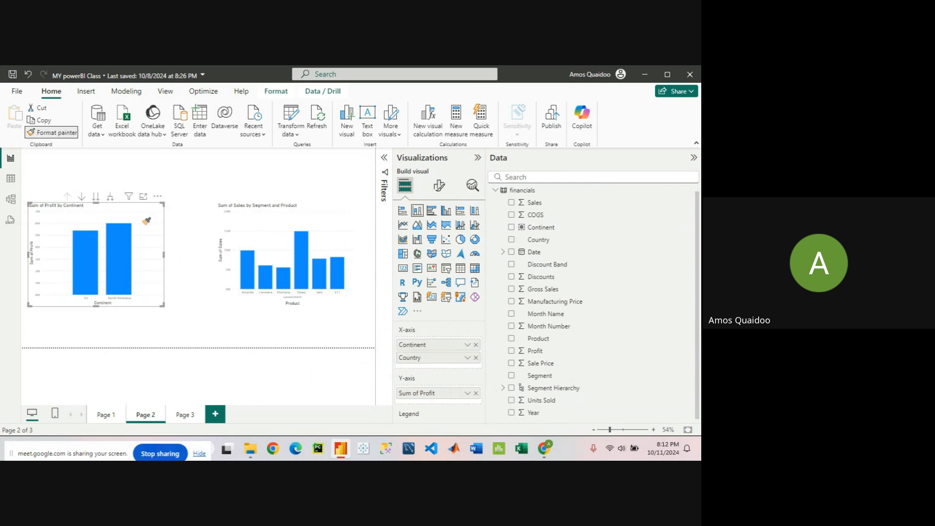
pyautogui.click(146, 221)
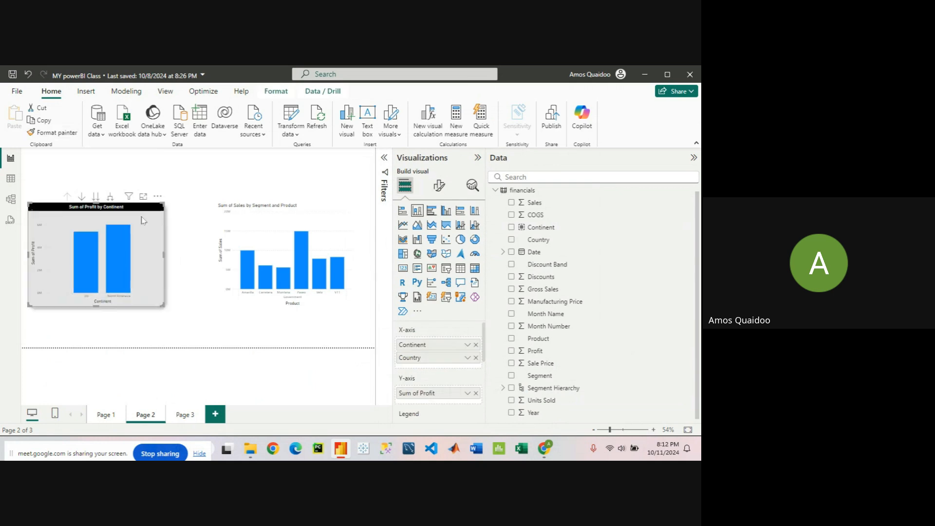
pyautogui.click(55, 132)
pyautogui.click(309, 221)
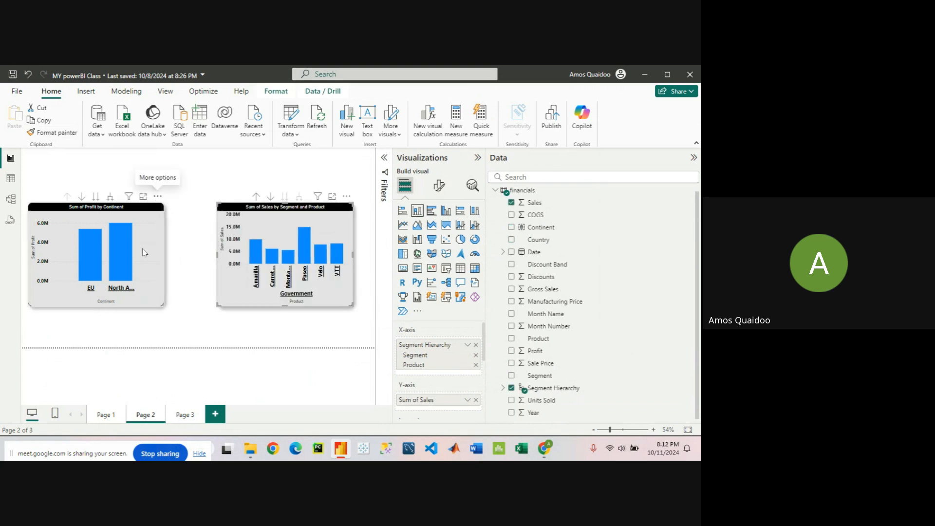
# Move both charts down toward the page's lower edge and widen the sales chart to the page's right edge
pyautogui.moveTo(143, 252); pyautogui.dragTo(136, 292)
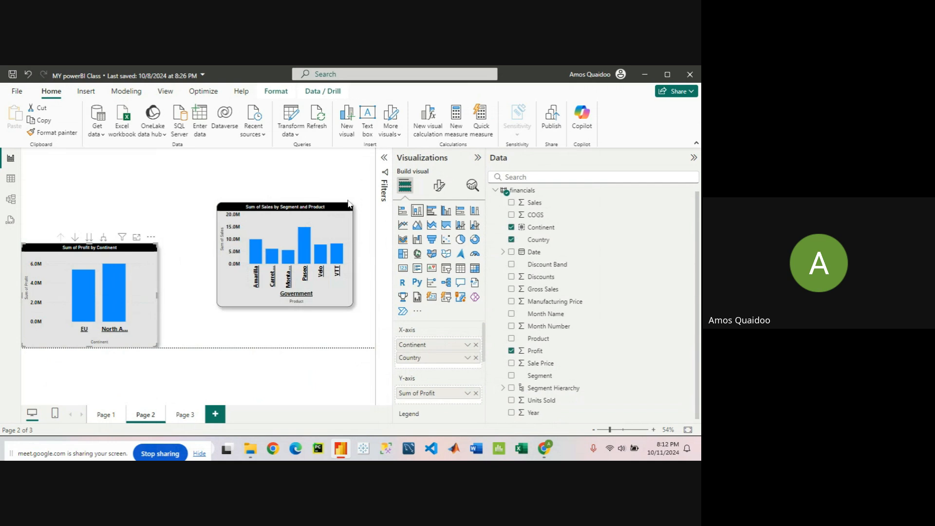
pyautogui.moveTo(344, 231); pyautogui.dragTo(316, 270)
pyautogui.moveTo(325, 346); pyautogui.dragTo(375, 340)
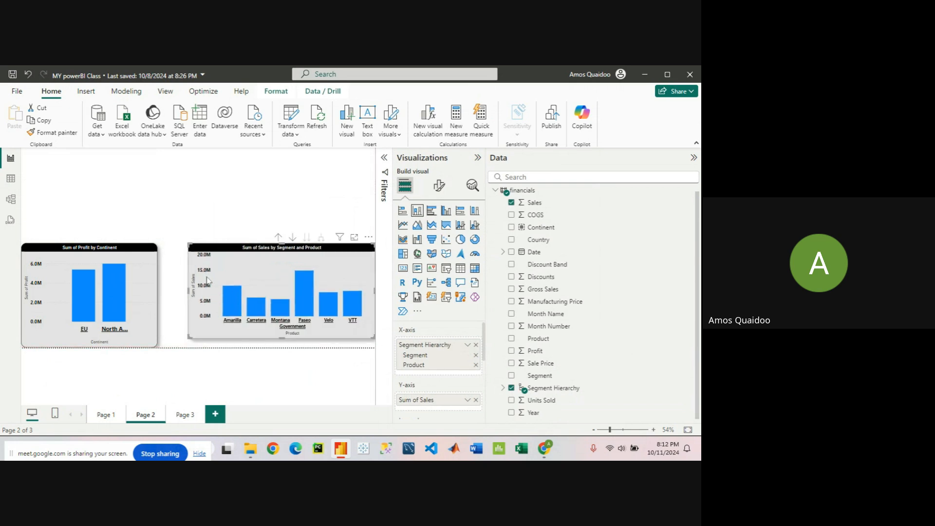
# Widen and shorten the profit chart, then move both charts down to the page's lower edge, placed side by side
pyautogui.click(146, 282)
pyautogui.moveTo(157, 347); pyautogui.dragTo(176, 337)
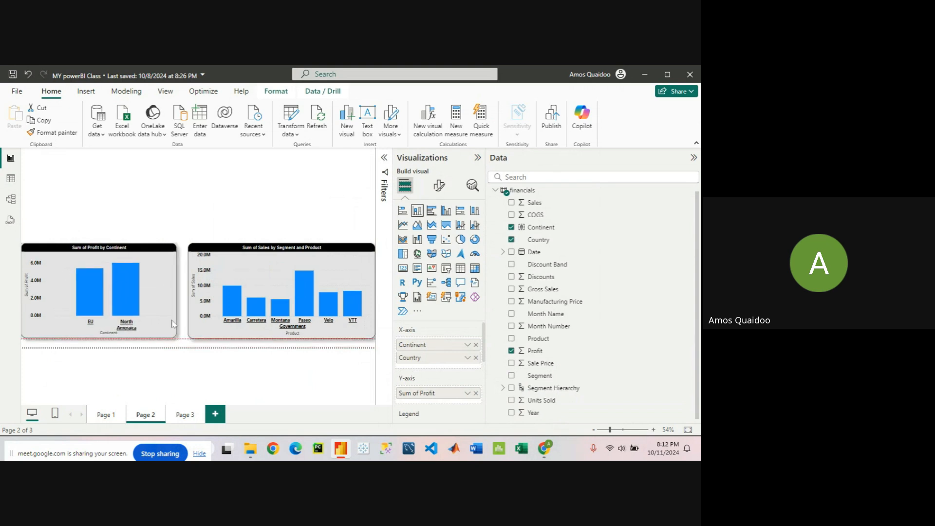
pyautogui.moveTo(168, 243); pyautogui.dragTo(168, 254)
pyautogui.click(370, 251)
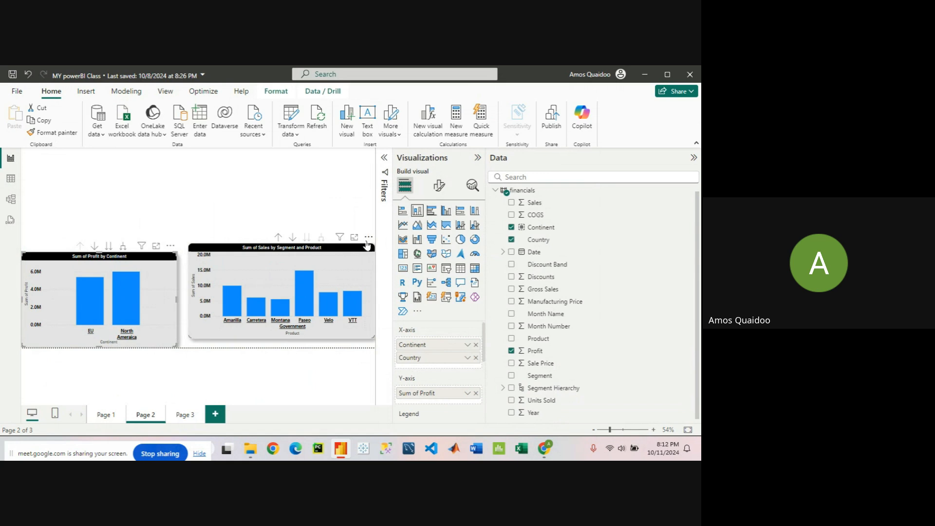
pyautogui.moveTo(369, 255); pyautogui.dragTo(358, 264)
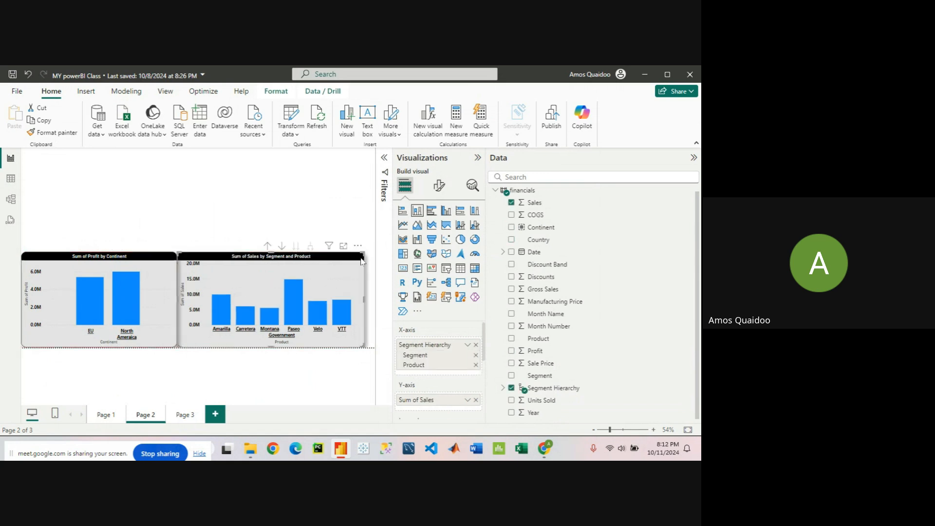
pyautogui.click(495, 191)
pyautogui.click(496, 194)
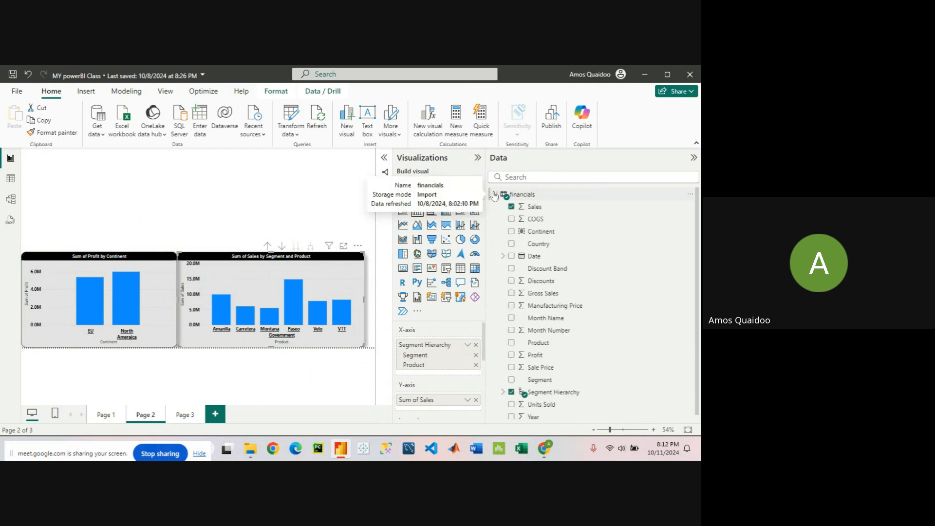
pyautogui.scroll(-1, 498, 310)
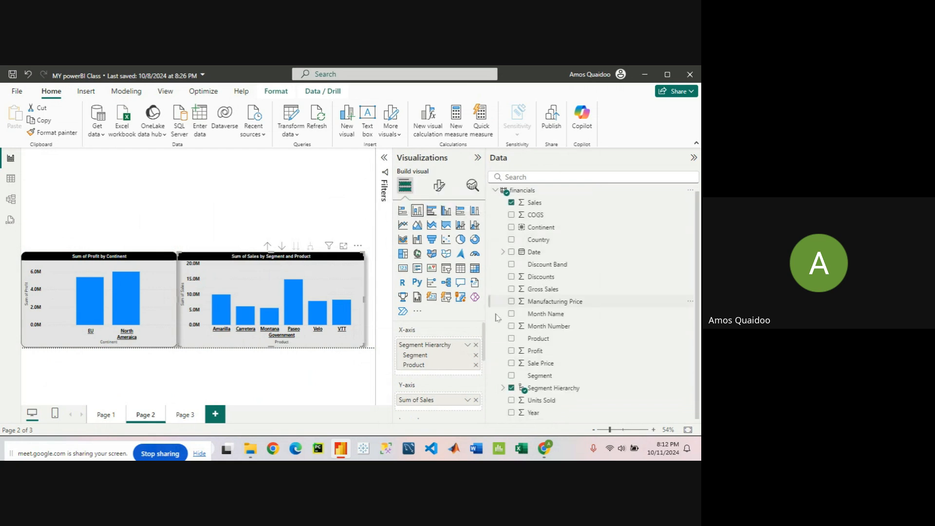
# Examine the financials table's columns and the Discount Band filter values in table view, and return to the report
pyautogui.click(10, 180)
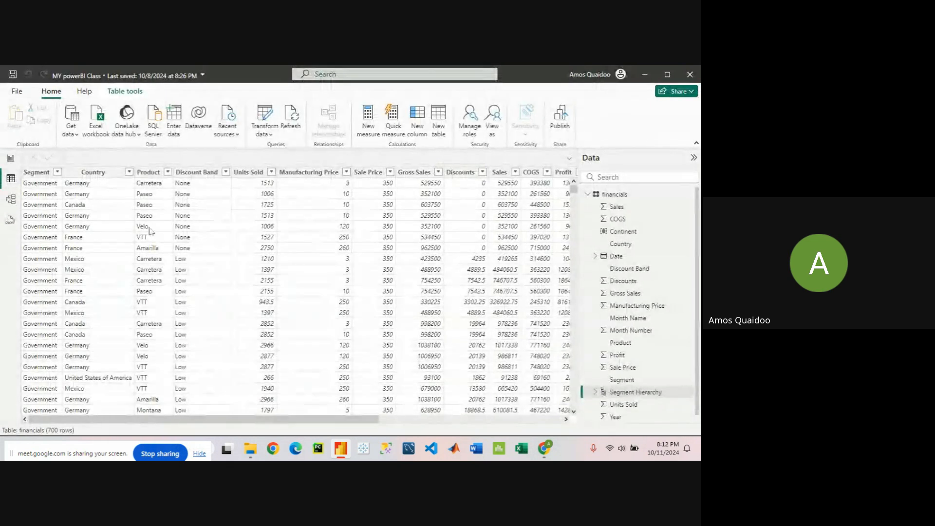
pyautogui.moveTo(191, 419); pyautogui.dragTo(291, 411)
pyautogui.scroll(-5, 194, 224)
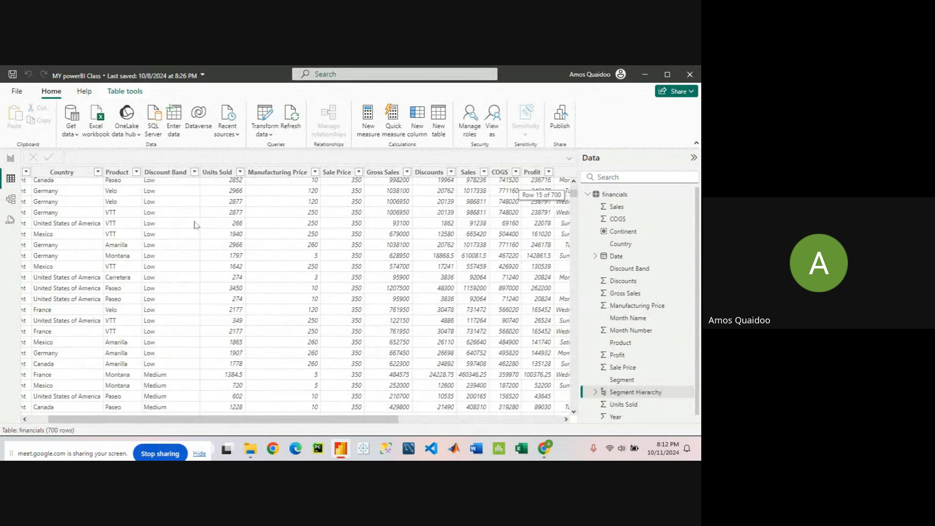
pyautogui.click(194, 172)
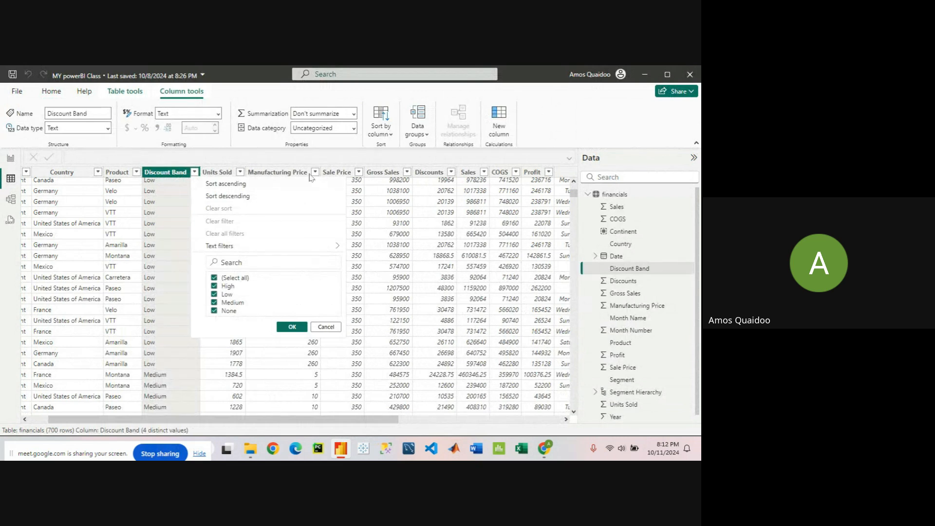
pyautogui.click(557, 108)
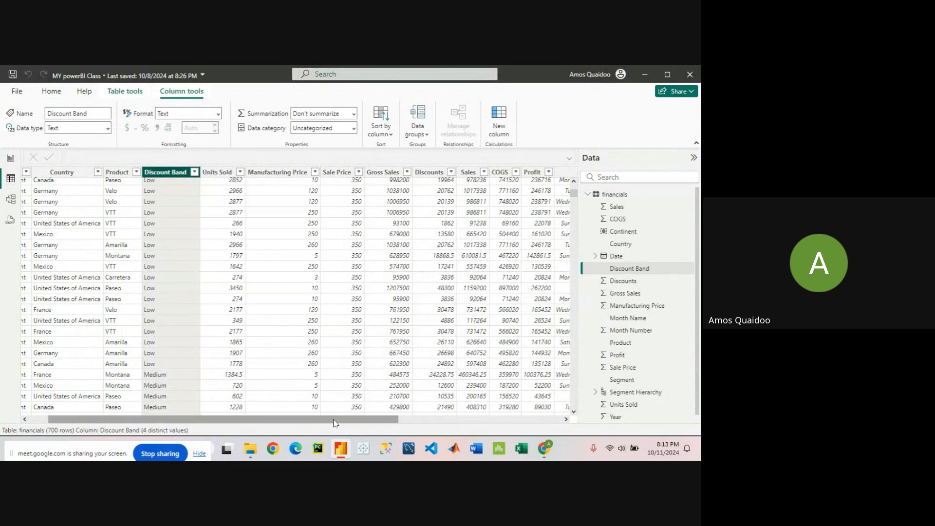
pyautogui.scroll(5, 309, 350)
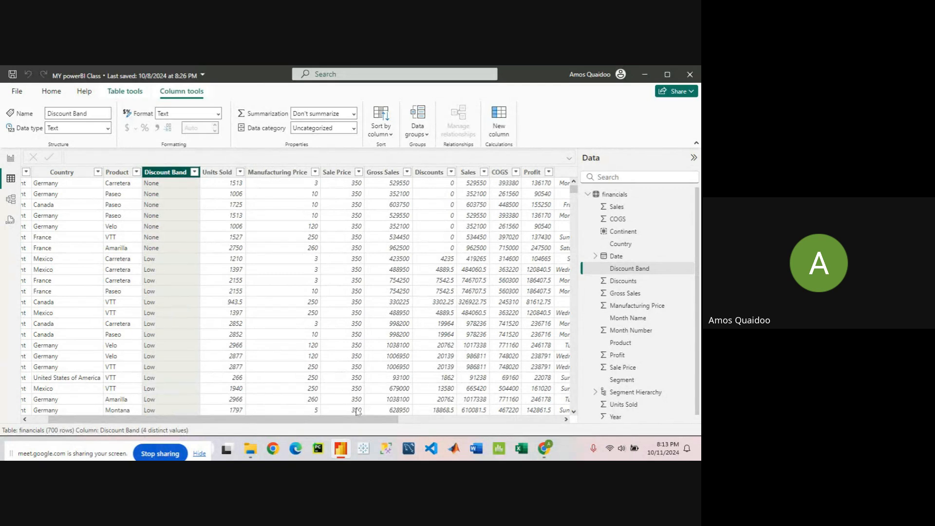
pyautogui.moveTo(358, 422); pyautogui.dragTo(265, 423)
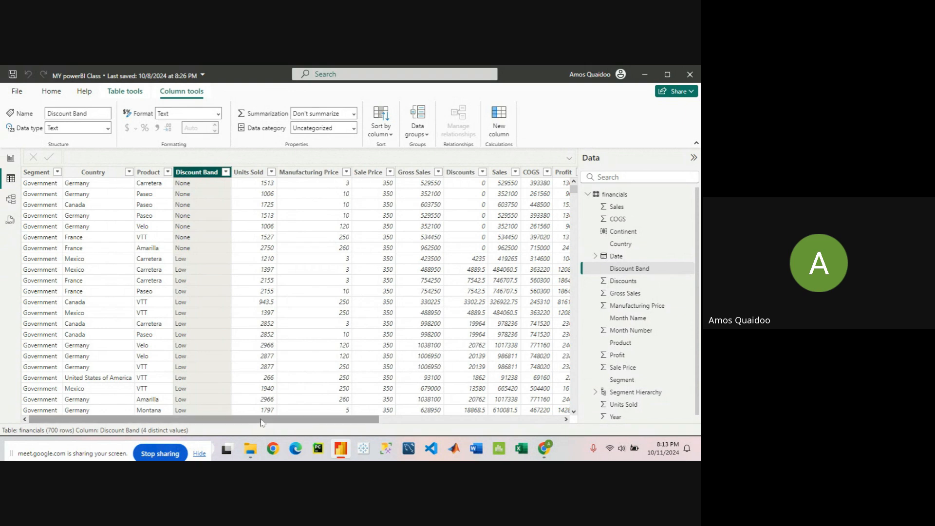
pyautogui.moveTo(266, 420); pyautogui.dragTo(242, 422)
pyautogui.click(9, 160)
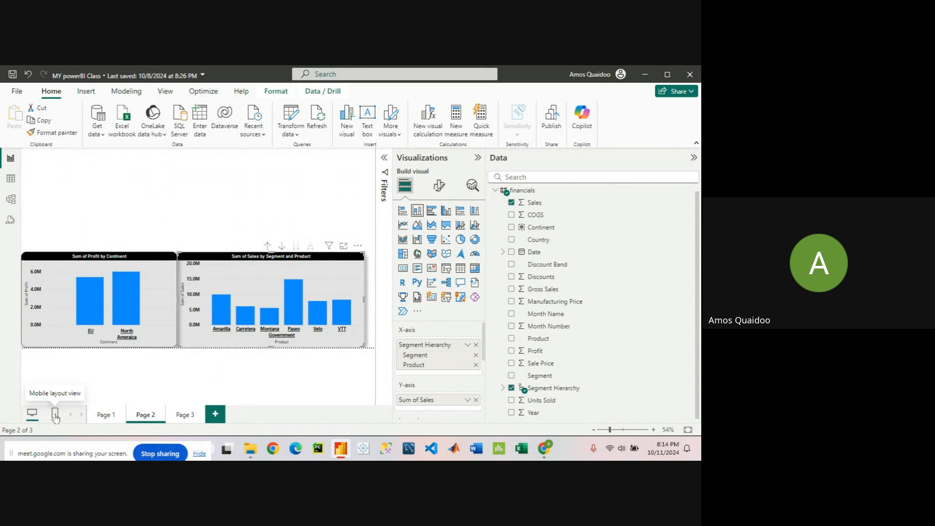
# Switch Page 2 to the mobile layout view and look over the empty phone canvas and its auto-create option
pyautogui.click(55, 415)
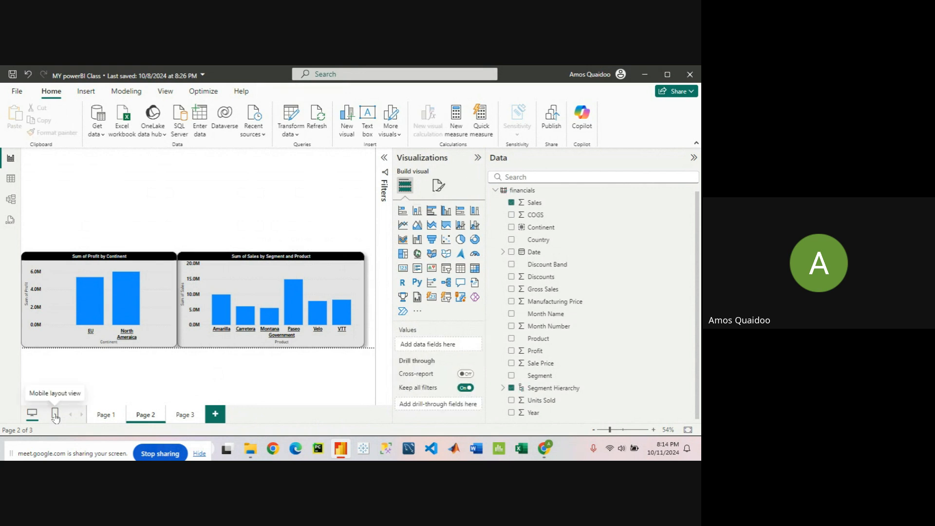
pyautogui.click(55, 416)
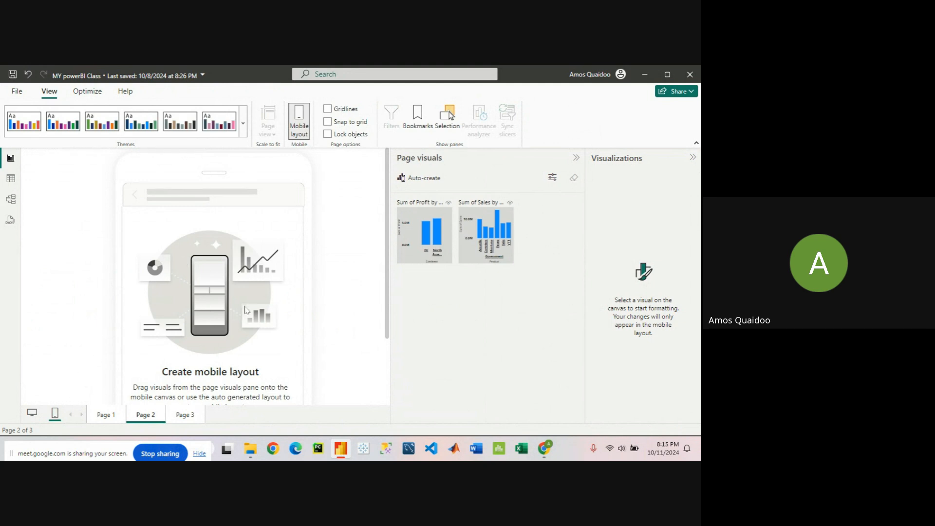
pyautogui.scroll(-3, 246, 309)
pyautogui.scroll(3, 266, 292)
pyautogui.scroll(-3, 263, 278)
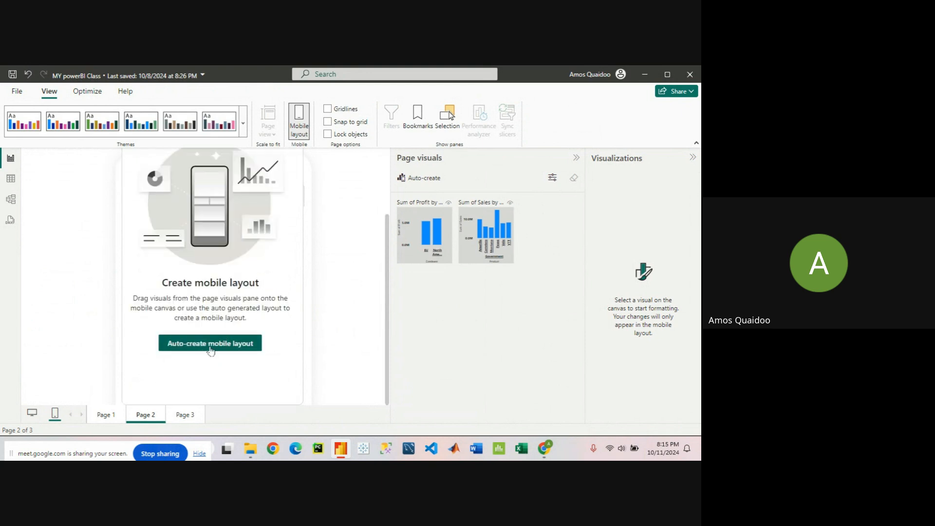
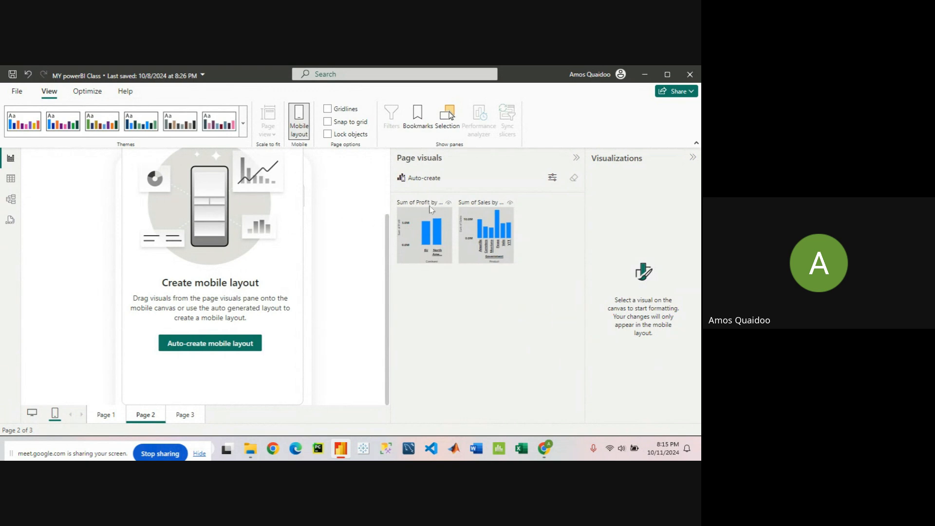
pyautogui.scroll(3, 251, 314)
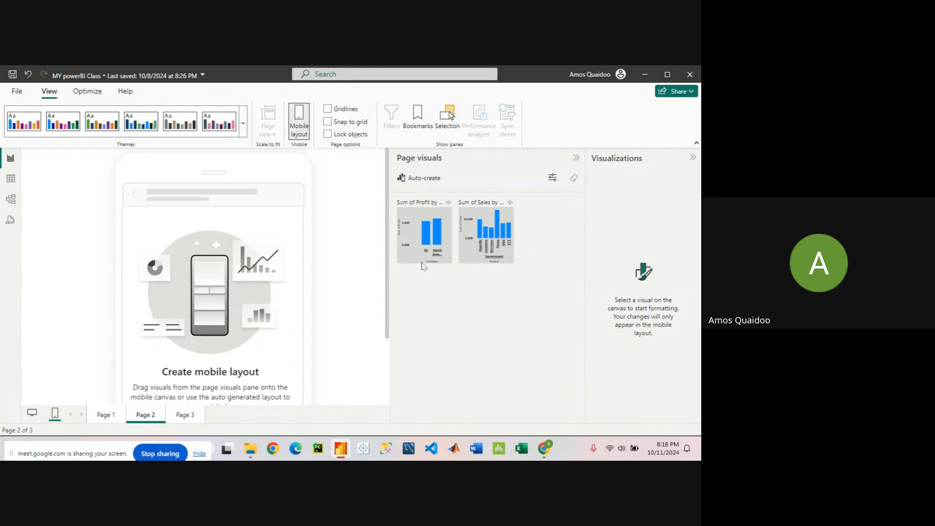
pyautogui.scroll(-2, 387, 400)
pyautogui.scroll(-2, 387, 401)
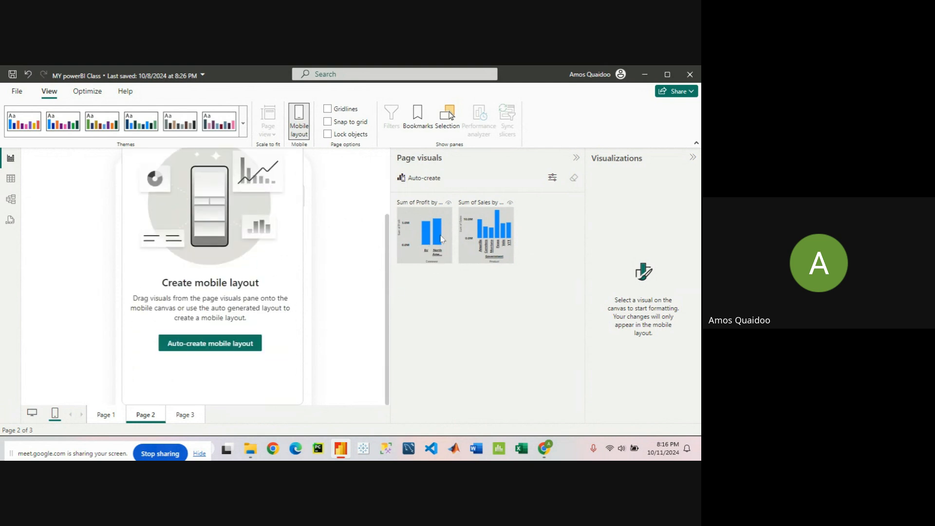
# Place the Sum of Profit by Continent chart at the top of the phone canvas and enlarge it to the canvas width
pyautogui.moveTo(434, 253); pyautogui.dragTo(212, 242)
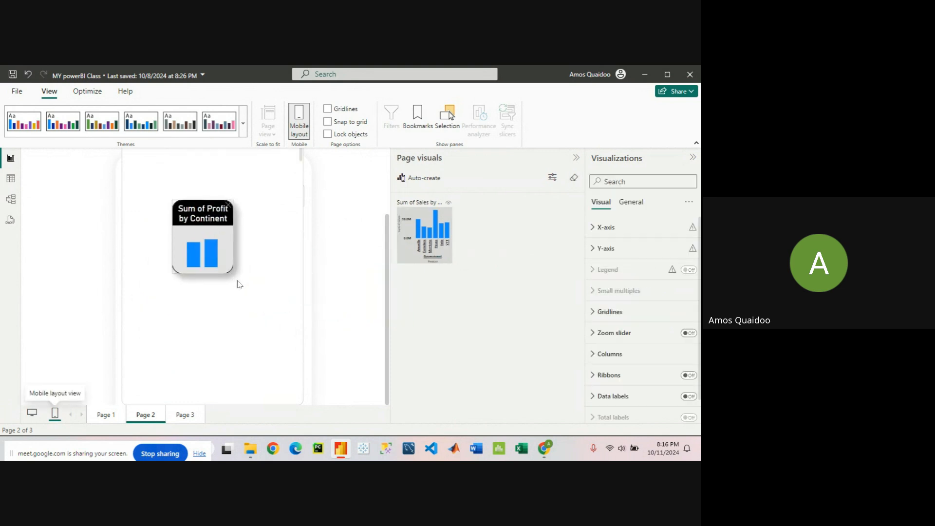
pyautogui.moveTo(234, 273); pyautogui.dragTo(310, 294)
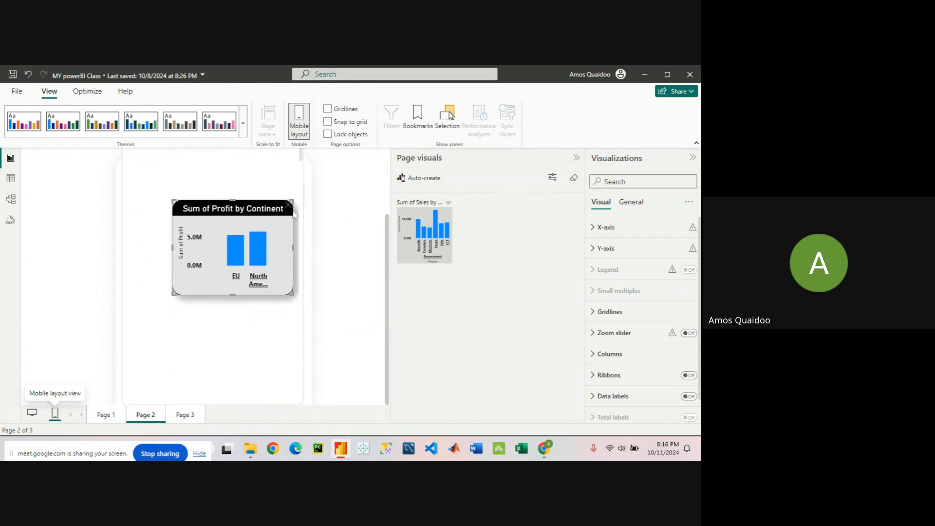
pyautogui.moveTo(283, 210); pyautogui.dragTo(238, 185)
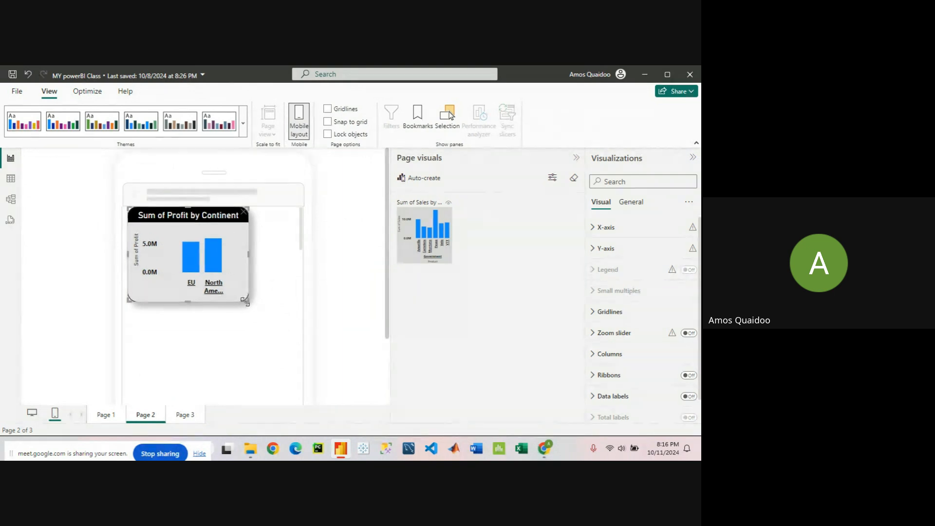
pyautogui.moveTo(245, 300); pyautogui.dragTo(309, 320)
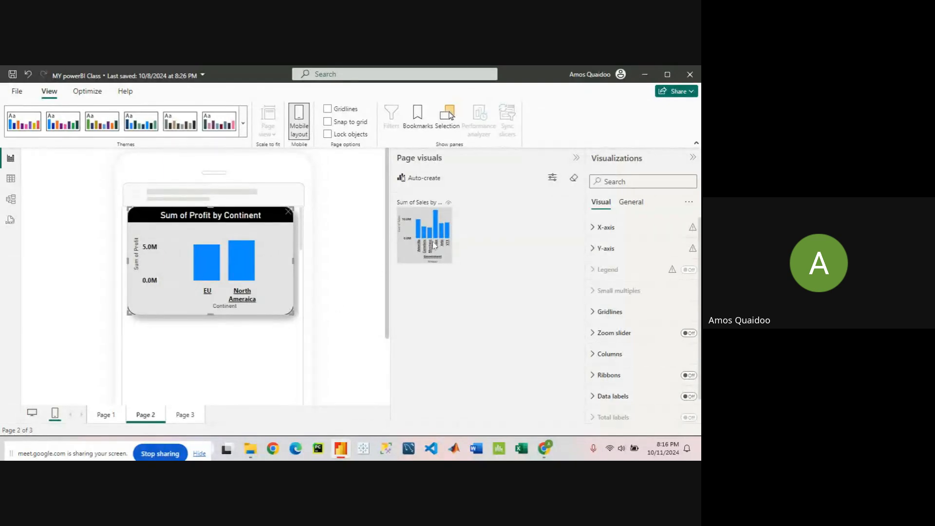
# Place the Sum of Sales by Segment and Product chart beneath the profit chart and enlarge it to the same width
pyautogui.moveTo(433, 243); pyautogui.dragTo(176, 359)
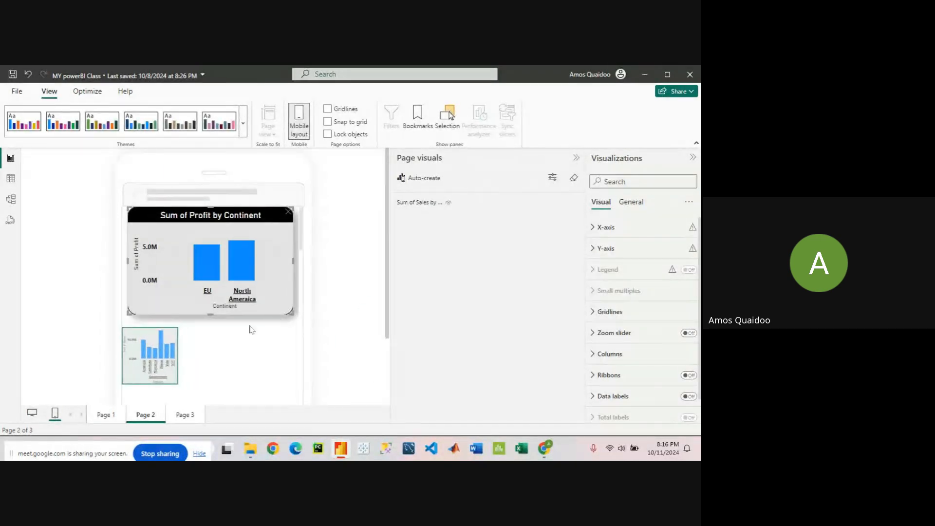
pyautogui.moveTo(185, 293); pyautogui.dragTo(276, 318)
pyautogui.scroll(-3, 277, 317)
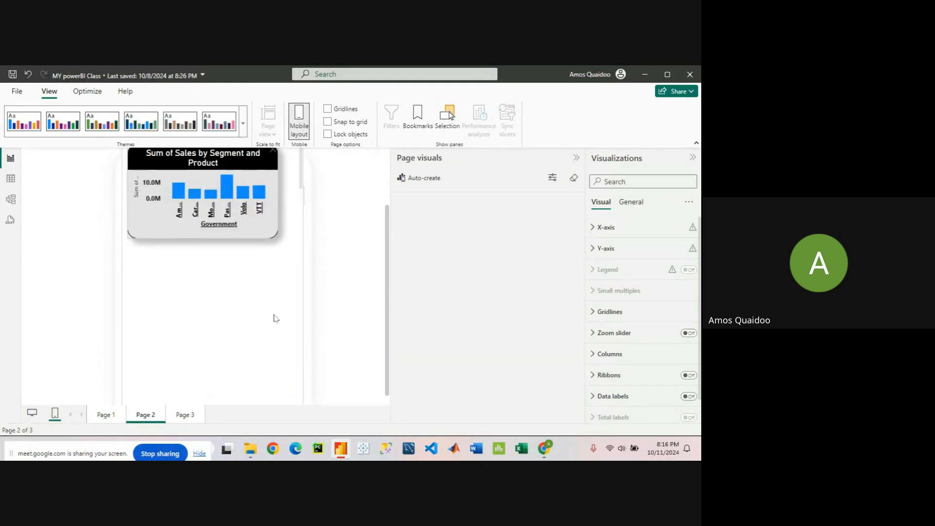
pyautogui.scroll(3, 276, 318)
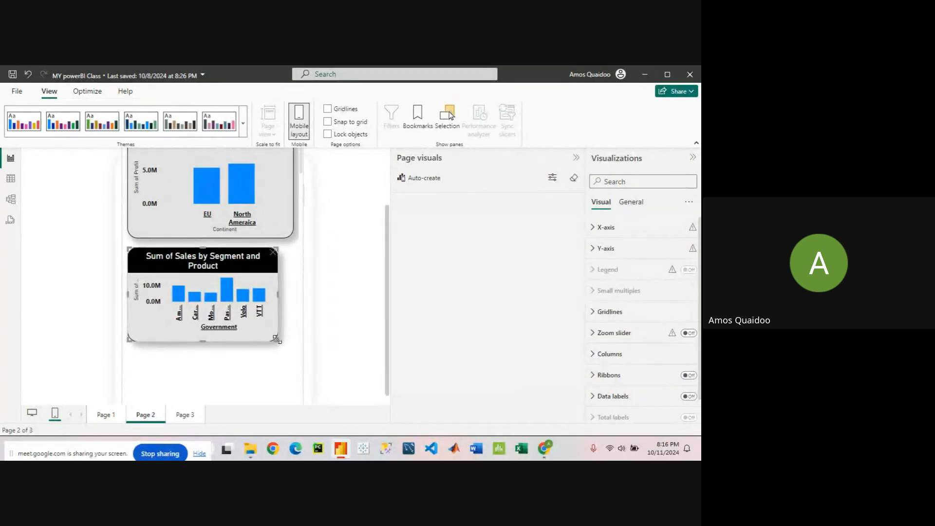
pyautogui.moveTo(276, 339); pyautogui.dragTo(293, 372)
pyautogui.scroll(3, 252, 318)
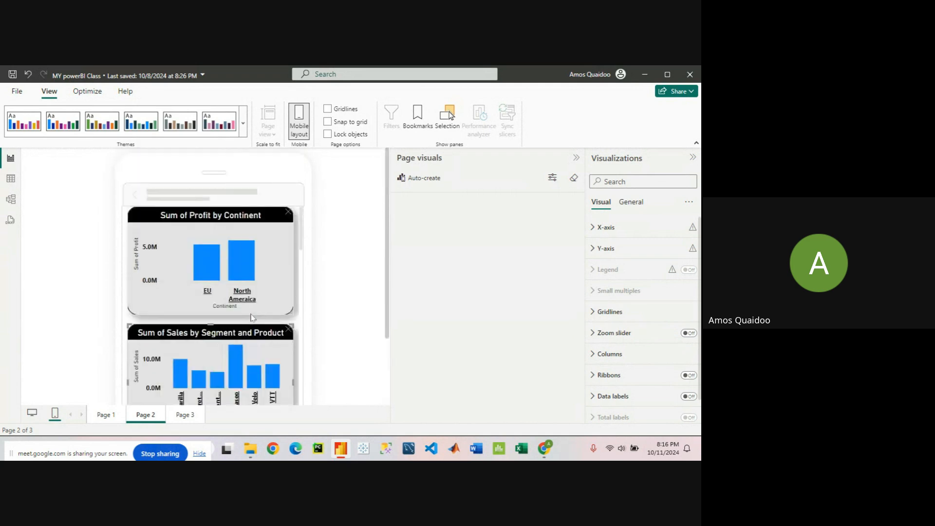
pyautogui.scroll(-3, 252, 318)
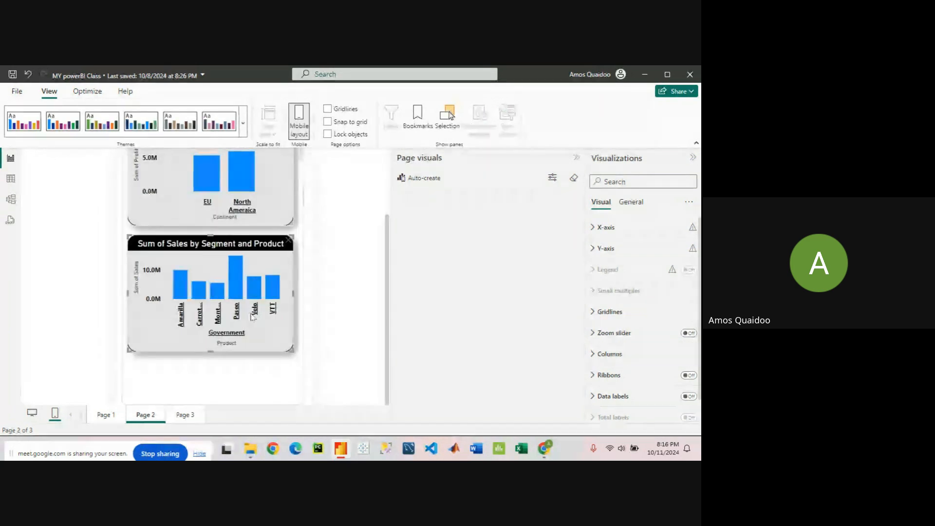
# Auto-create the mobile layout for Page 1 and look through the arranged visuals
pyautogui.click(102, 418)
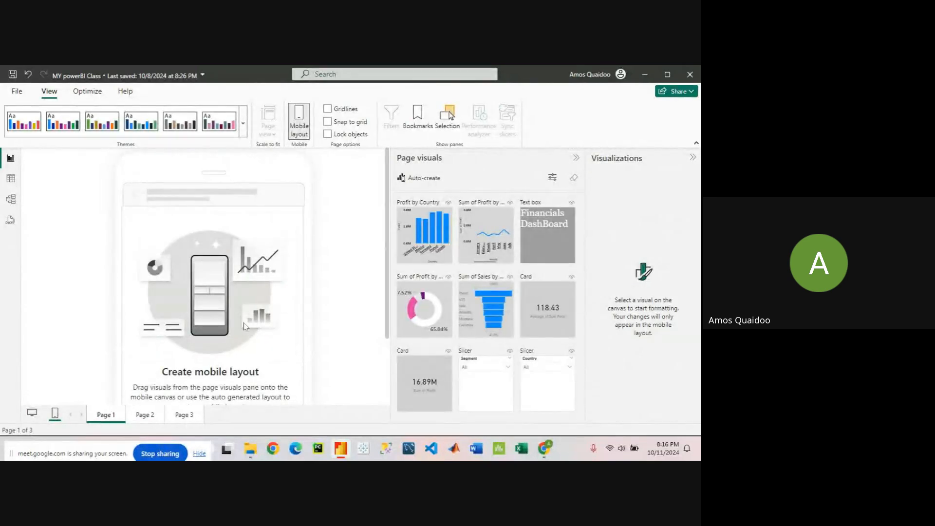
pyautogui.scroll(-2, 245, 326)
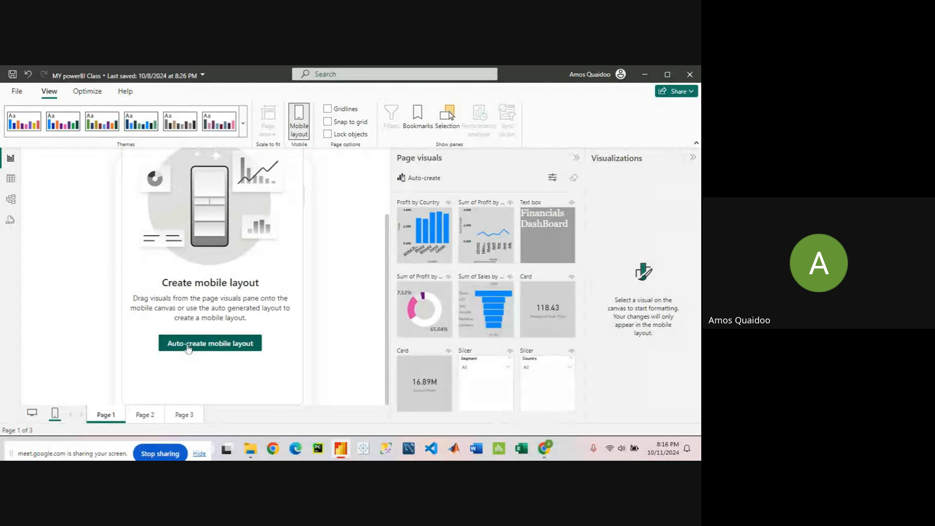
pyautogui.click(188, 347)
pyautogui.scroll(-2, 229, 293)
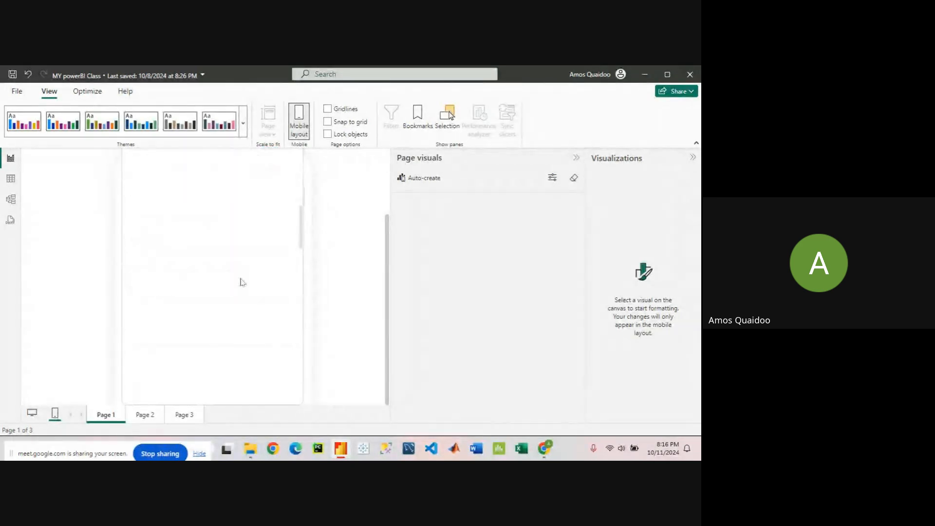
pyautogui.scroll(5, 240, 281)
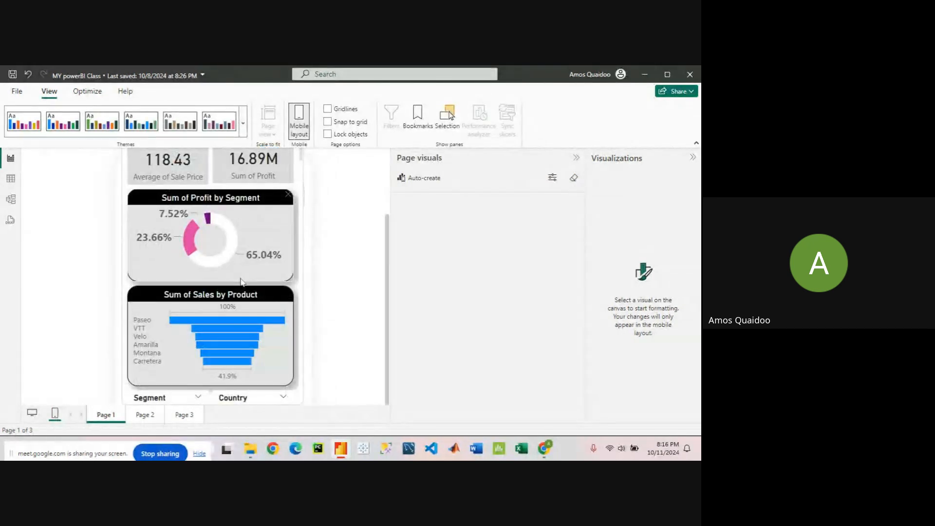
pyautogui.scroll(-2, 251, 317)
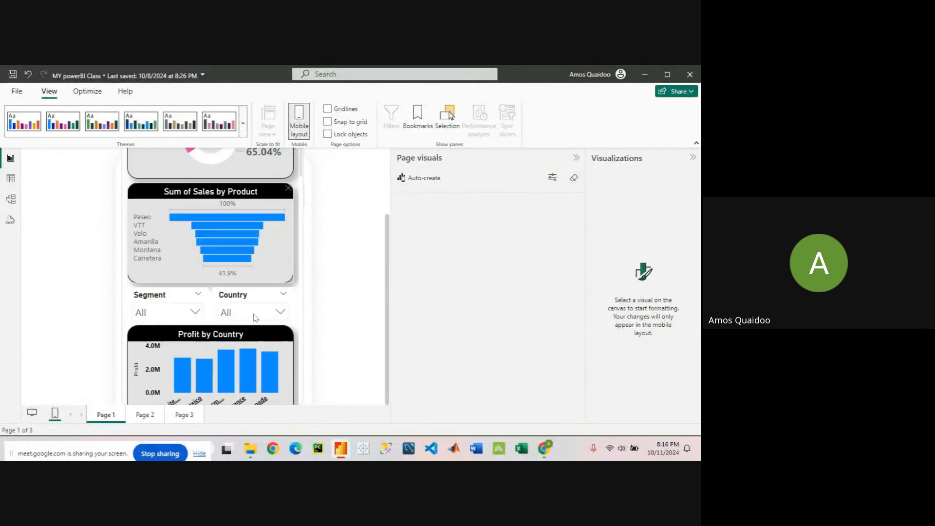
pyautogui.scroll(-1, 254, 317)
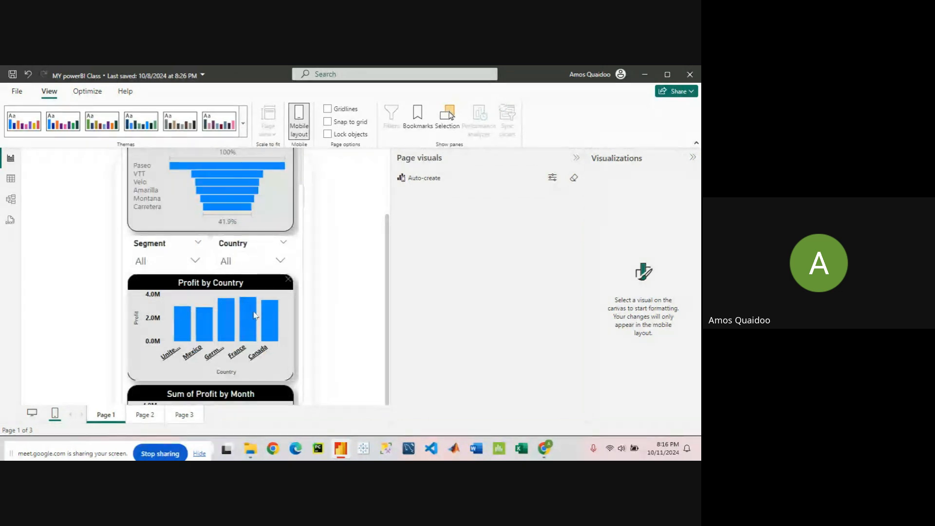
pyautogui.scroll(3, 255, 314)
pyautogui.scroll(-2, 254, 312)
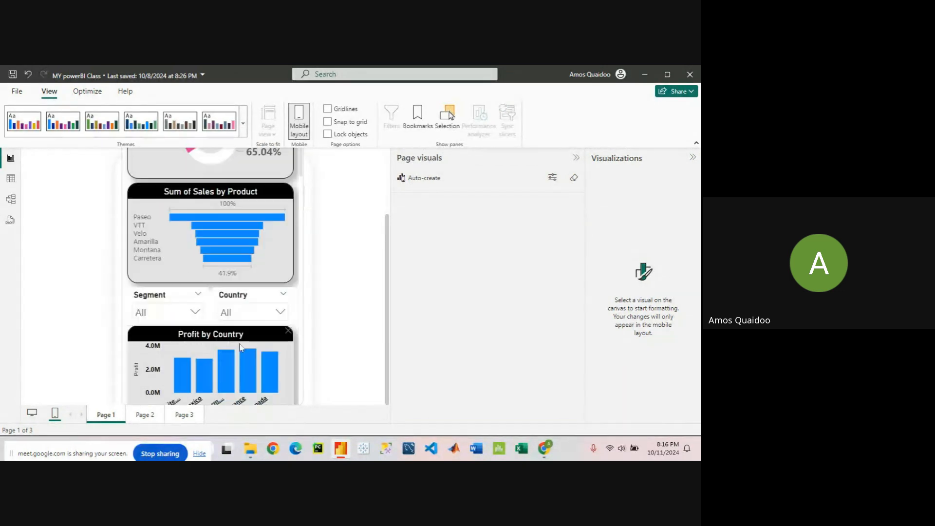
# Move the Segment slicer from below the Sum of Sales by Product chart to the top of the phone canvas
pyautogui.click(173, 299)
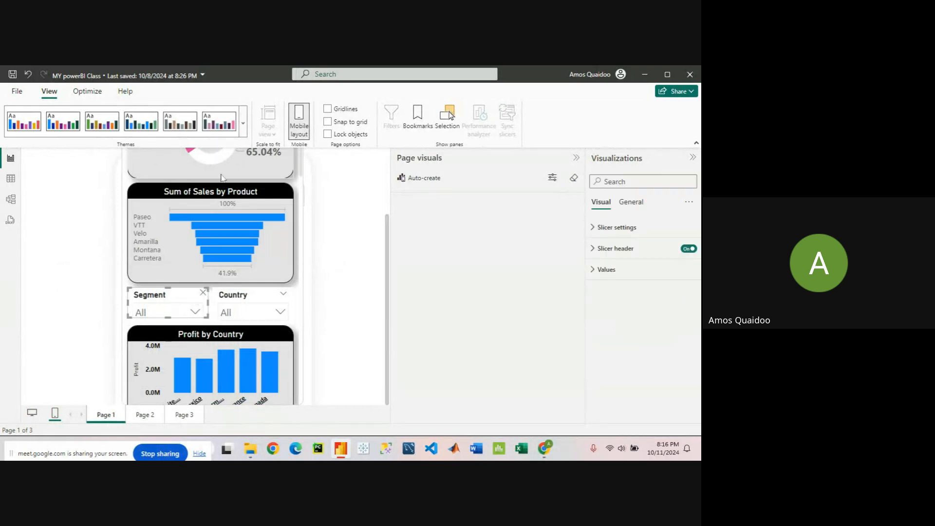
pyautogui.scroll(2, 202, 257)
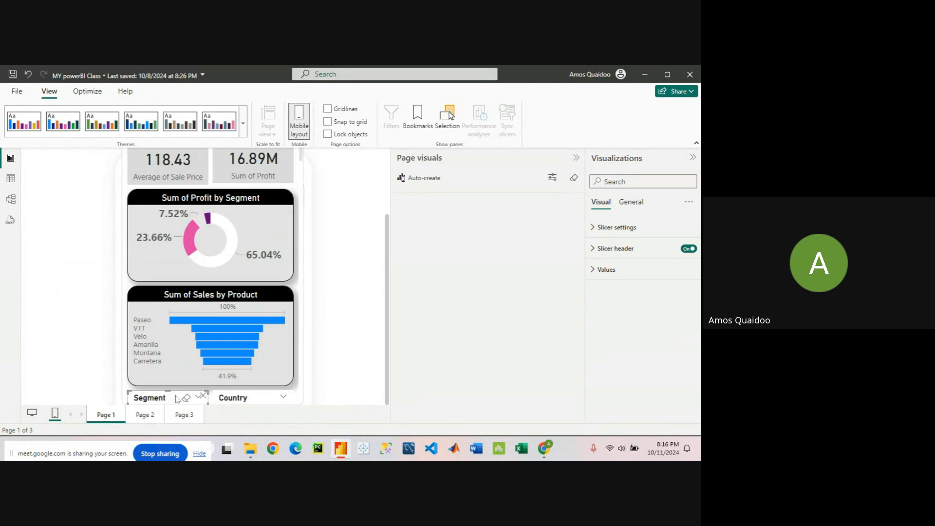
pyautogui.moveTo(177, 398); pyautogui.dragTo(178, 168)
pyautogui.scroll(1, 176, 237)
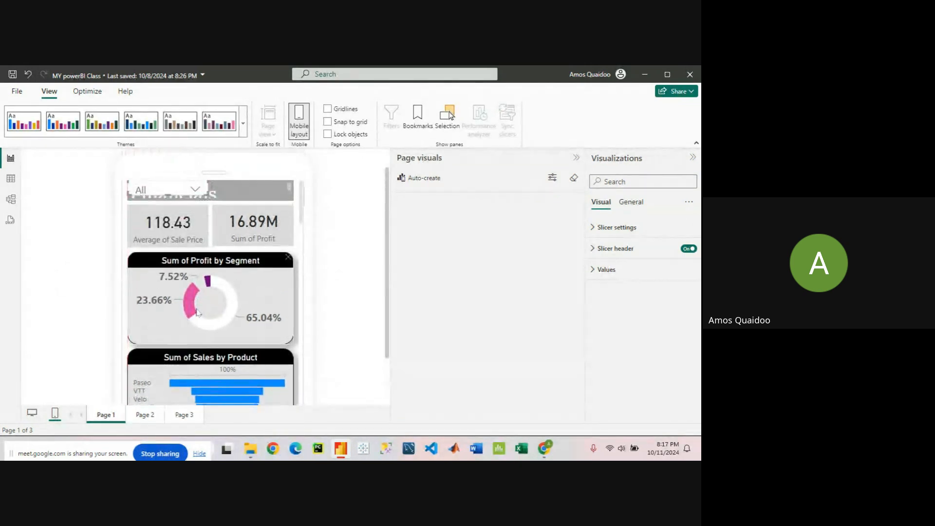
pyautogui.scroll(1, 177, 237)
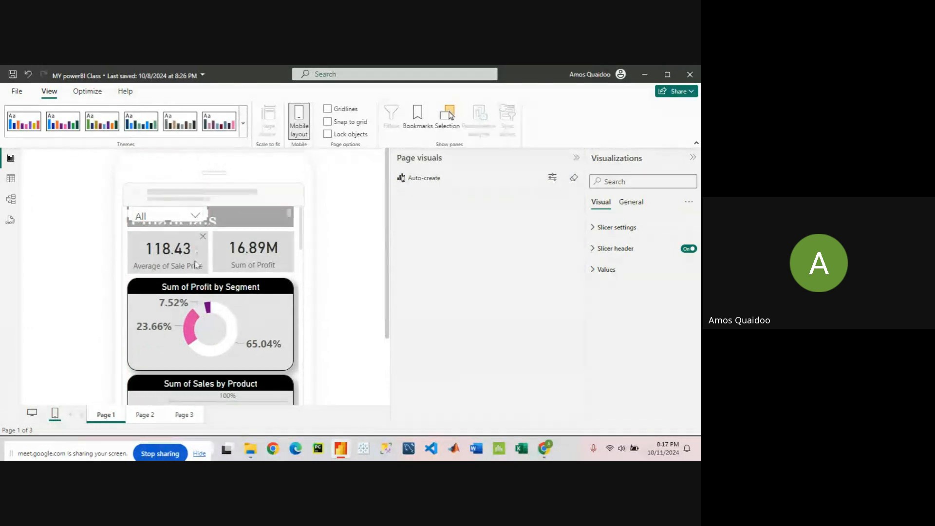
# Move the Average of Sale Price and Sum of Profit cards down onto the donut chart and open the Segment slicer's list
pyautogui.moveTo(176, 242); pyautogui.dragTo(187, 332)
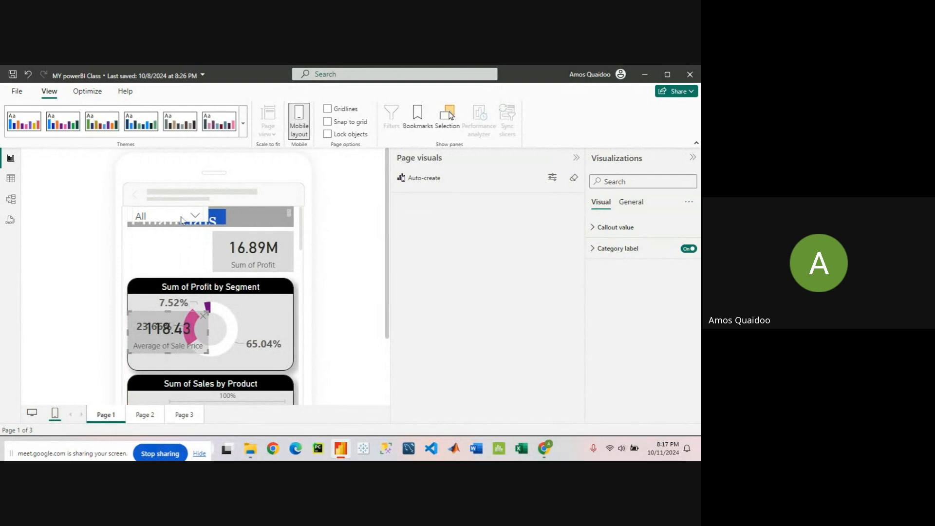
pyautogui.click(181, 220)
pyautogui.moveTo(247, 248); pyautogui.dragTo(246, 333)
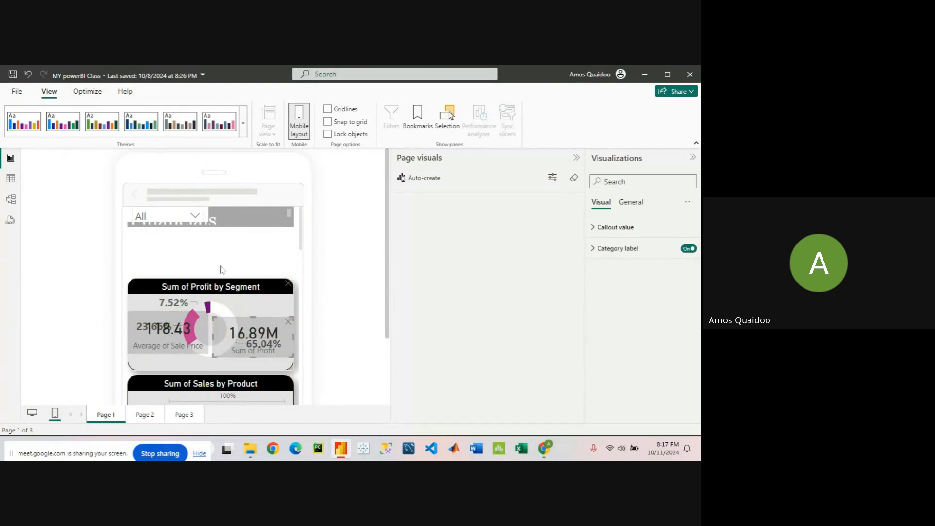
pyautogui.click(180, 220)
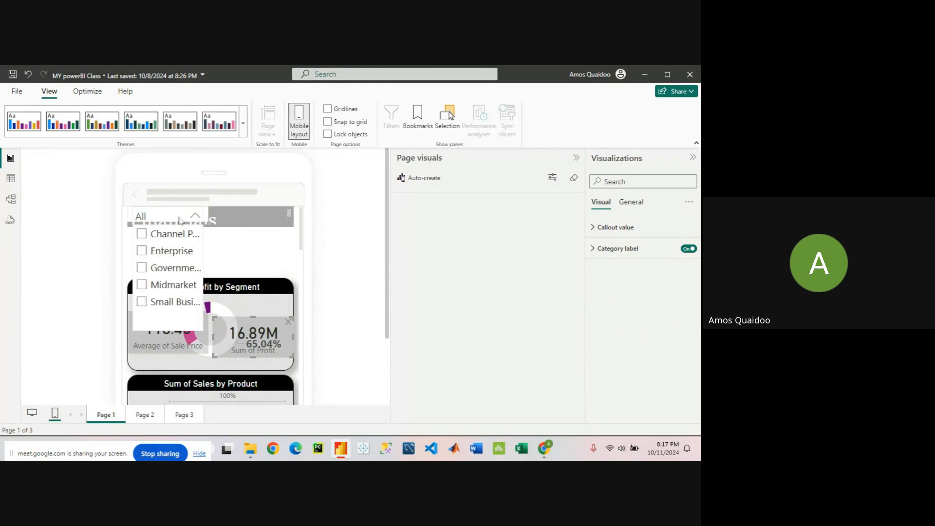
# Move the Sum of Profit by Month, Profit by Country and Sum of Sales by Product charts further down the phone canvas
pyautogui.scroll(-10, 248, 274)
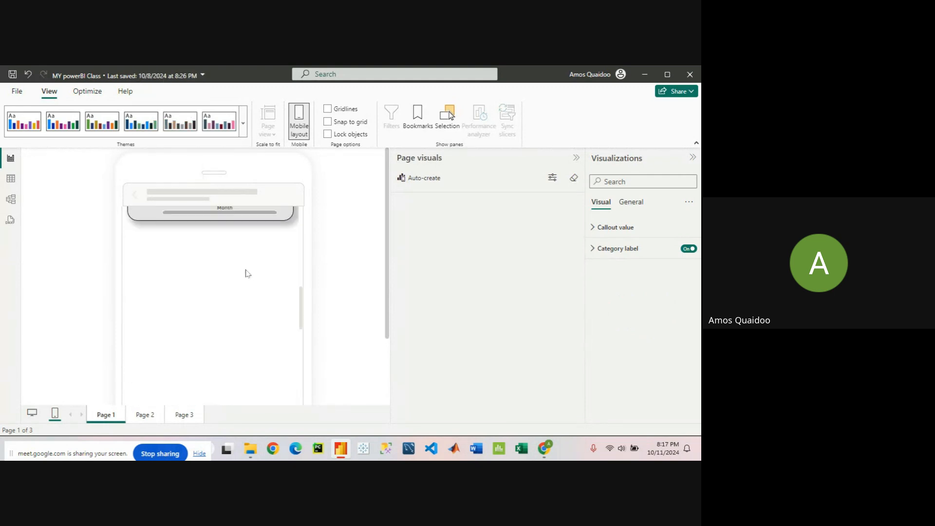
pyautogui.scroll(2, 244, 279)
pyautogui.moveTo(257, 226); pyautogui.dragTo(254, 361)
pyautogui.scroll(5, 253, 292)
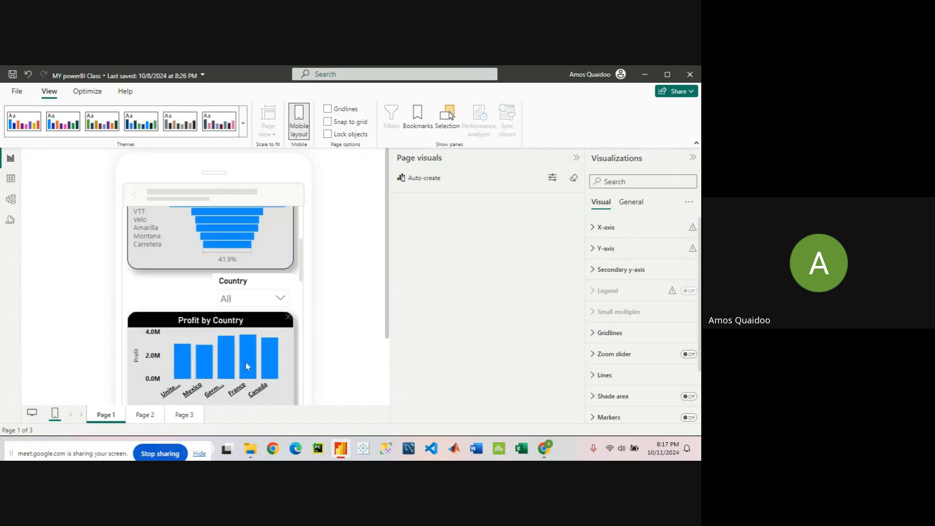
pyautogui.scroll(3, 247, 367)
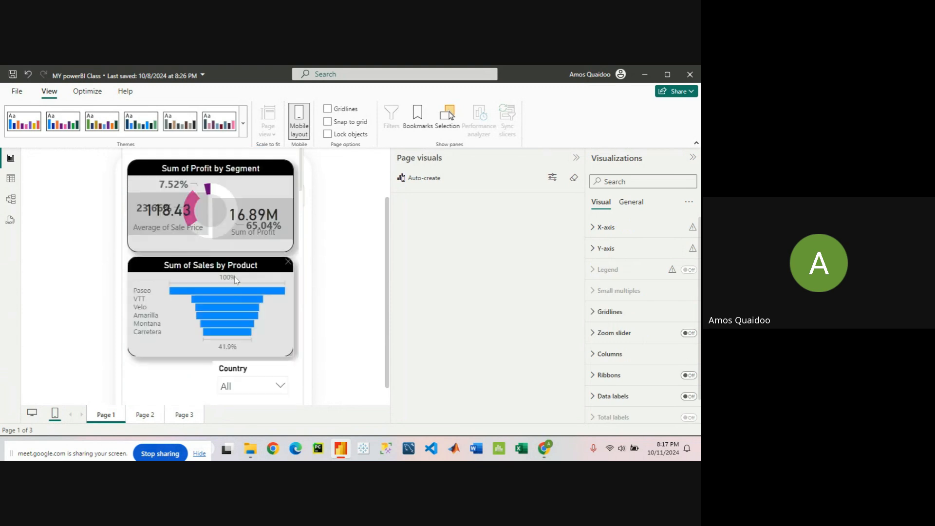
pyautogui.moveTo(235, 279); pyautogui.dragTo(233, 385)
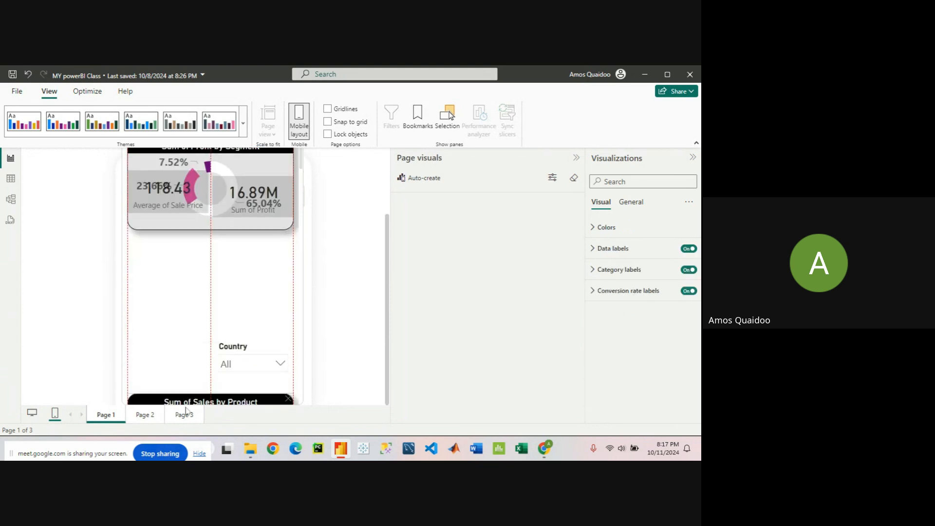
pyautogui.click(231, 350)
pyautogui.scroll(1, 237, 320)
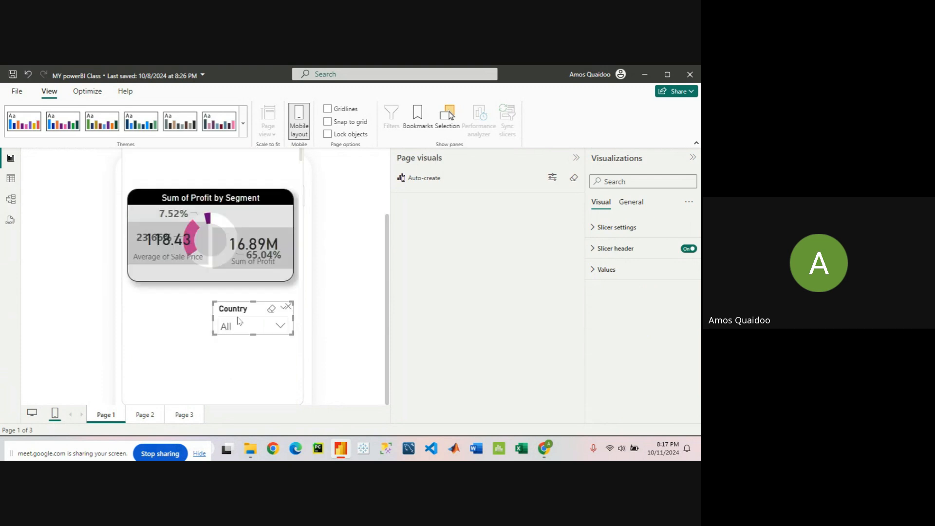
# Check Page 1's desktop layout, return to the mobile layout and remove all visualizations from the mobile canvas
pyautogui.click(33, 414)
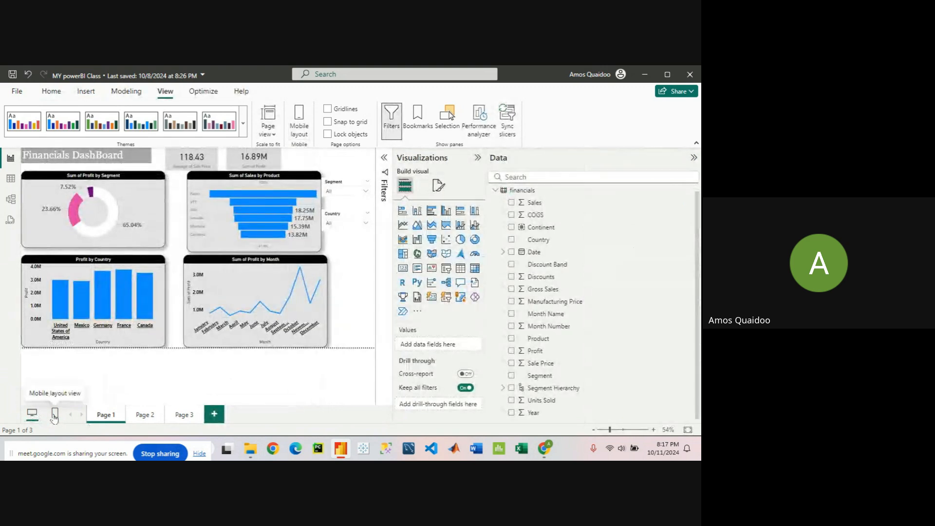
pyautogui.click(54, 414)
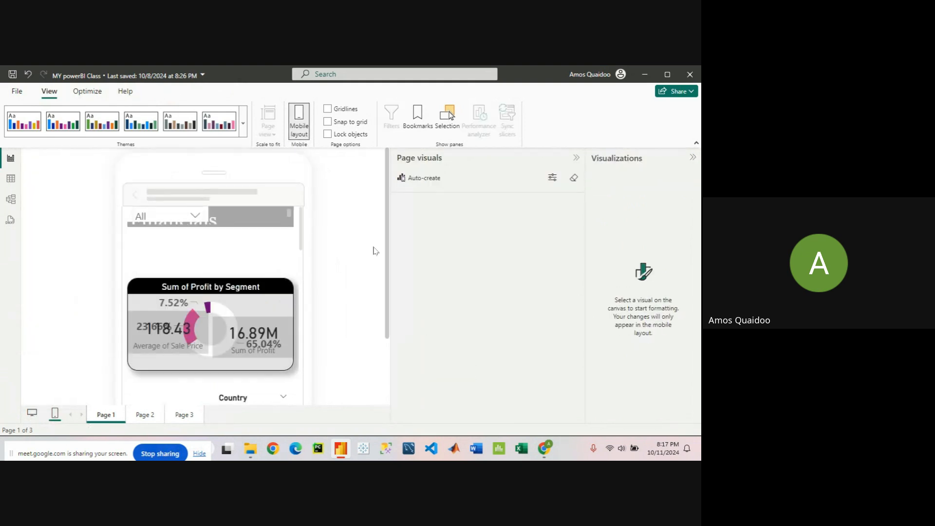
pyautogui.click(575, 179)
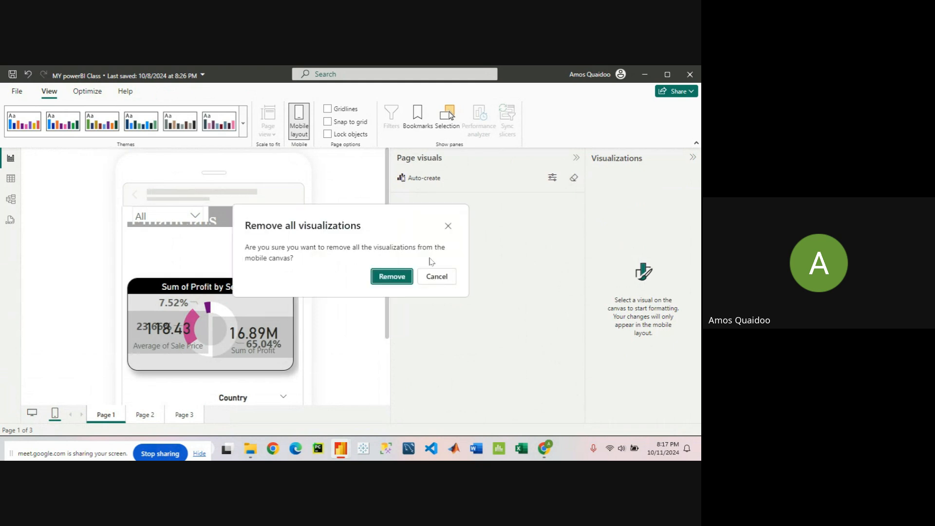
pyautogui.click(392, 276)
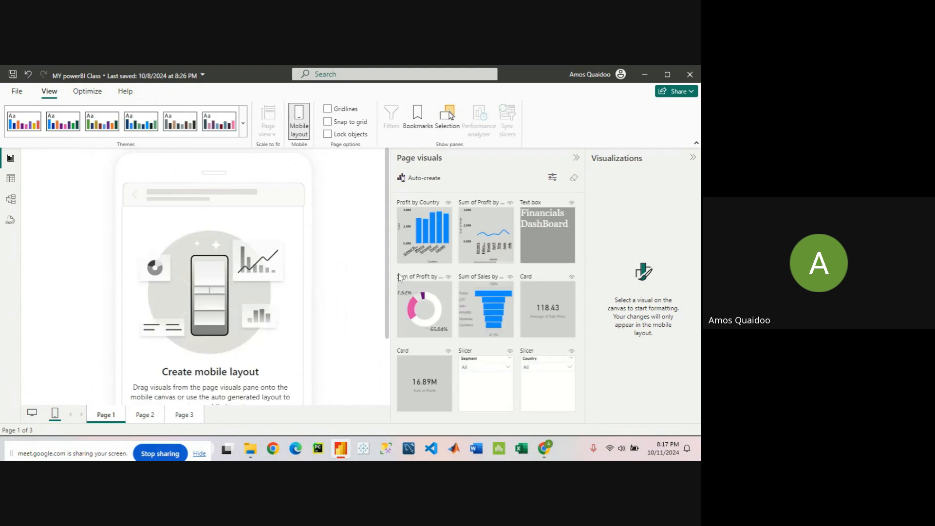
pyautogui.scroll(-3, 263, 308)
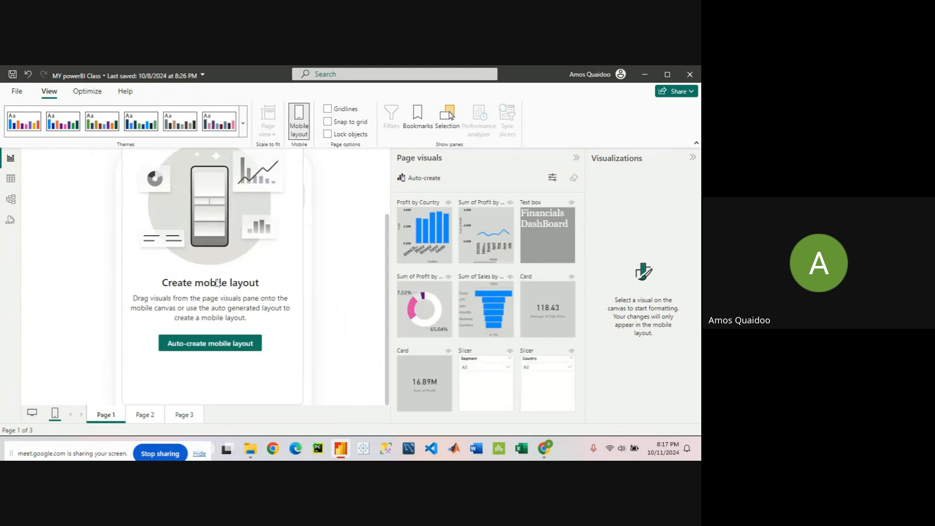
pyautogui.scroll(3, 217, 283)
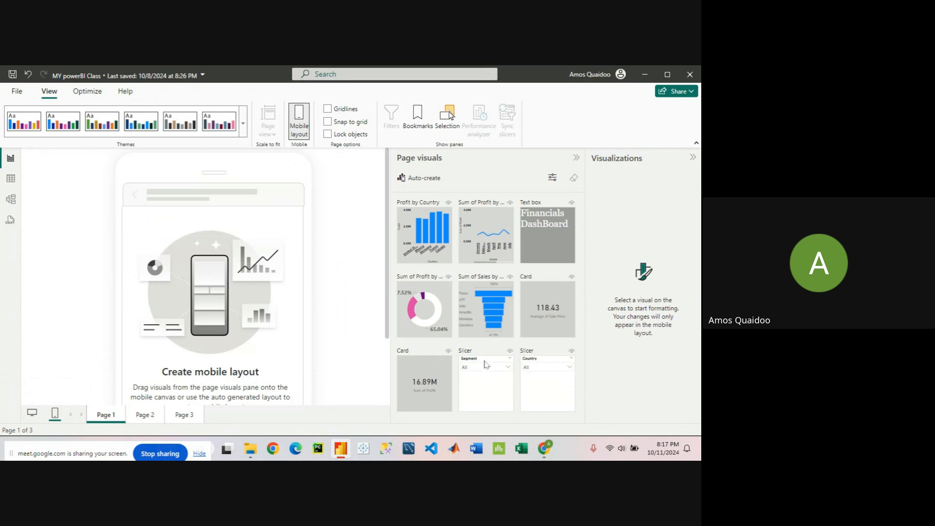
# Place the Segment and Country slicers side by side at the top of the phone canvas and resize them to share its width
pyautogui.moveTo(485, 373); pyautogui.dragTo(151, 217)
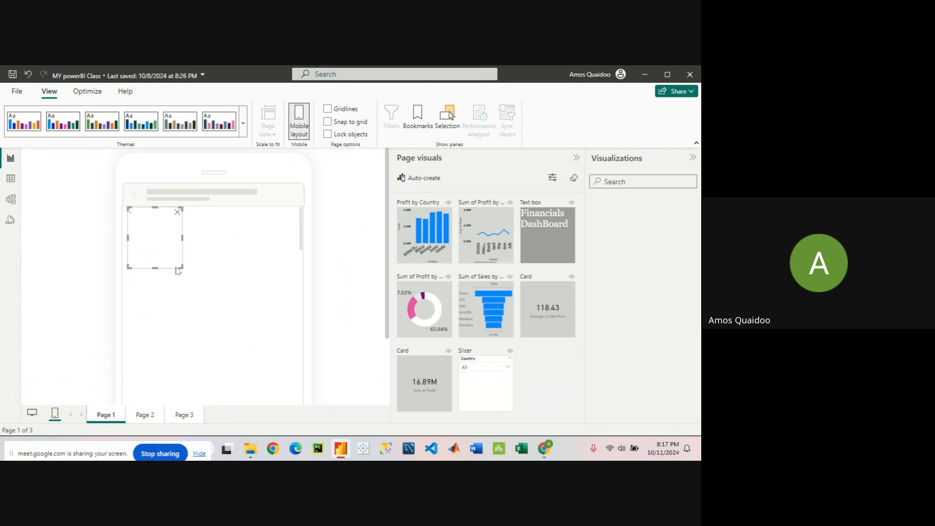
pyautogui.moveTo(210, 254)
pyautogui.mouseDown()
pyautogui.moveTo(153, 251)
pyautogui.moveTo(242, 258)
pyautogui.moveTo(293, 248)
pyautogui.moveTo(207, 243)
pyautogui.moveTo(214, 244)
pyautogui.mouseUp()
pyautogui.click(183, 269)
pyautogui.click(175, 262)
pyautogui.moveTo(482, 359); pyautogui.dragTo(258, 235)
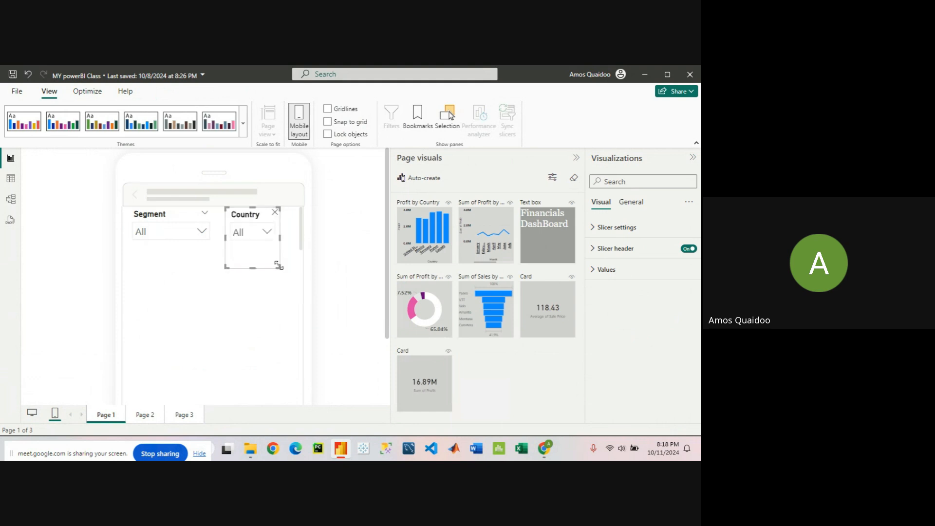
pyautogui.moveTo(281, 266); pyautogui.dragTo(294, 249)
pyautogui.click(244, 291)
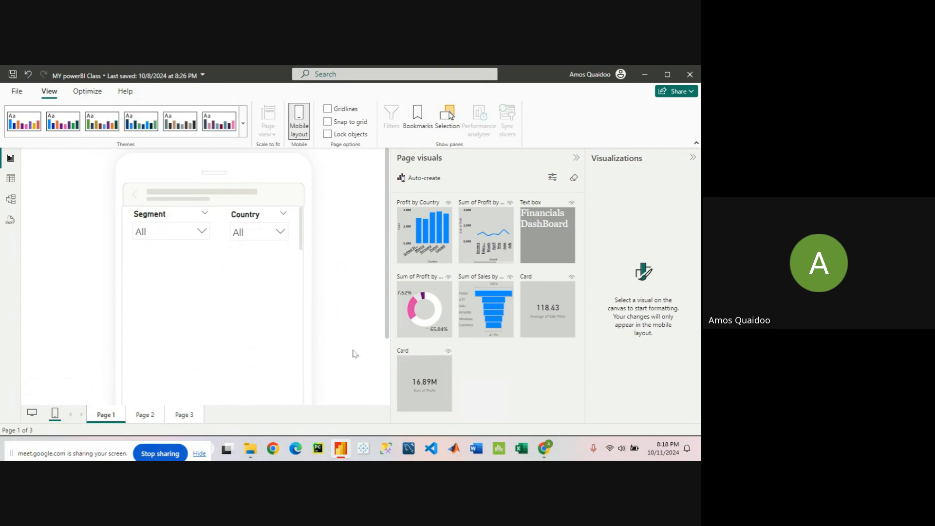
# Place the Sum of Profit and Average of Sale Price cards side by side beneath the two slicers
pyautogui.moveTo(422, 380); pyautogui.dragTo(211, 234)
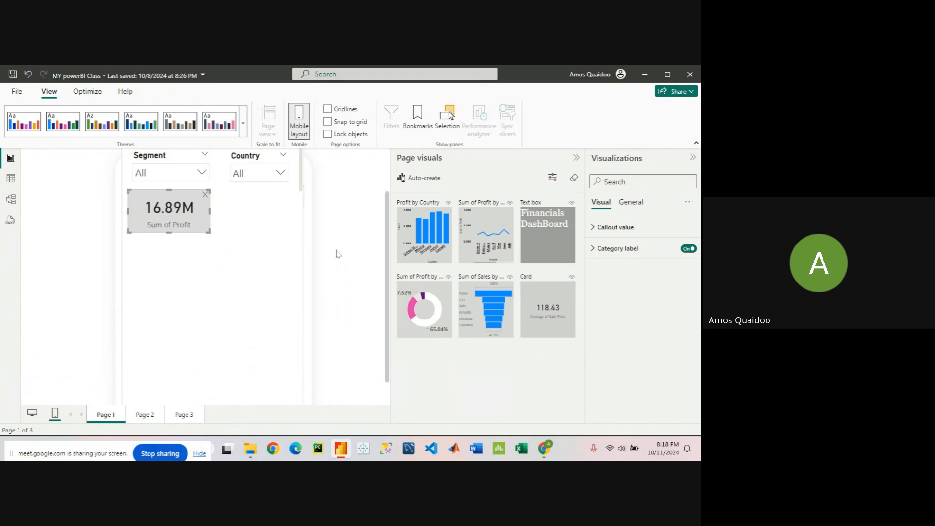
pyautogui.moveTo(548, 319); pyautogui.dragTo(294, 242)
pyautogui.moveTo(273, 205); pyautogui.dragTo(267, 196)
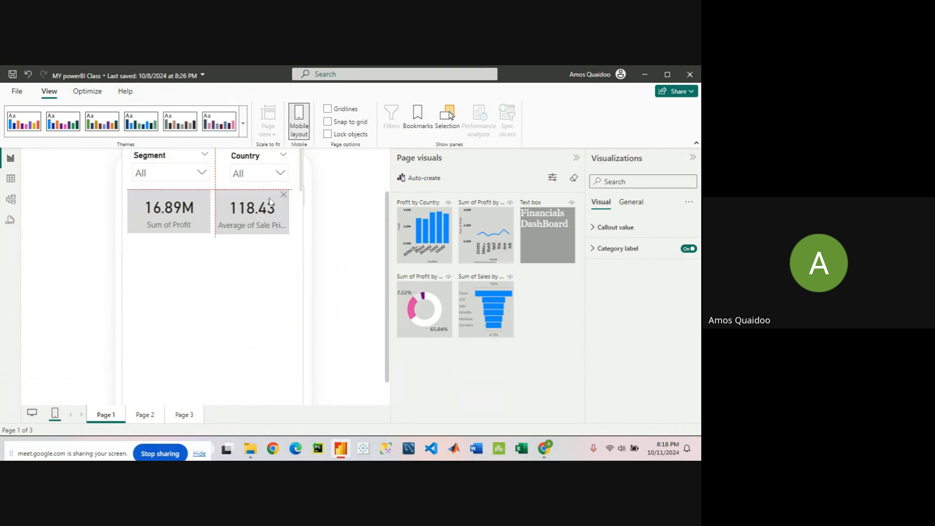
pyautogui.click(257, 289)
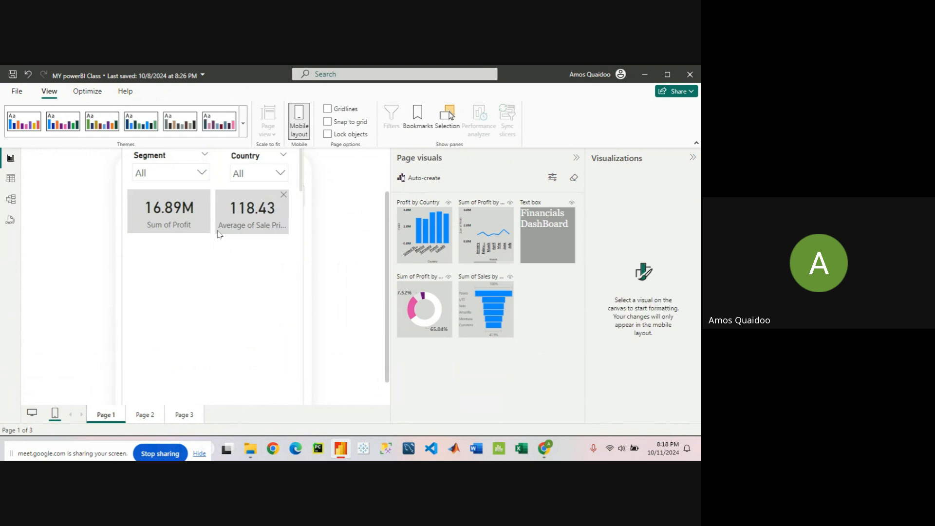
pyautogui.click(217, 215)
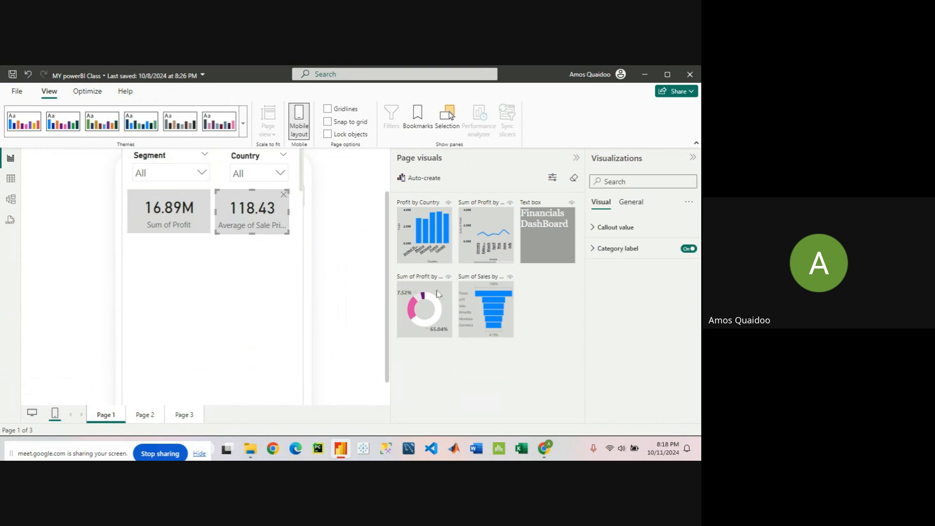
# Place the Sum of Profit by Segment donut chart beneath the cards and enlarge it to the canvas width
pyautogui.moveTo(437, 300); pyautogui.dragTo(170, 242)
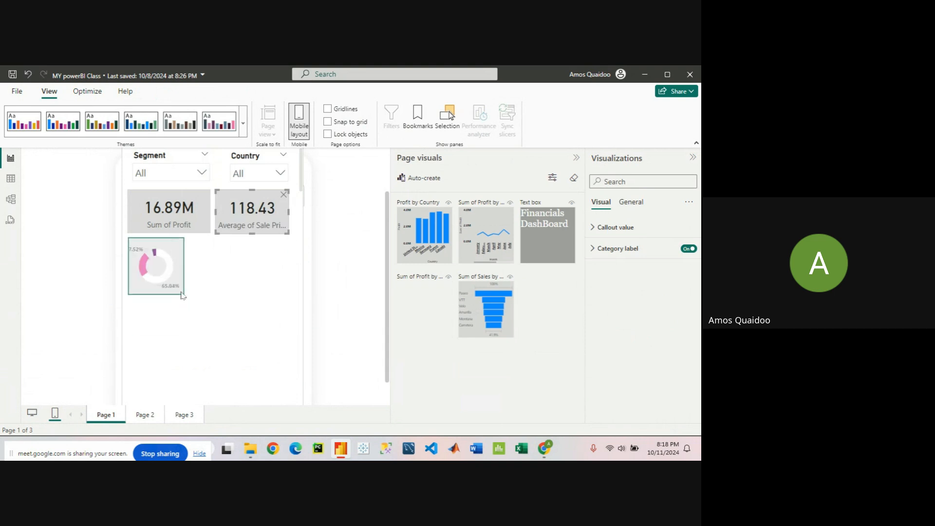
pyautogui.moveTo(180, 295); pyautogui.dragTo(294, 352)
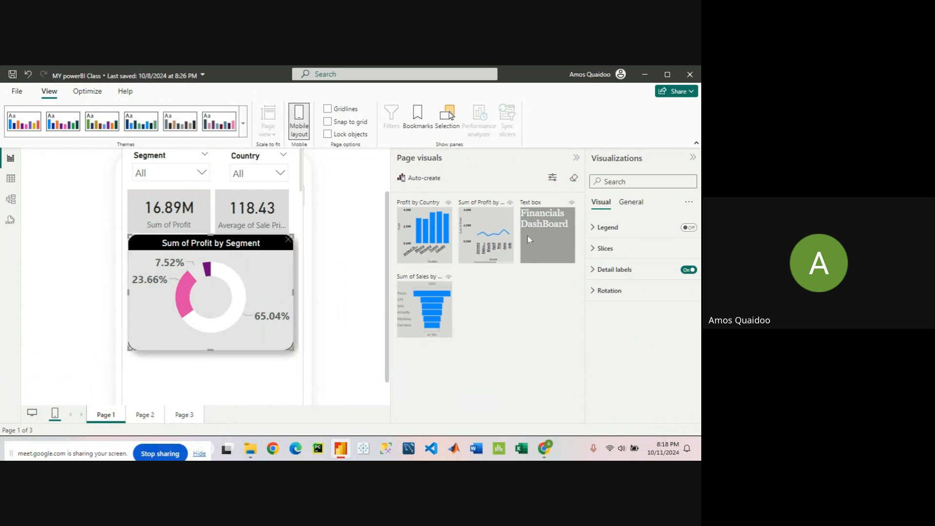
pyautogui.moveTo(429, 288); pyautogui.dragTo(485, 284)
# Shift the donut chart, both cards and both slicers down to free space at the top of the phone canvas
pyautogui.scroll(2, 290, 295)
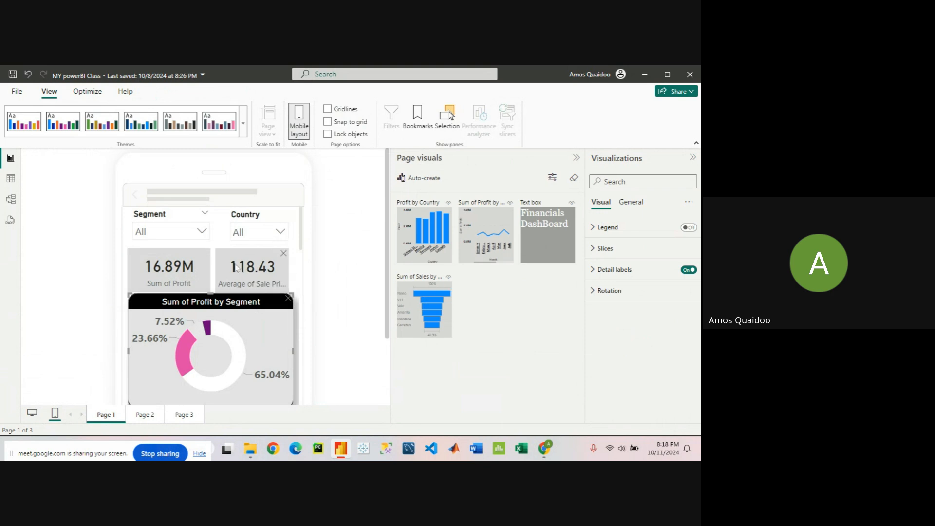
pyautogui.scroll(-3, 236, 267)
pyautogui.scroll(3, 236, 267)
pyautogui.moveTo(200, 306); pyautogui.dragTo(194, 362)
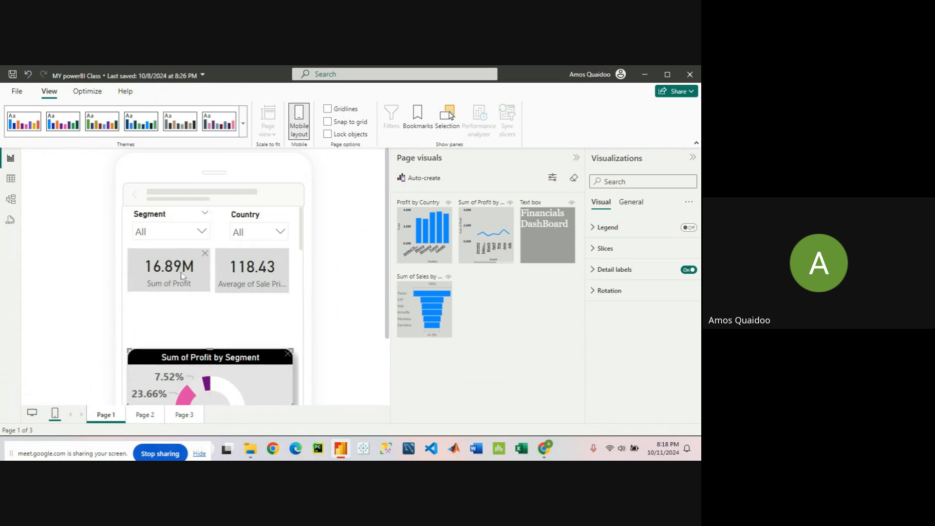
pyautogui.moveTo(182, 275); pyautogui.dragTo(181, 332)
pyautogui.moveTo(263, 259); pyautogui.dragTo(262, 316)
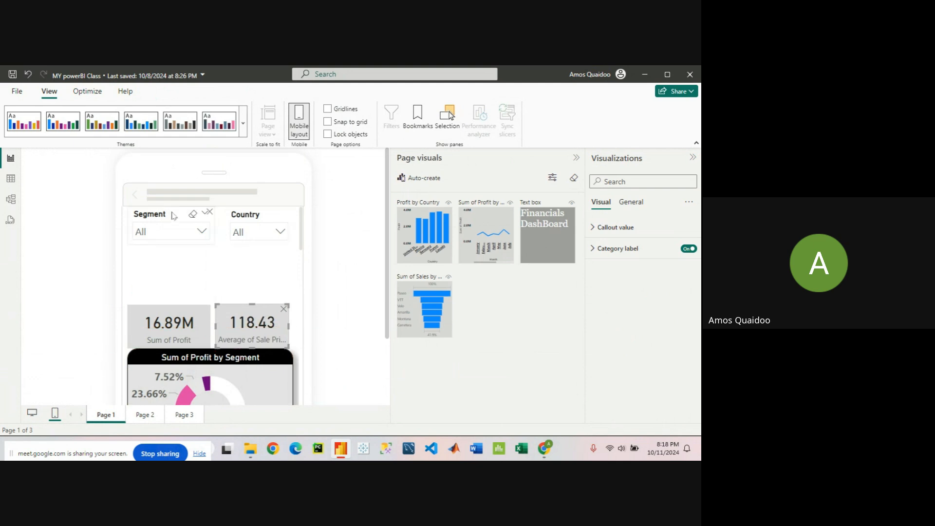
pyautogui.moveTo(174, 217); pyautogui.dragTo(172, 254)
pyautogui.moveTo(263, 217); pyautogui.dragTo(258, 255)
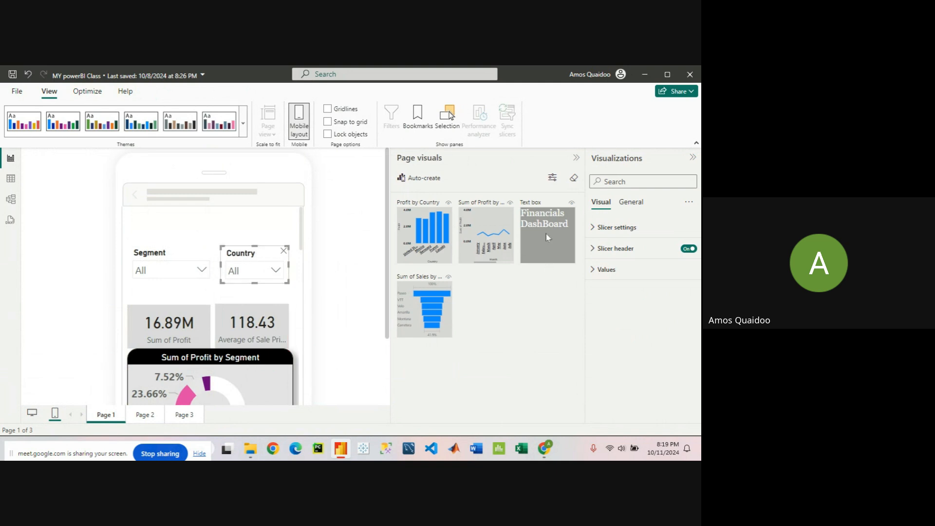
# Place the Financials DashBoard text box above the slicers and widen it to the canvas's right edge
pyautogui.moveTo(546, 237); pyautogui.dragTo(169, 236)
pyautogui.click(185, 257)
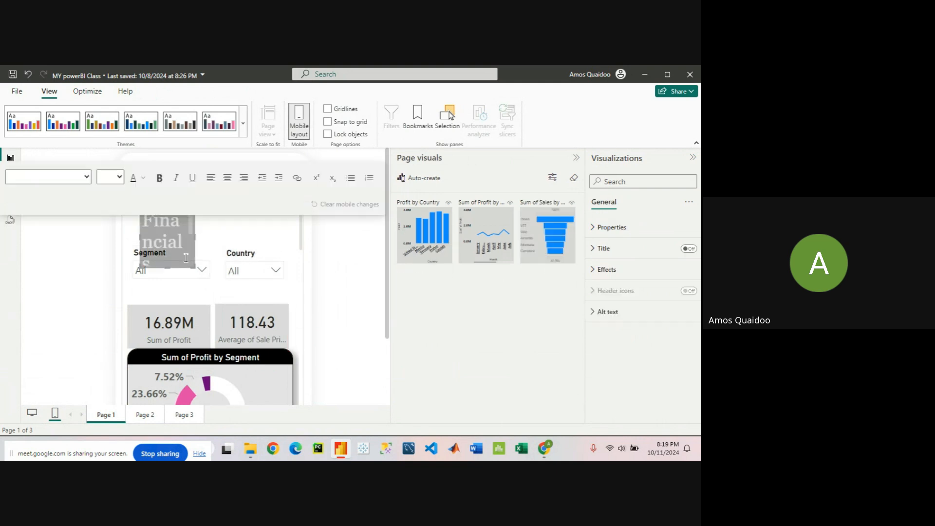
pyautogui.moveTo(194, 266); pyautogui.dragTo(292, 253)
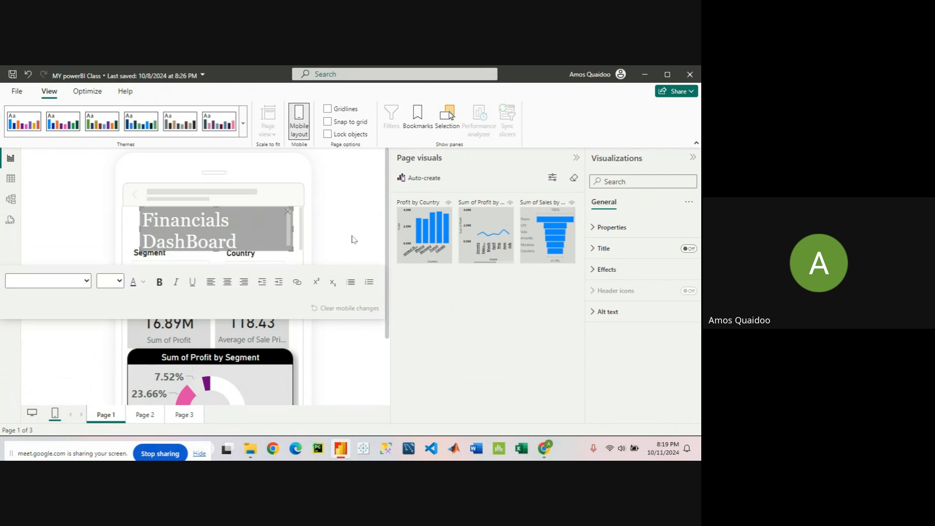
# Set the font size of the Financials DashBoard title text to 16
pyautogui.click(246, 238)
pyautogui.moveTo(245, 238); pyautogui.dragTo(142, 220)
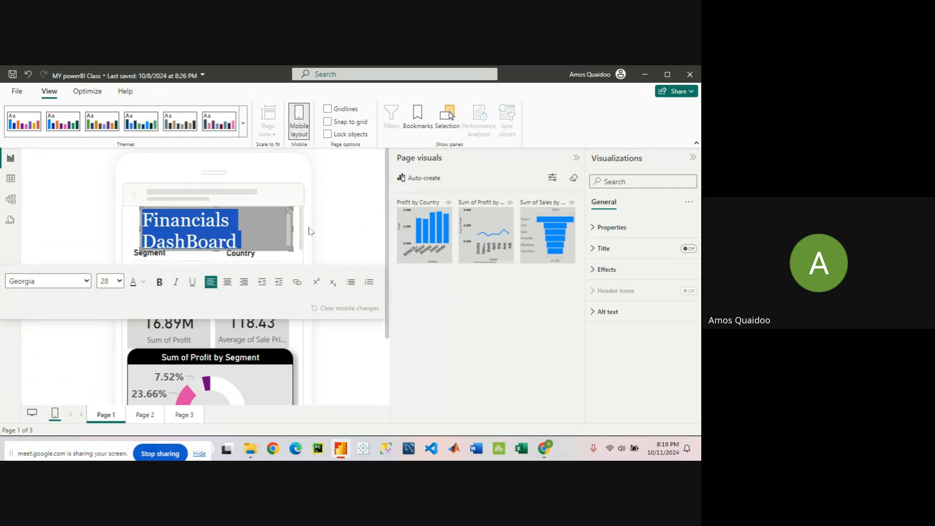
pyautogui.click(119, 281)
pyautogui.click(113, 172)
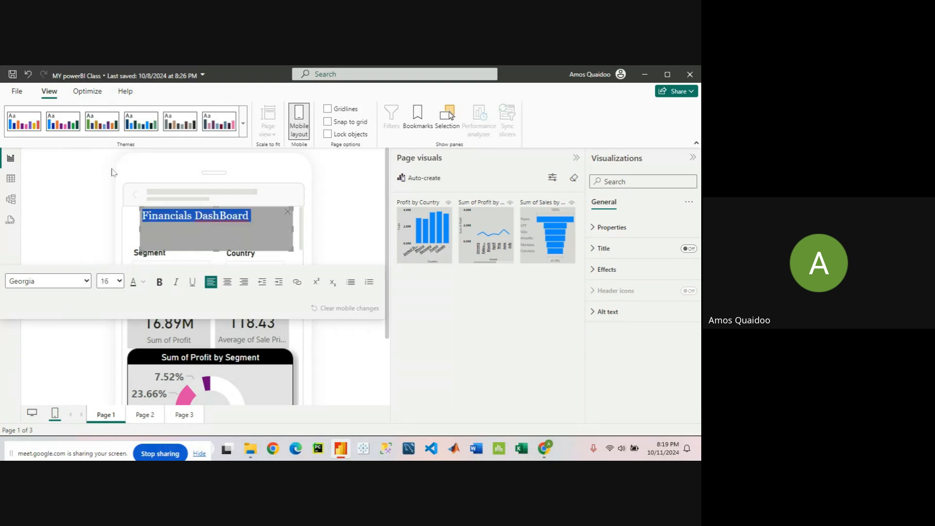
# Reduce the height of the Financials DashBoard title box and move the Segment and Country slicers up beneath it
pyautogui.moveTo(291, 249); pyautogui.dragTo(290, 231)
pyautogui.click(314, 236)
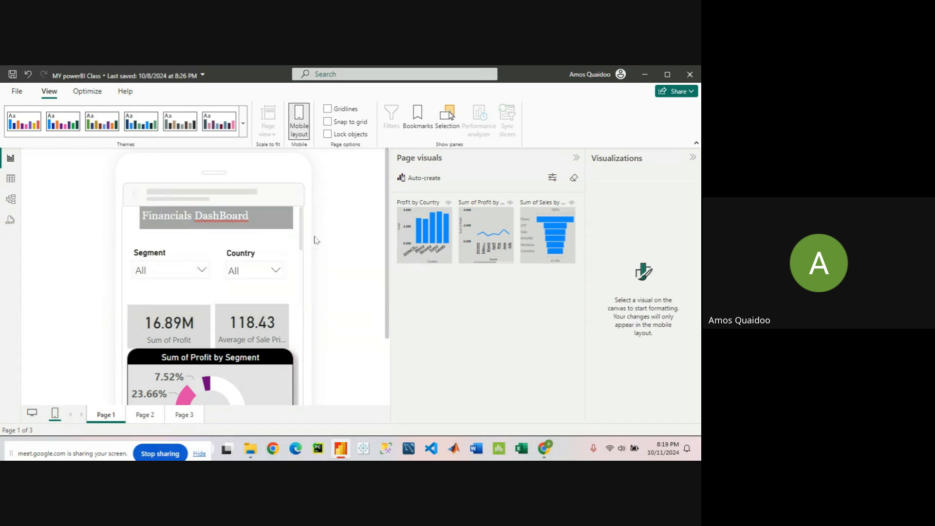
pyautogui.click(176, 256)
pyautogui.moveTo(177, 256); pyautogui.dragTo(171, 242)
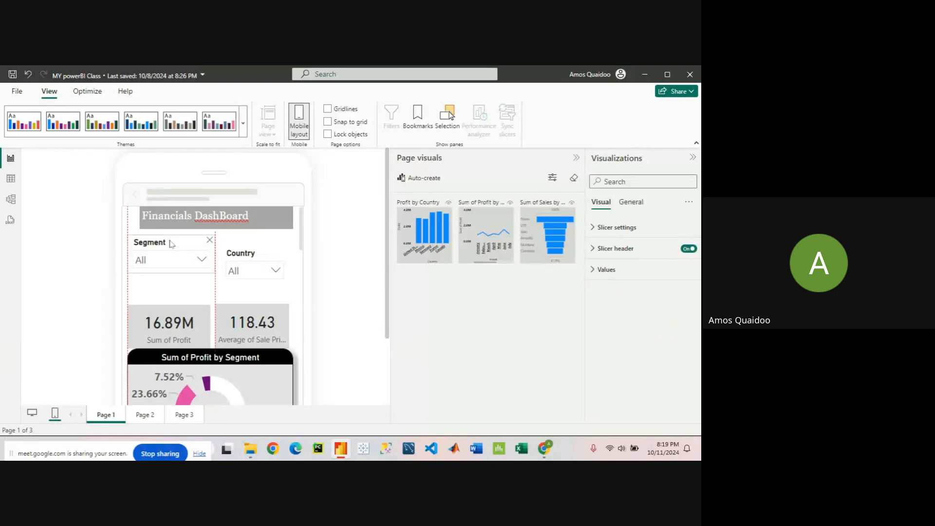
pyautogui.click(254, 255)
pyautogui.moveTo(255, 256); pyautogui.dragTo(251, 245)
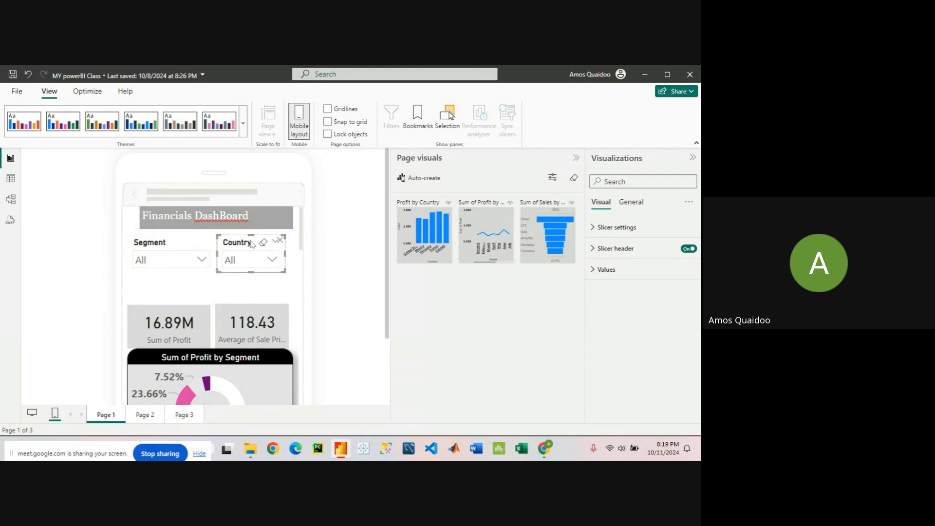
# Move the Sum of Profit and Average of Sale Price cards and the donut chart up to close the gap below the slicers
pyautogui.moveTo(180, 308); pyautogui.dragTo(180, 277)
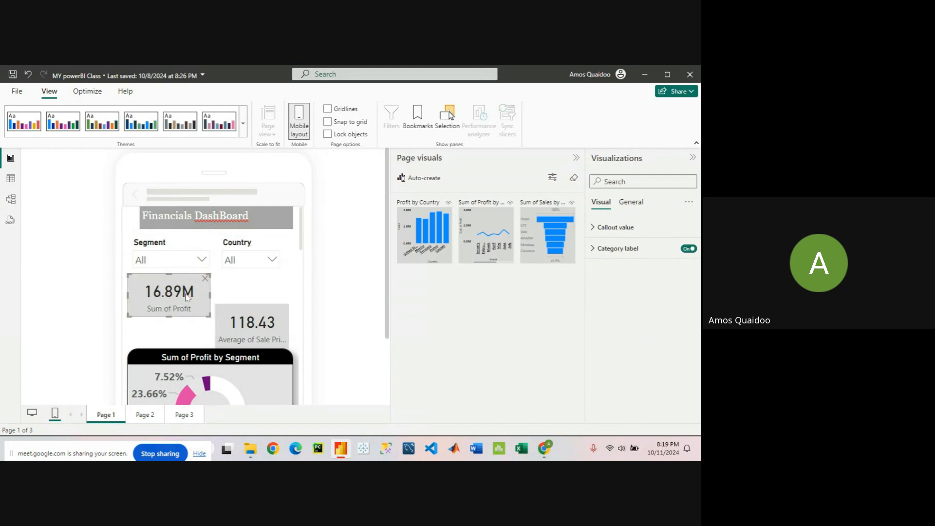
pyautogui.moveTo(238, 321); pyautogui.dragTo(201, 264)
pyautogui.scroll(-1, 200, 286)
pyautogui.scroll(-1, 243, 326)
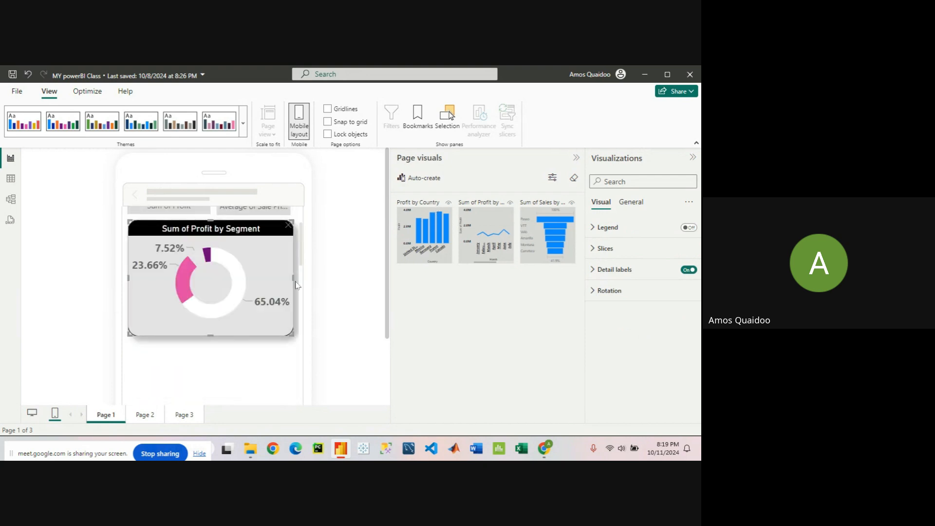
# Place the Profit by Country column chart beneath the donut chart and enlarge it to the canvas width
pyautogui.moveTo(424, 234); pyautogui.dragTo(133, 373)
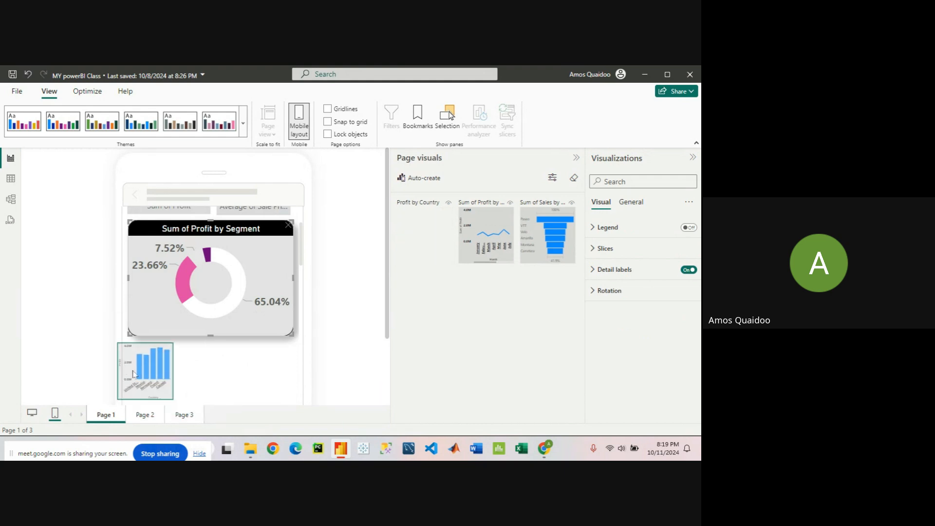
pyautogui.scroll(-2, 200, 388)
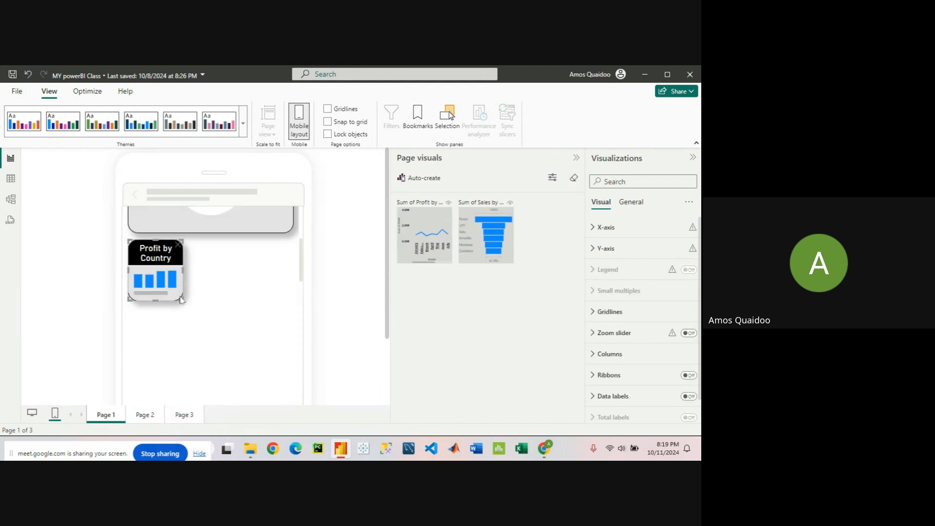
pyautogui.moveTo(183, 298); pyautogui.dragTo(292, 356)
# Place the Sum of Sales by Product funnel chart beneath Profit by Country and enlarge it to the canvas's right edge
pyautogui.moveTo(479, 247); pyautogui.dragTo(152, 404)
pyautogui.scroll(-3, 260, 373)
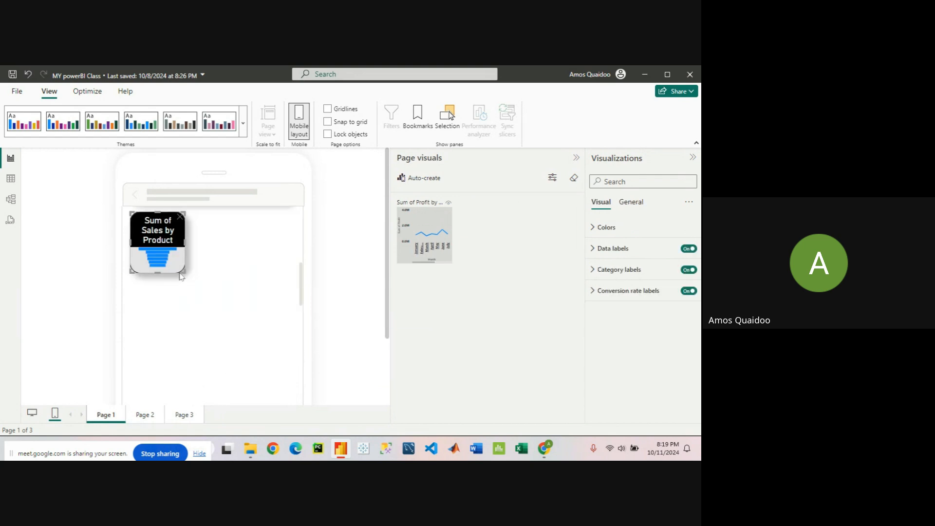
pyautogui.moveTo(184, 272); pyautogui.dragTo(293, 337)
# Place the Sum of Profit by Month line chart beneath the funnel chart and enlarge it to the canvas width
pyautogui.moveTo(422, 251); pyautogui.dragTo(146, 392)
pyautogui.scroll(-2, 205, 367)
pyautogui.moveTo(185, 311); pyautogui.dragTo(308, 283)
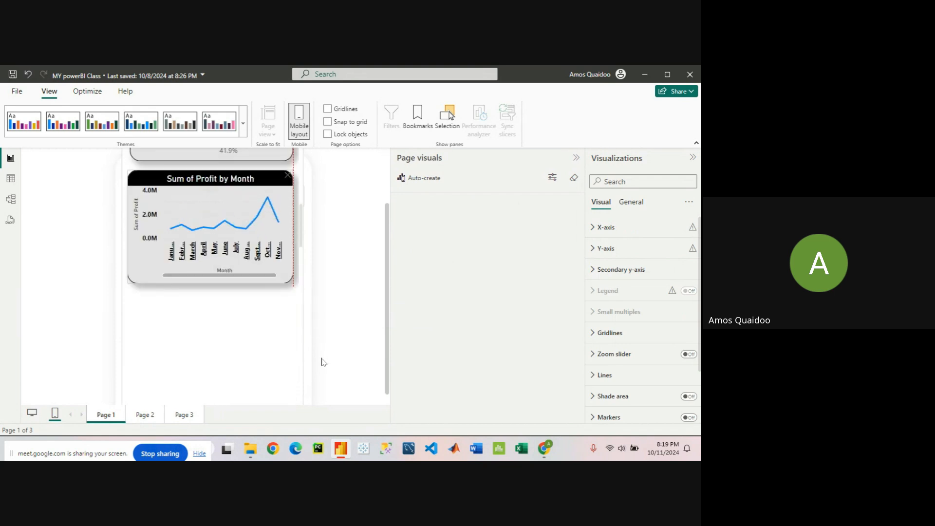
# Review the arrangement of the title, slicers, cards and charts in Page 1's phone layout
pyautogui.scroll(2, 323, 362)
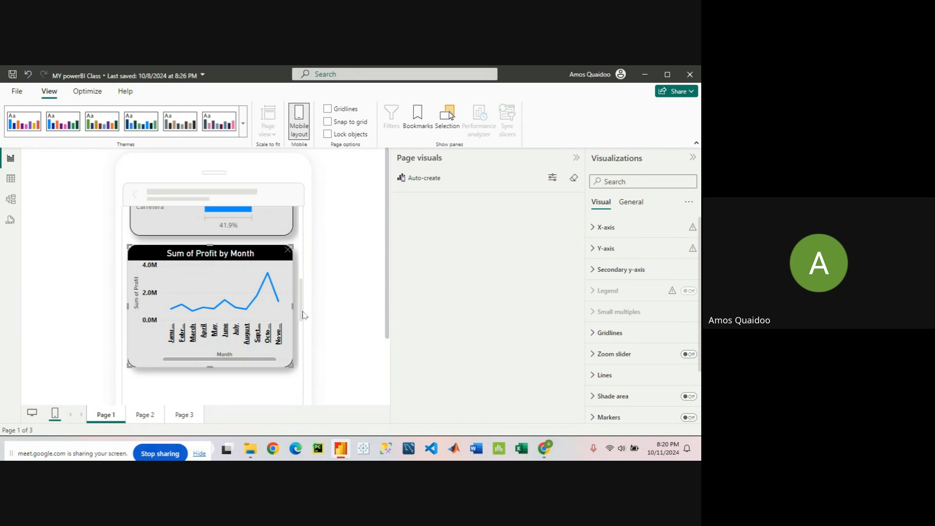
pyautogui.click(307, 266)
pyautogui.scroll(10, 302, 258)
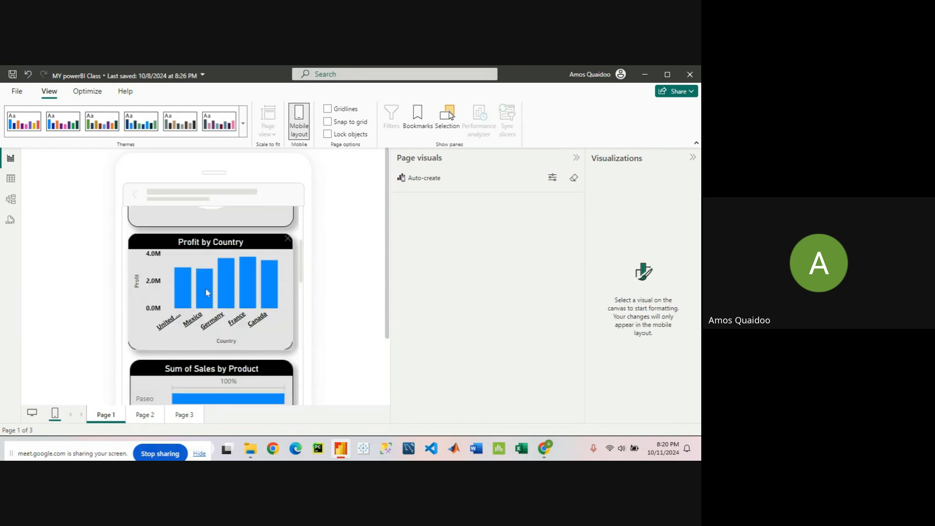
pyautogui.scroll(-5, 217, 289)
pyautogui.scroll(5, 218, 291)
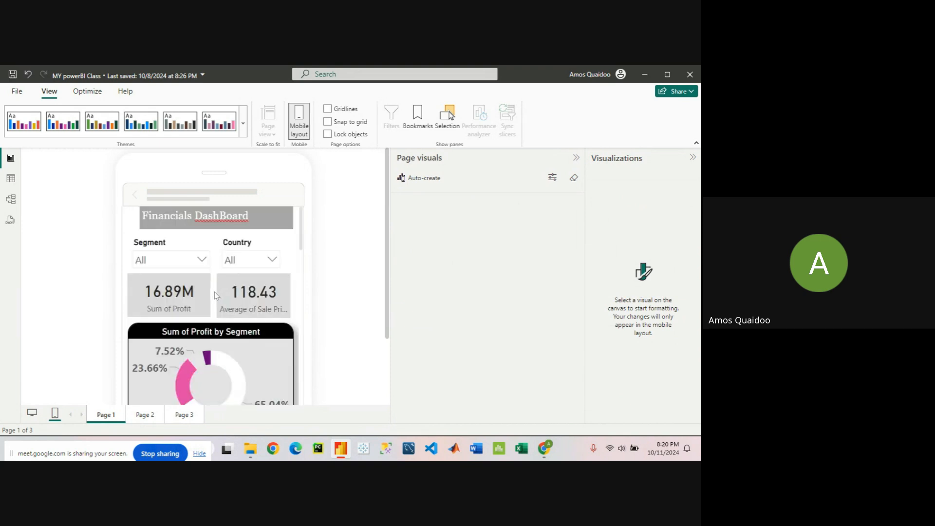
pyautogui.scroll(-5, 216, 294)
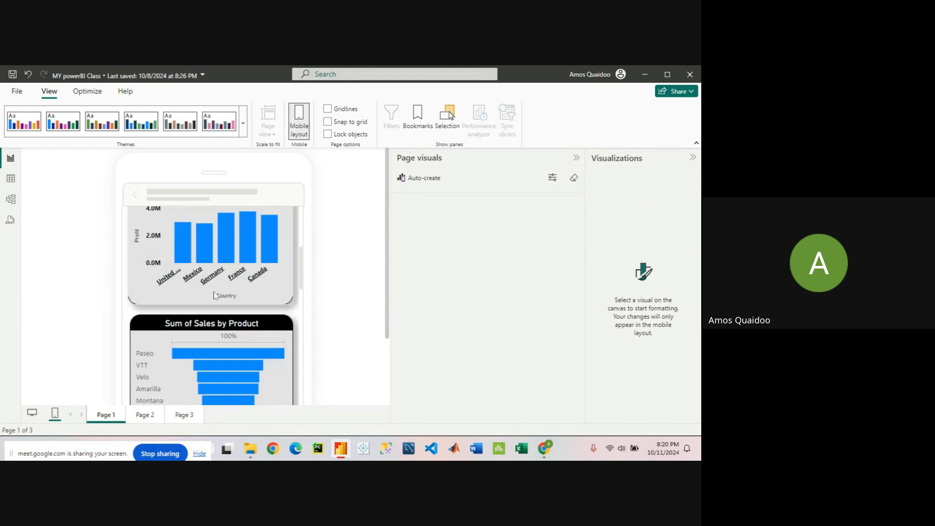
pyautogui.scroll(-5, 215, 294)
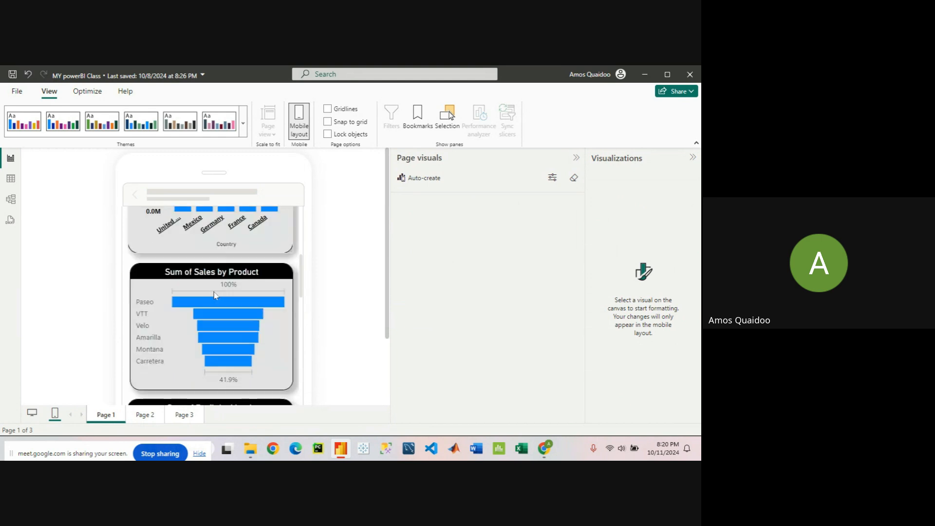
# Return to the desktop layout and narrow the Data pane to give the report canvas more room
pyautogui.click(32, 415)
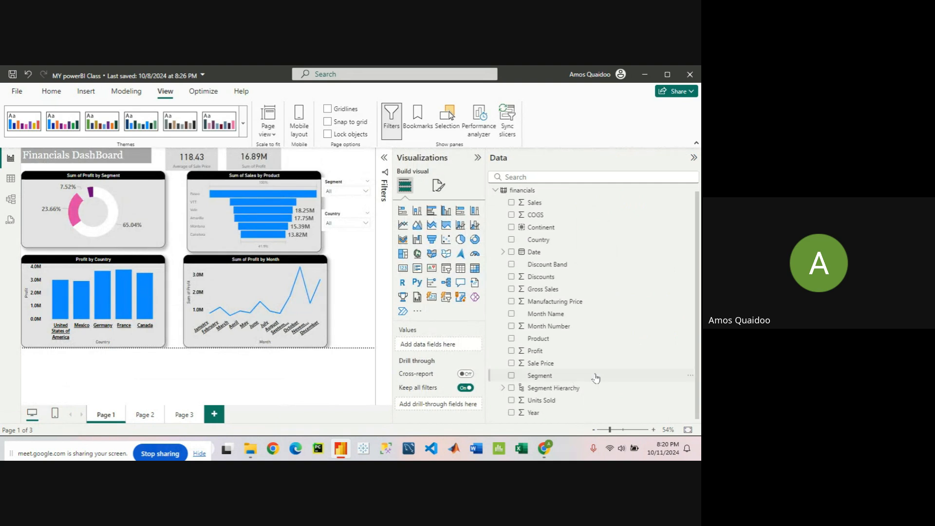
pyautogui.moveTo(520, 299); pyautogui.dragTo(603, 291)
pyautogui.moveTo(486, 312); pyautogui.dragTo(609, 293)
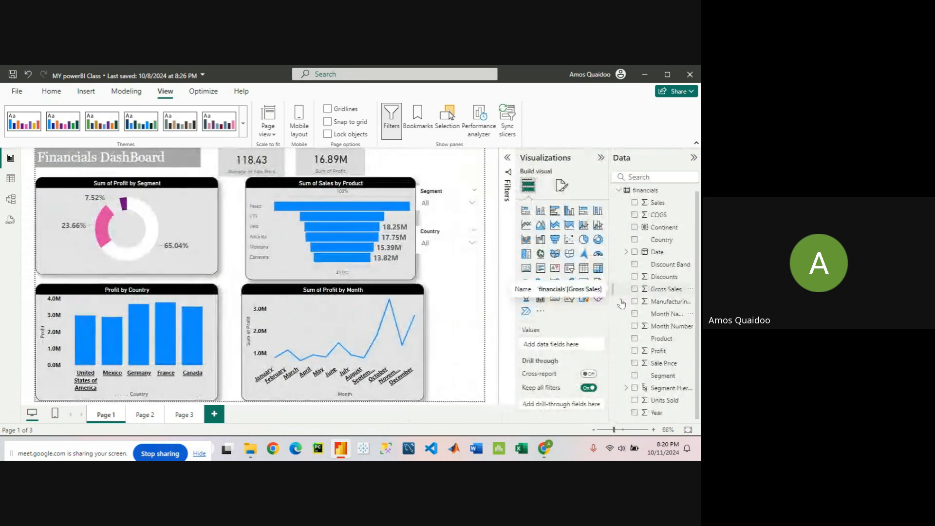
# Switch to File Explorer and open the DATASET folder inside Openlabs
pyautogui.moveTo(544, 453)
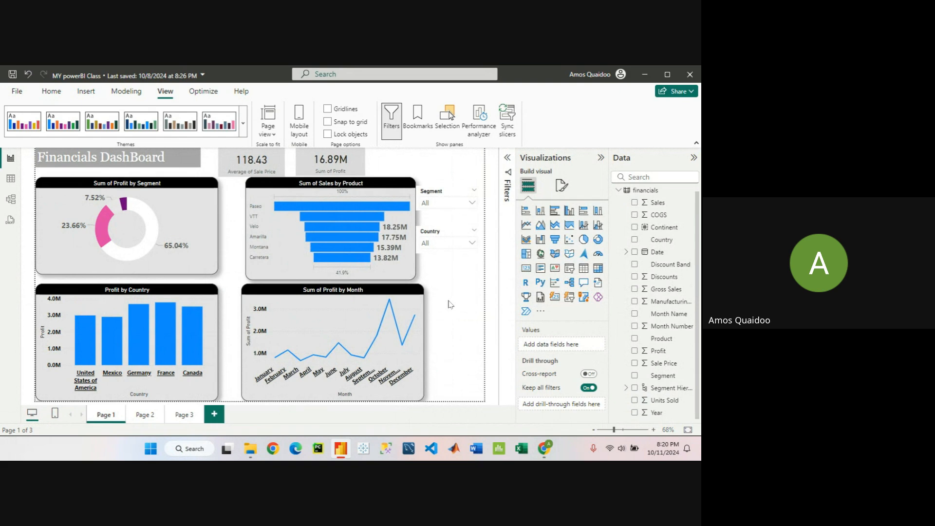
pyautogui.moveTo(258, 458)
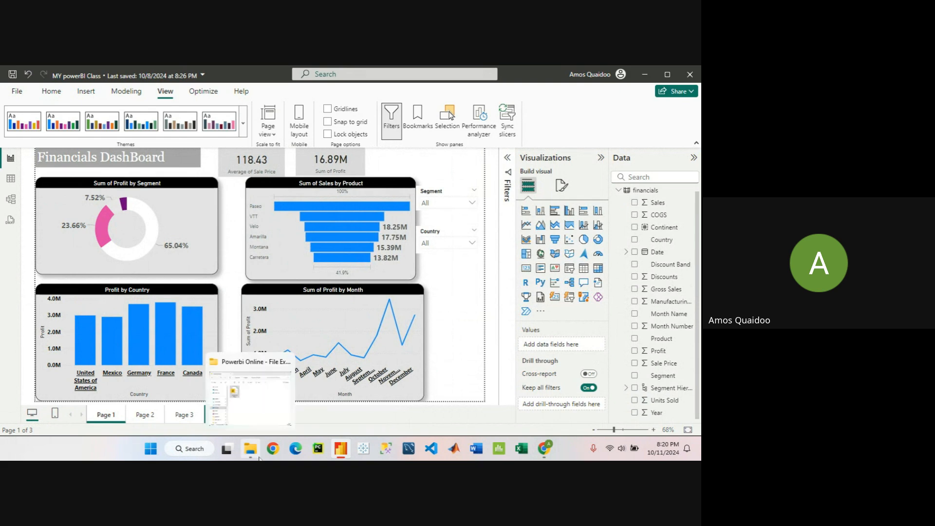
pyautogui.click(258, 419)
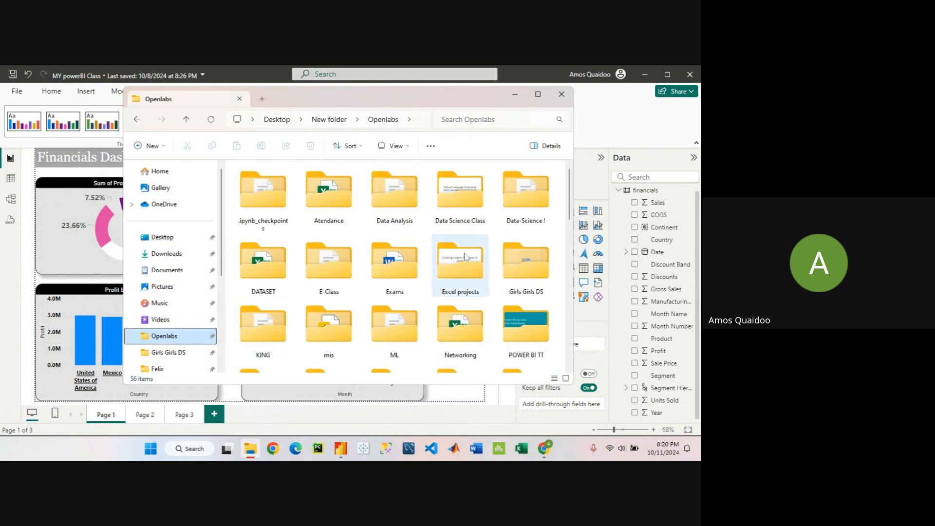
pyautogui.click(271, 269)
pyautogui.doubleClick(271, 269)
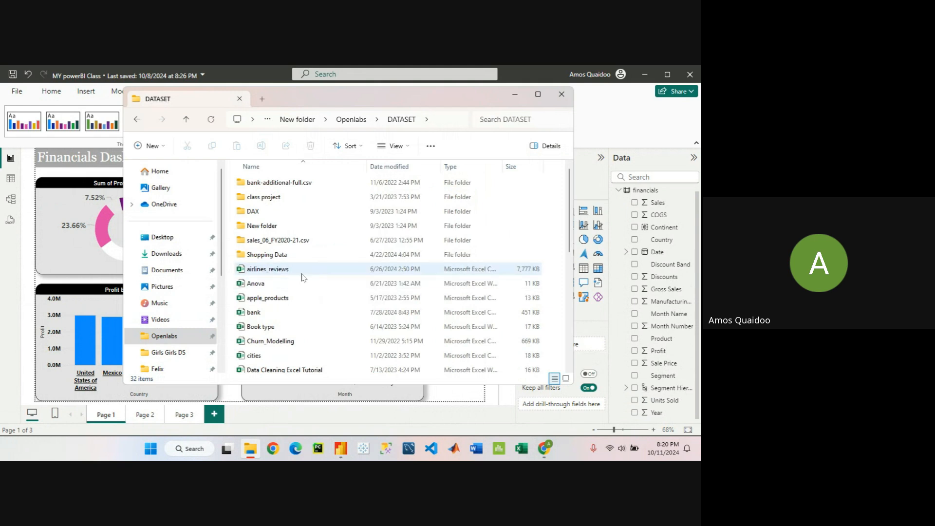
# Check the file type in the properties of the airlines_reviews file, then close the properties and File Explorer
pyautogui.click(300, 272)
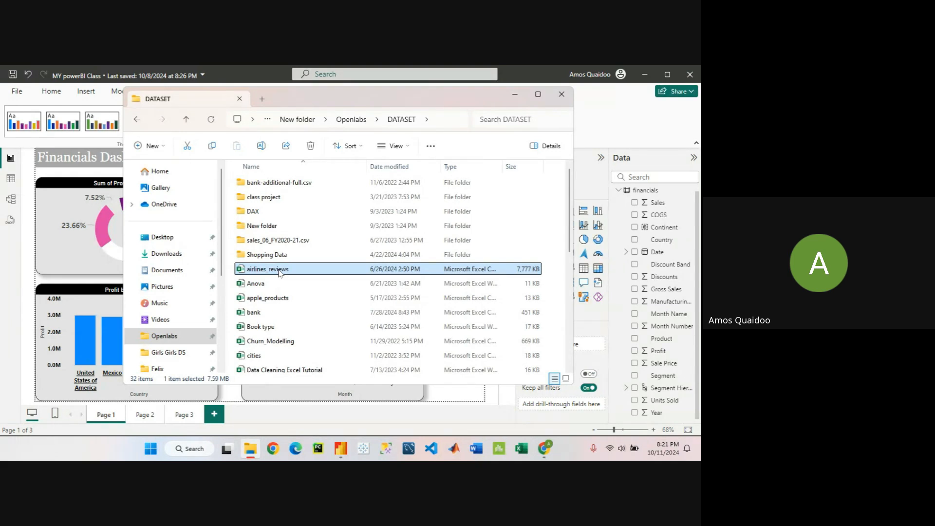
pyautogui.rightClick(279, 273)
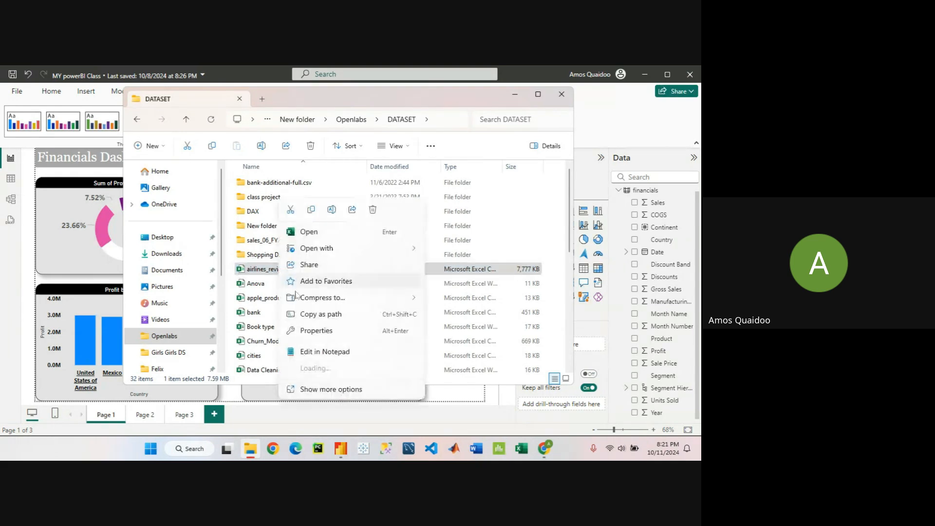
pyautogui.click(312, 331)
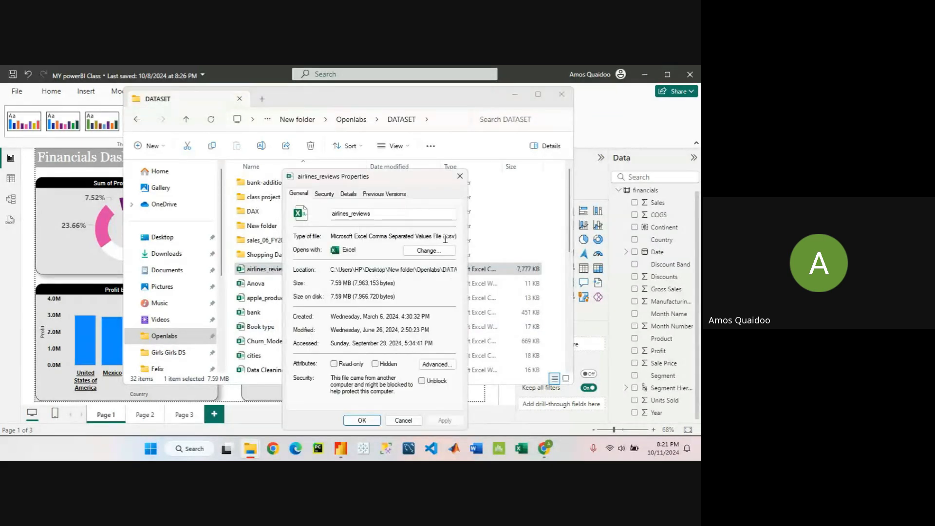
pyautogui.moveTo(444, 237); pyautogui.dragTo(456, 237)
pyautogui.click(460, 176)
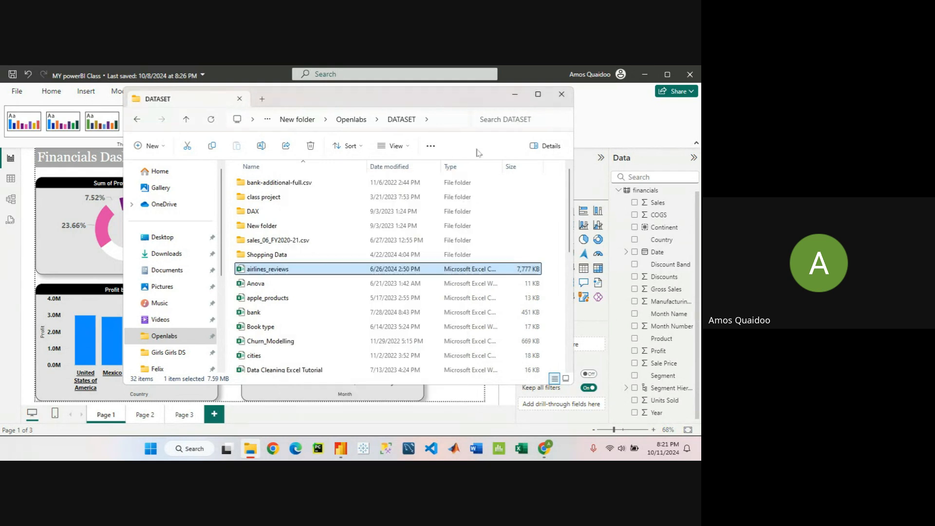
pyautogui.click(561, 94)
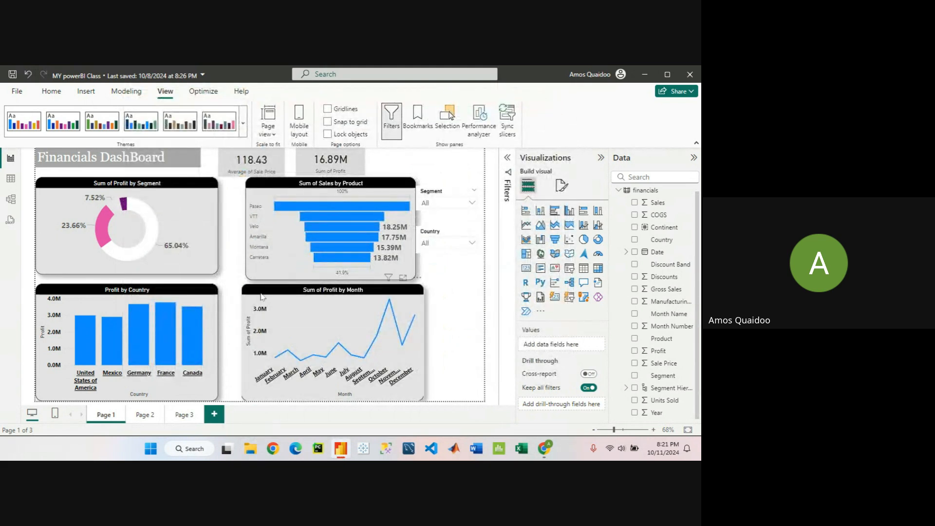
# Look at report Page 2 and switch to the blank Page 3
pyautogui.click(51, 93)
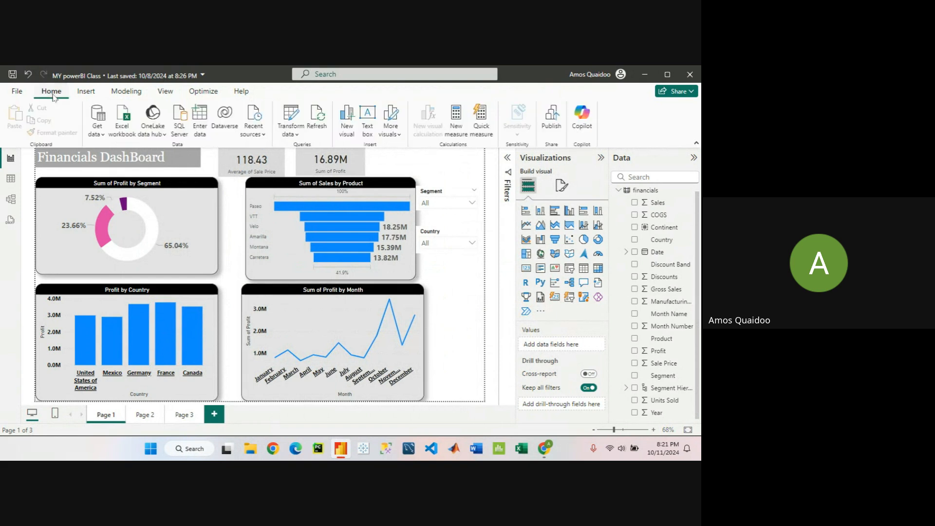
pyautogui.click(145, 414)
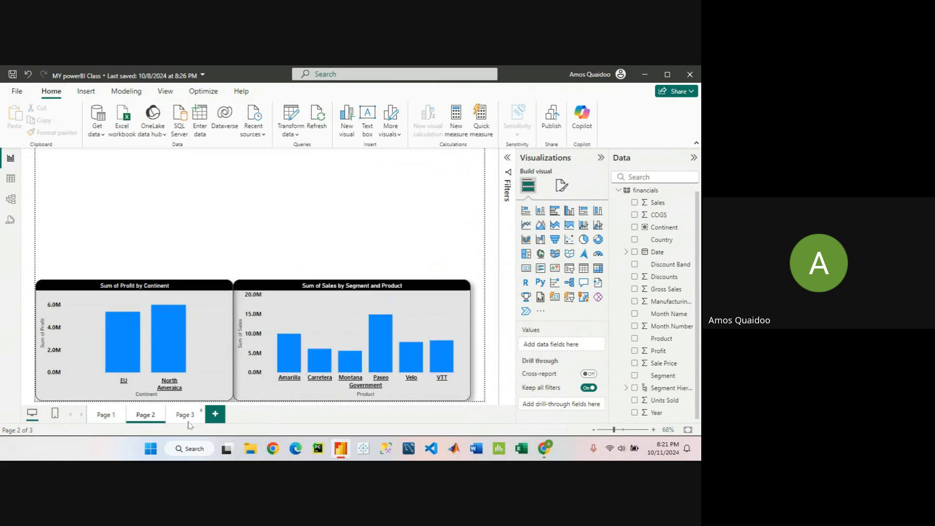
pyautogui.click(184, 414)
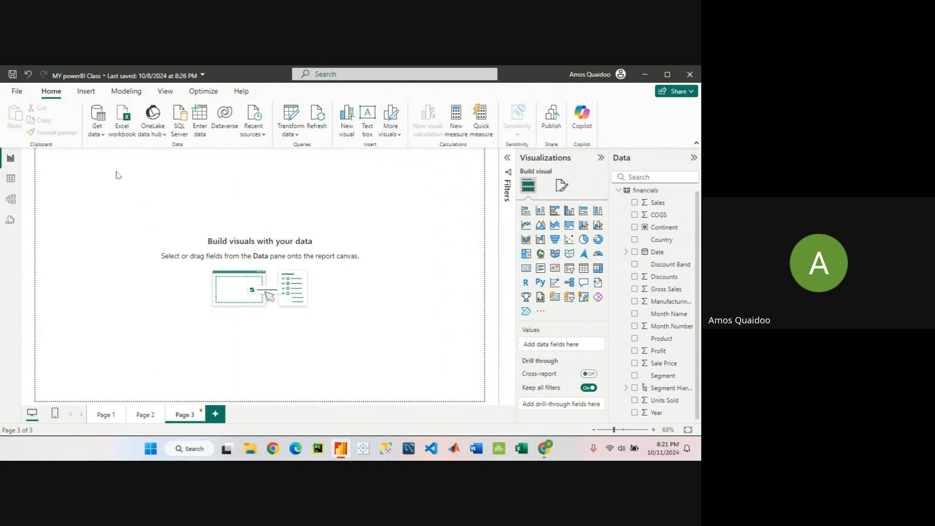
# Open the full list of Get Data connectors and browse through the available data sources
pyautogui.click(97, 135)
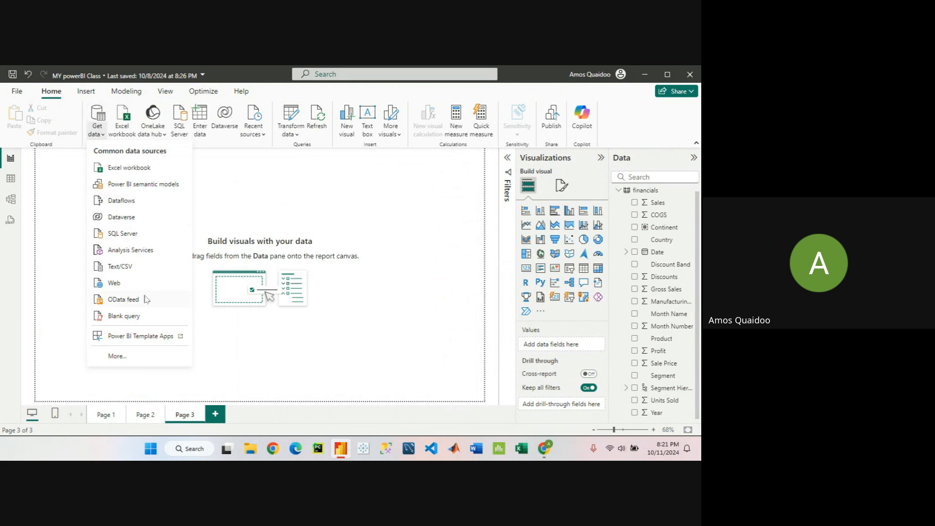
pyautogui.click(126, 356)
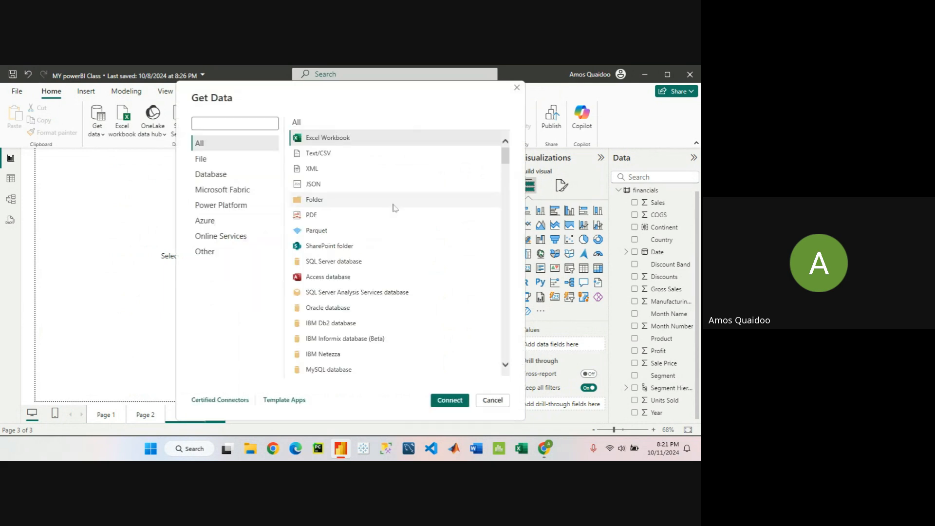
pyautogui.scroll(-12, 395, 208)
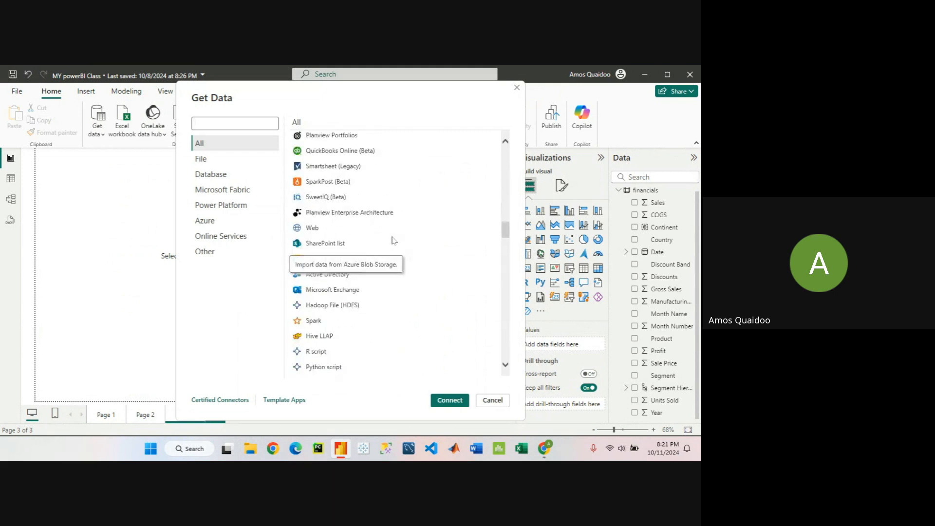
pyautogui.scroll(-8, 393, 240)
pyautogui.scroll(-10, 392, 241)
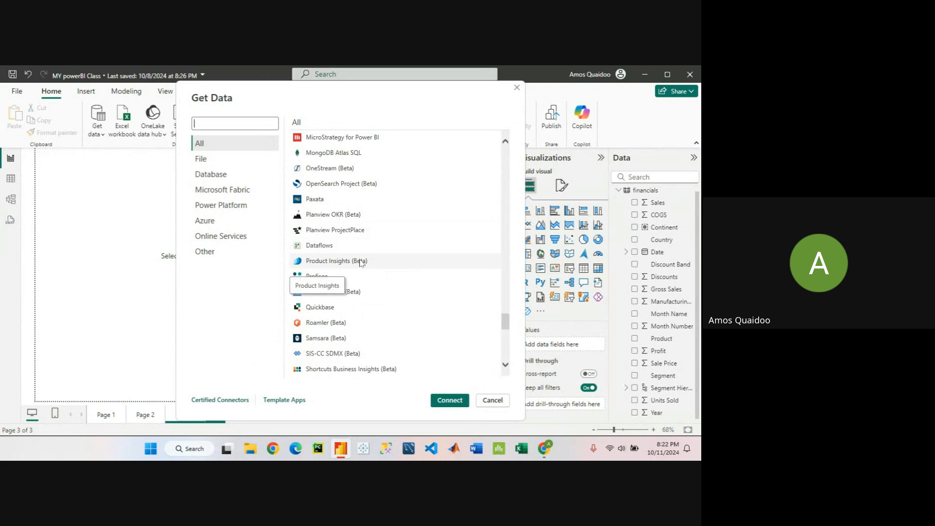
pyautogui.scroll(-3, 360, 263)
pyautogui.scroll(2, 361, 263)
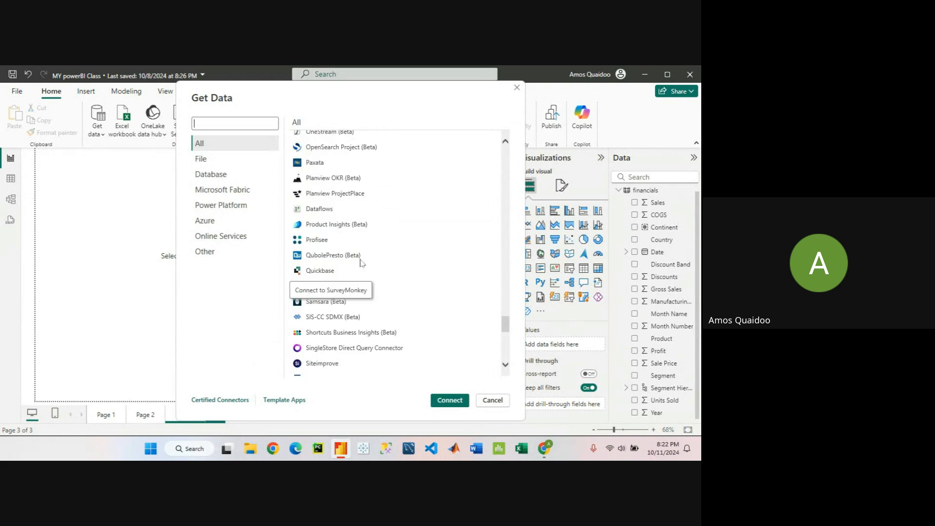
pyautogui.scroll(3, 361, 263)
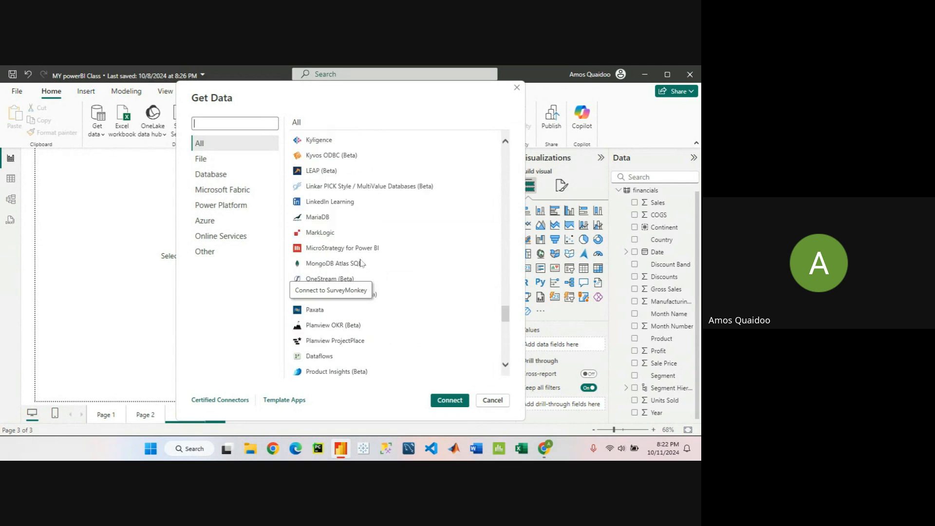
pyautogui.scroll(3, 360, 263)
pyautogui.scroll(10, 360, 263)
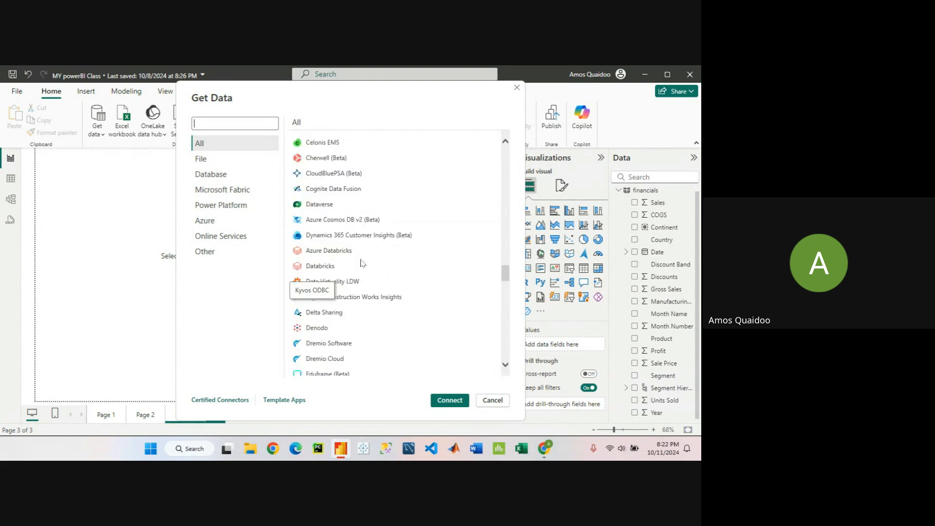
# Look at the Text/CSV connector among the File data sources and close the Get Data window
pyautogui.click(259, 161)
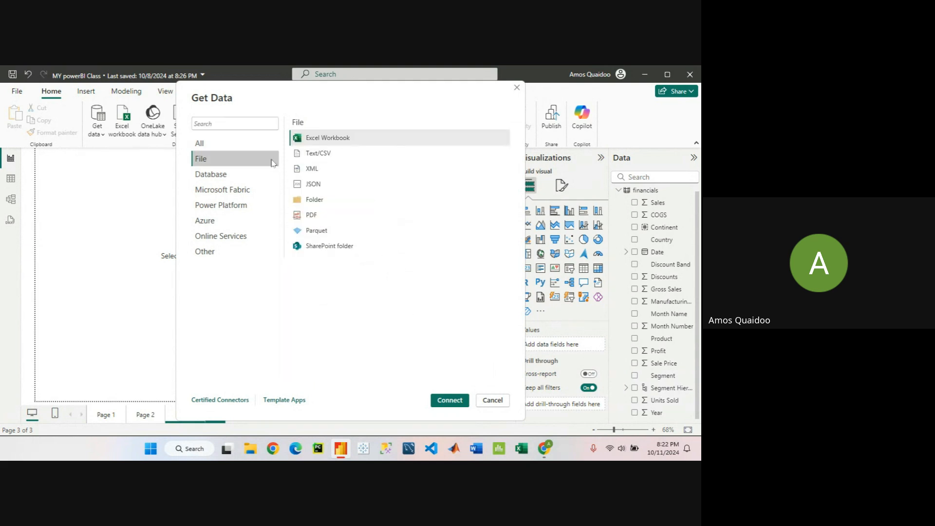
pyautogui.click(343, 156)
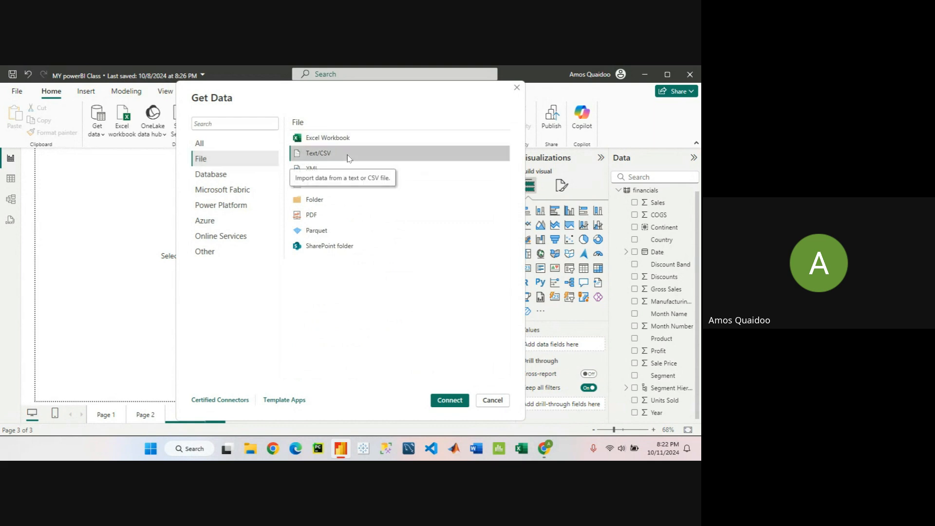
pyautogui.click(517, 88)
# Start a Text/CSV import and open the airlines_reviews file from the DATASET folder inside Openlabs
pyautogui.click(97, 130)
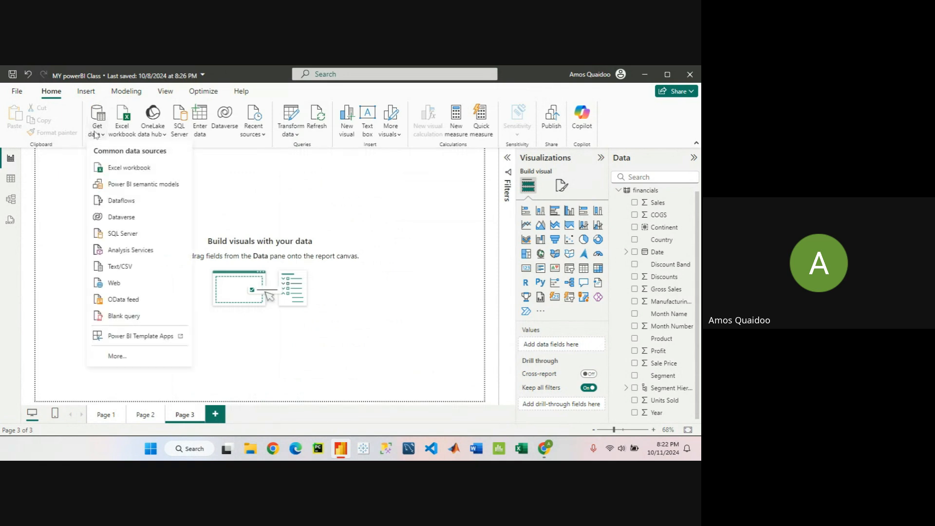
pyautogui.click(132, 274)
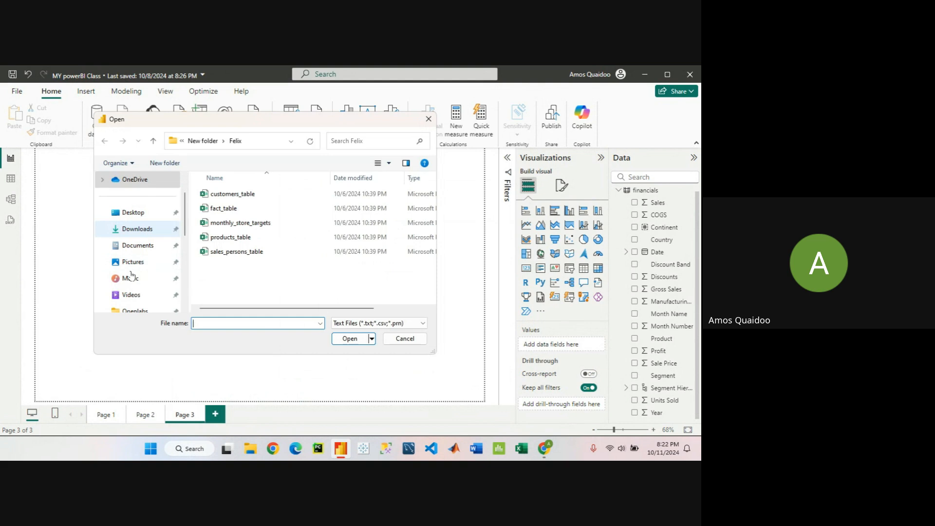
pyautogui.scroll(-2, 169, 285)
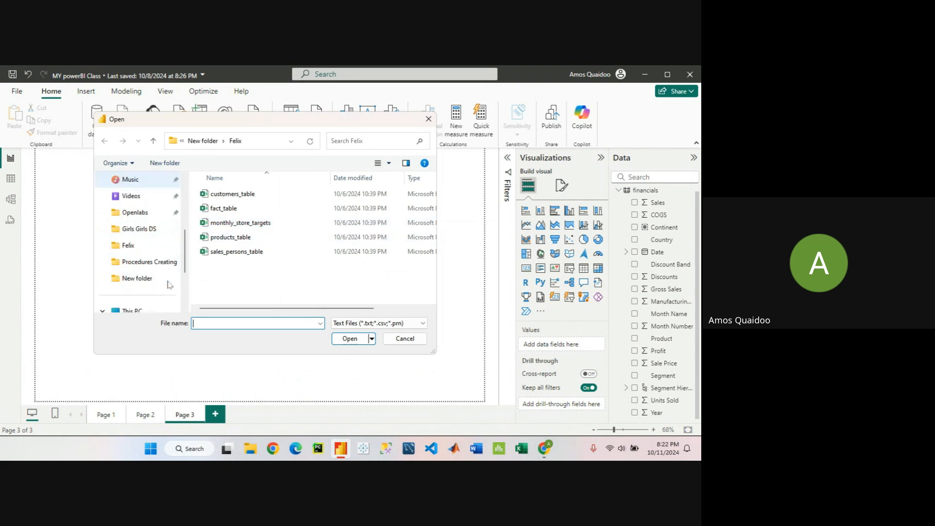
pyautogui.click(151, 201)
pyautogui.click(152, 216)
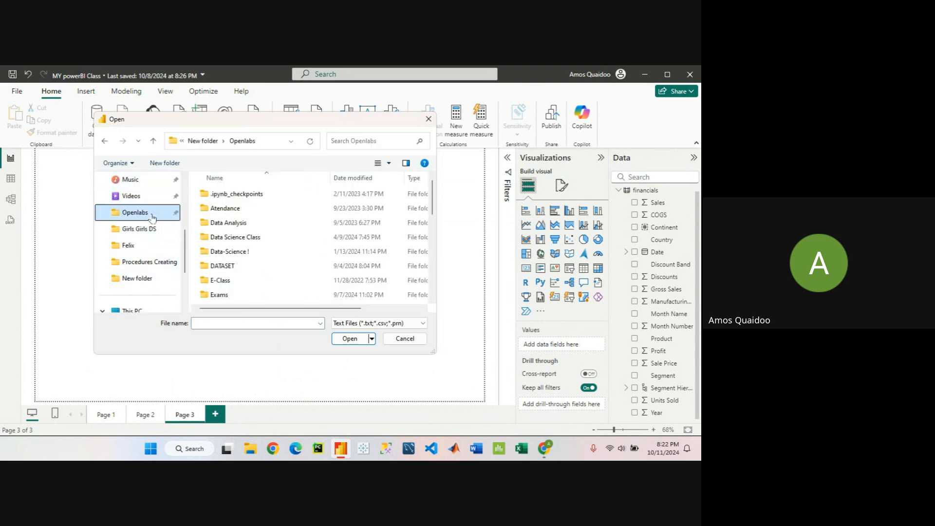
pyautogui.scroll(-1, 268, 229)
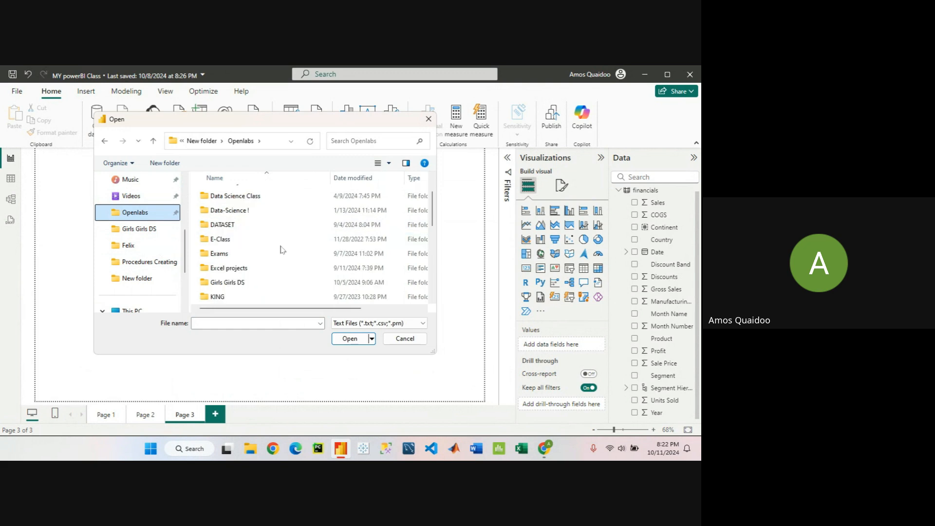
pyautogui.doubleClick(267, 225)
pyautogui.click(286, 281)
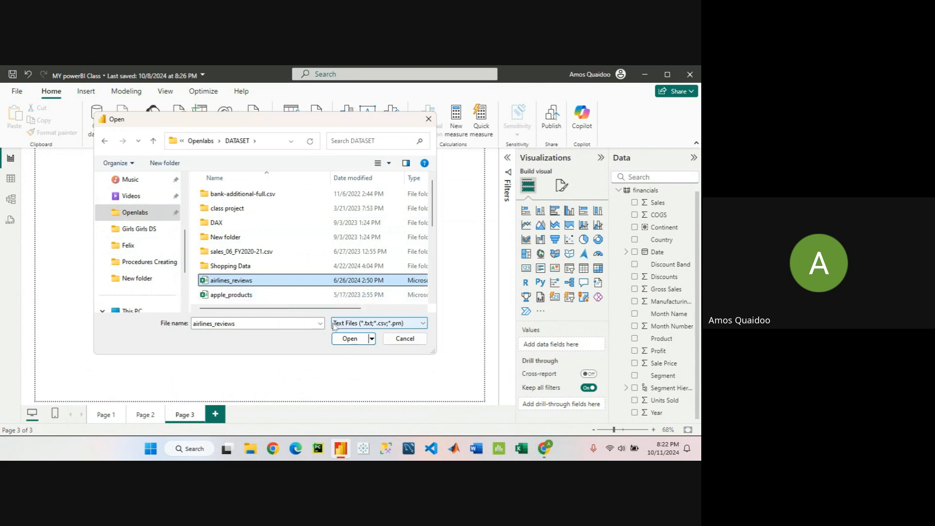
pyautogui.click(349, 339)
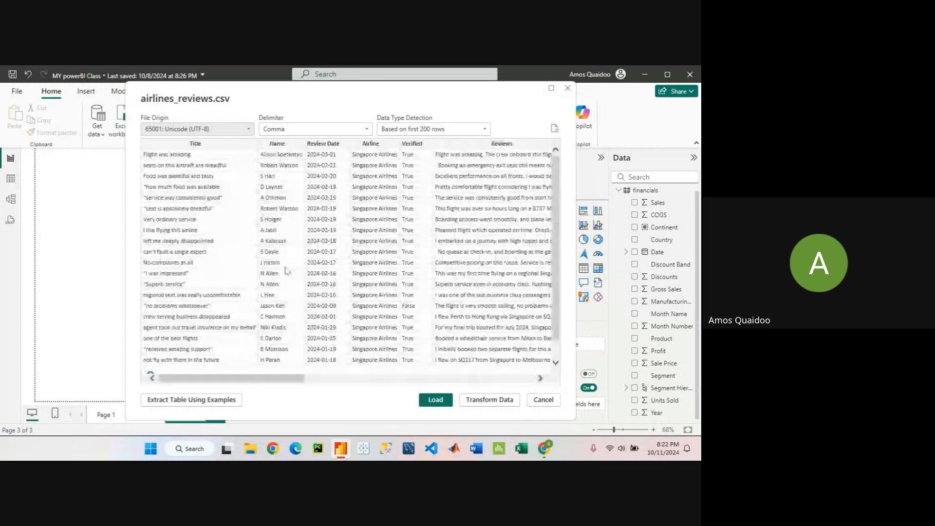
# Review the airlines_reviews.csv preview, load the data into the report and close the load summary
pyautogui.scroll(-2, 284, 271)
pyautogui.scroll(2, 285, 271)
pyautogui.scroll(-3, 284, 271)
pyautogui.scroll(3, 284, 272)
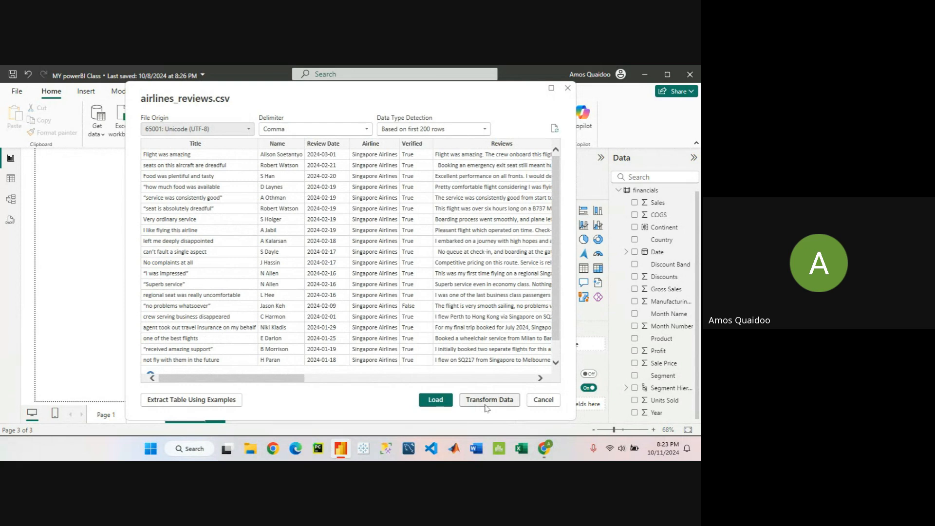
pyautogui.scroll(-2, 400, 290)
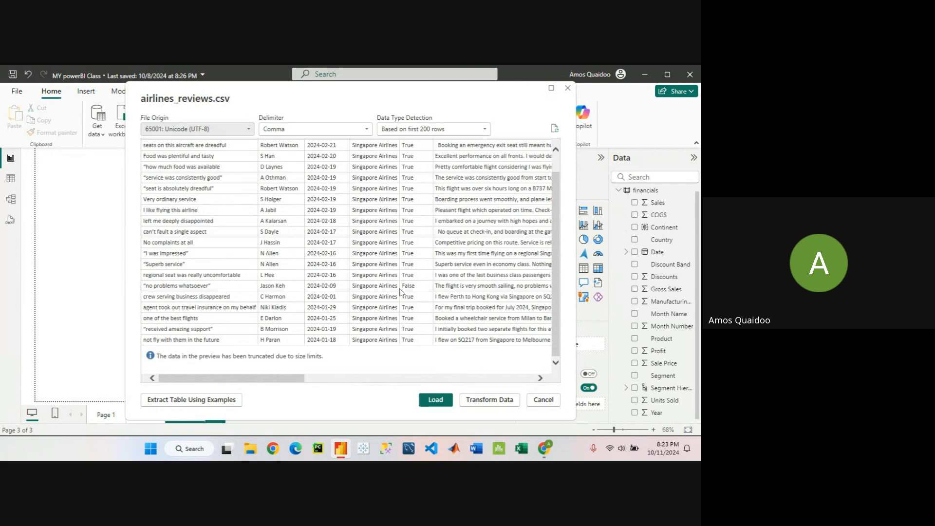
pyautogui.scroll(2, 399, 296)
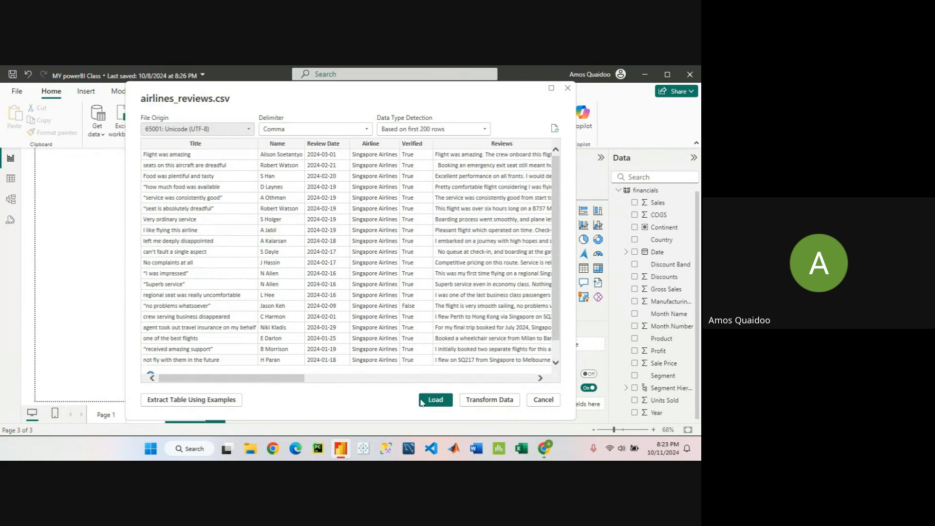
pyautogui.click(423, 401)
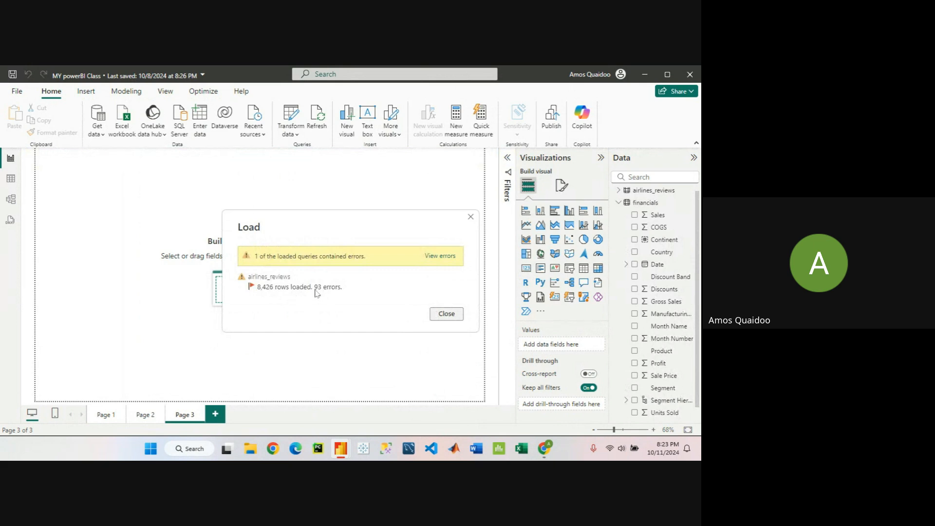
pyautogui.click(455, 317)
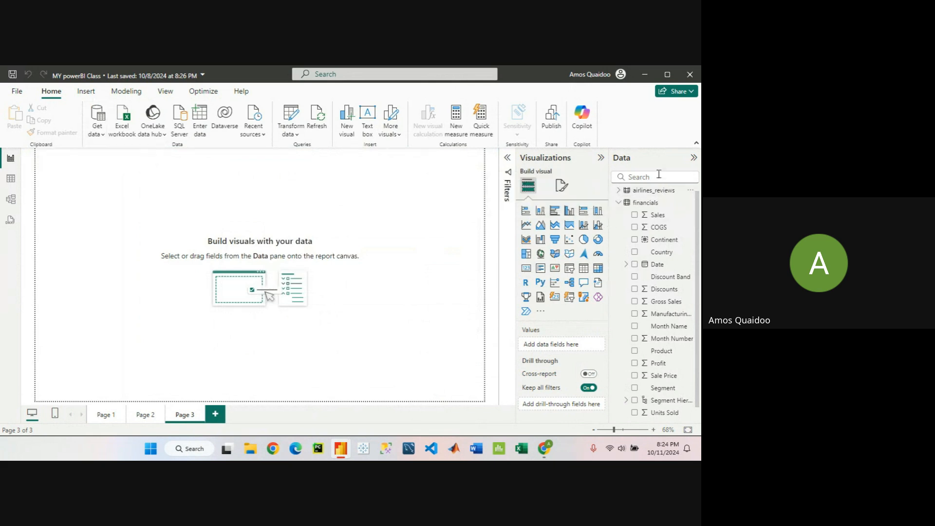
# Expand the airlines_reviews table to show its fields and collapse the financials table
pyautogui.click(618, 191)
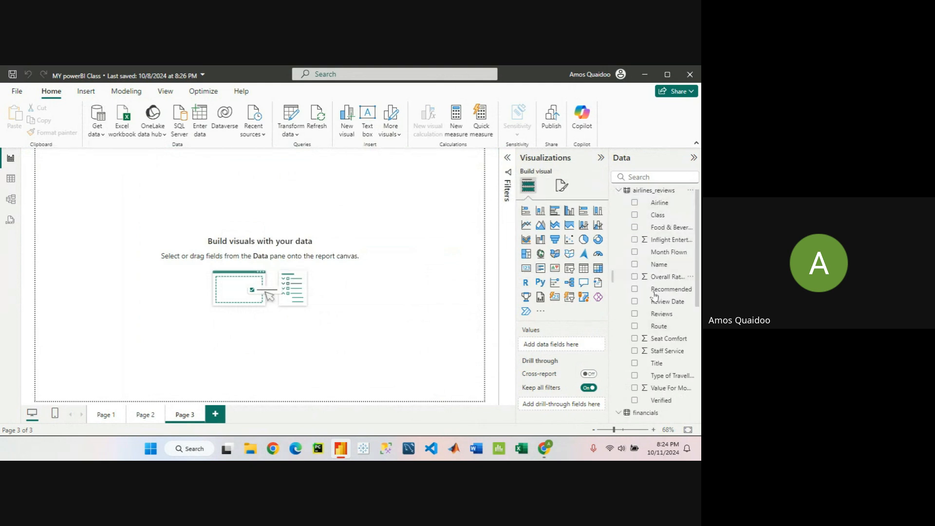
pyautogui.scroll(-3, 651, 311)
pyautogui.scroll(-2, 650, 336)
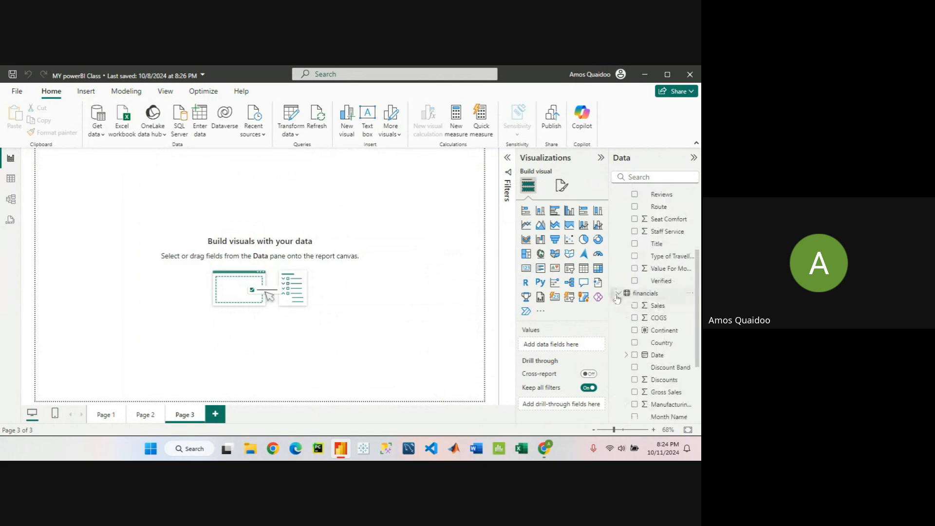
pyautogui.click(626, 294)
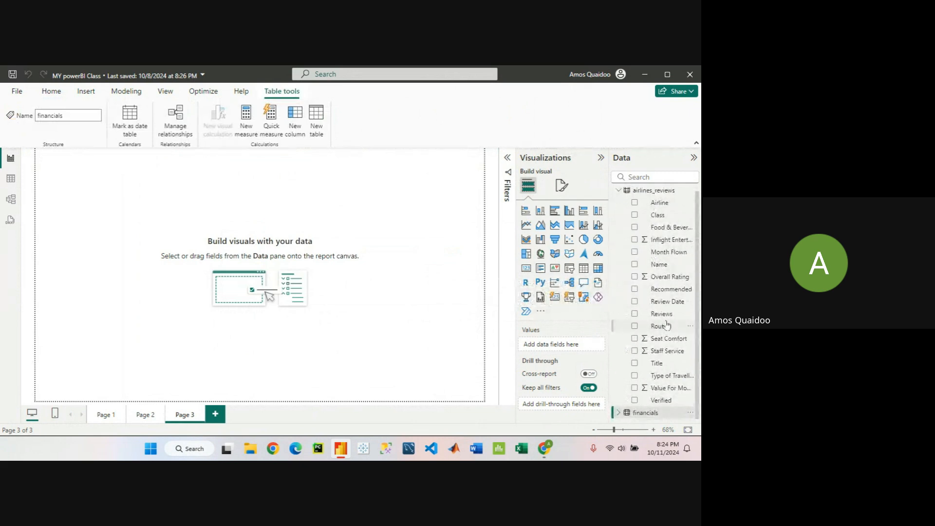
pyautogui.scroll(1, 667, 326)
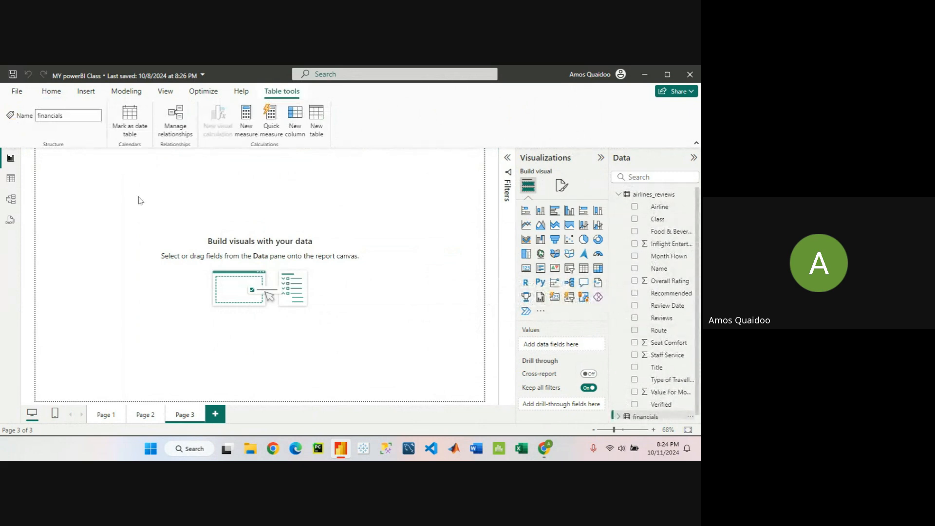
# Examine the rows of the airlines_reviews table in Table view, then return to Report view
pyautogui.click(10, 180)
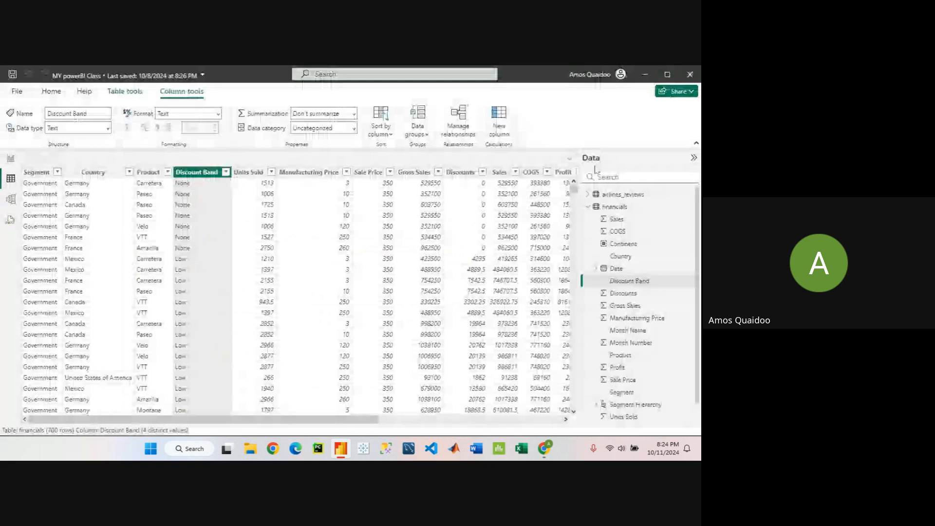
pyautogui.click(636, 196)
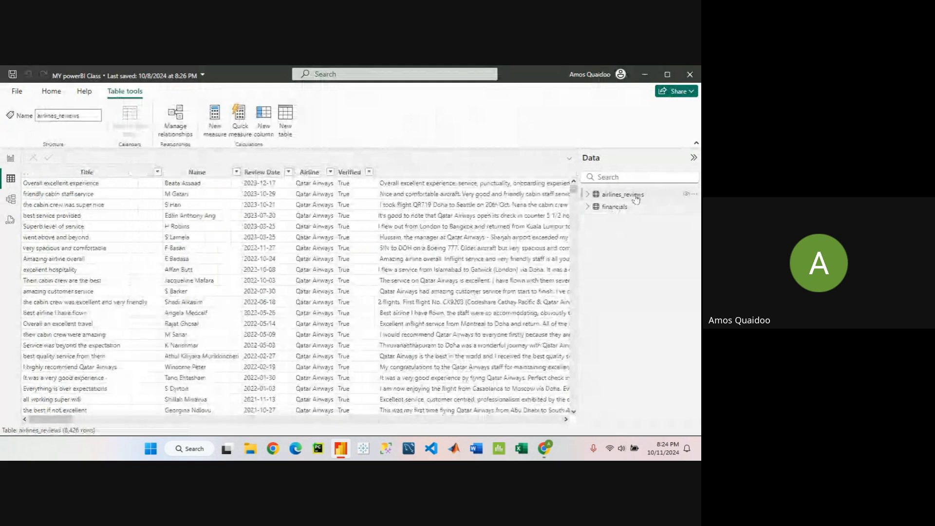
pyautogui.moveTo(42, 419); pyautogui.dragTo(18, 388)
pyautogui.scroll(-10, 201, 263)
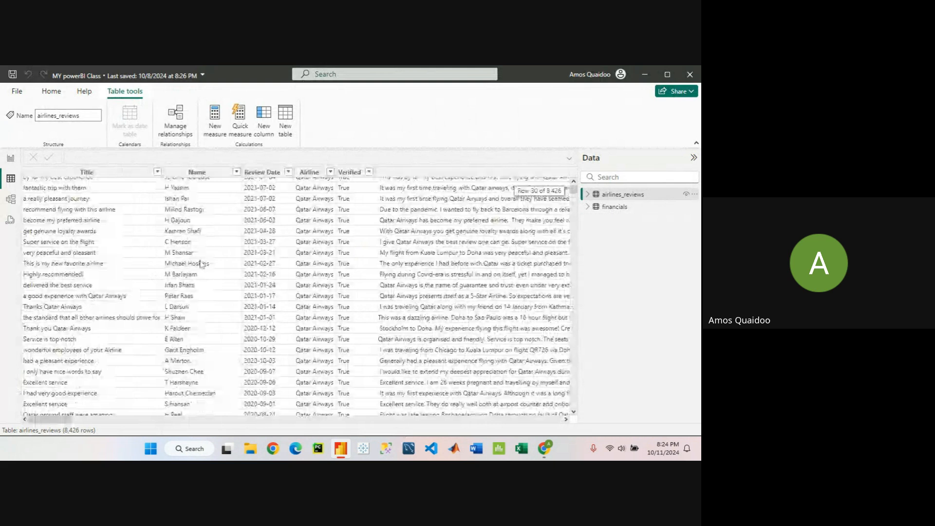
pyautogui.scroll(-15, 201, 265)
pyautogui.scroll(20, 201, 269)
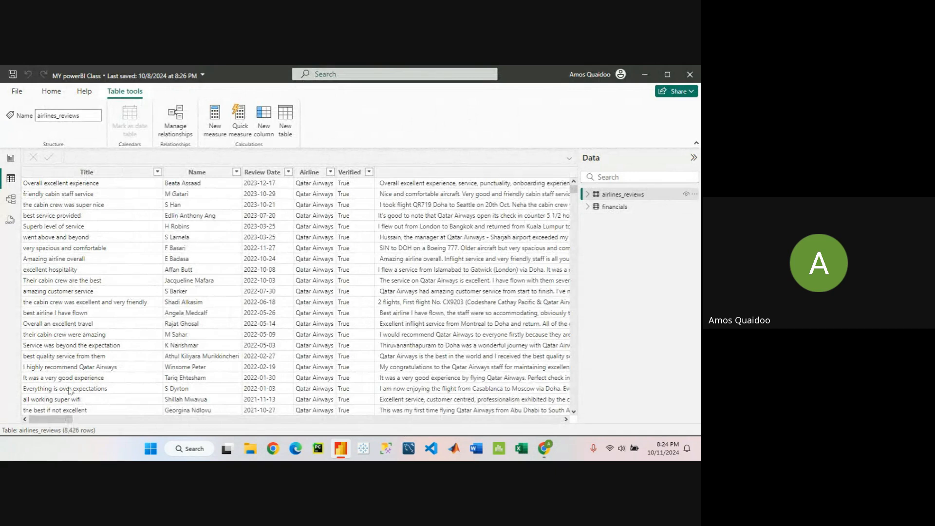
pyautogui.click(10, 160)
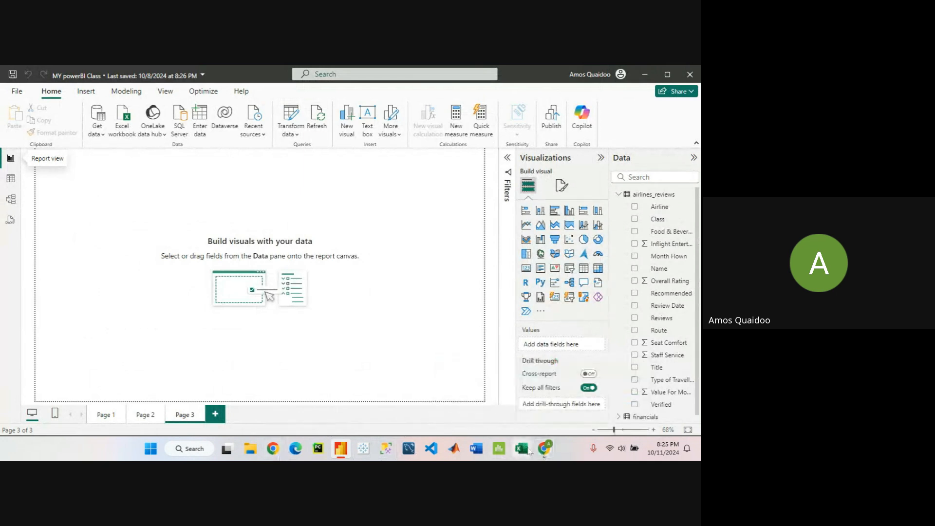
# Switch to the new Chrome tab, maximize its window and search Google for "regions in ghana"
pyautogui.moveTo(544, 451)
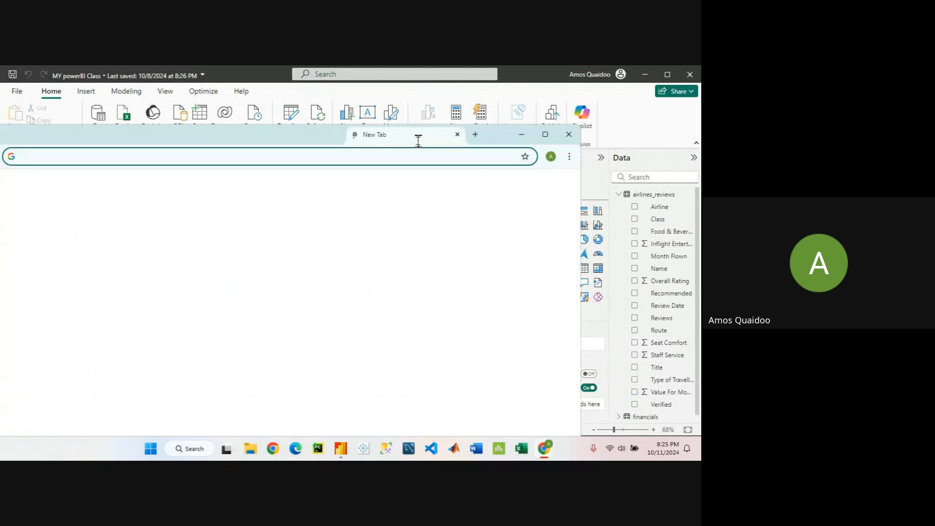
pyautogui.click(543, 131)
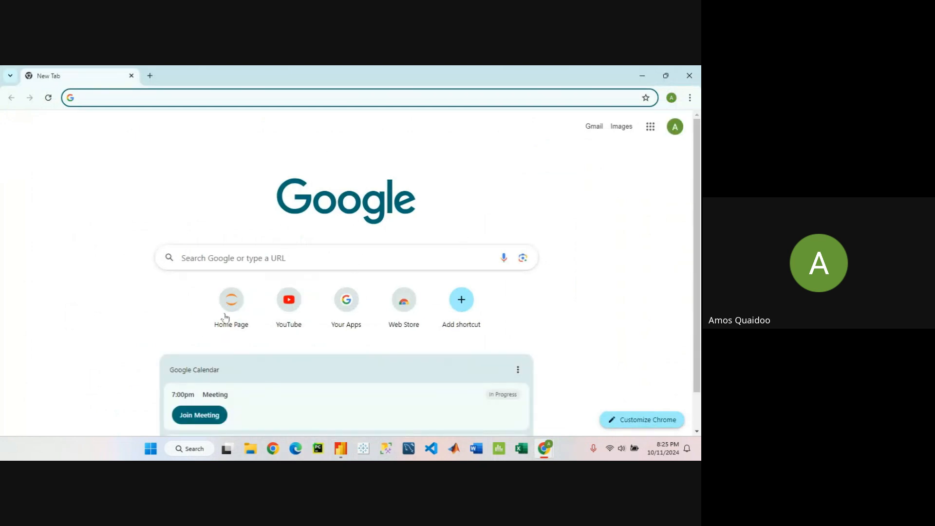
pyautogui.click(267, 257)
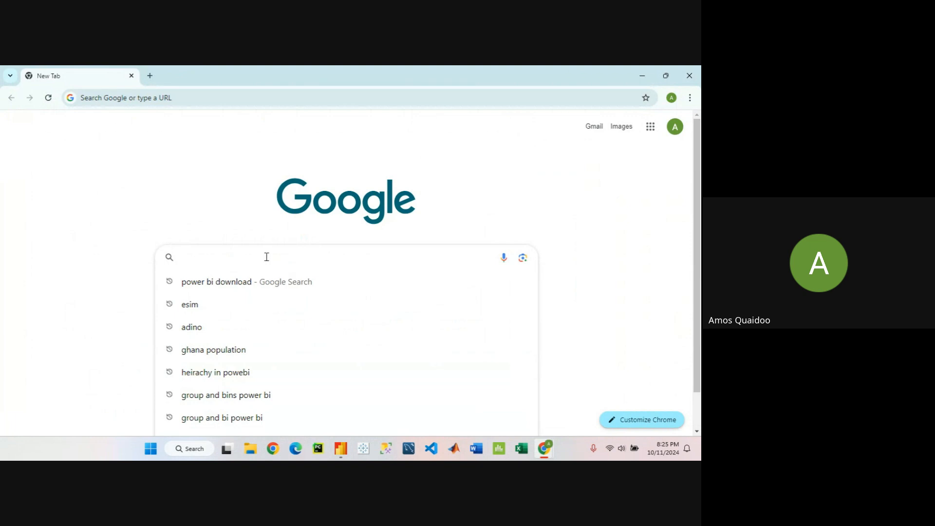
pyautogui.write('re')
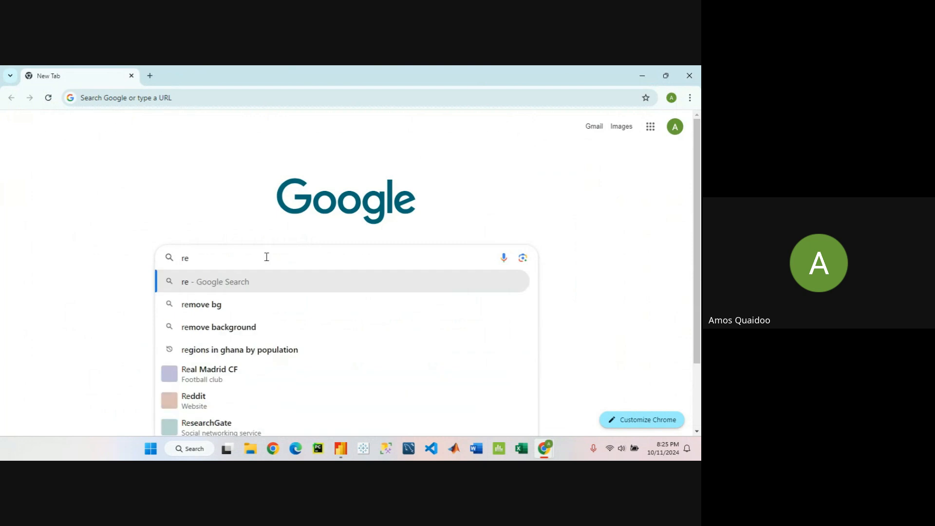
pyautogui.write('gions in')
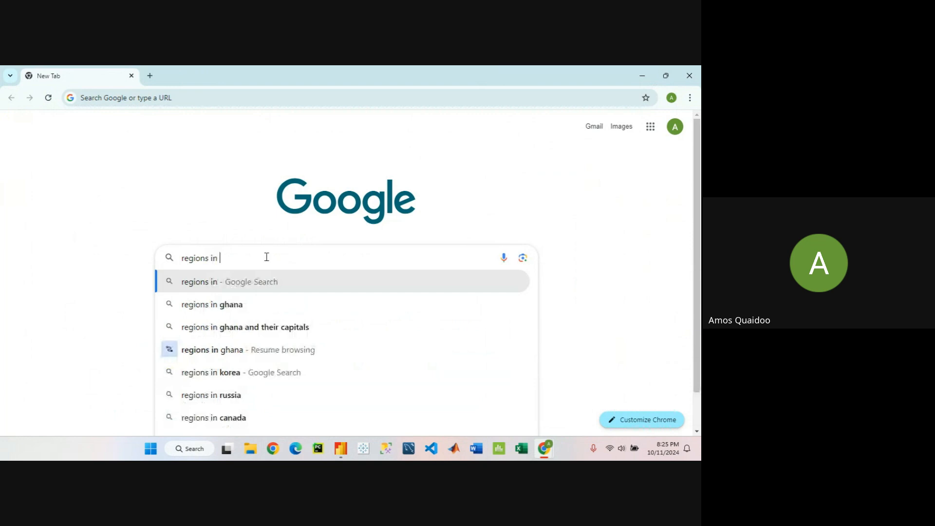
pyautogui.write(' ghana')
pyautogui.press('Return')
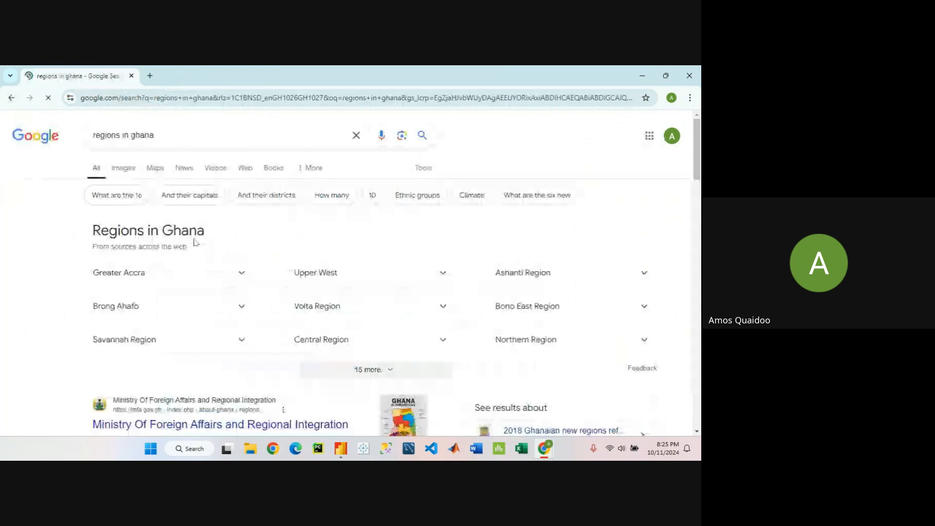
# Open the Ministry of Foreign Affairs and Wikipedia "Regions of Ghana" results in separate new tabs and switch to the ministry page
pyautogui.scroll(-4, 195, 242)
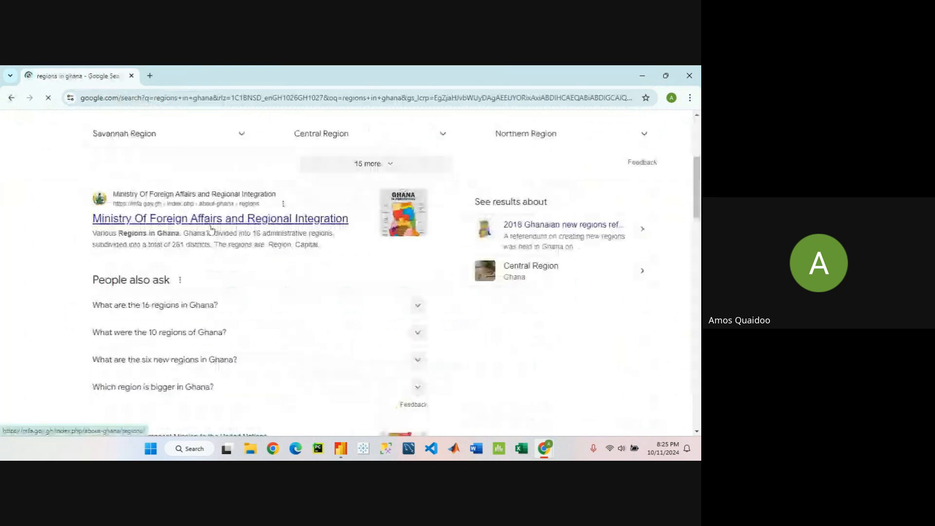
pyautogui.middleClick(250, 226)
pyautogui.scroll(-3, 272, 284)
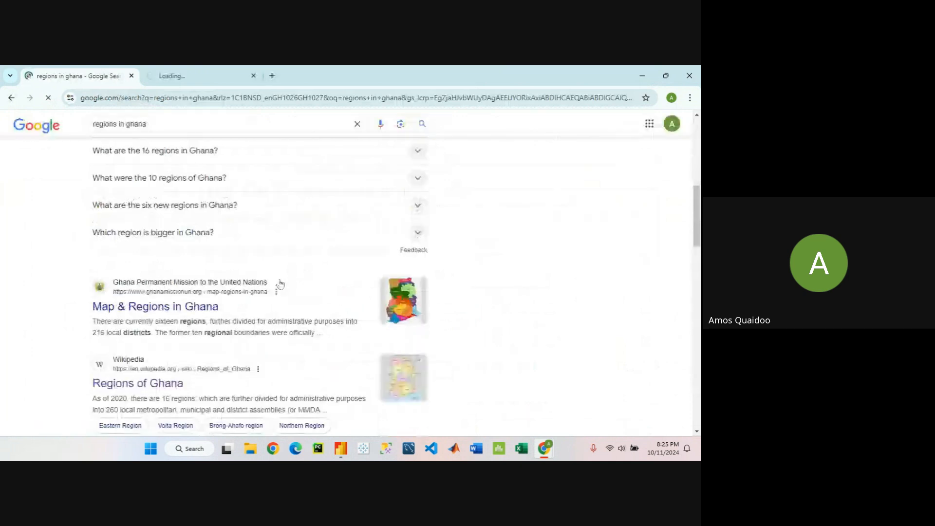
pyautogui.scroll(-2, 273, 292)
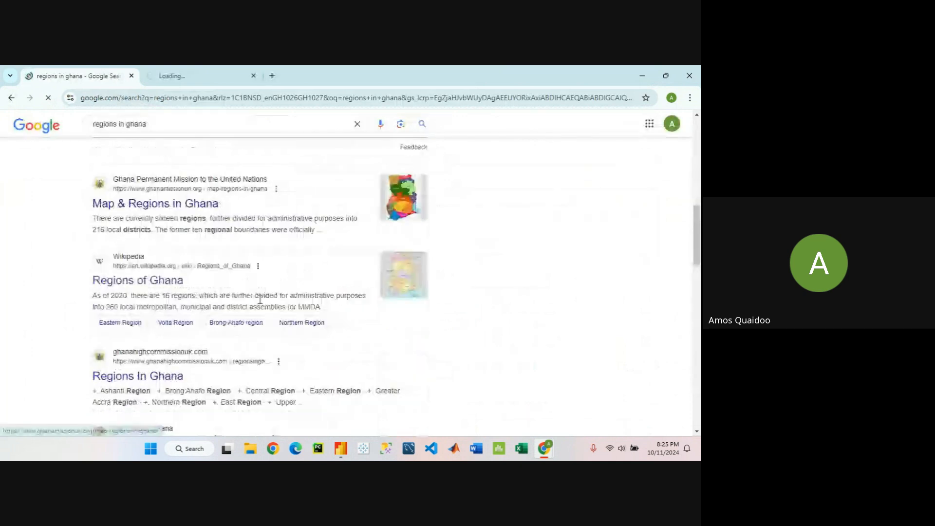
pyautogui.middleClick(168, 285)
pyautogui.hotkey('ctrl', 'Tab')
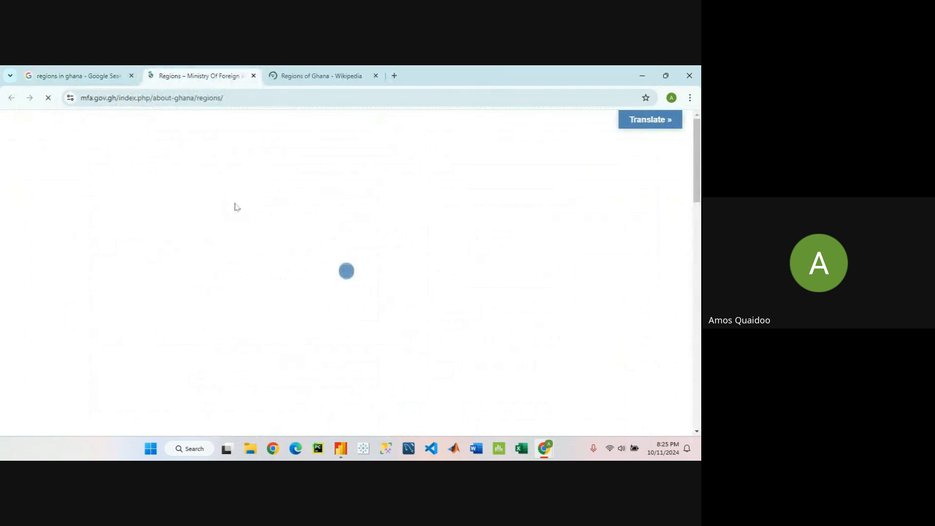
# Compare the region tables on the ministry and Wikipedia pages, and examine the former and new regions with their capitals on Wikipedia
pyautogui.hotkey('ctrl', 'Tab')
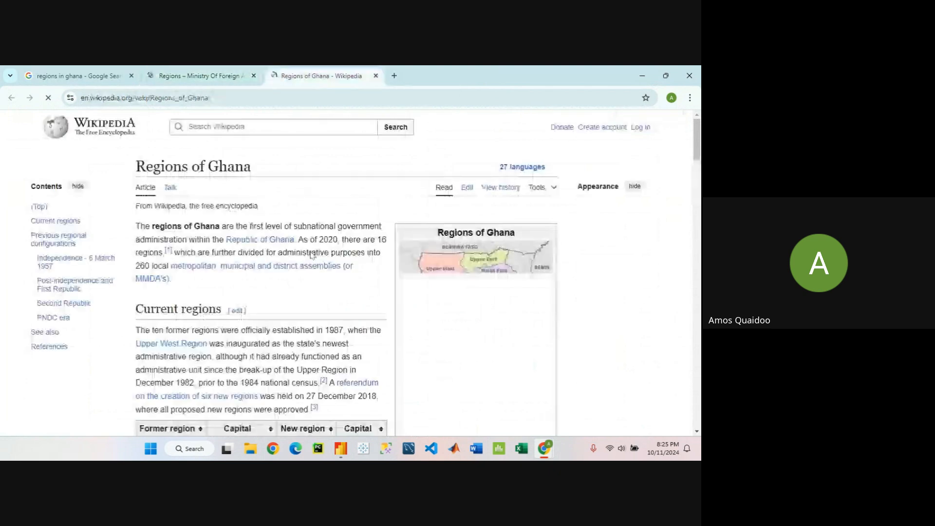
pyautogui.hotkey('ctrl', 'shift', 'Tab')
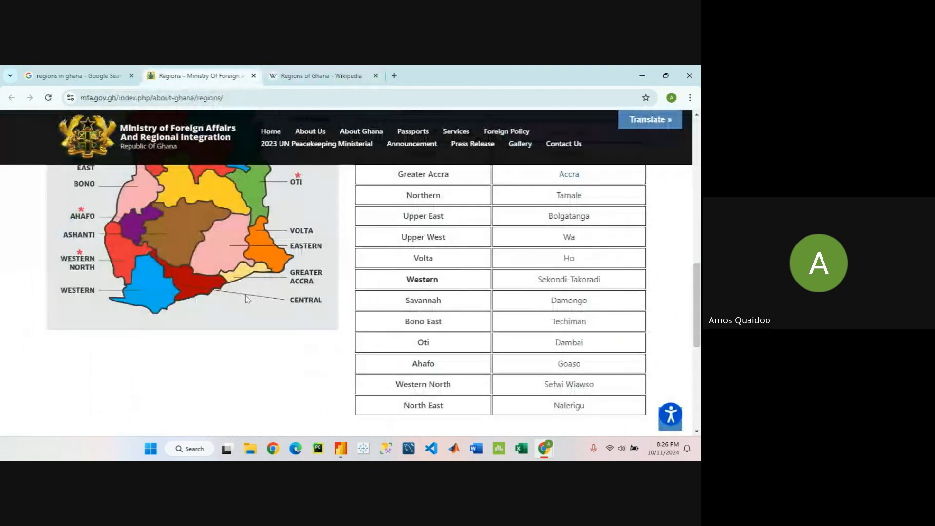
pyautogui.hotkey('ctrl', 'Tab')
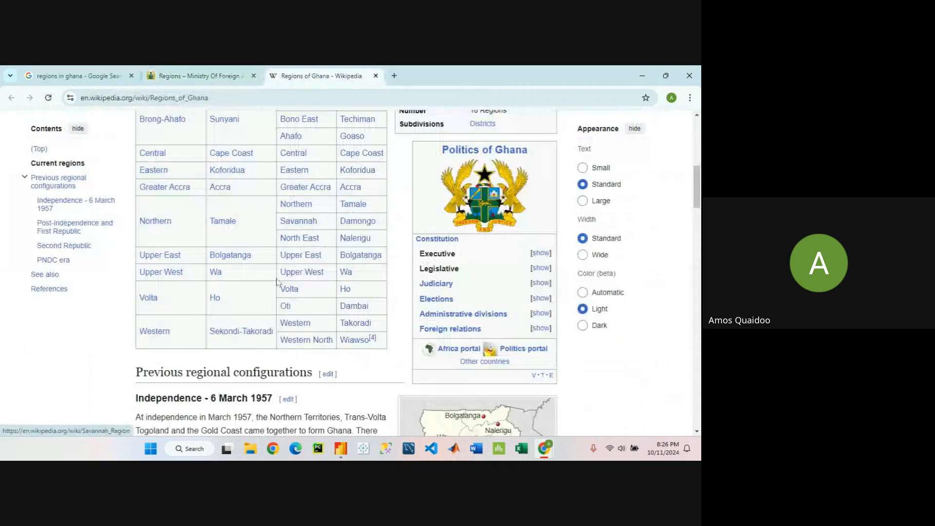
pyautogui.scroll(-15, 277, 281)
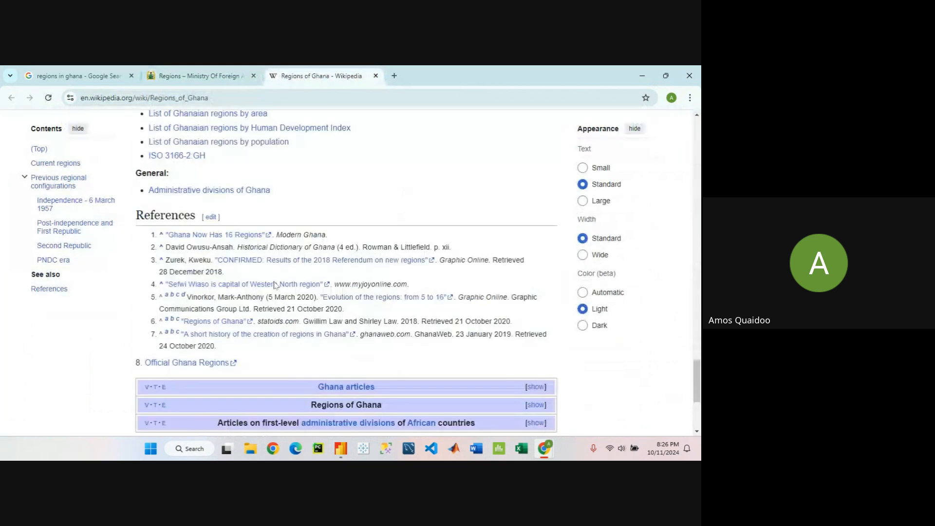
pyautogui.scroll(10, 274, 285)
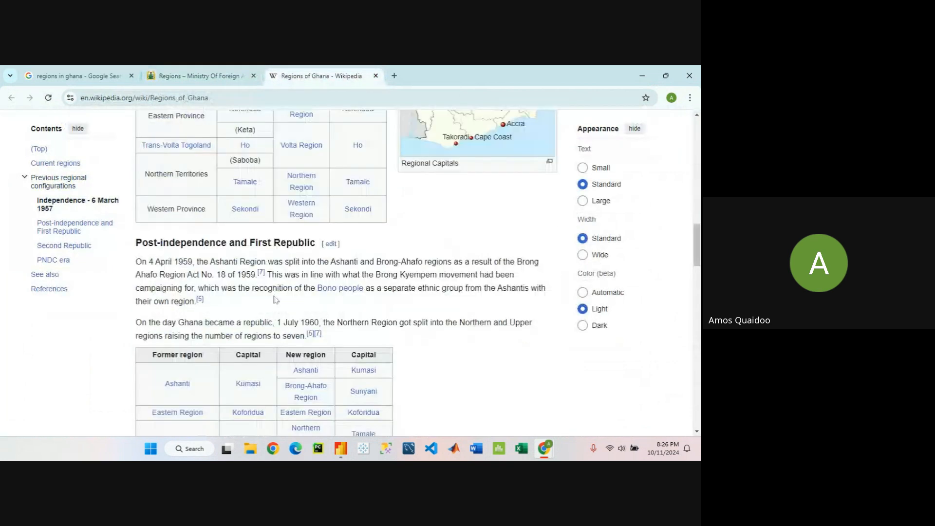
pyautogui.scroll(10, 276, 299)
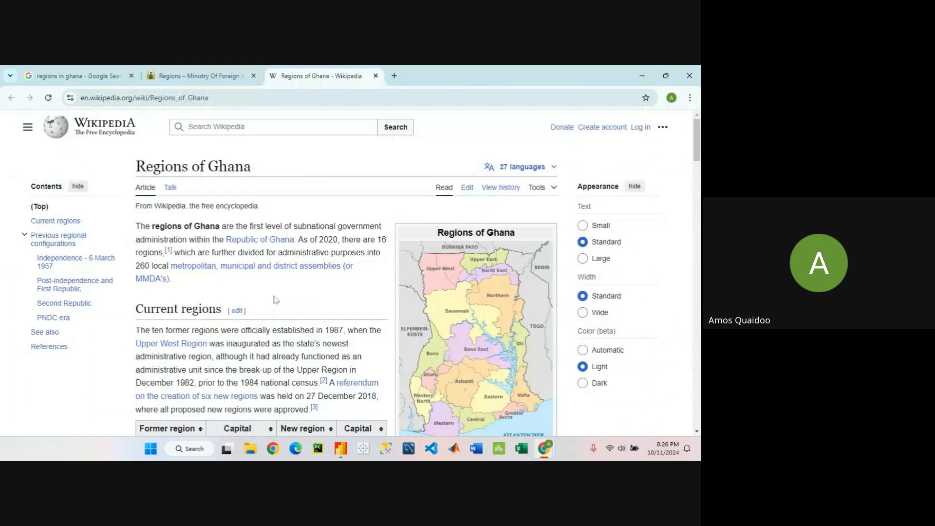
pyautogui.scroll(-5, 276, 299)
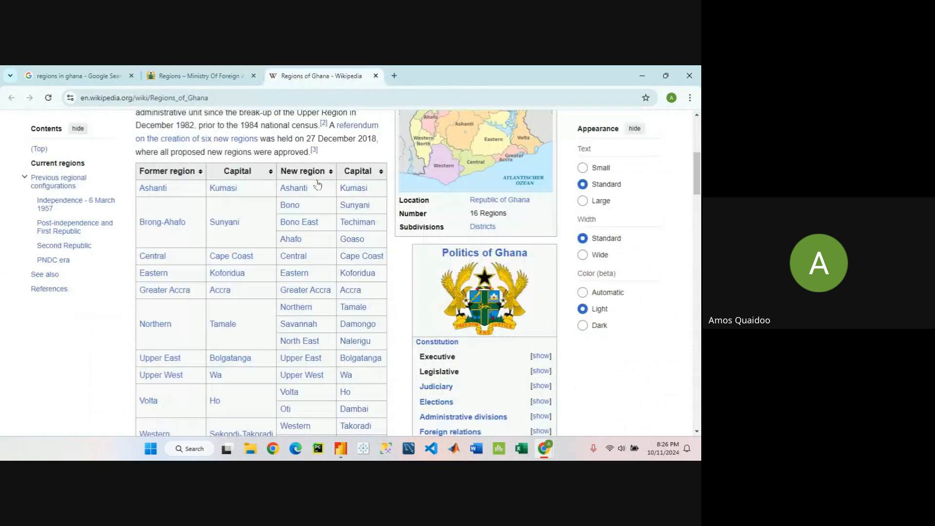
pyautogui.scroll(-1, 352, 370)
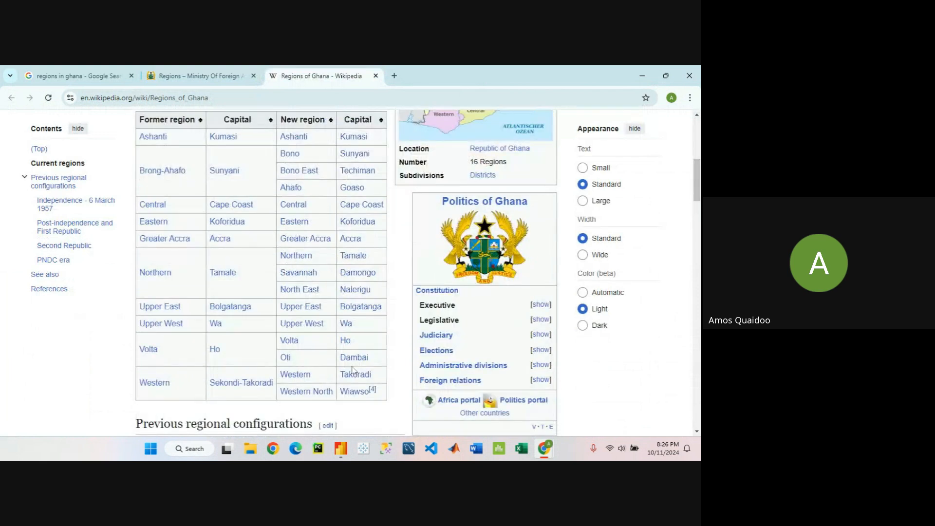
pyautogui.scroll(1, 352, 370)
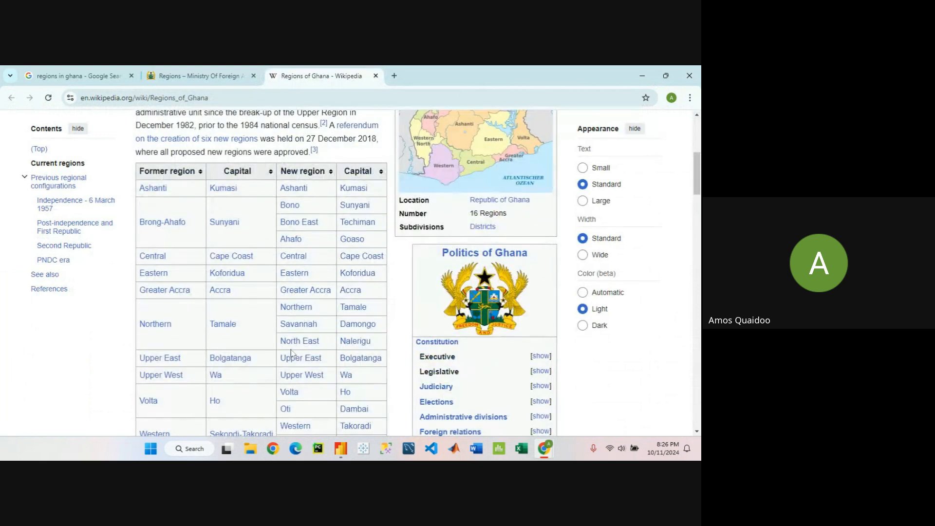
pyautogui.moveTo(168, 188); pyautogui.dragTo(111, 184)
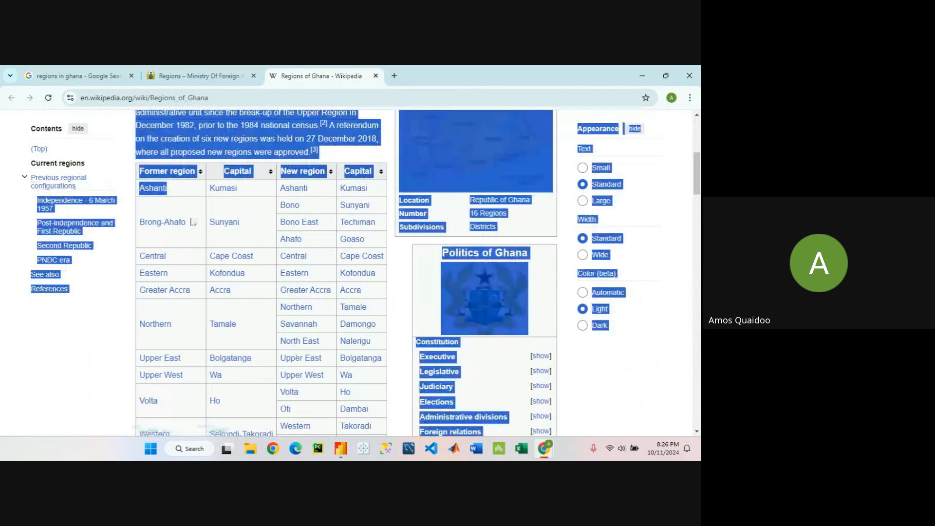
pyautogui.click(350, 291)
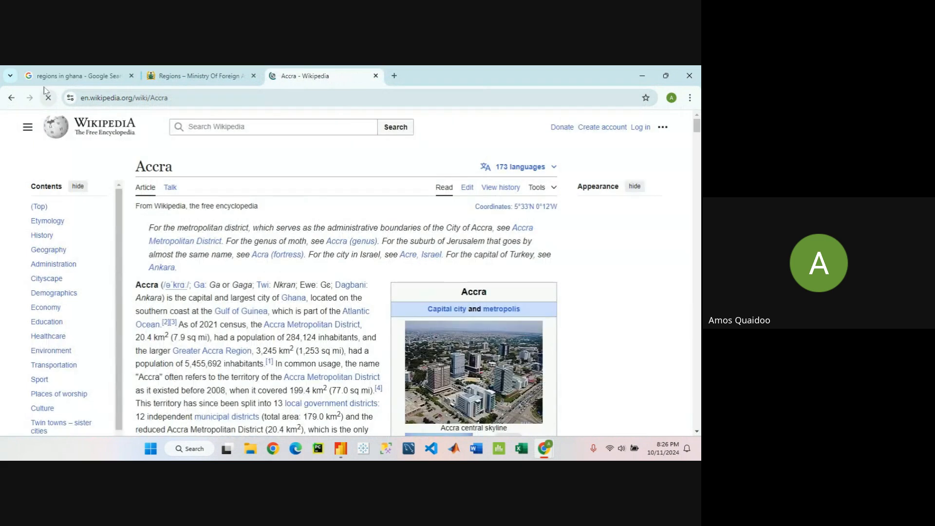
pyautogui.click(11, 97)
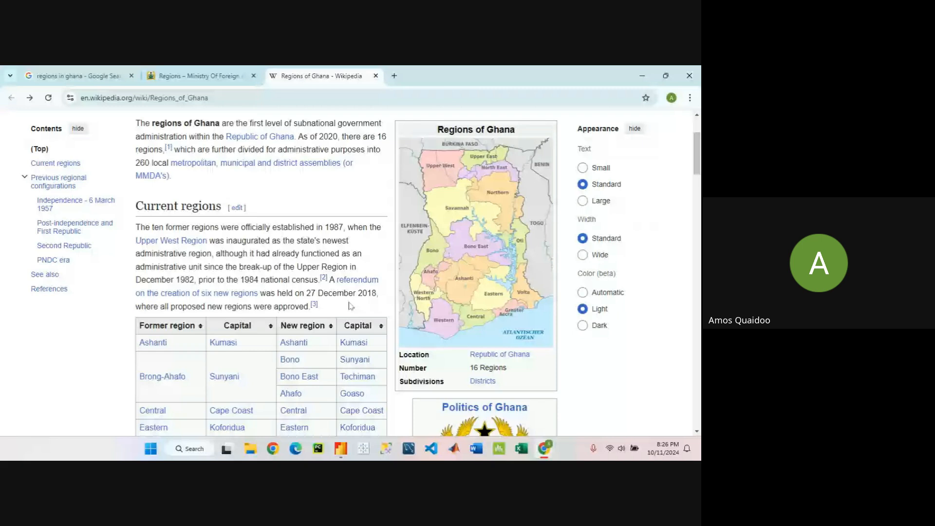
pyautogui.scroll(-3, 349, 306)
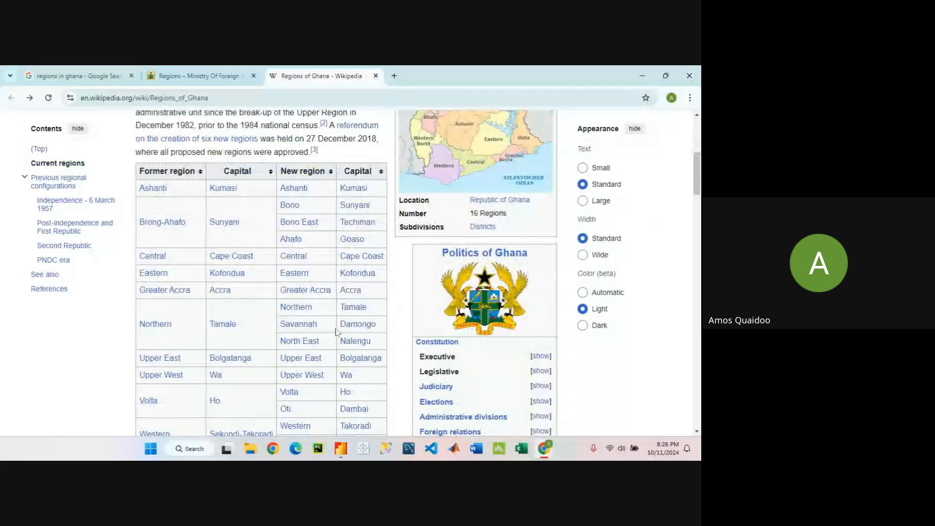
# Switch back to the MY powerBI Class report in Power BI and start a data import from the Web source
pyautogui.moveTo(342, 451)
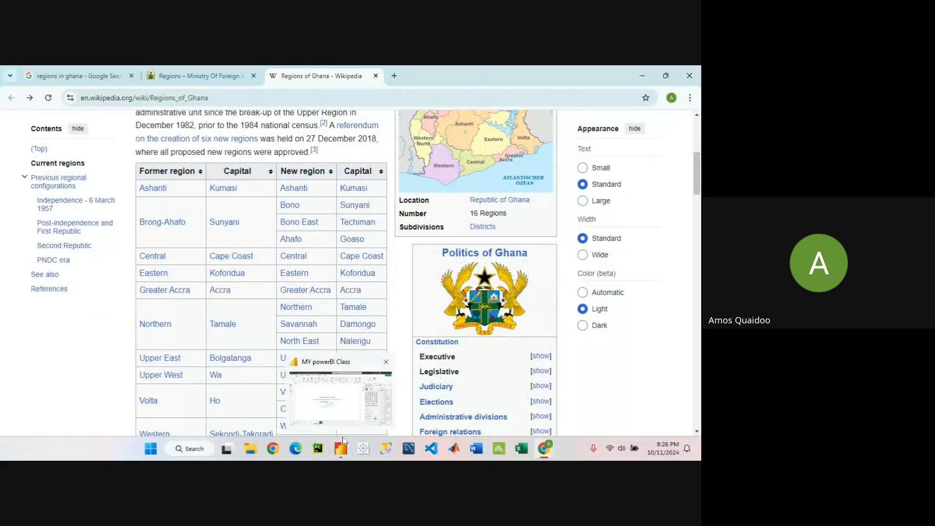
pyautogui.click(339, 410)
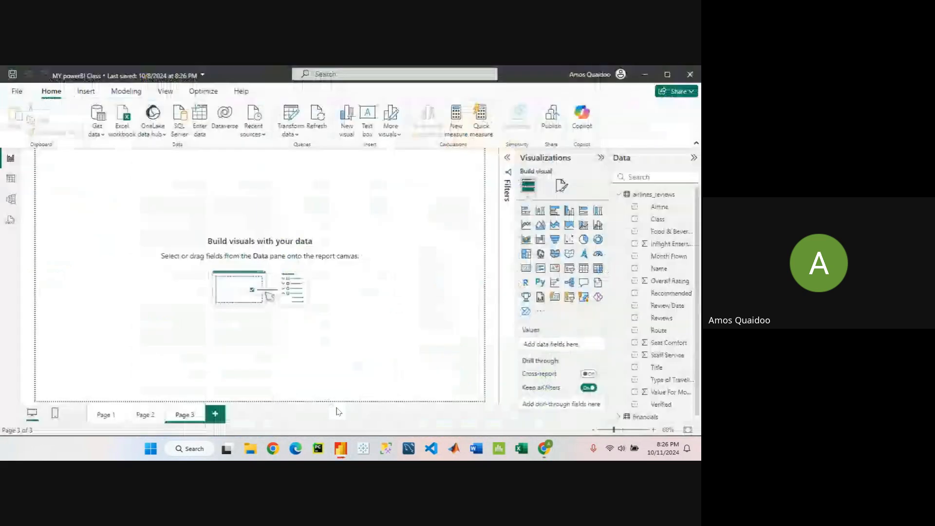
pyautogui.click(101, 135)
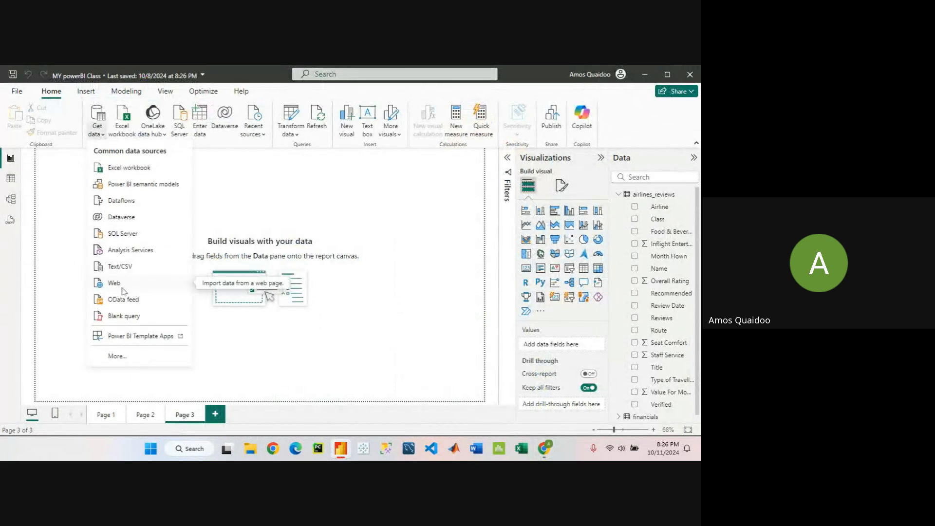
pyautogui.press('Escape')
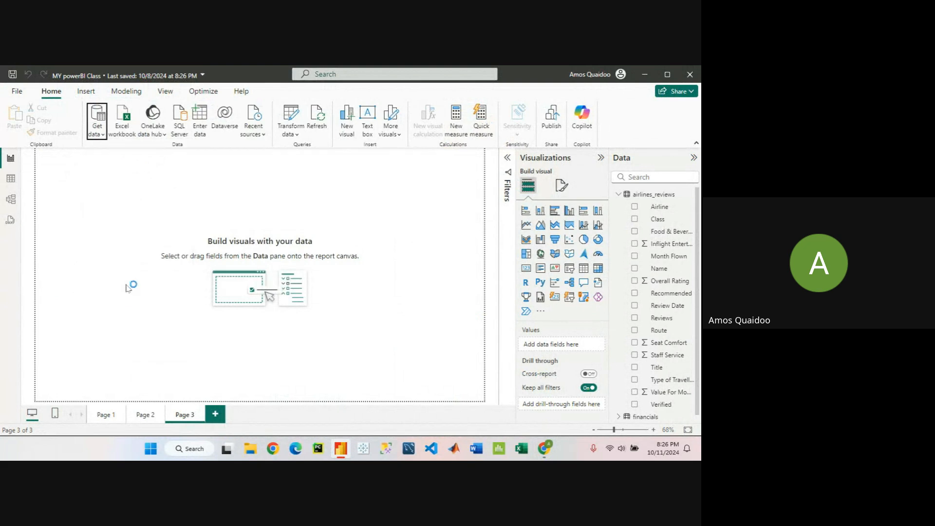
pyautogui.click(130, 287)
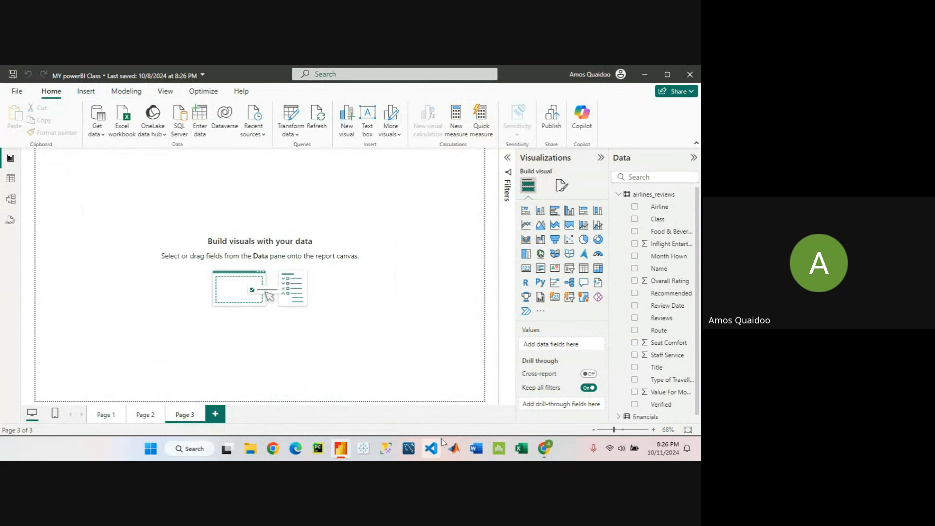
# Switch to Chrome and copy the full address of the Wikipedia "Regions of Ghana" page
pyautogui.moveTo(553, 453)
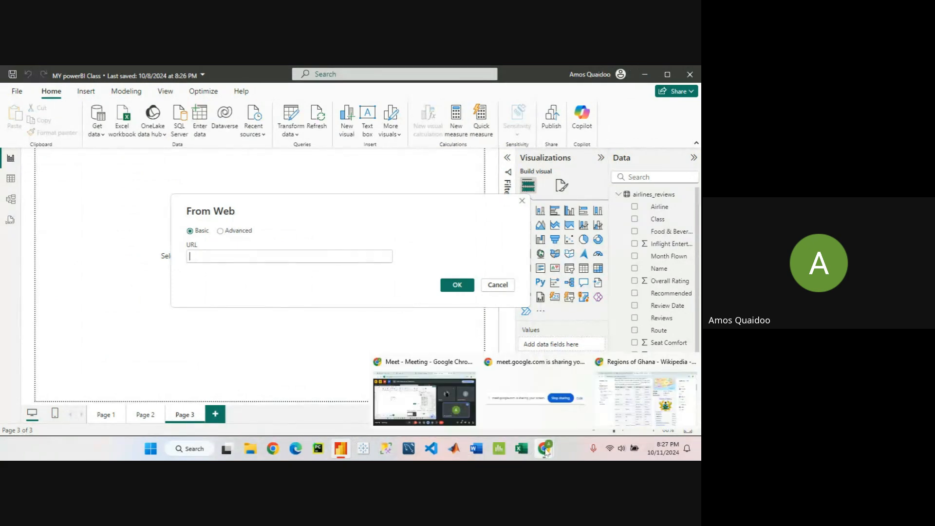
pyautogui.click(628, 395)
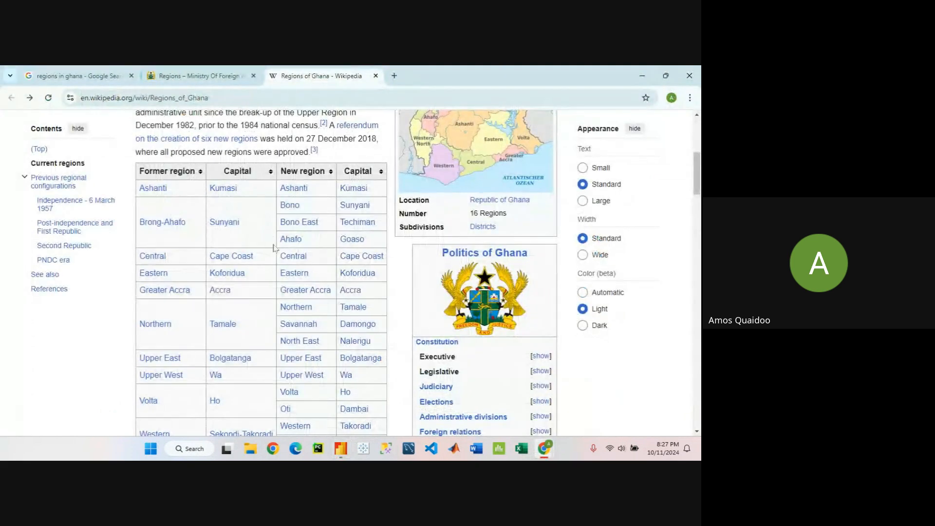
pyautogui.click(336, 97)
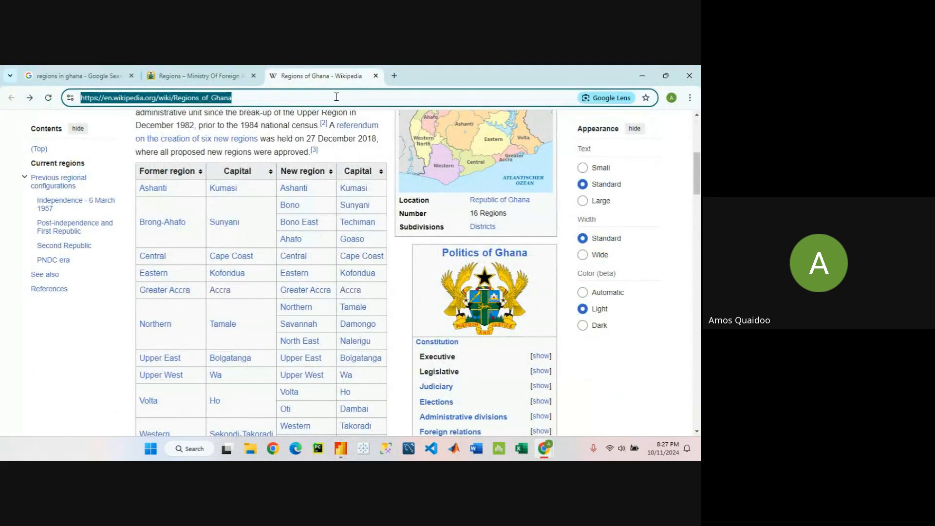
pyautogui.tripleClick(336, 97)
pyautogui.click(337, 98)
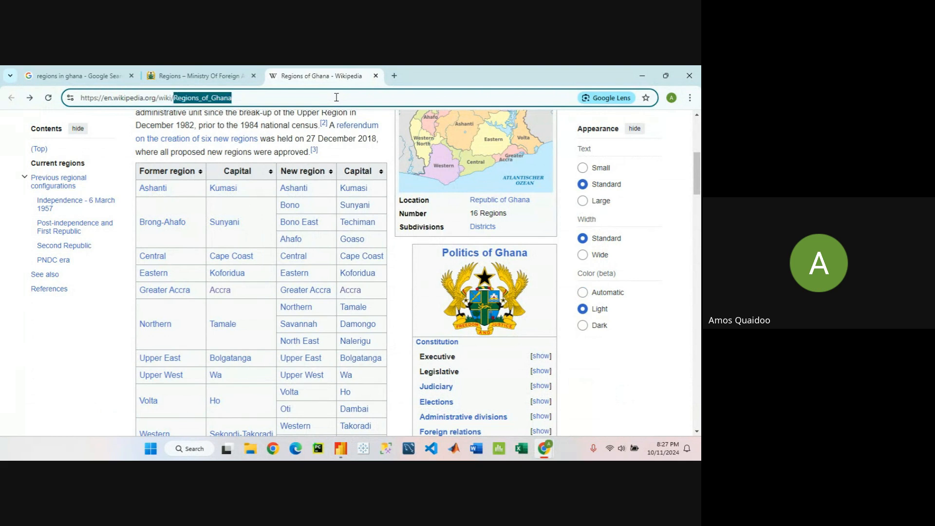
pyautogui.tripleClick(336, 97)
pyautogui.doubleClick(336, 97)
pyautogui.tripleClick(336, 97)
pyautogui.hotkey('ctrl', 'c')
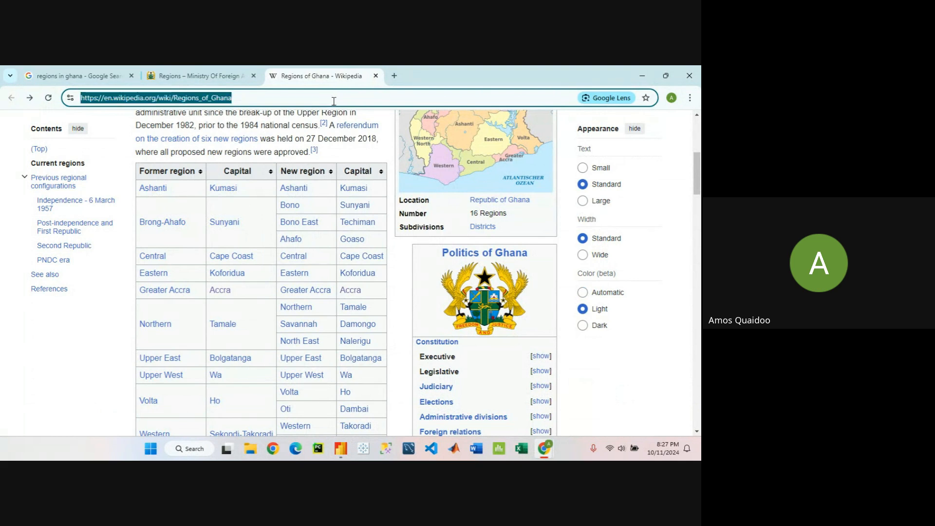
pyautogui.click(340, 448)
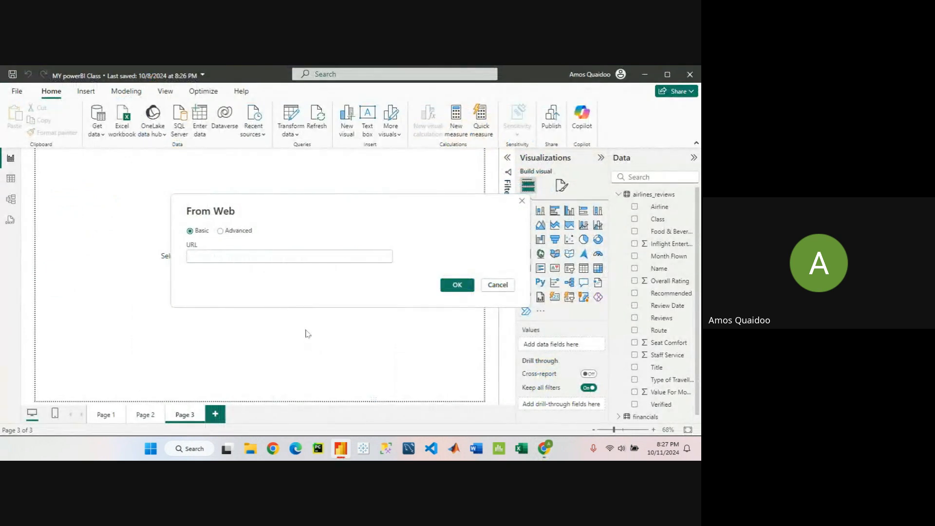
pyautogui.click(258, 253)
pyautogui.hotkey('ctrl', 'v')
pyautogui.hotkey('ctrl', 'v')
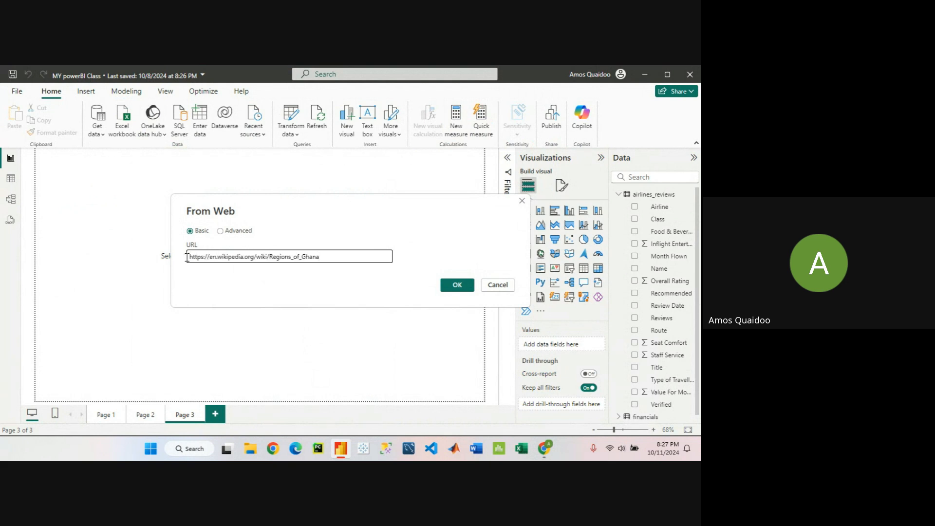
# Connect to the entered Wikipedia page and look through the tables it offers for import
pyautogui.click(466, 289)
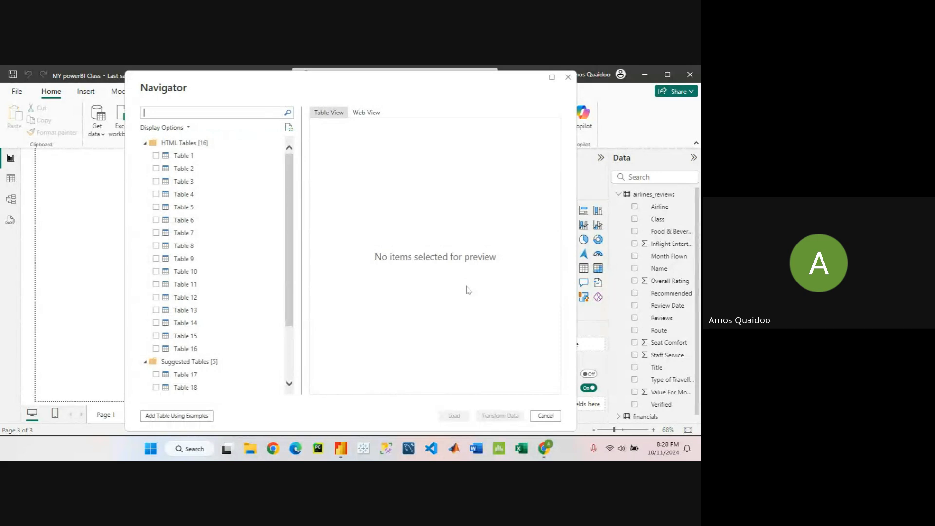
pyautogui.scroll(-2, 194, 176)
pyautogui.scroll(-1, 195, 194)
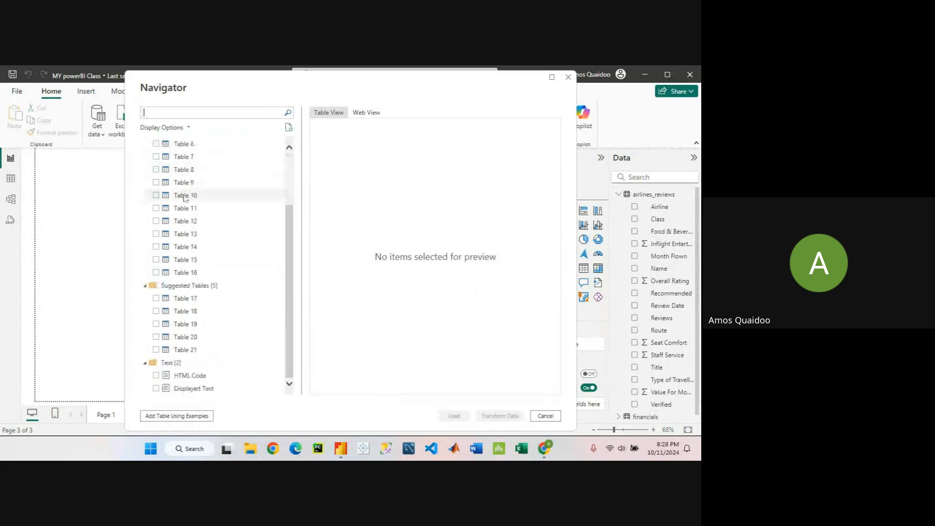
pyautogui.scroll(3, 203, 303)
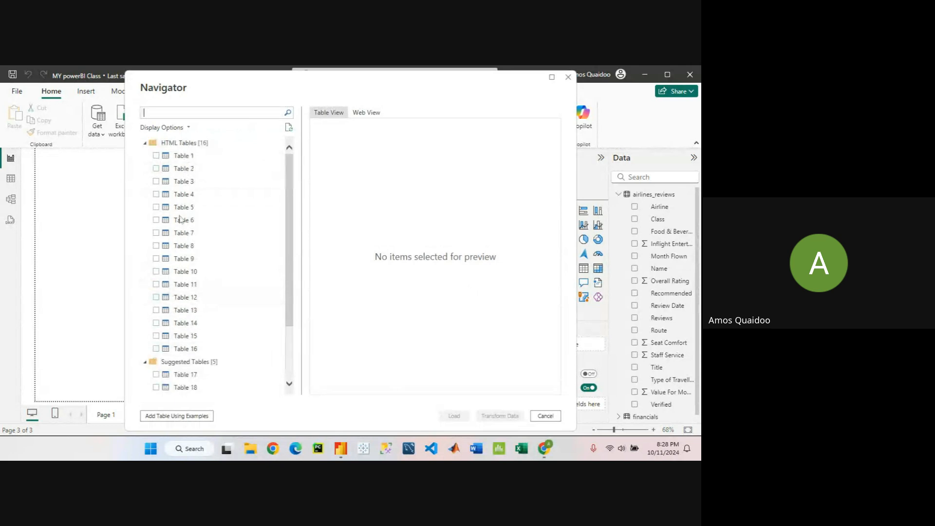
# Preview the page's first HTML tables one by one to find the one listing former and new regions with their capitals
pyautogui.click(198, 157)
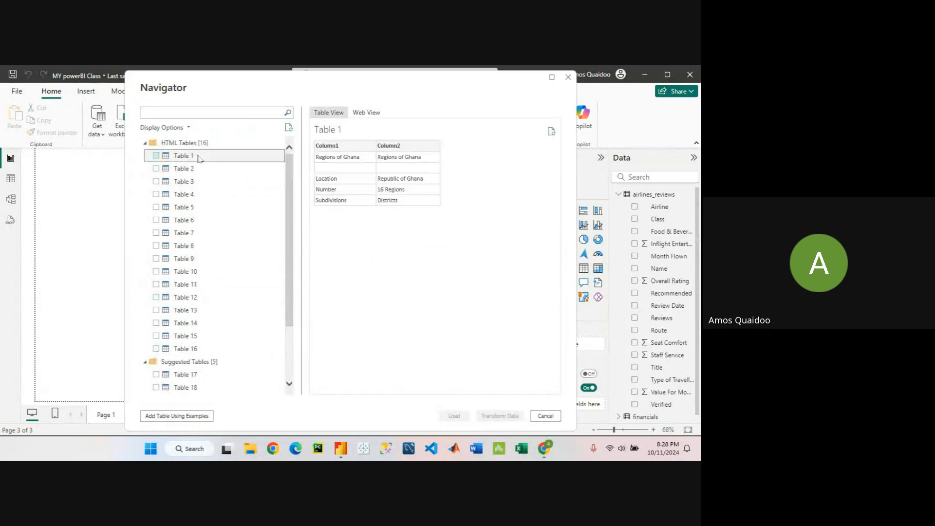
pyautogui.click(200, 171)
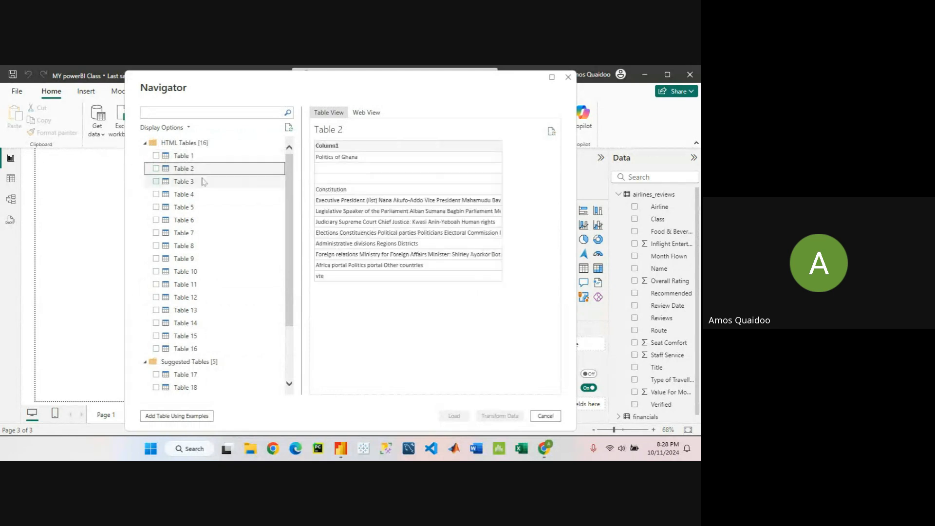
pyautogui.click(204, 182)
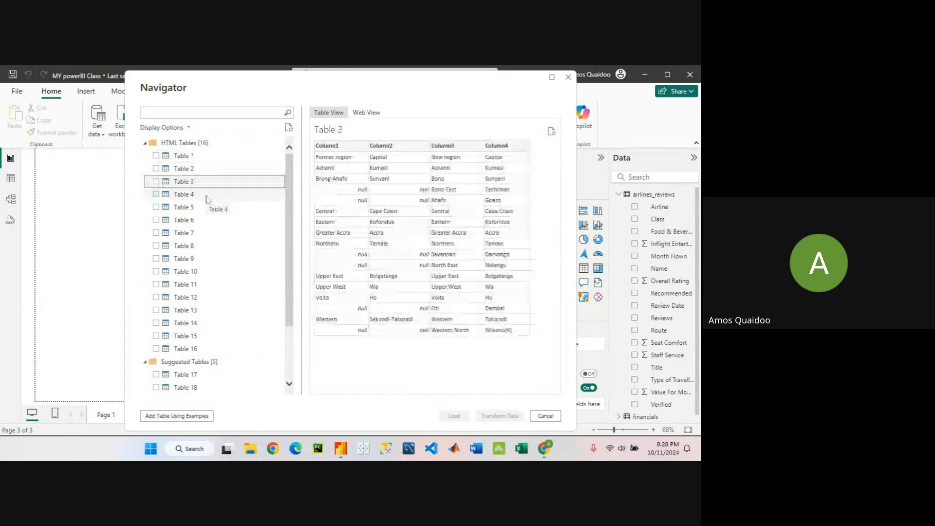
pyautogui.click(206, 196)
pyautogui.click(203, 208)
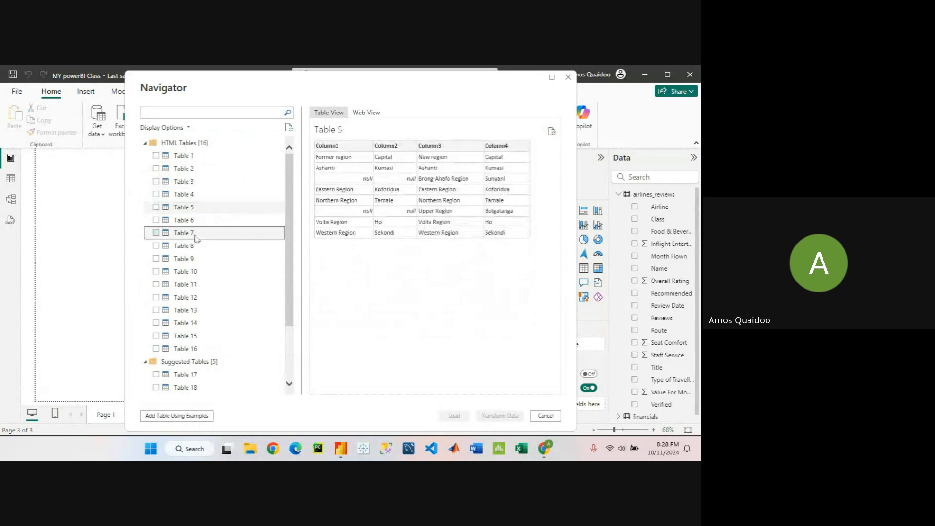
pyautogui.click(195, 234)
pyautogui.click(198, 194)
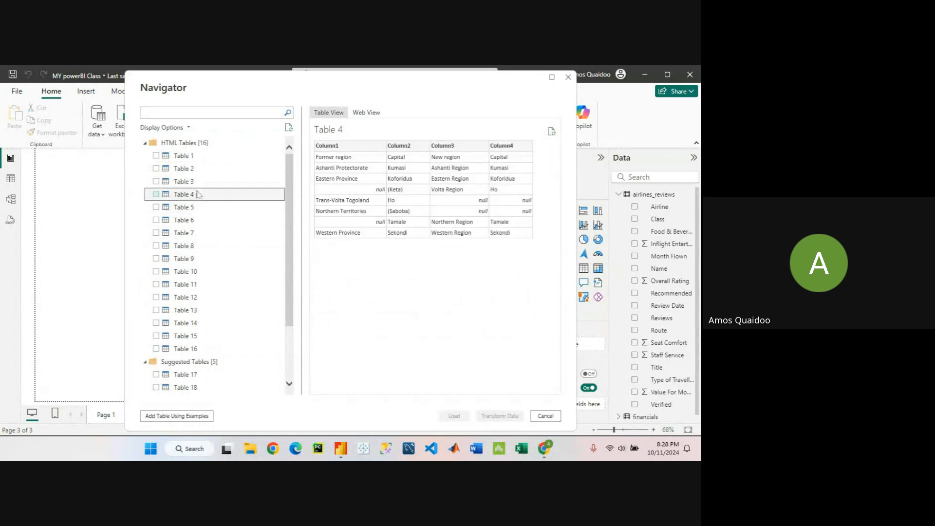
# Select Table 3, the full list of former and new regions with capitals, and open it for transformation in Power Query Editor
pyautogui.click(198, 183)
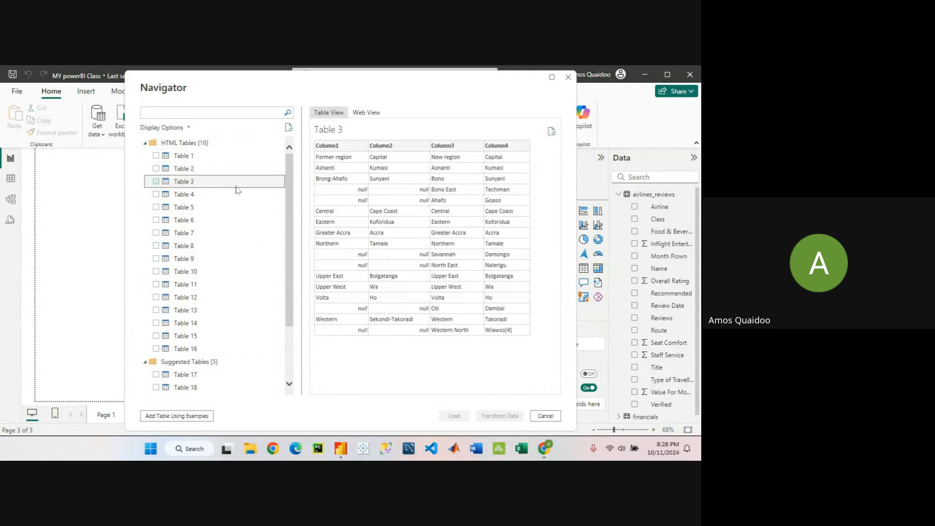
pyautogui.click(156, 183)
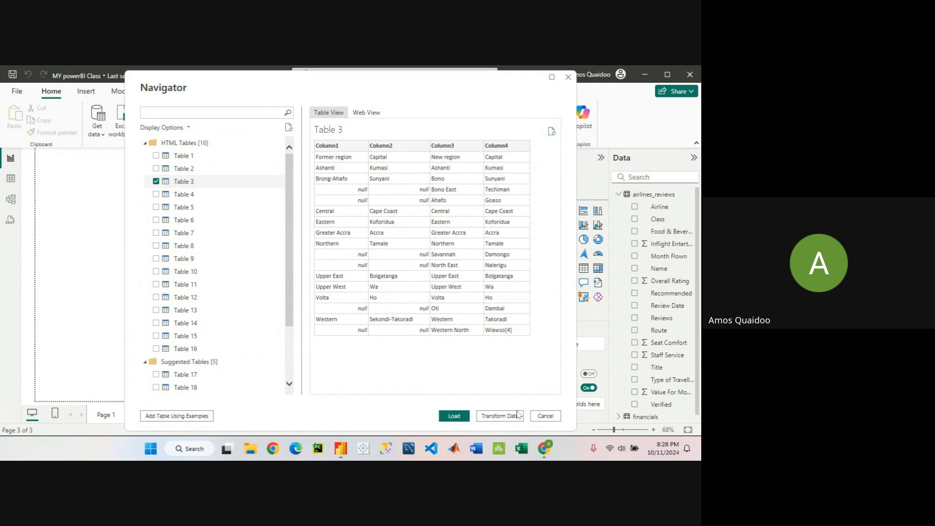
pyautogui.click(501, 416)
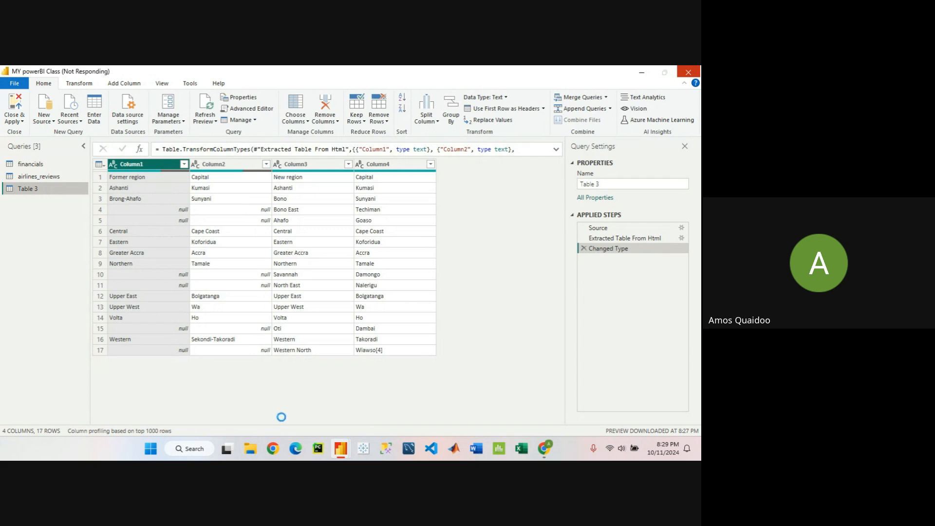
pyautogui.moveTo(349, 459)
pyautogui.click(302, 394)
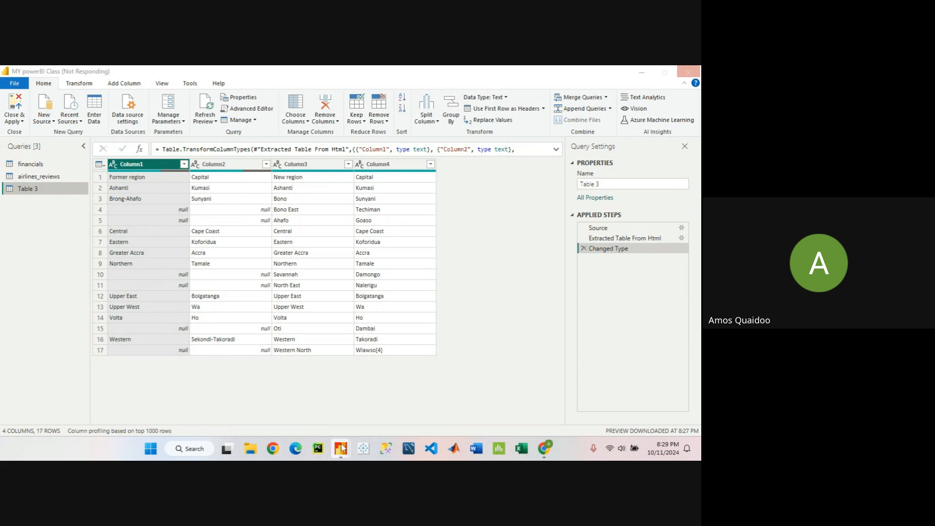
pyautogui.moveTo(341, 447)
pyautogui.click(397, 404)
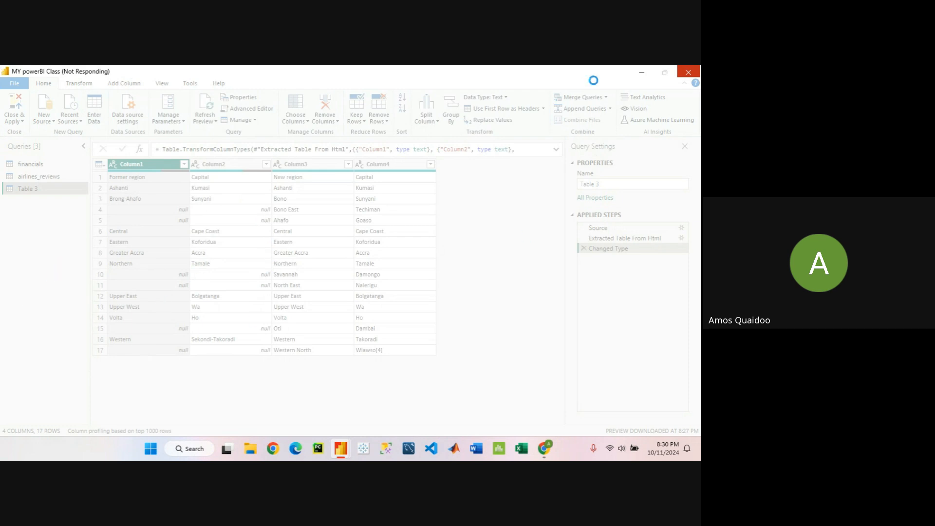
pyautogui.click(646, 74)
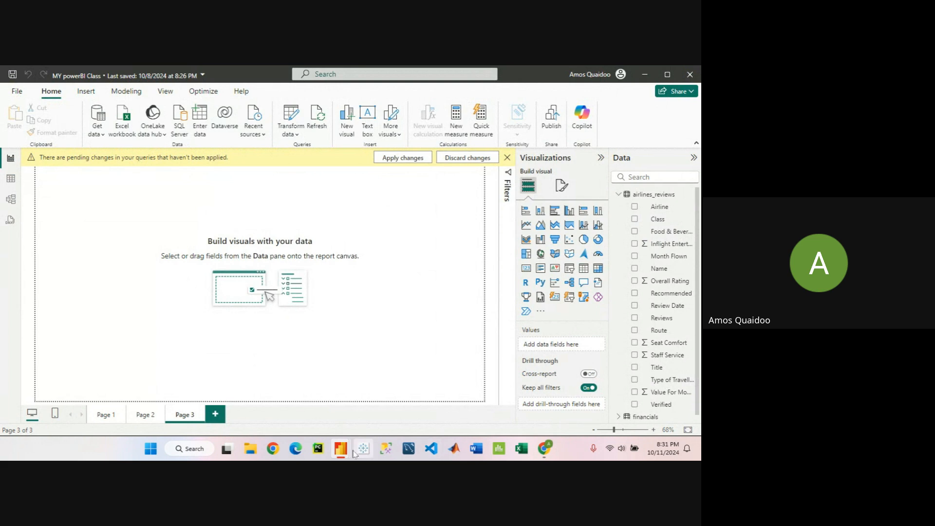
pyautogui.moveTo(340, 452)
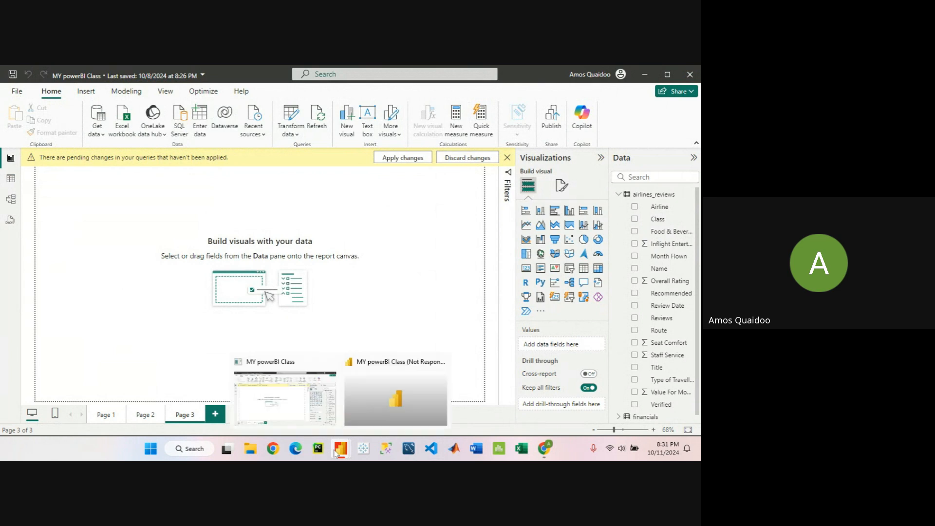
pyautogui.click(373, 413)
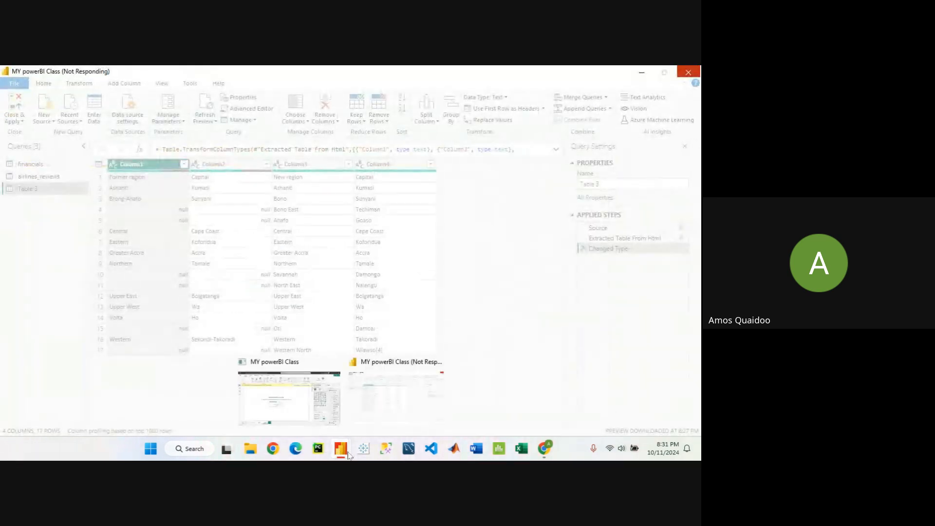
pyautogui.click(304, 404)
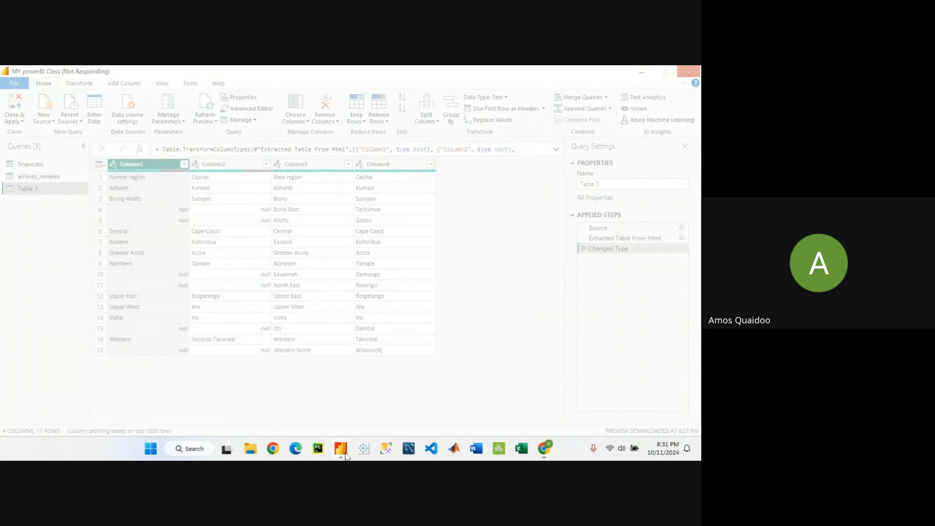
pyautogui.moveTo(346, 455)
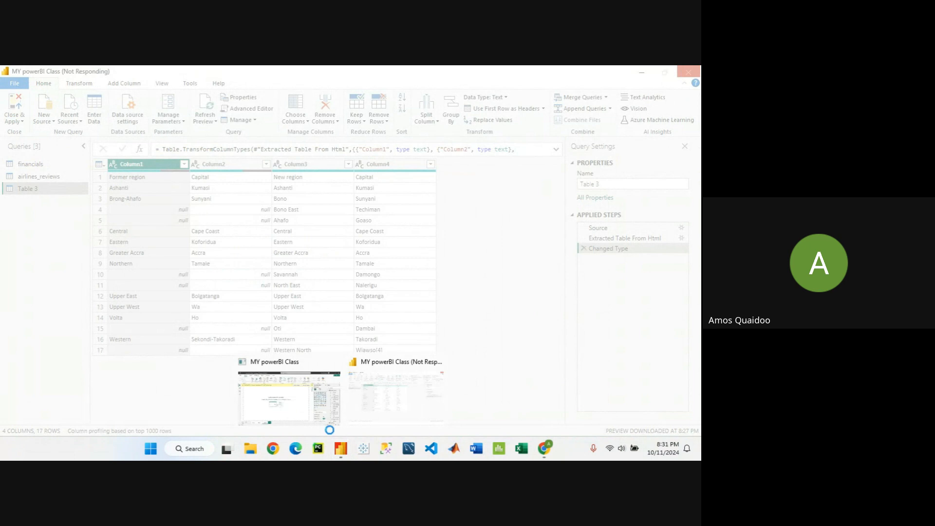
pyautogui.click(304, 406)
pyautogui.moveTo(339, 452)
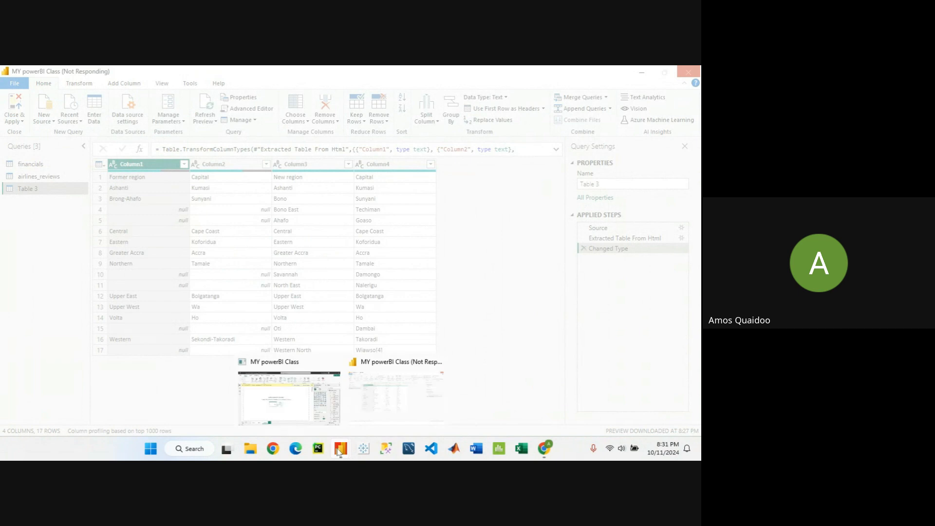